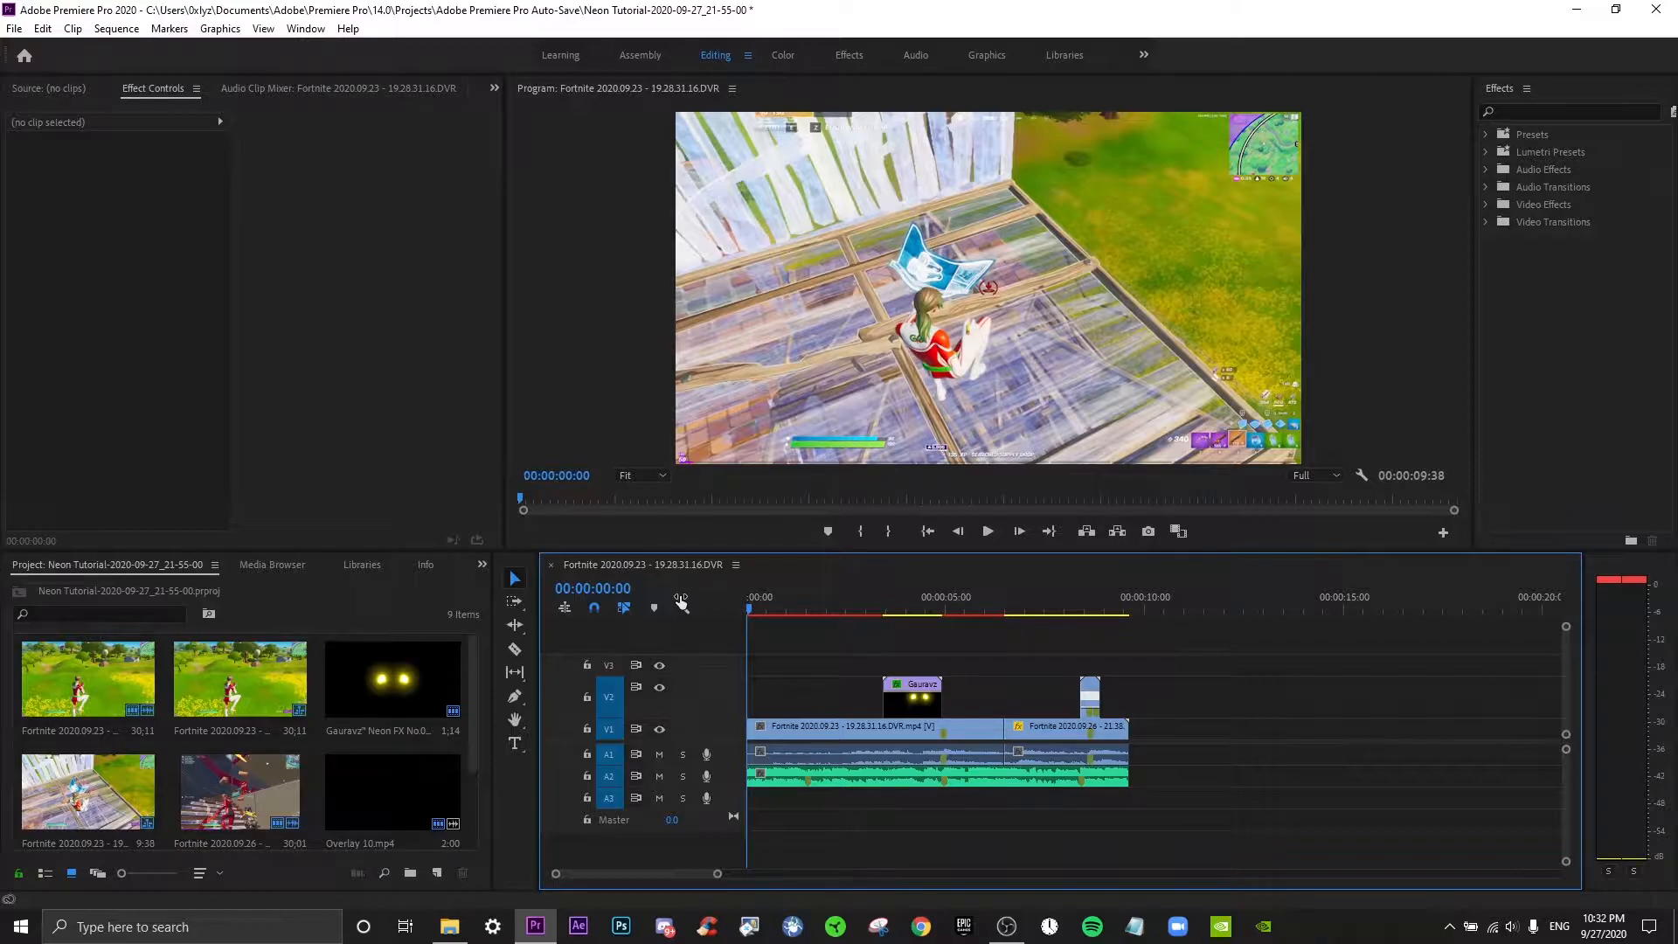
# Place the Neon FX No.001 clip from the project on track V2 at the start of the sequence.
pyautogui.click(1616, 8)
pyautogui.click(1545, 87)
pyautogui.click(910, 703)
pyautogui.click(762, 606)
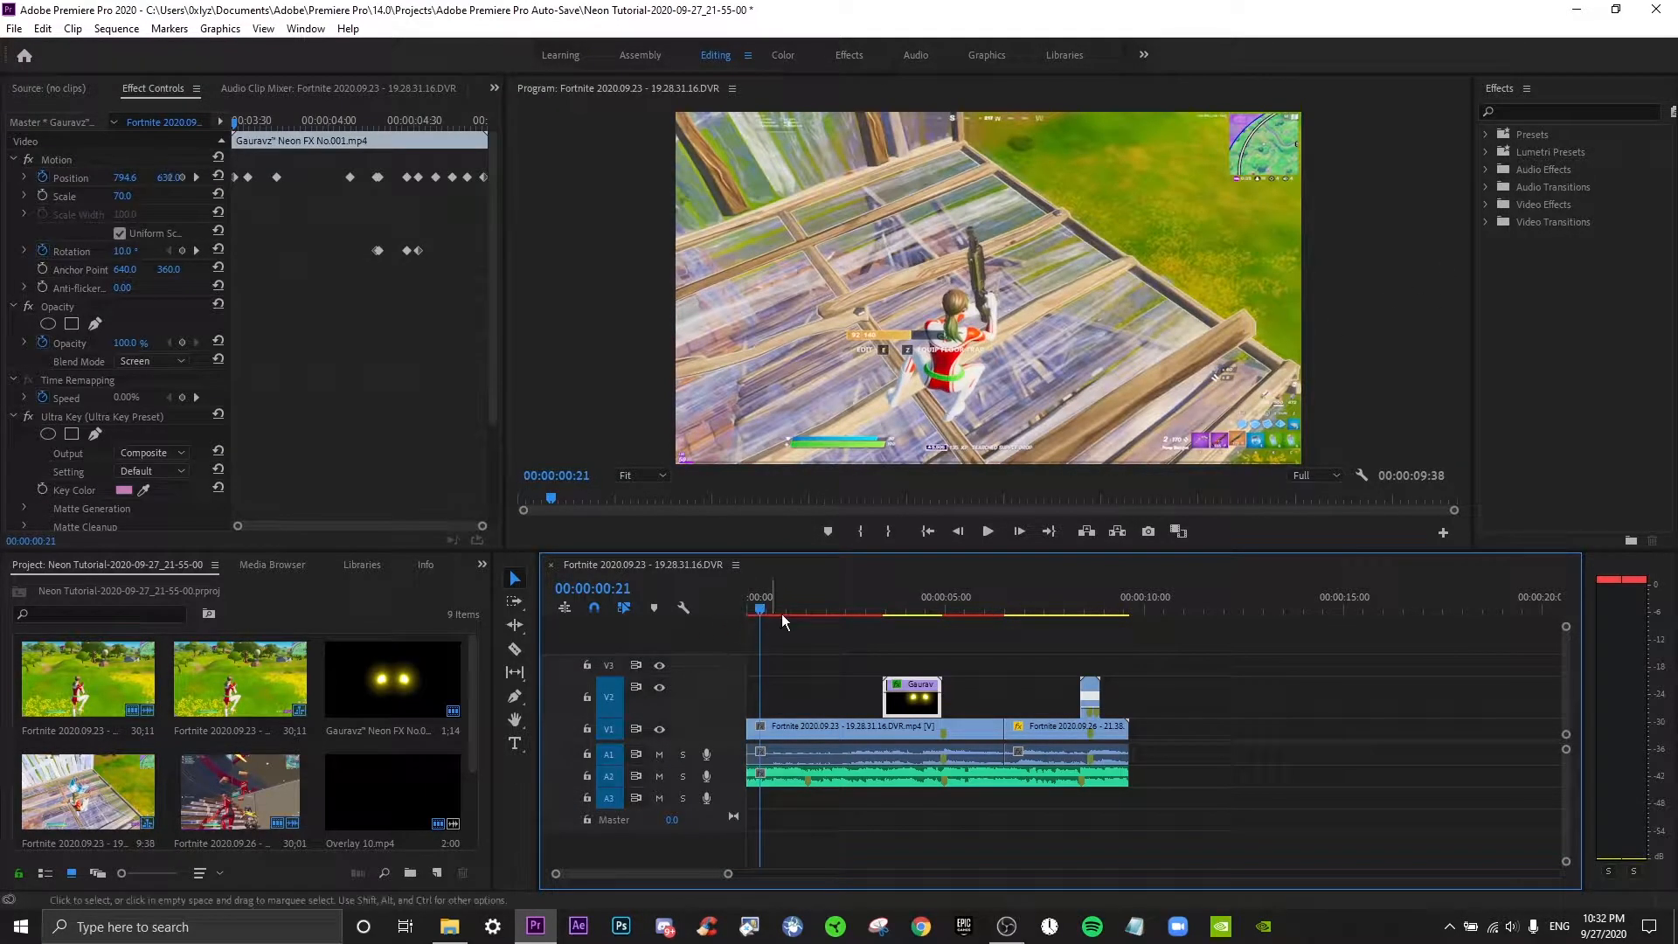
pyautogui.moveTo(773, 615); pyautogui.dragTo(735, 618)
pyautogui.moveTo(402, 689); pyautogui.dragTo(745, 700)
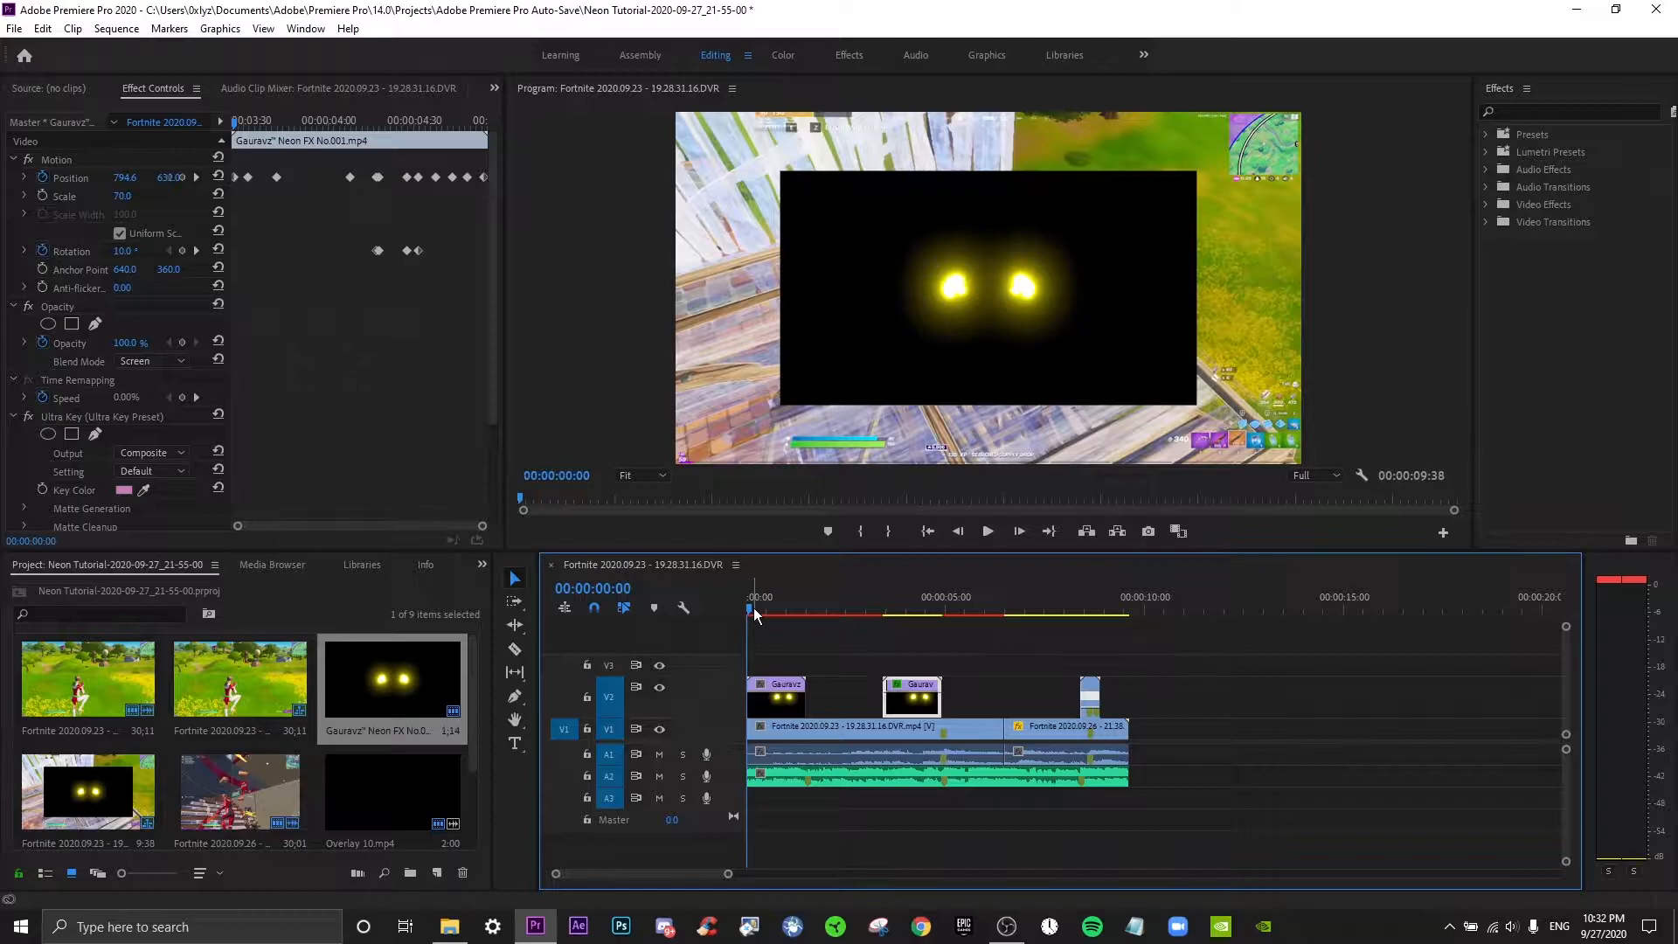
# Play the sequence from the start to preview the newly placed neon clip over the gameplay footage.
pyautogui.click(773, 701)
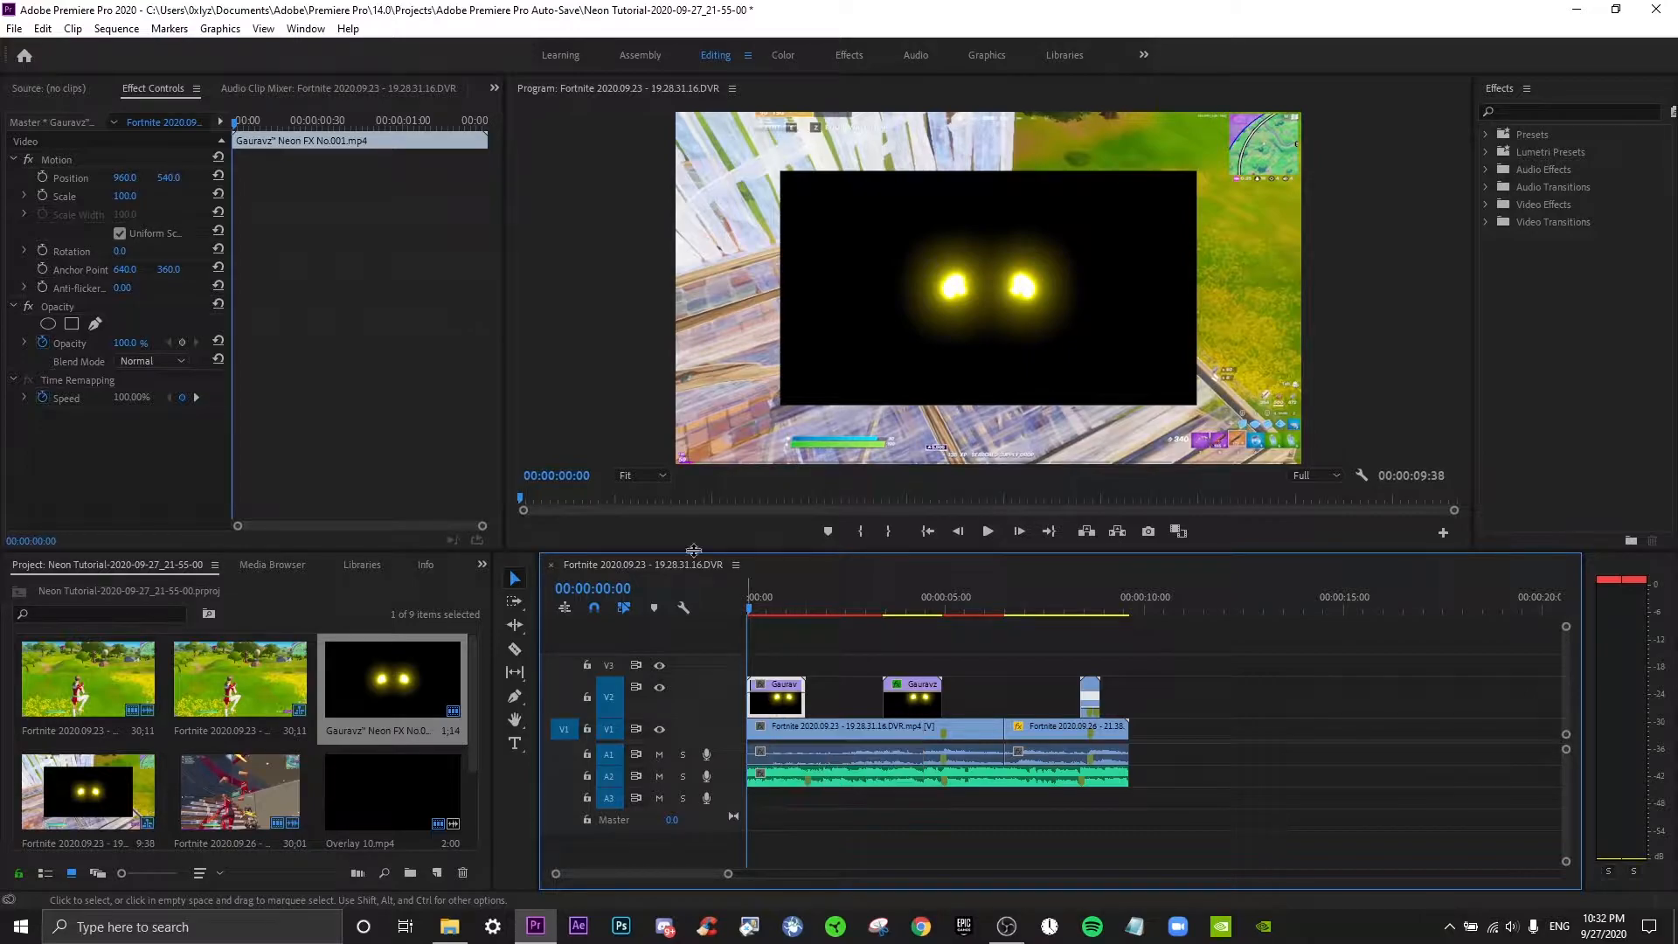
pyautogui.click(147, 364)
pyautogui.click(298, 444)
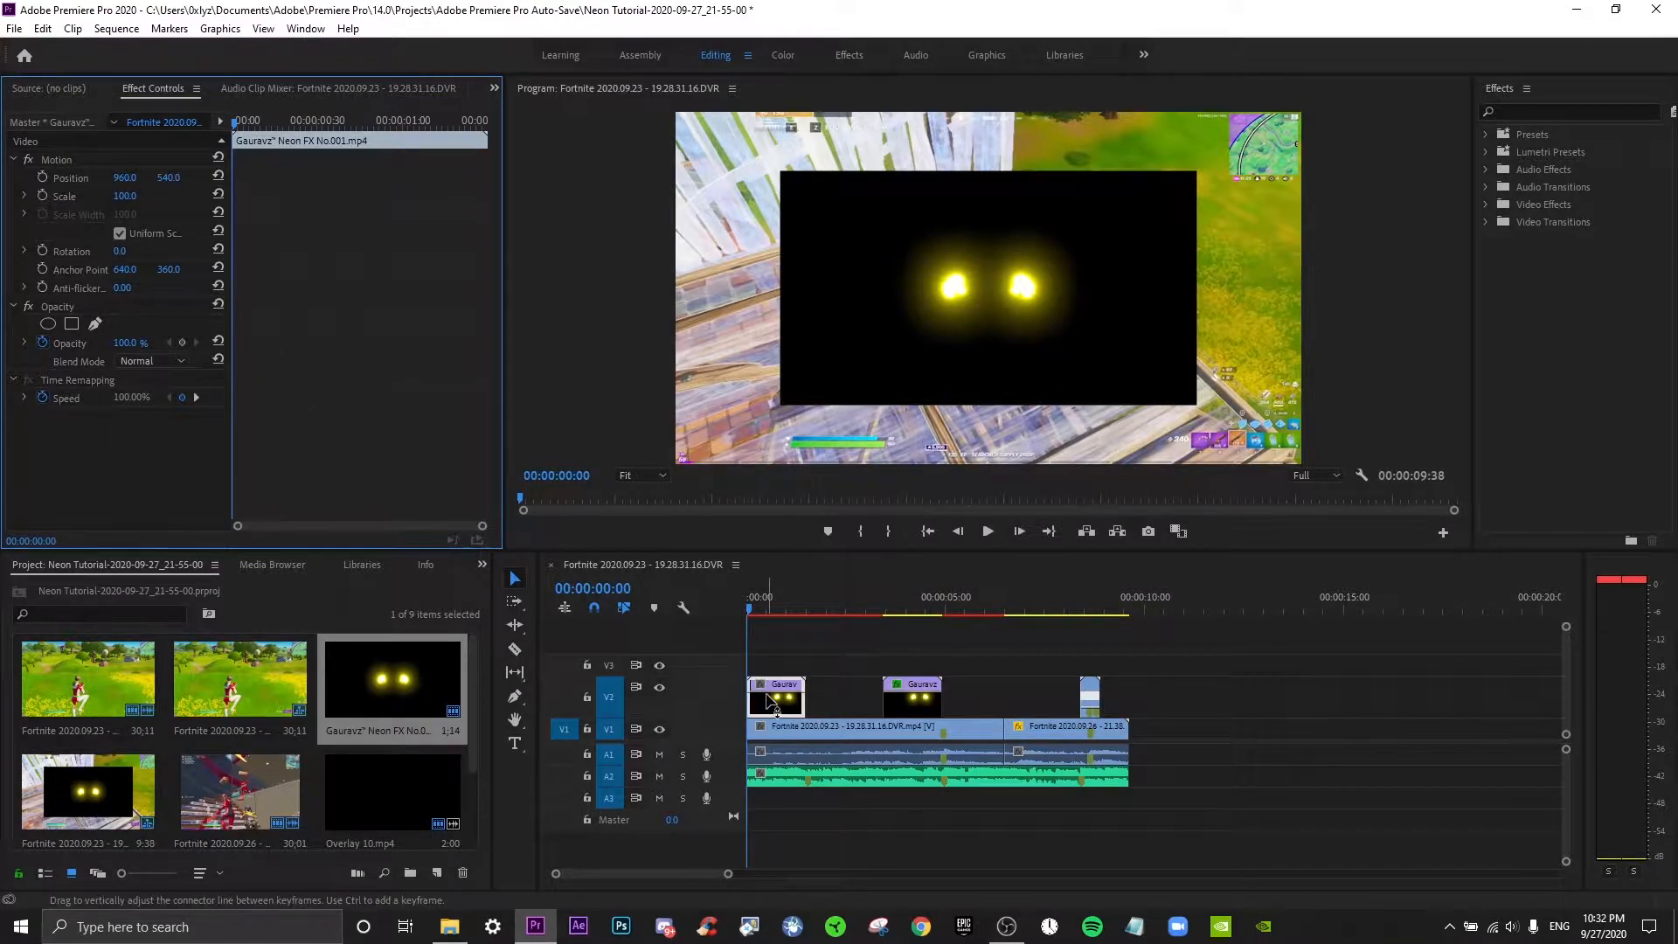
pyautogui.click(774, 706)
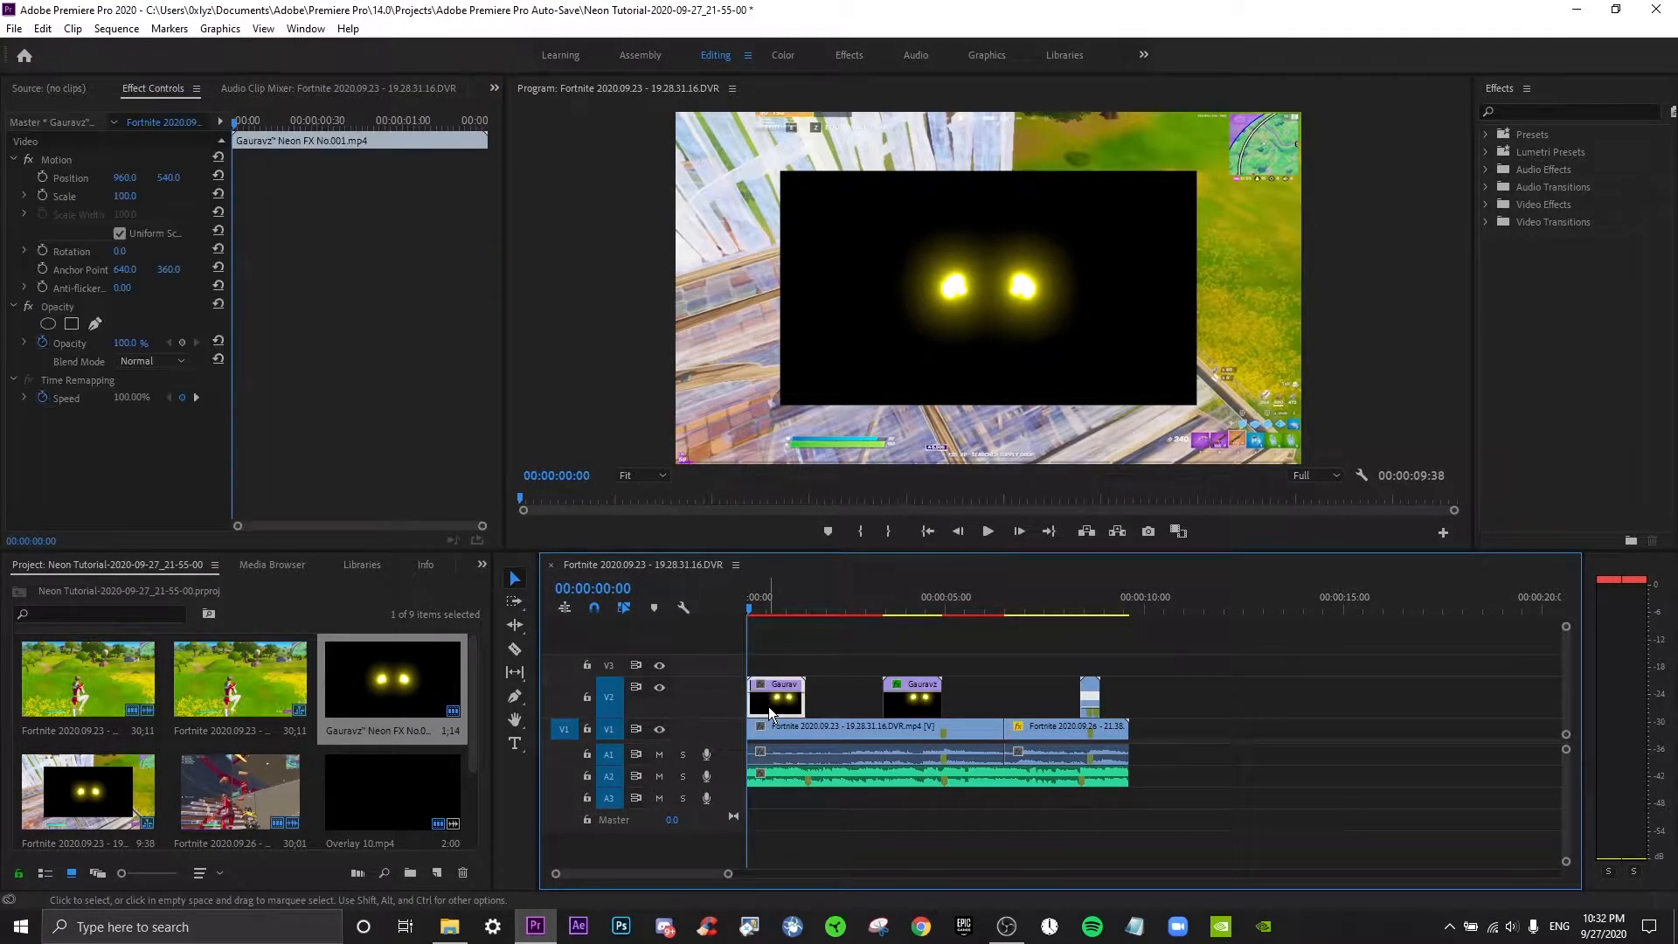
pyautogui.moveTo(760, 602); pyautogui.dragTo(715, 602)
pyautogui.press('space')
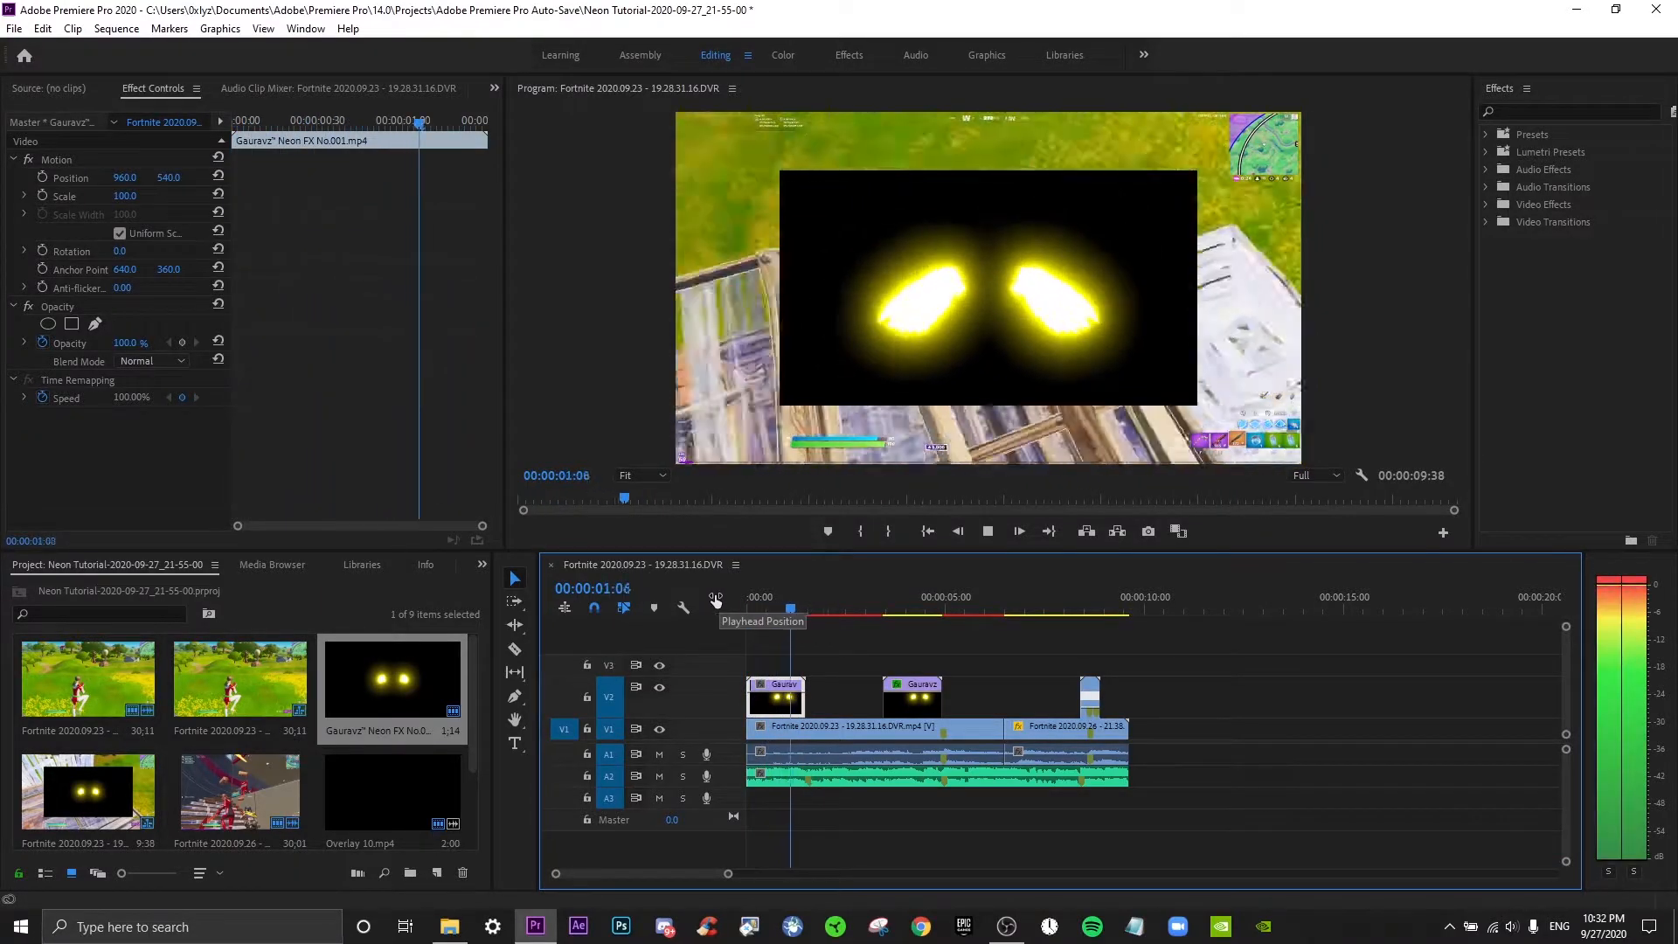
pyautogui.click(748, 606)
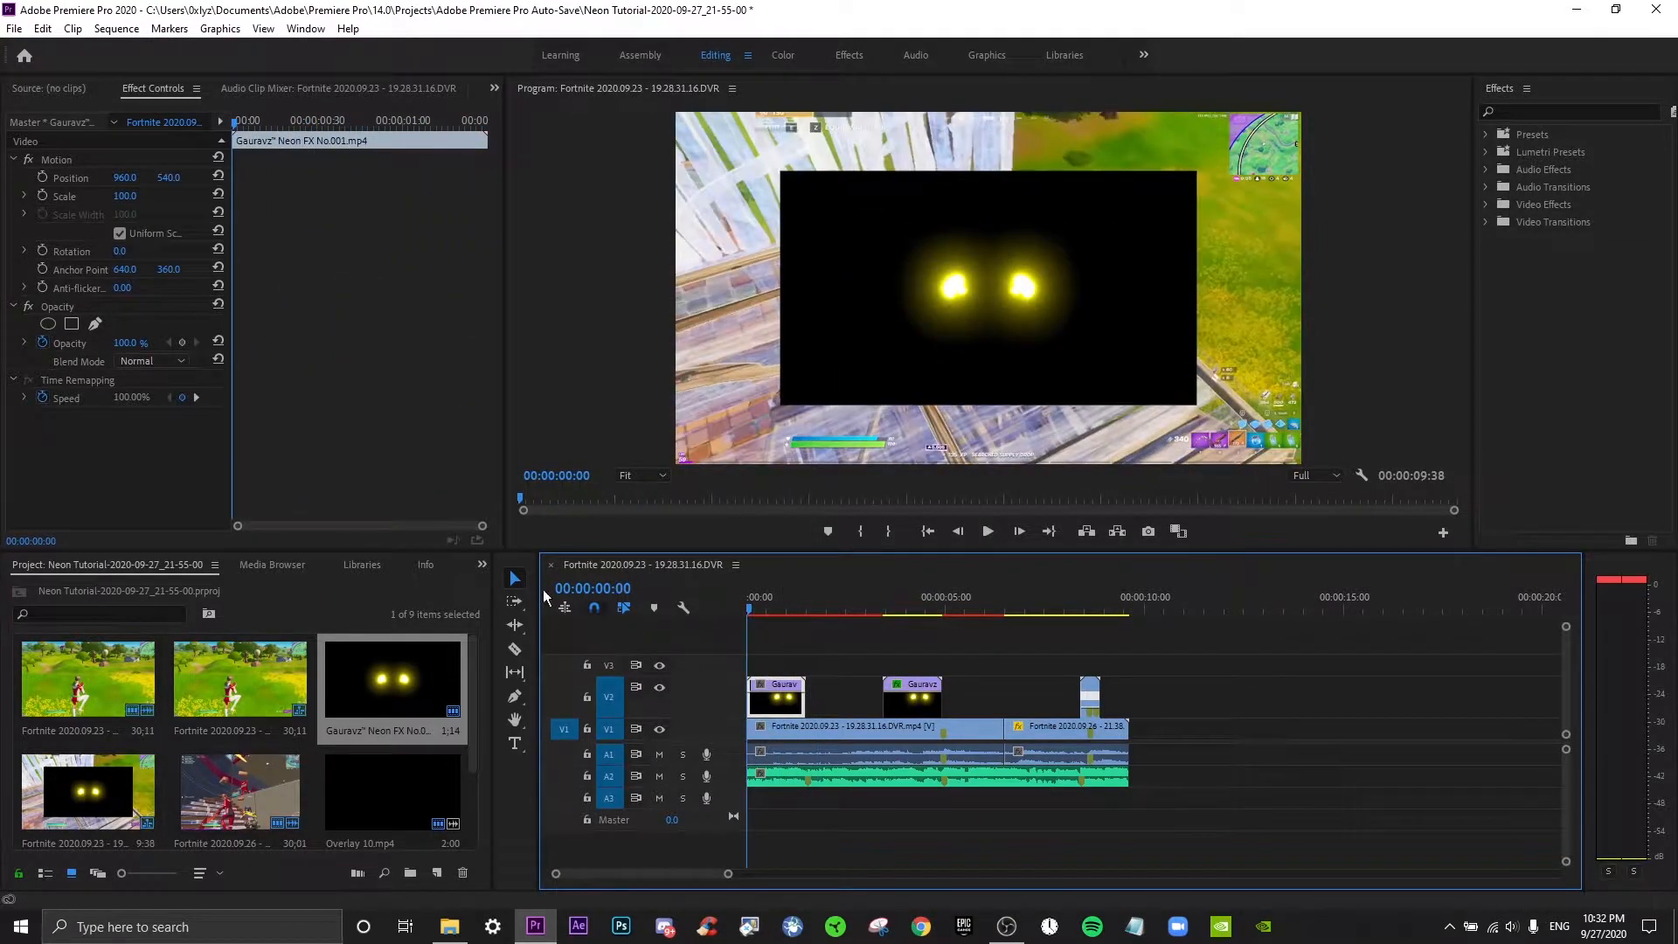
# Set the new neon clip's blend mode to Screen, scrub through it, and delete the clip from the start of V2.
pyautogui.click(155, 361)
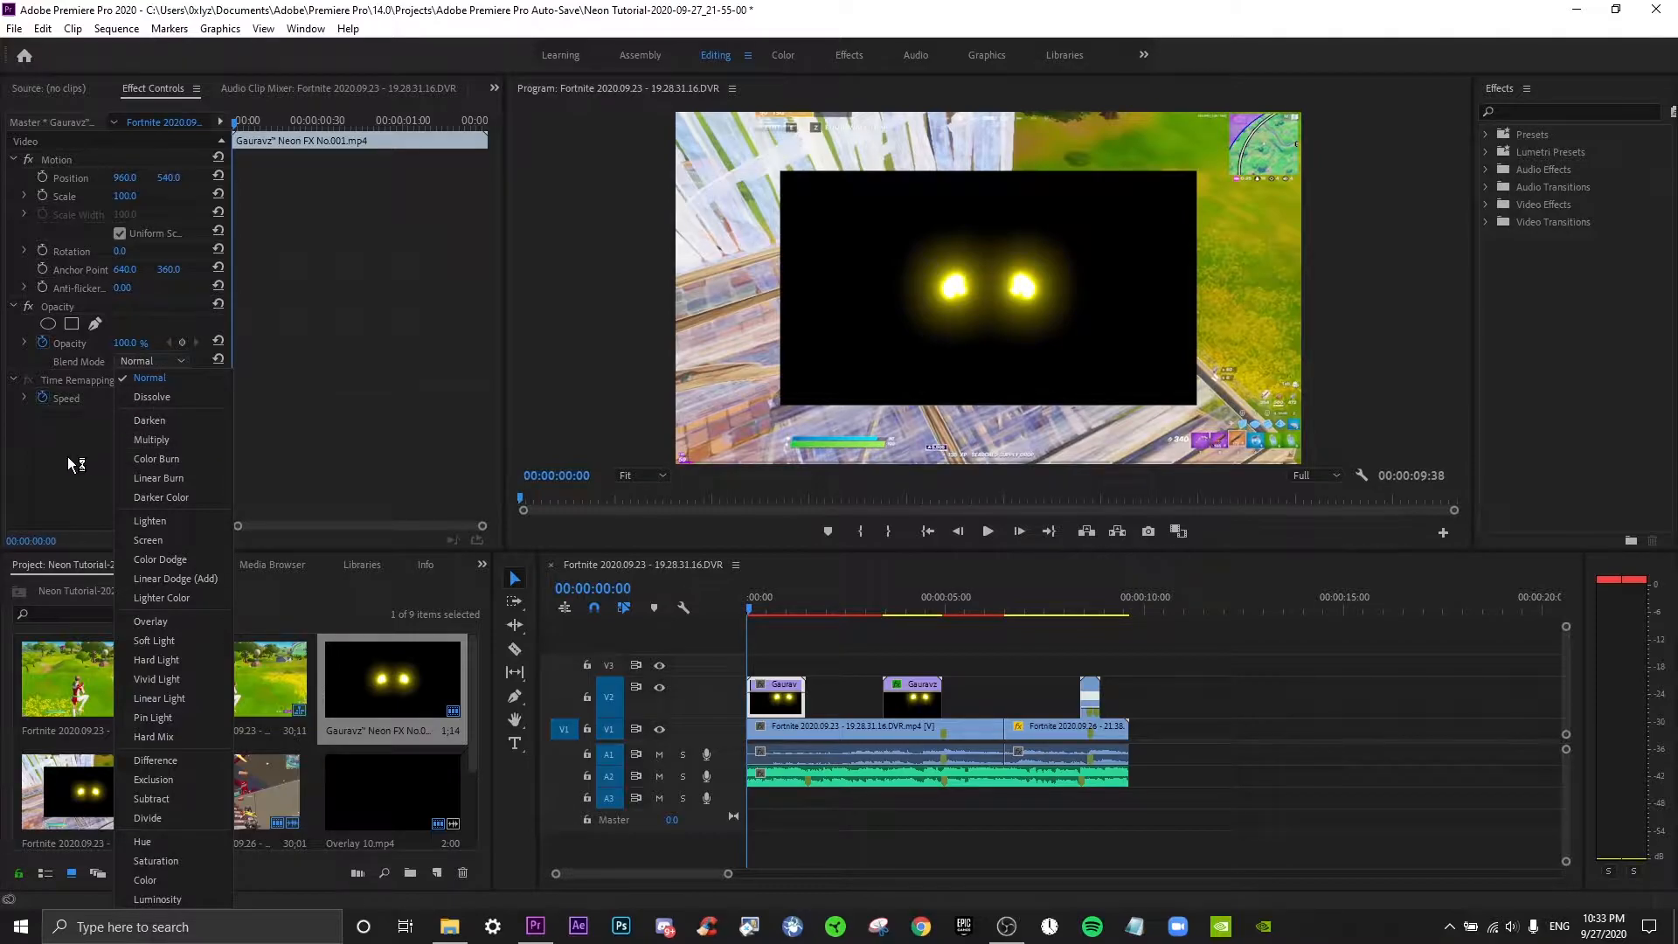
pyautogui.click(159, 540)
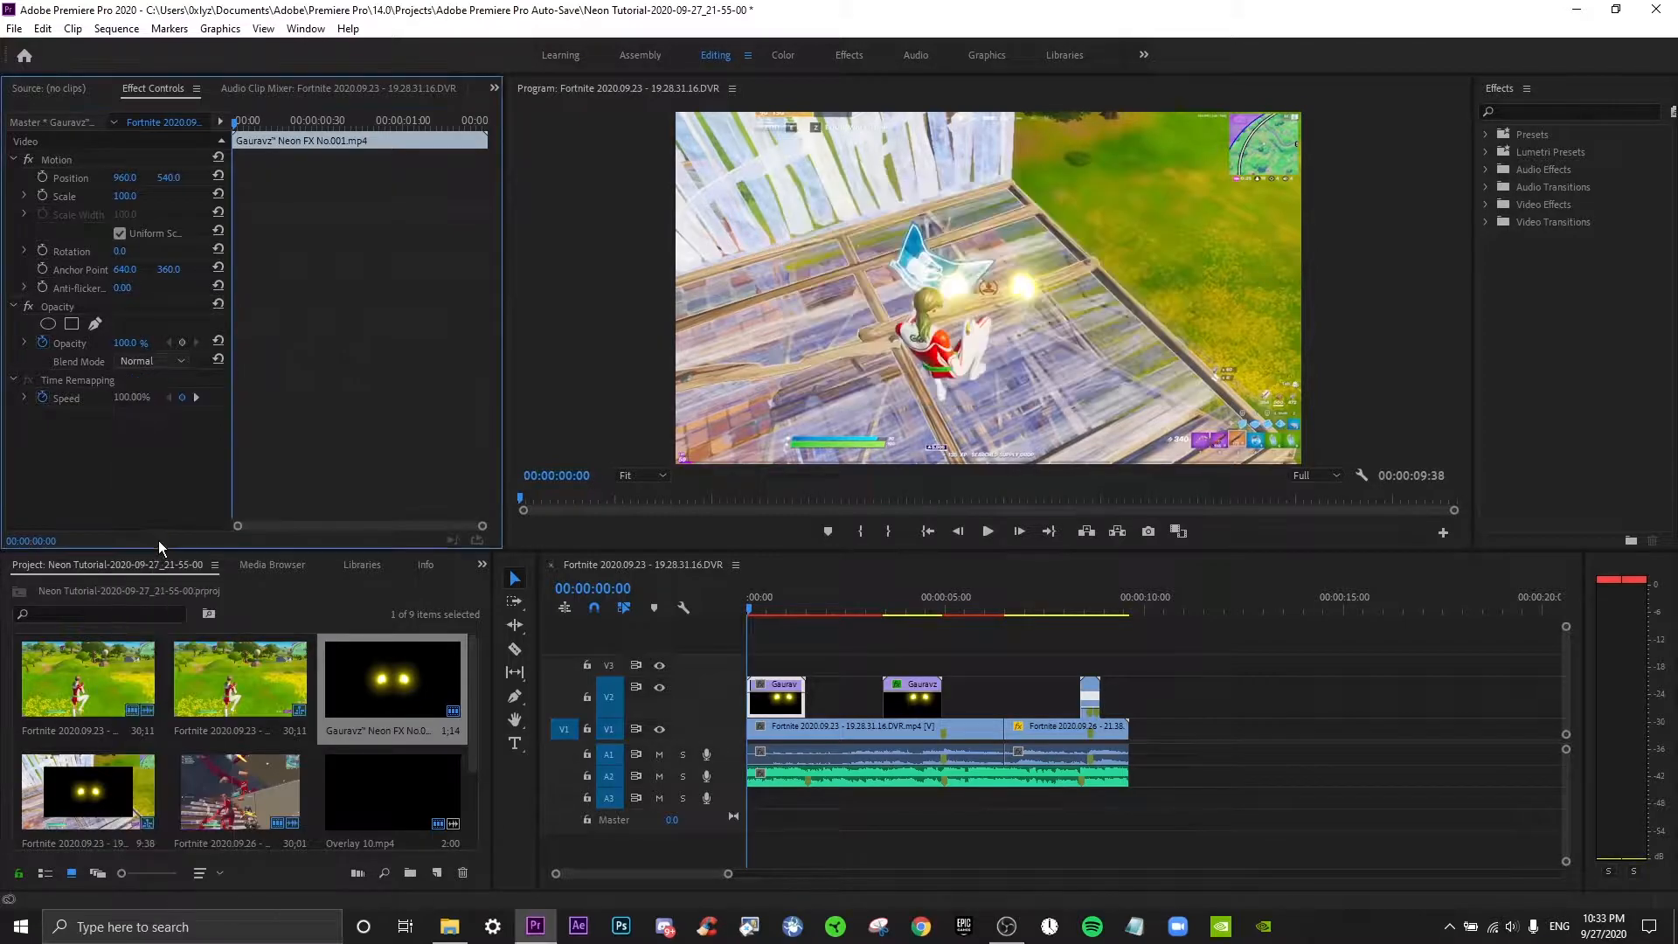
pyautogui.click(754, 603)
pyautogui.moveTo(771, 612); pyautogui.dragTo(812, 611)
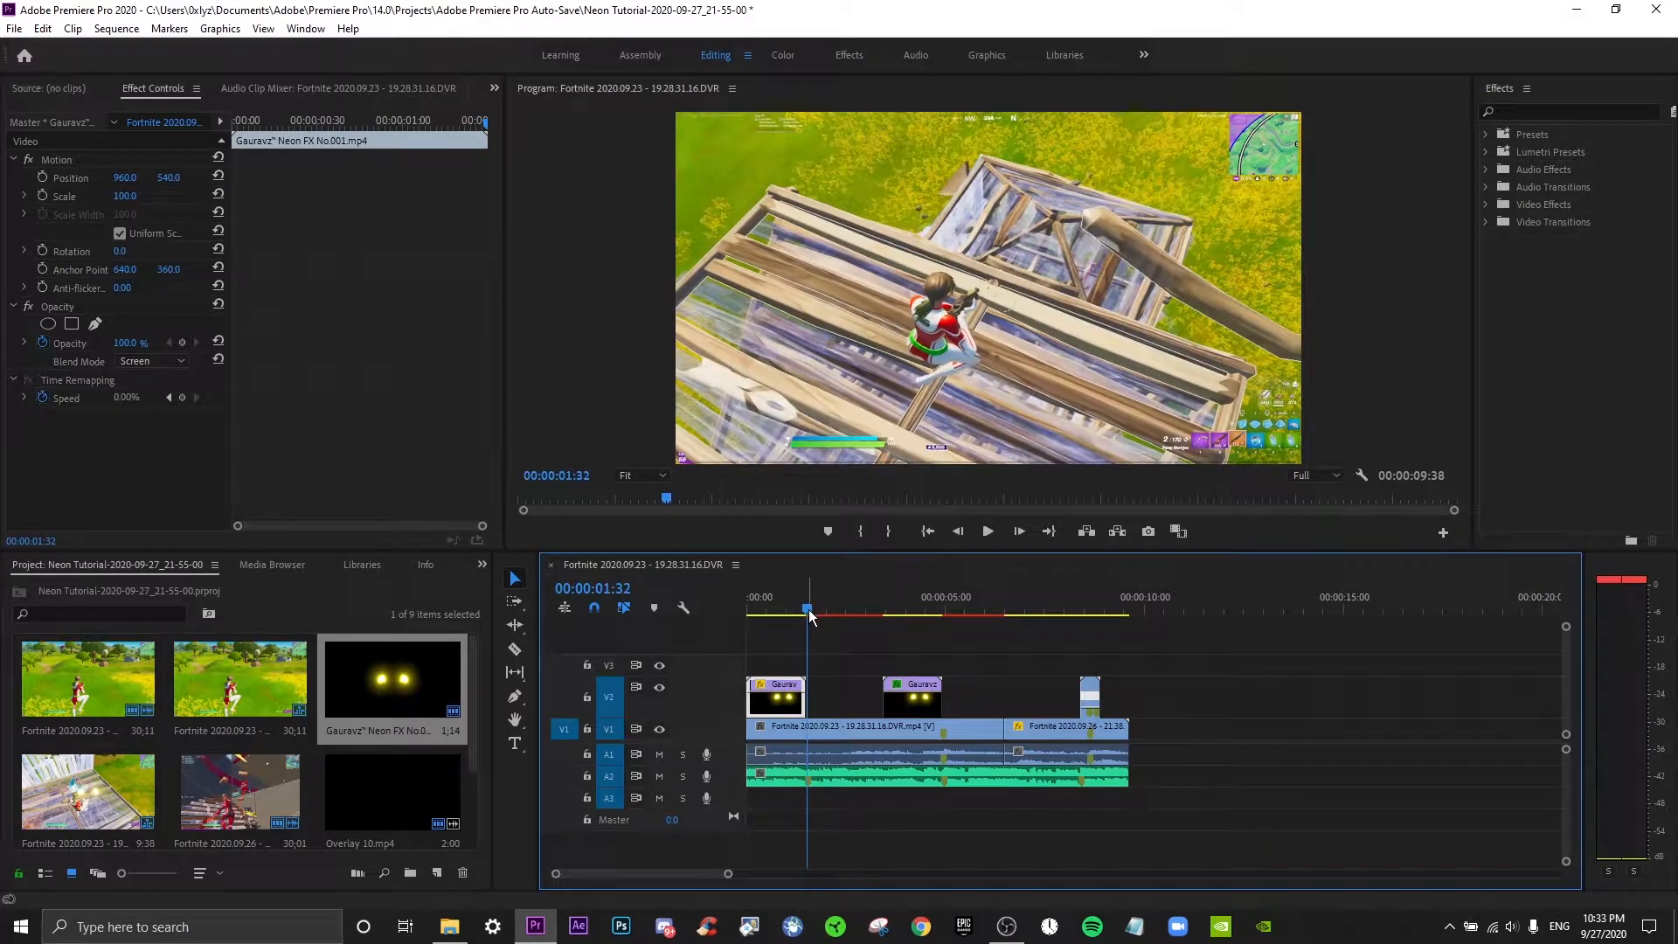
pyautogui.press('Delete')
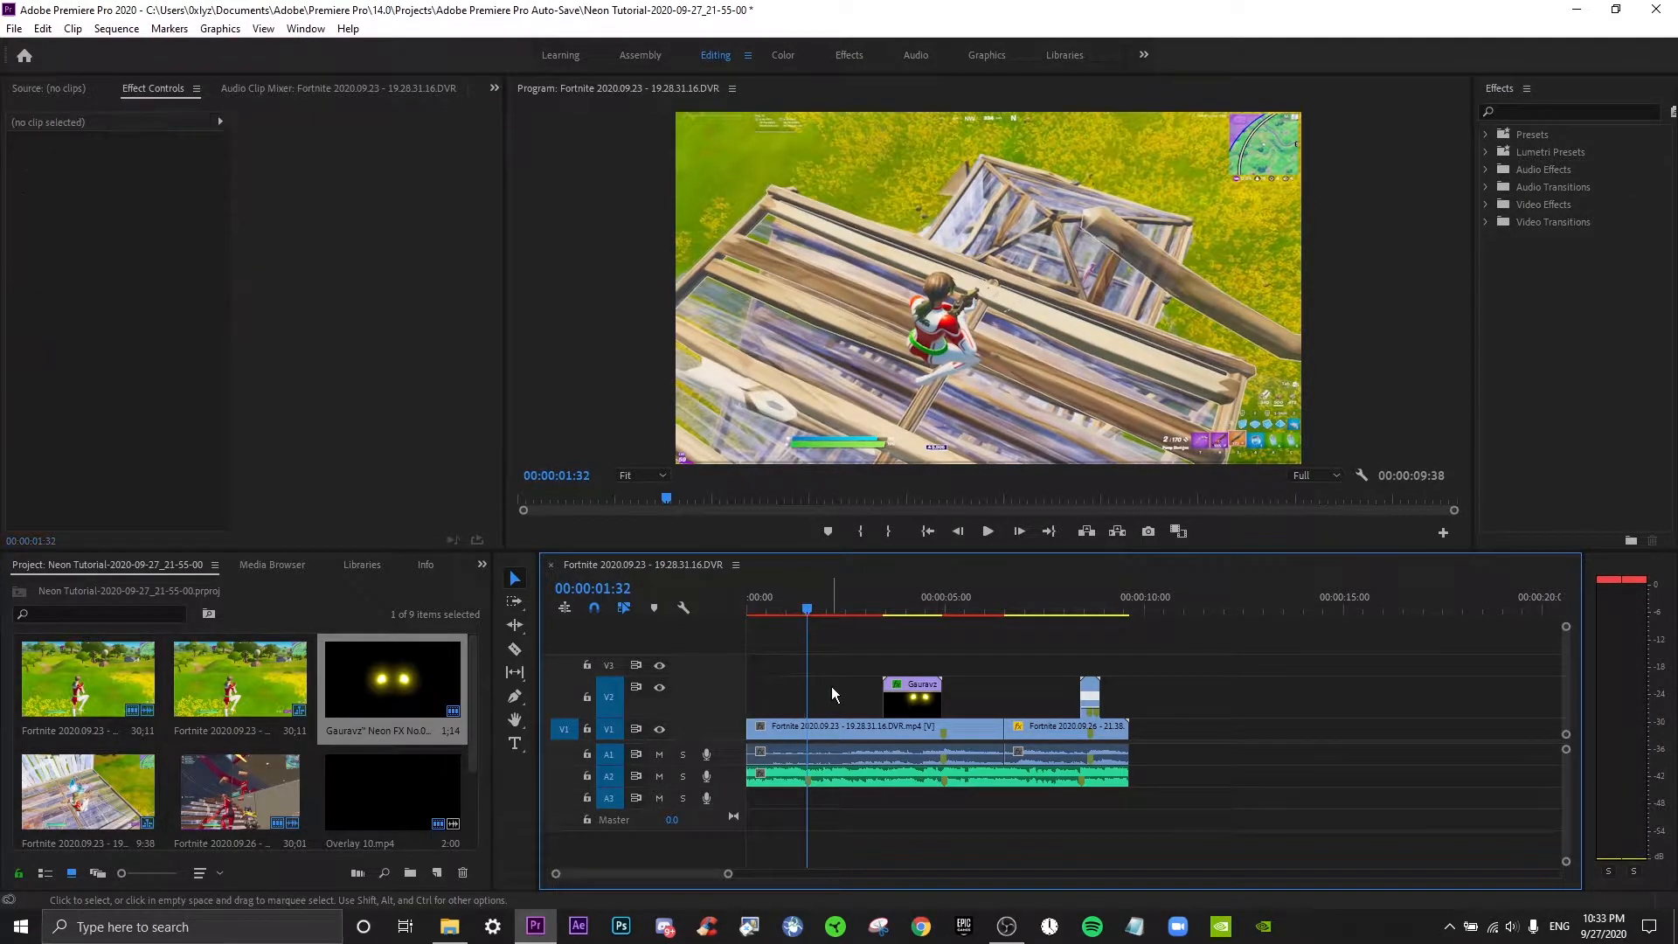
# At 00:00:03:27, shift the remaining neon clip on V2 slightly up and left to align its glow with the character's back.
pyautogui.click(886, 615)
pyautogui.click(921, 705)
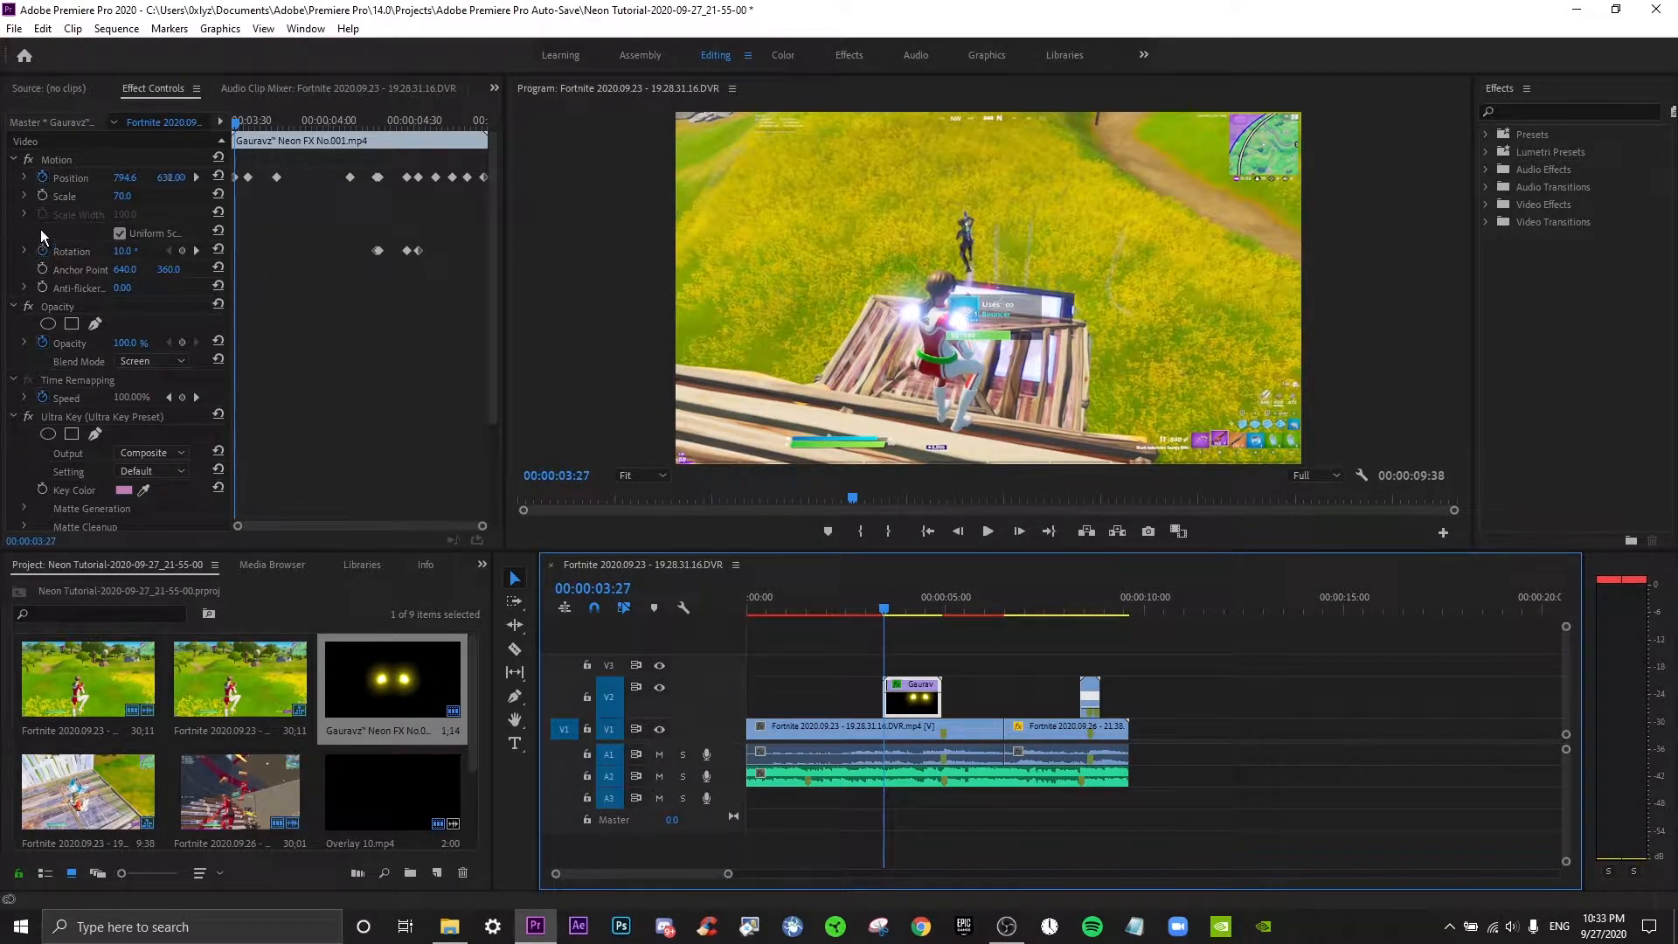
pyautogui.moveTo(887, 607); pyautogui.dragTo(885, 607)
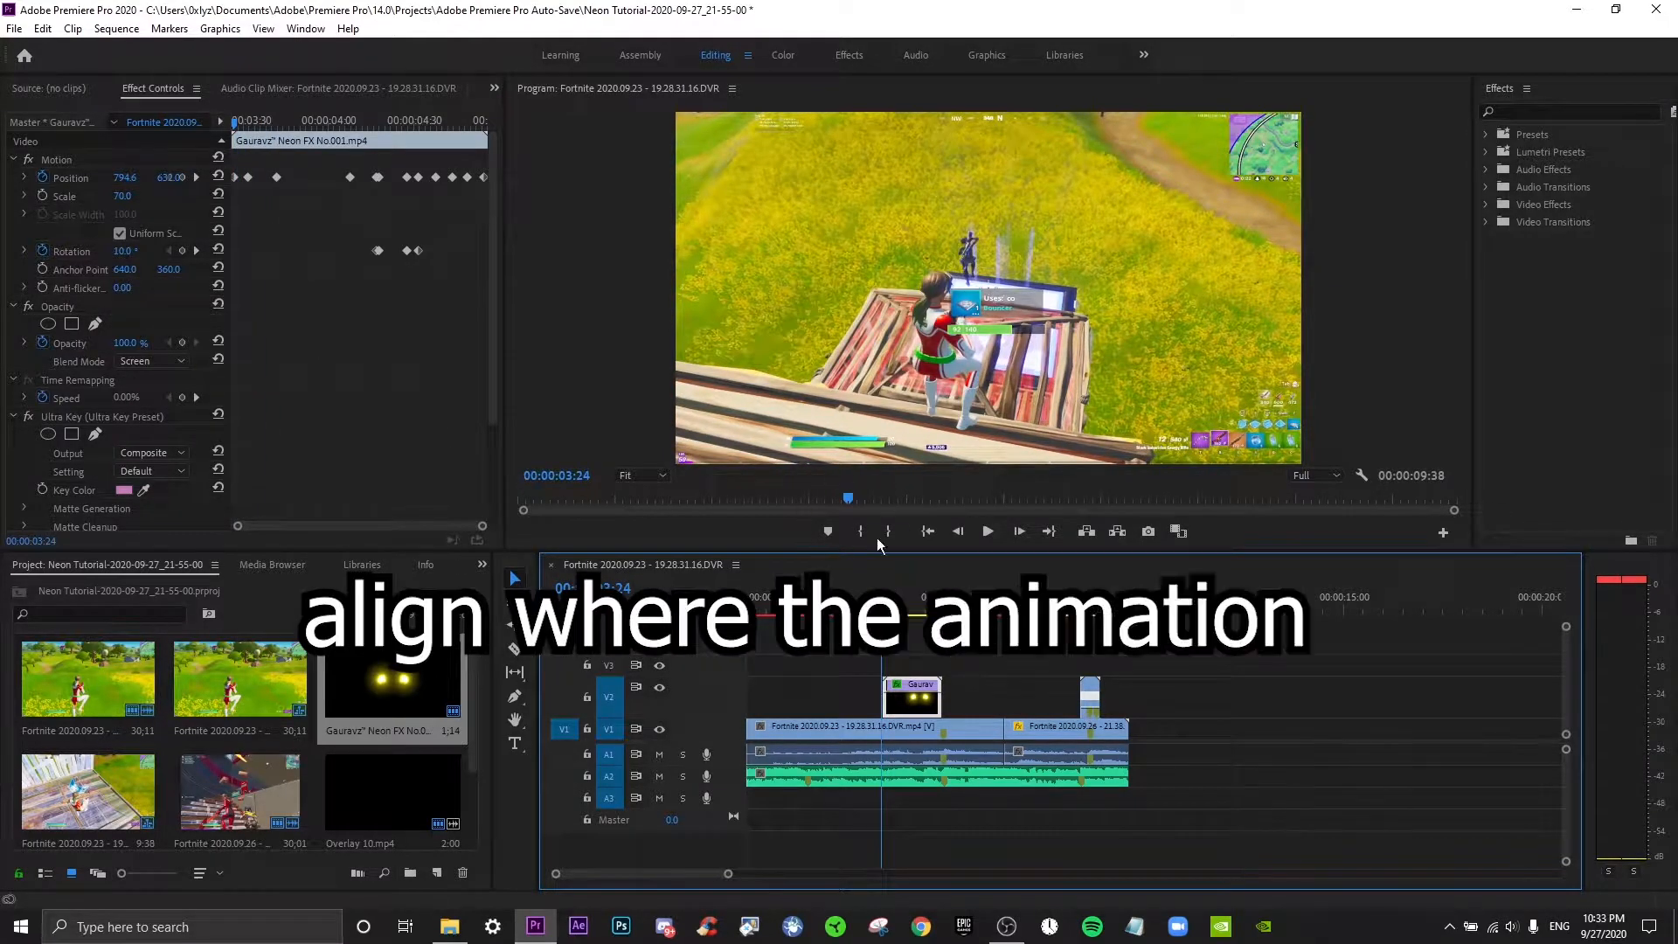
pyautogui.moveTo(881, 607); pyautogui.dragTo(887, 606)
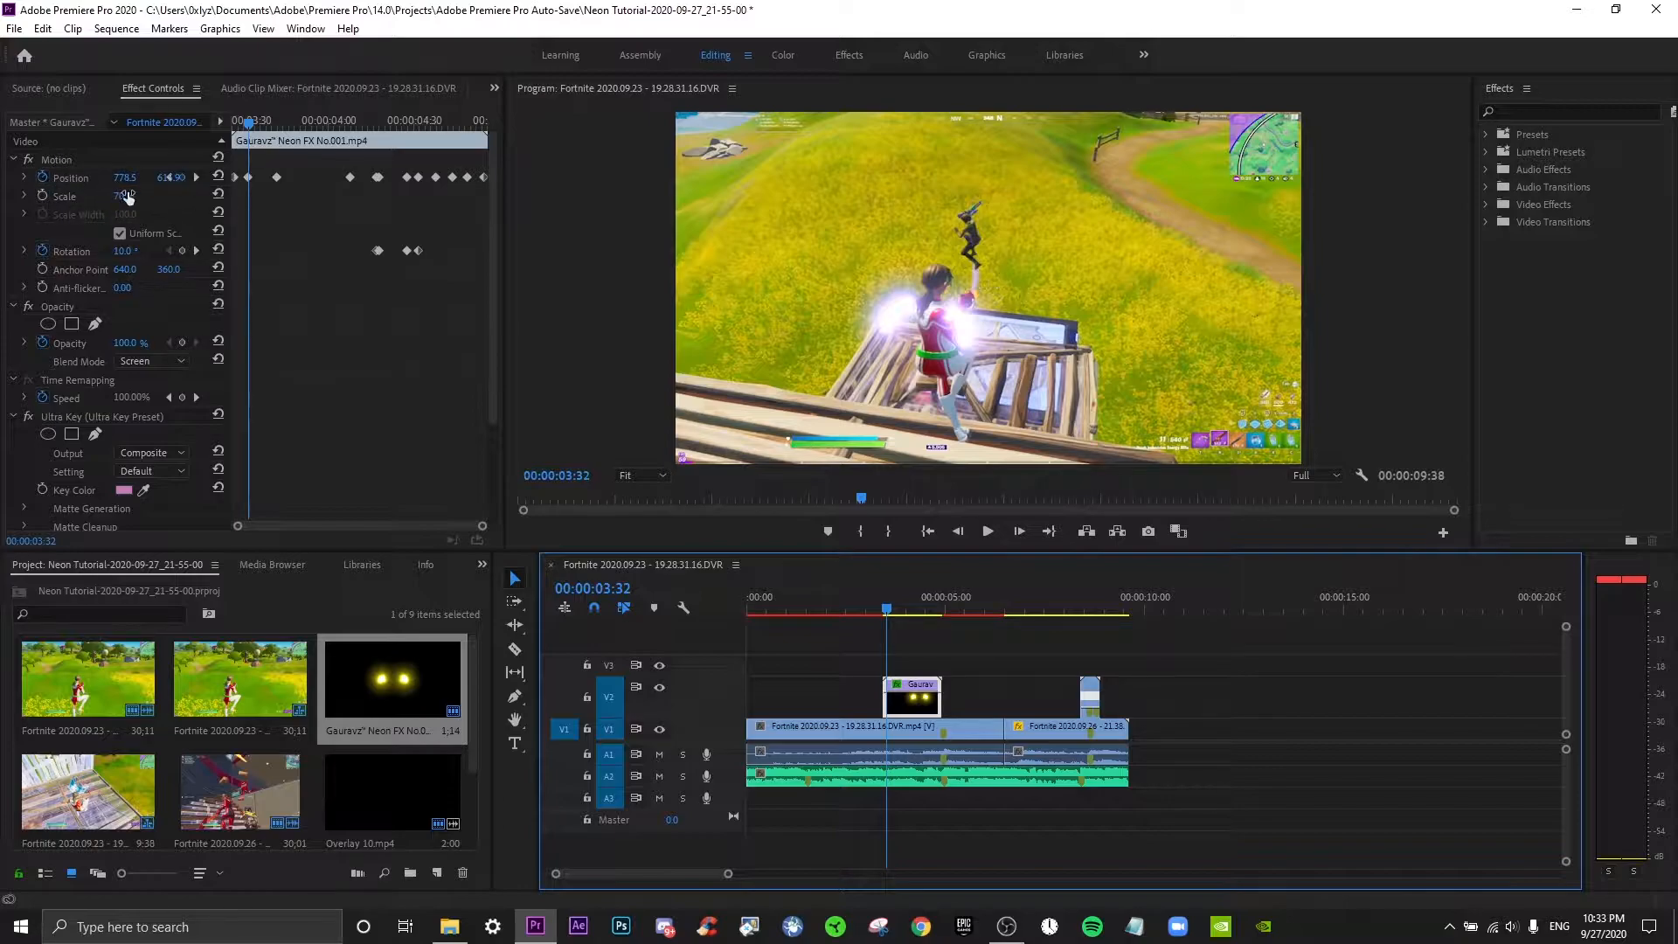
pyautogui.moveTo(245, 128)
pyautogui.mouseDown()
pyautogui.moveTo(229, 123)
pyautogui.moveTo(245, 144)
pyautogui.mouseUp()
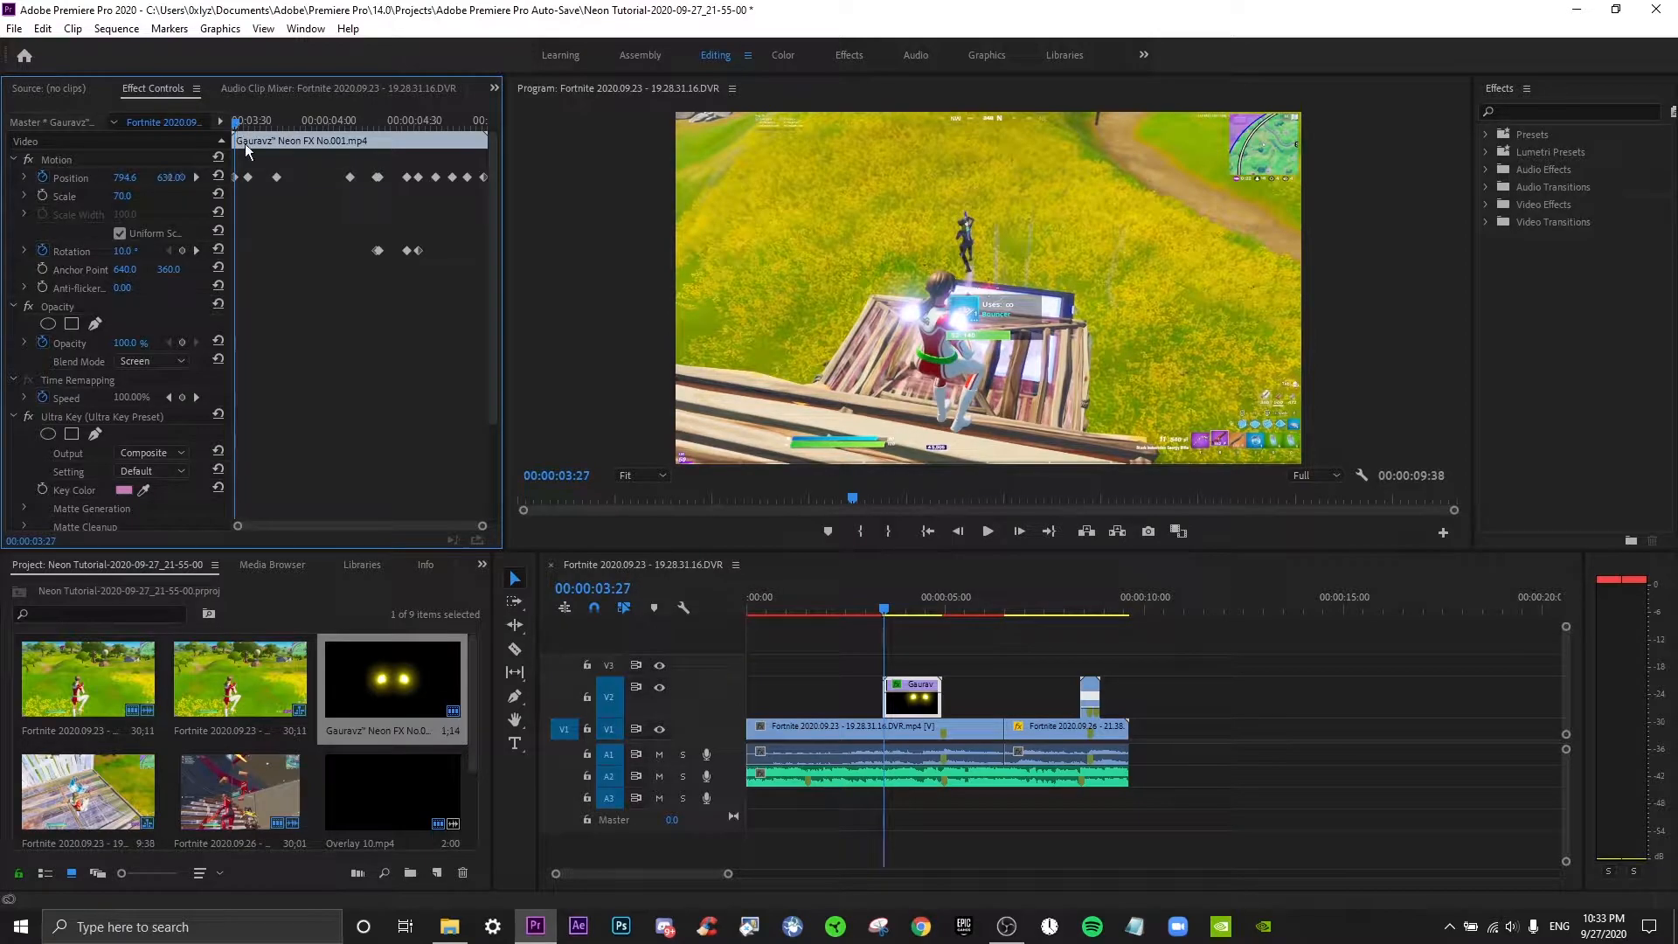
pyautogui.click(937, 318)
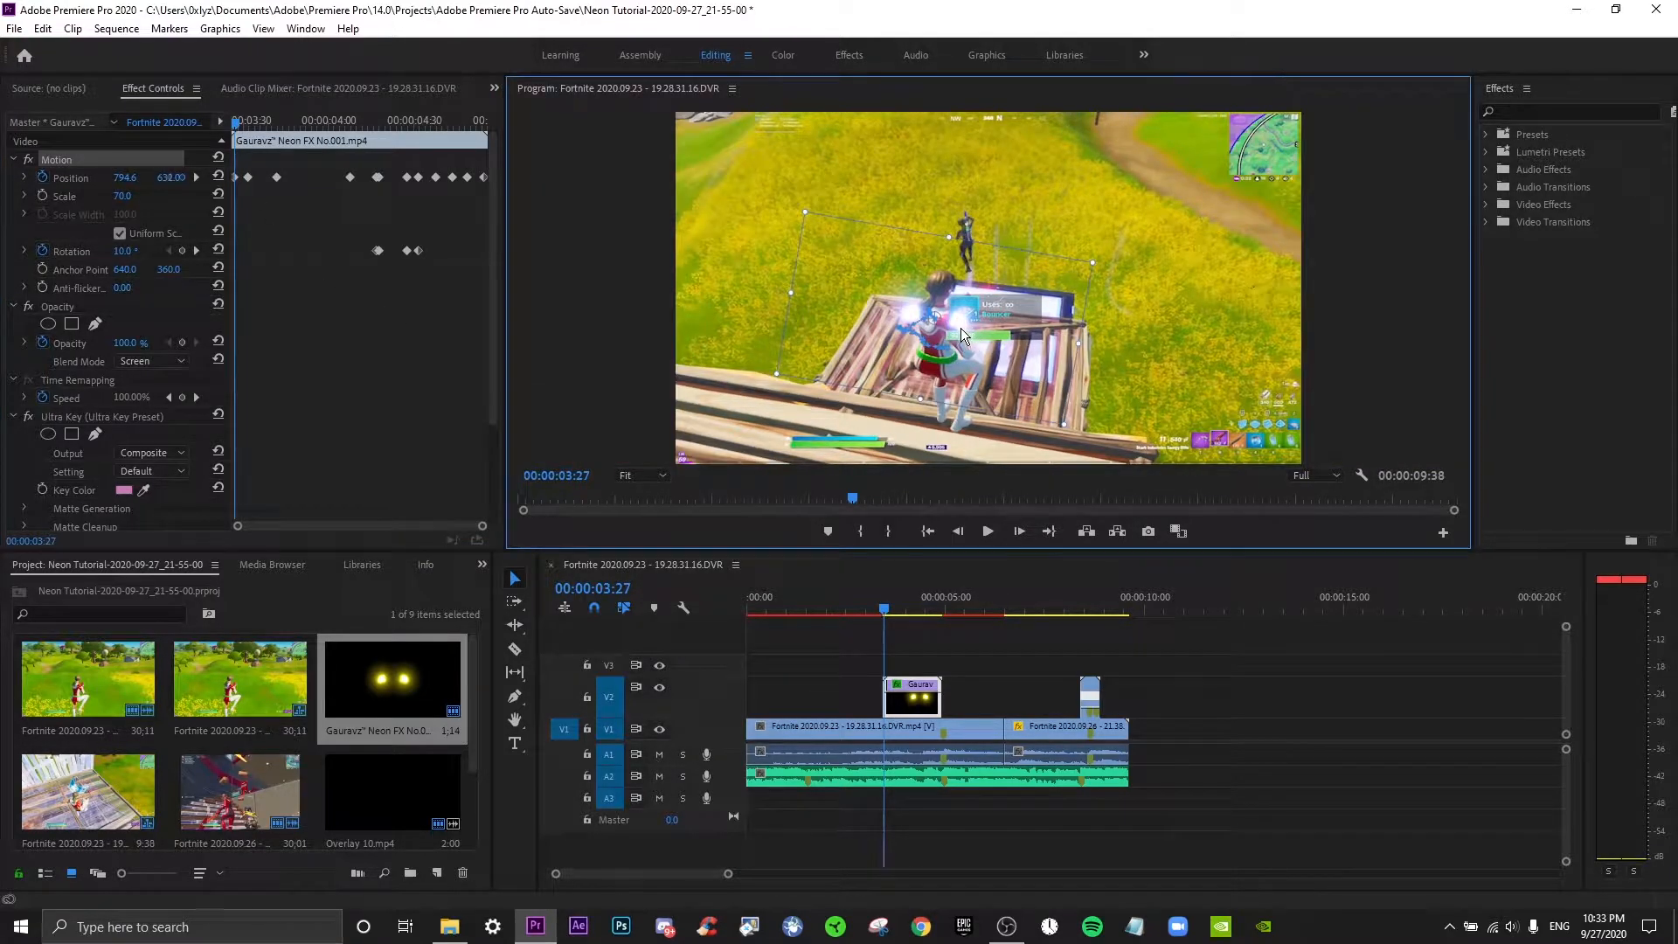
pyautogui.moveTo(961, 332); pyautogui.dragTo(958, 328)
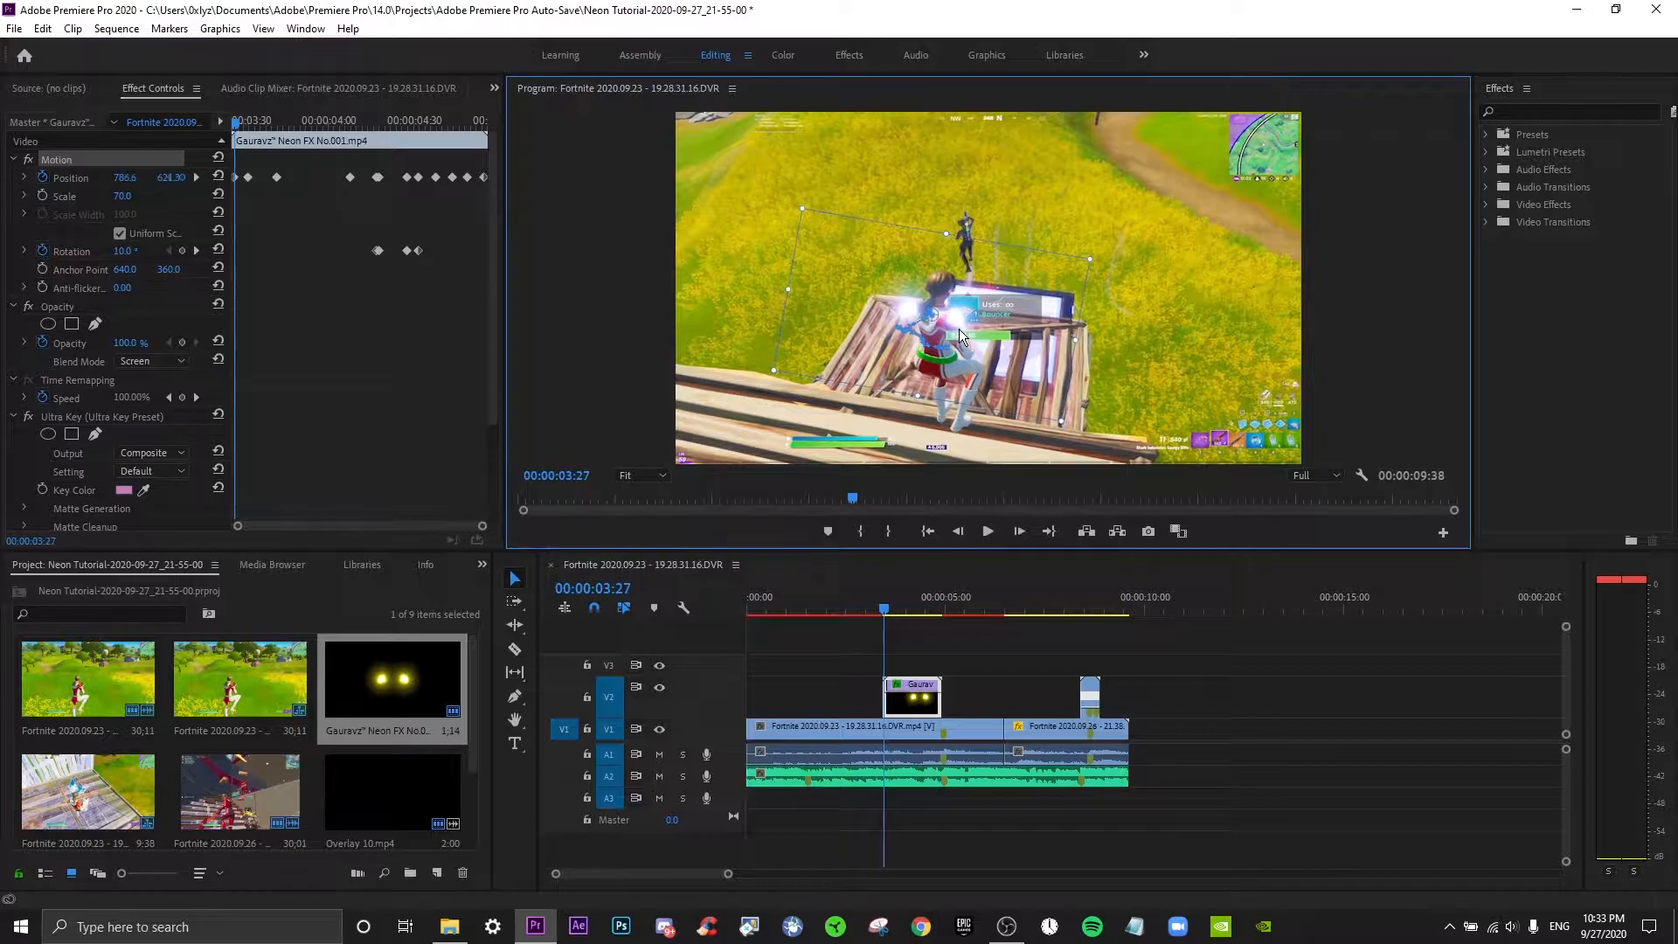
pyautogui.click(851, 416)
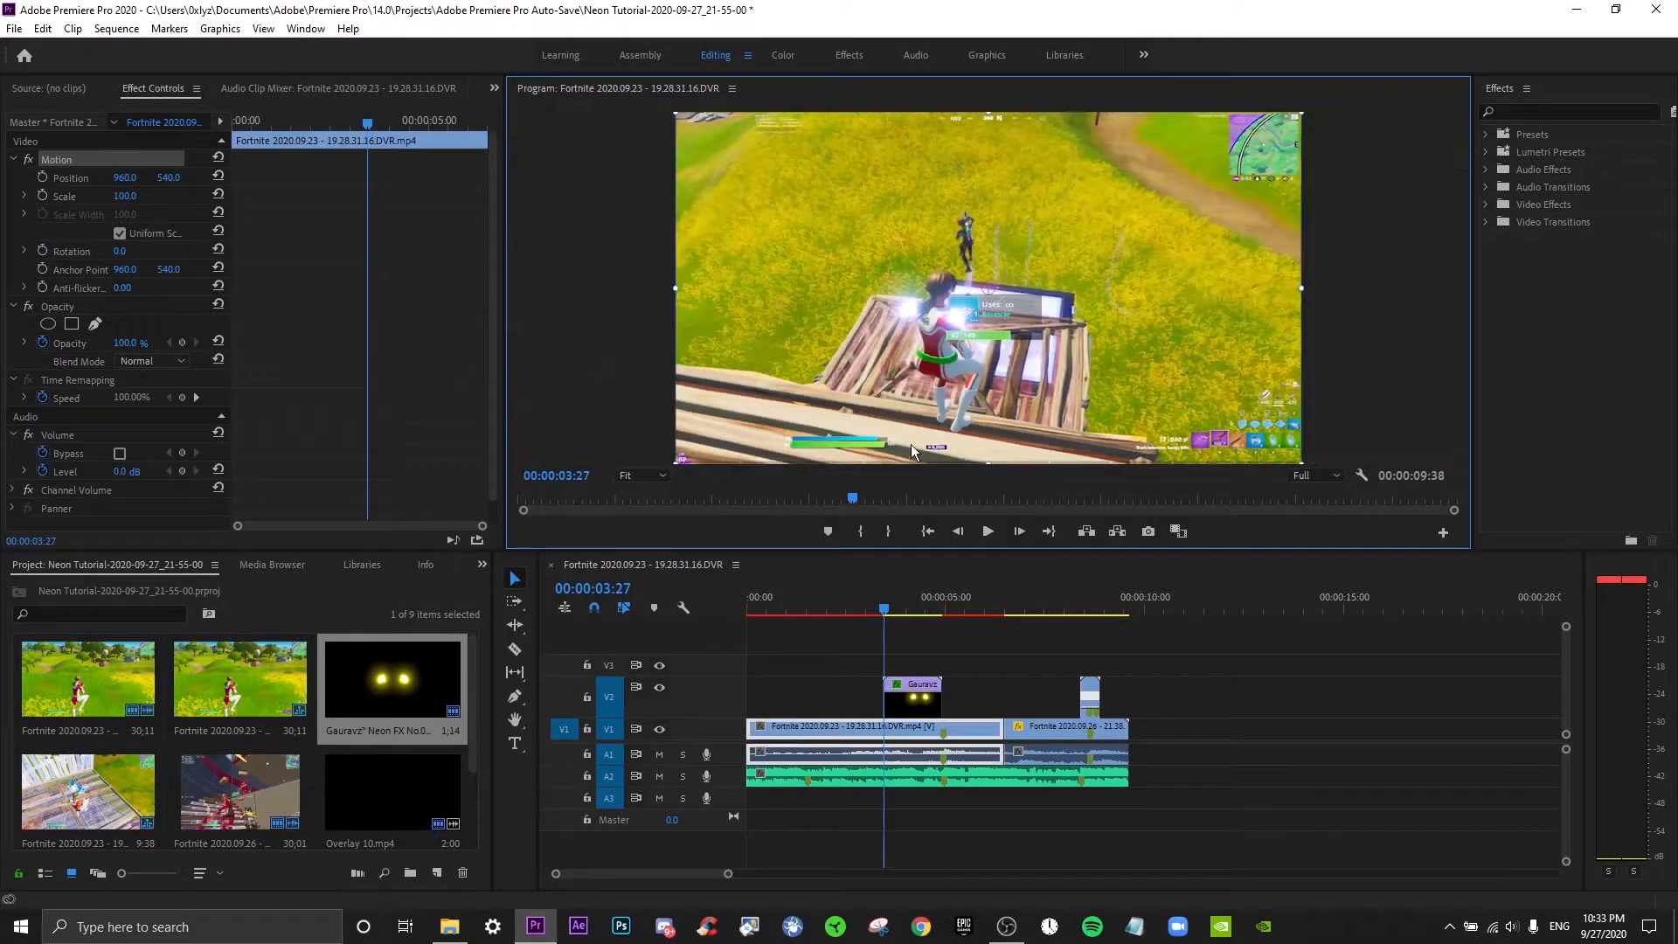
pyautogui.click(913, 696)
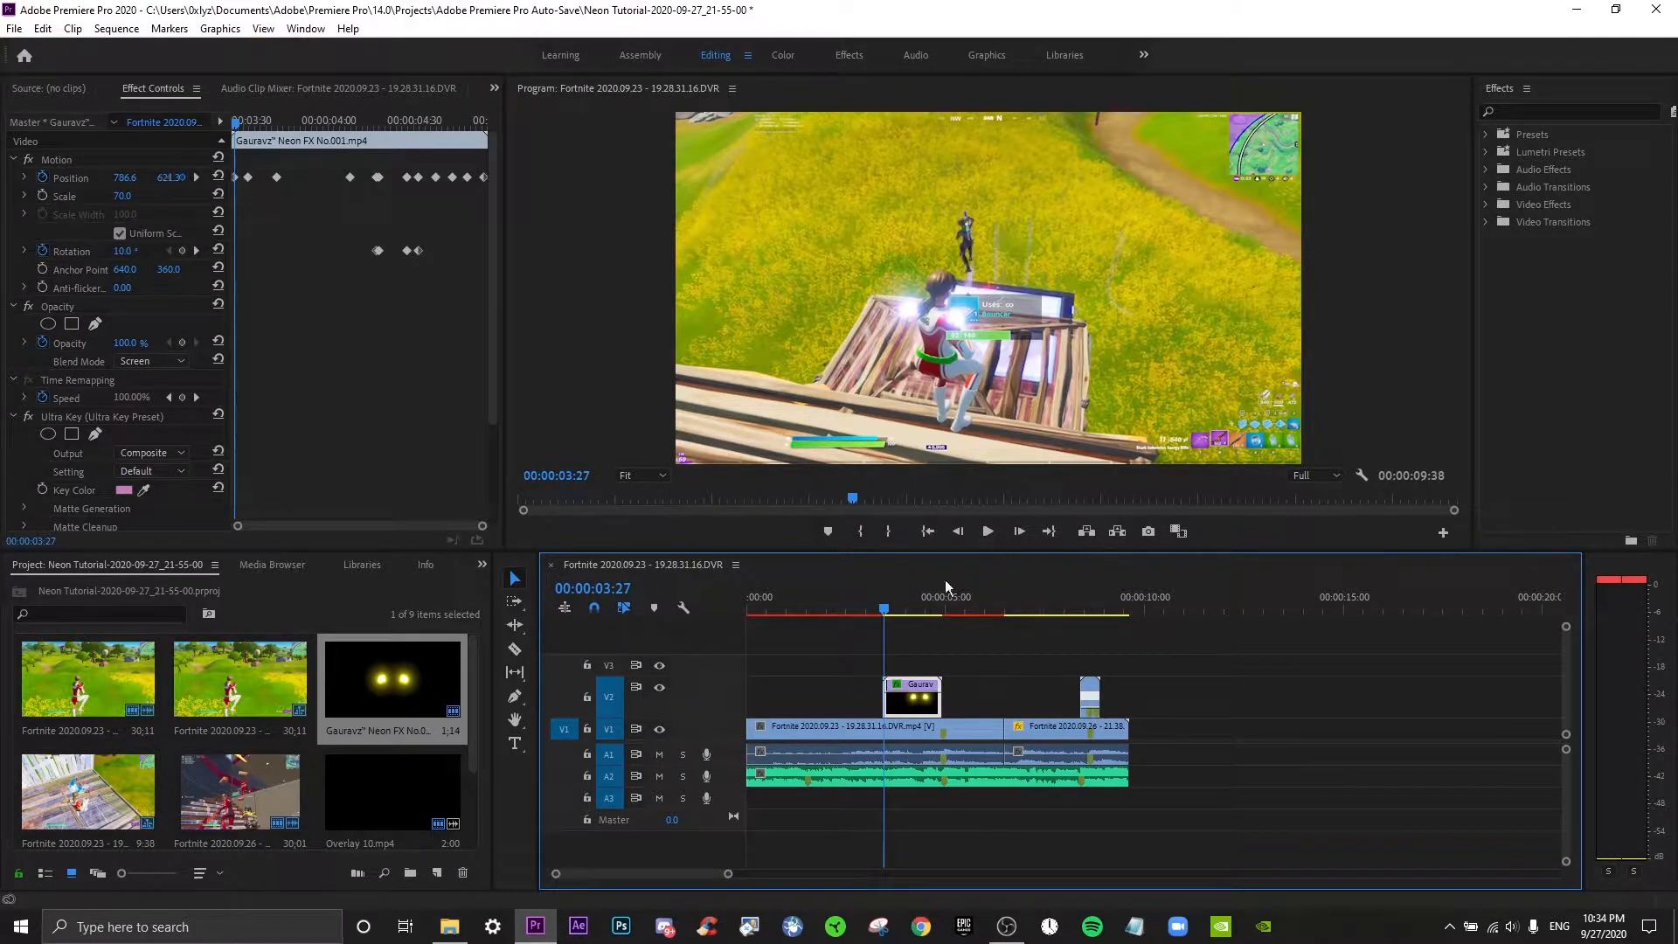
# At 00:00:03:45, move the neon clip slightly up and right so the glow sits on the character's back.
pyautogui.moveTo(894, 610)
pyautogui.mouseDown()
pyautogui.moveTo(881, 614)
pyautogui.moveTo(918, 619)
pyautogui.moveTo(886, 617)
pyautogui.mouseUp()
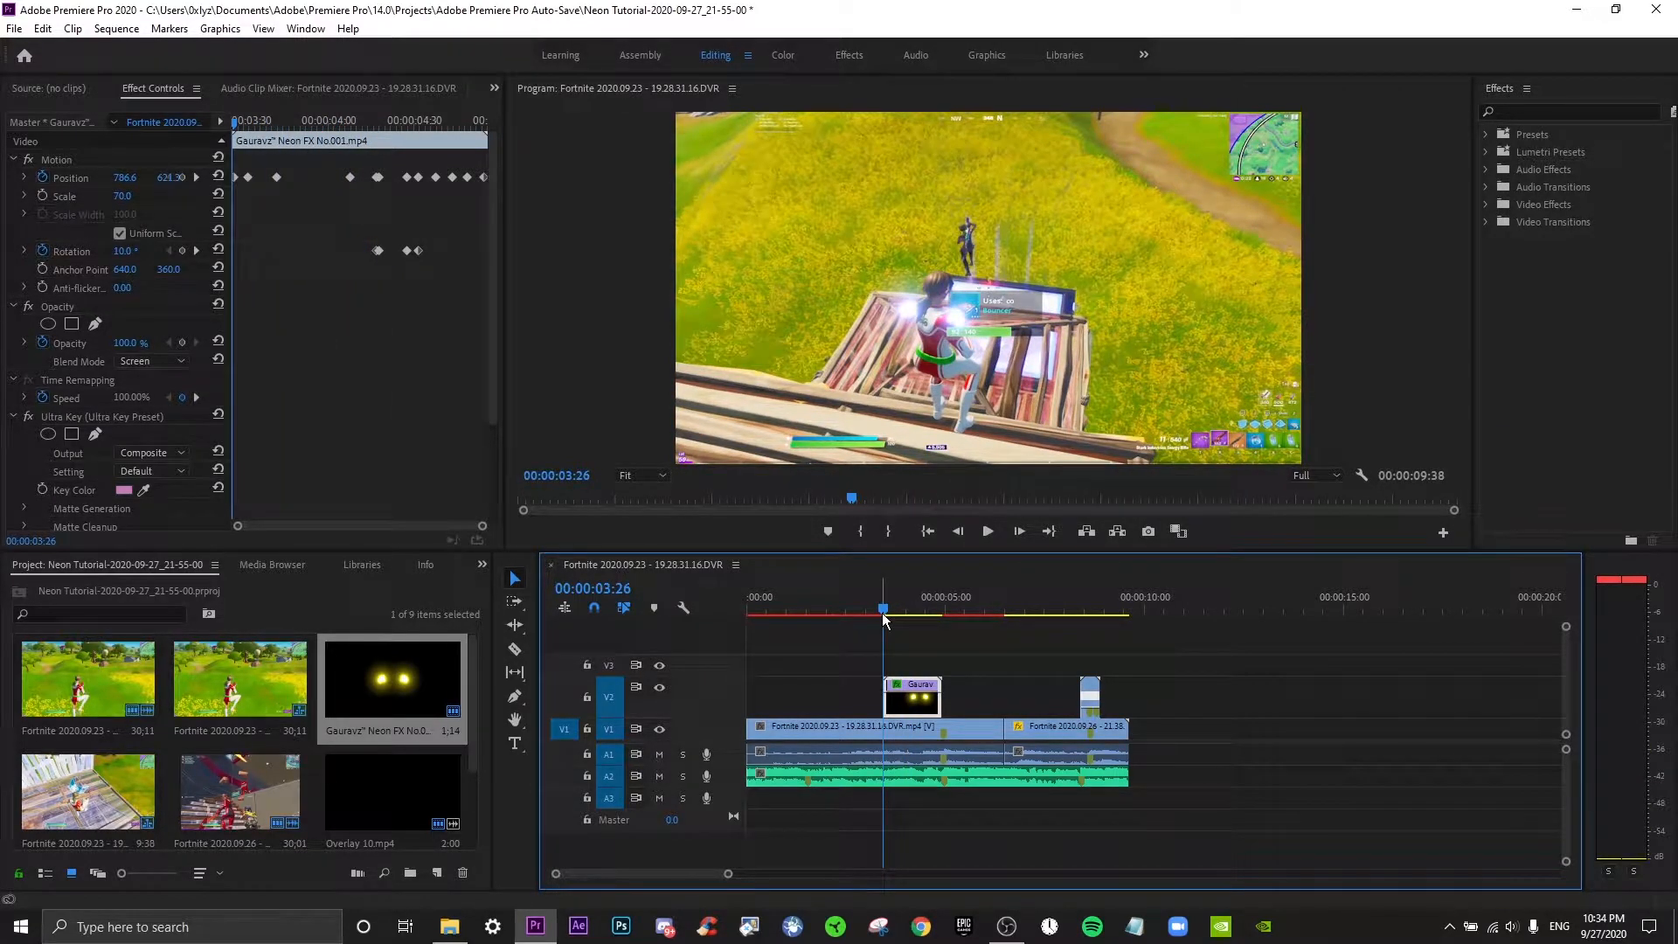
pyautogui.moveTo(883, 613)
pyautogui.mouseDown()
pyautogui.moveTo(863, 620)
pyautogui.moveTo(903, 617)
pyautogui.mouseUp()
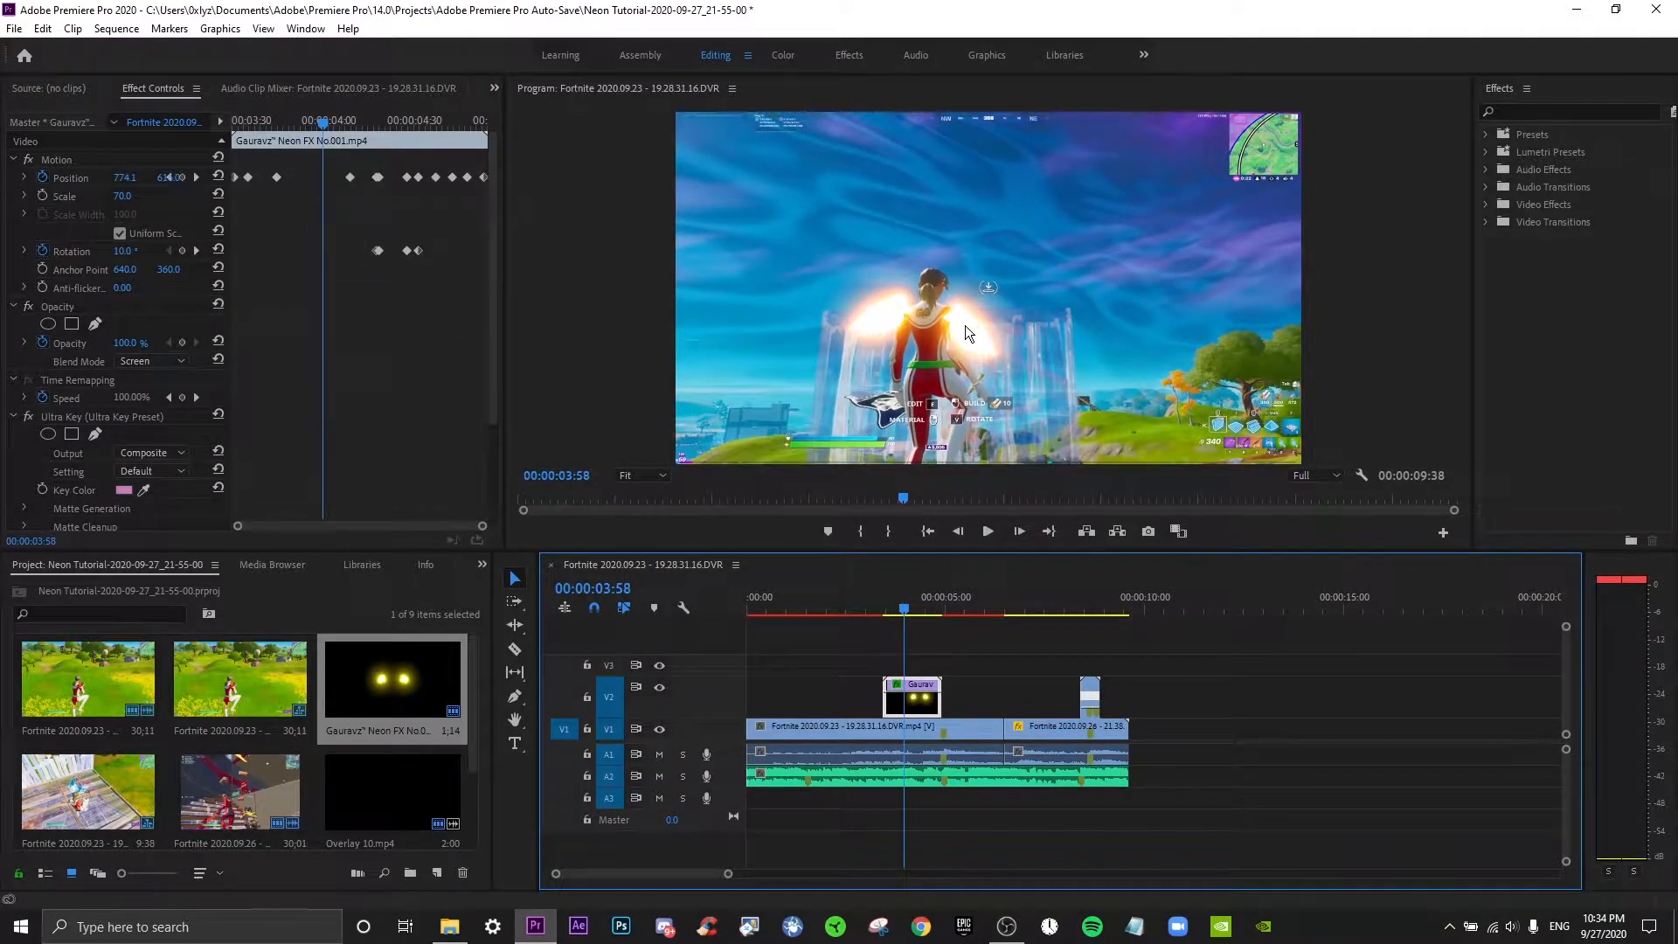
pyautogui.press('Left')
pyautogui.press('Left')
pyautogui.press('Left')
pyautogui.press('Left')
pyautogui.press('Left')
pyautogui.press('Left')
pyautogui.press('Left')
pyautogui.press('Left')
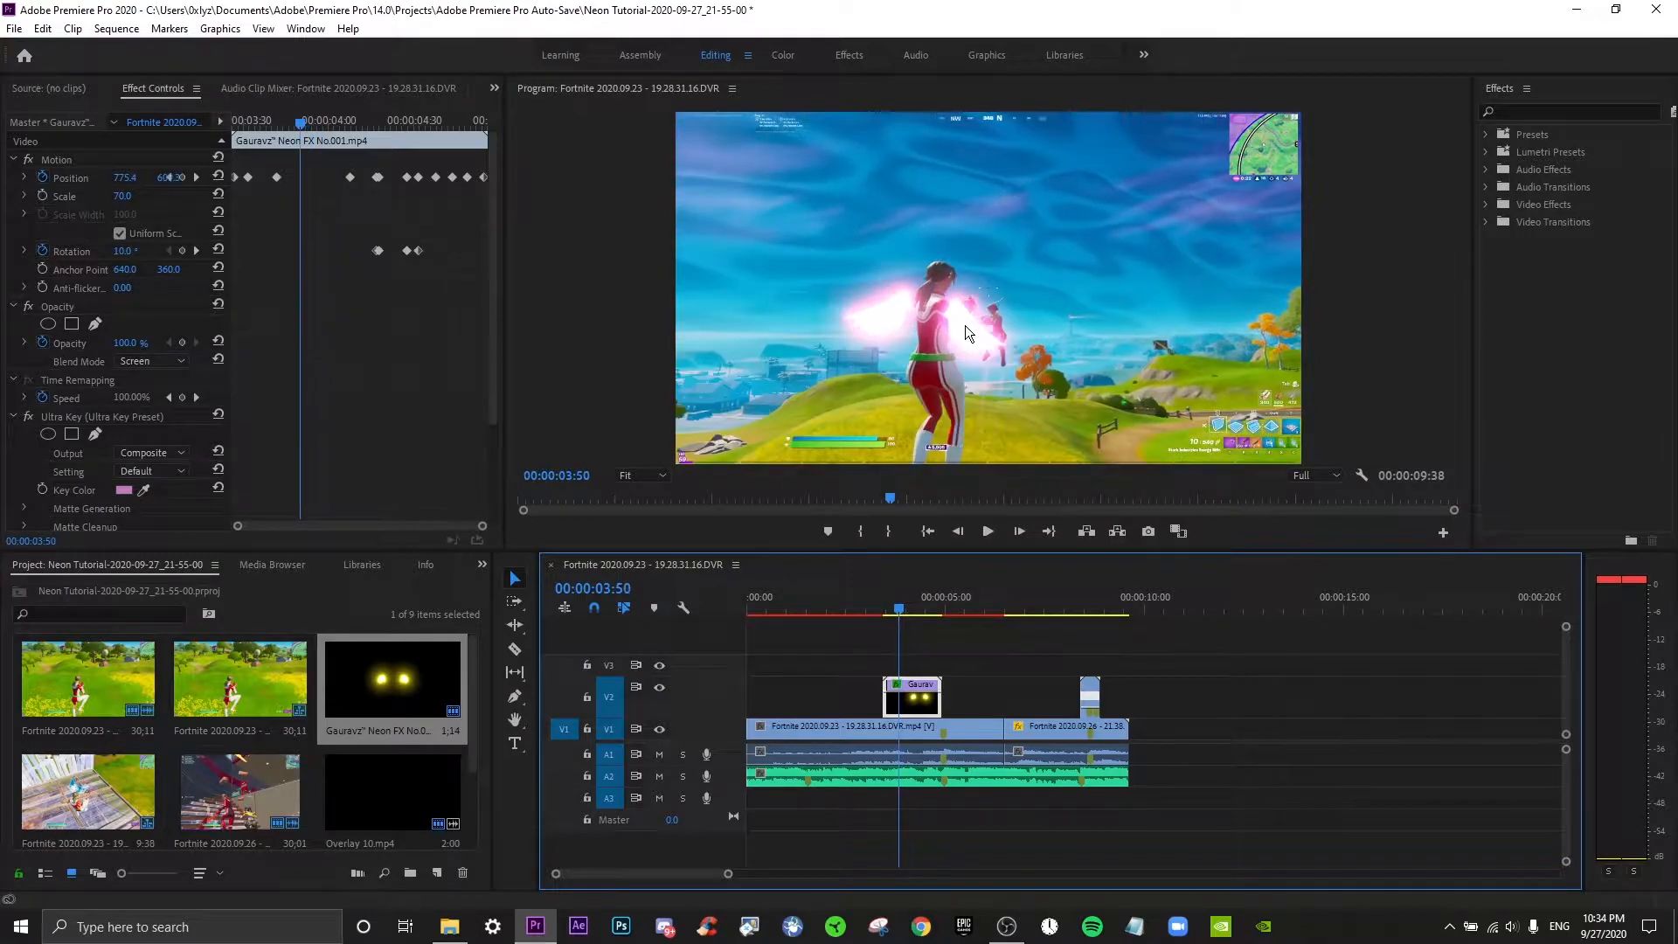
pyautogui.press('Left')
pyautogui.press('Left')
pyautogui.press('Left')
pyautogui.press('Left')
pyautogui.press('Left')
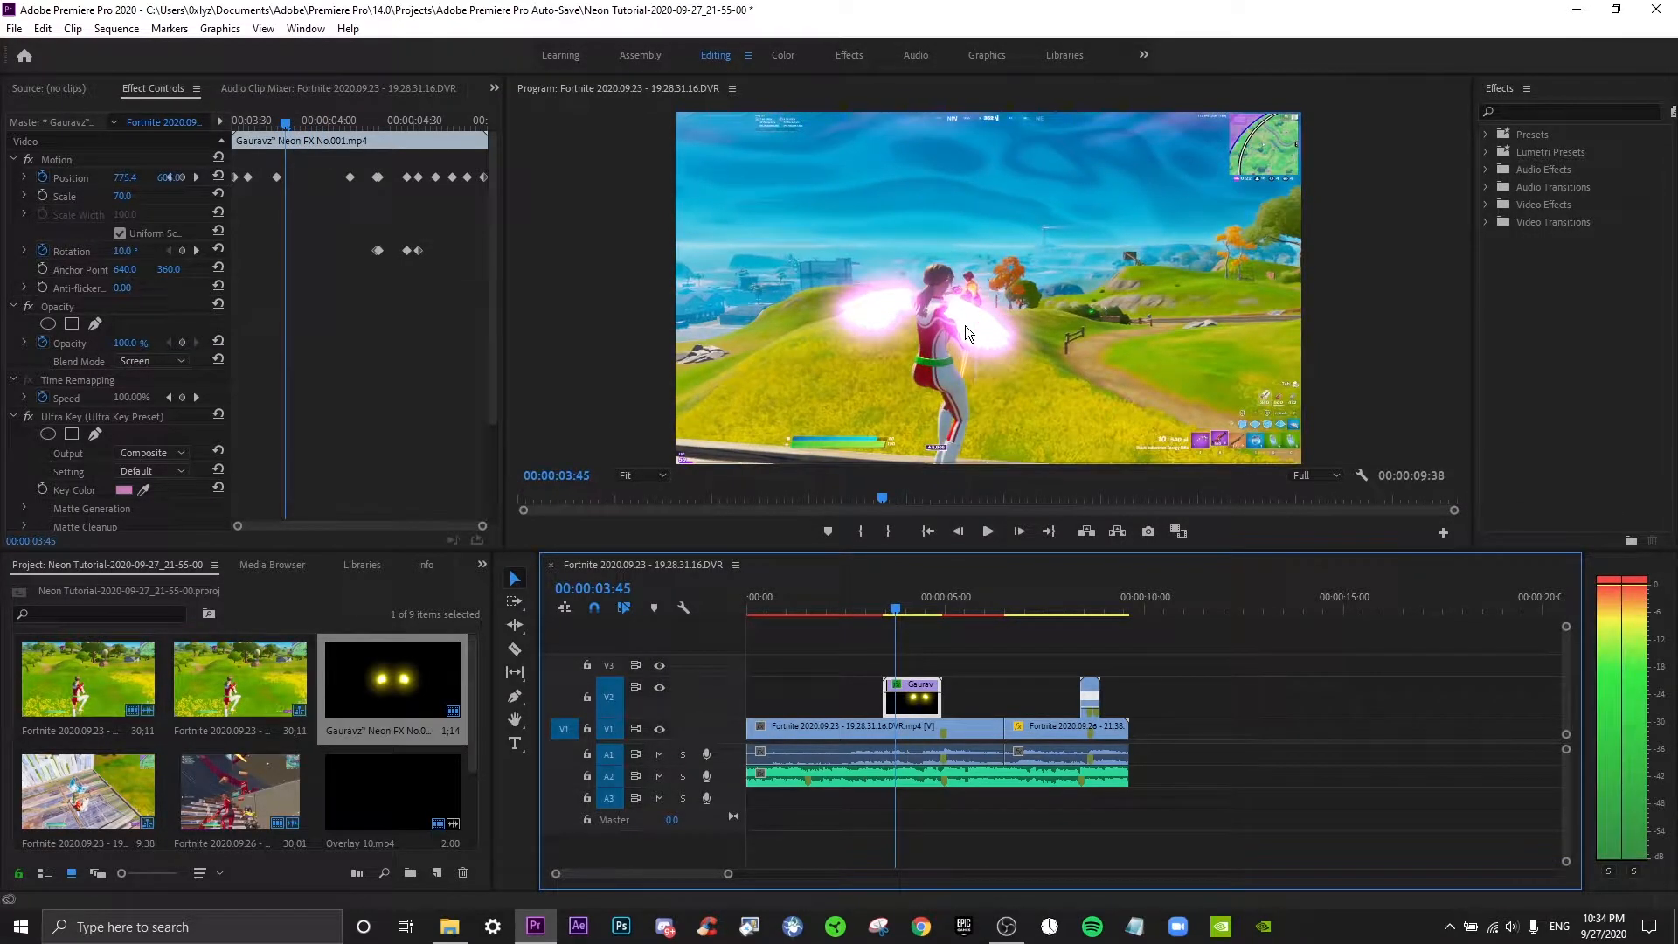
pyautogui.doubleClick(965, 325)
pyautogui.moveTo(956, 332); pyautogui.dragTo(960, 326)
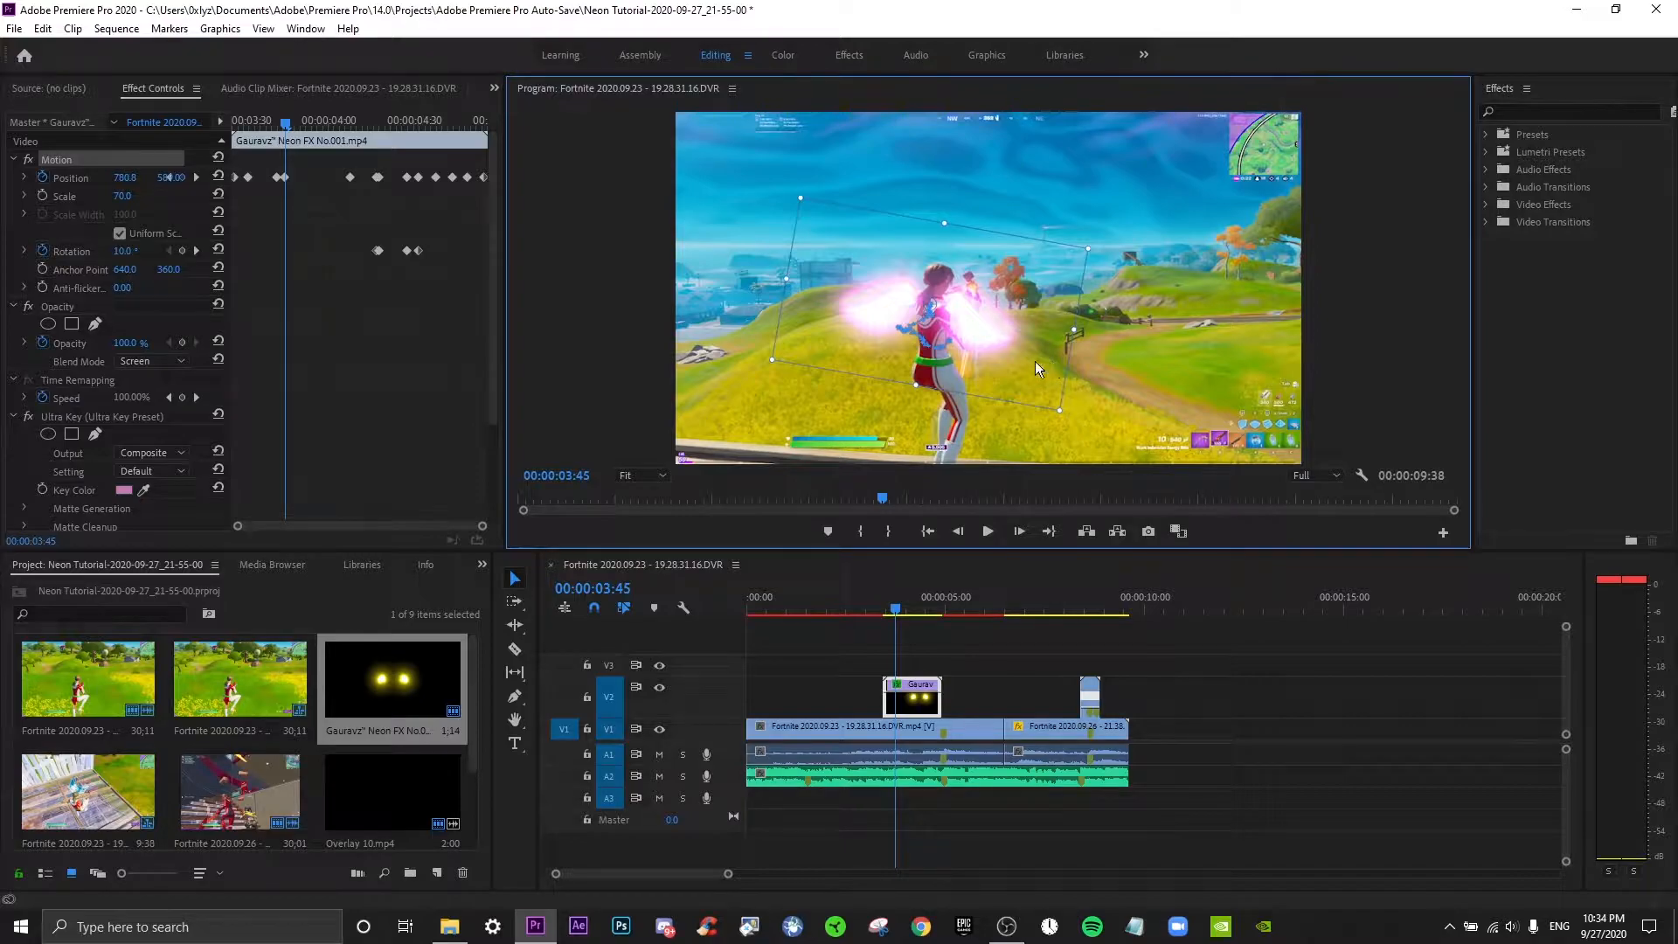
pyautogui.click(967, 566)
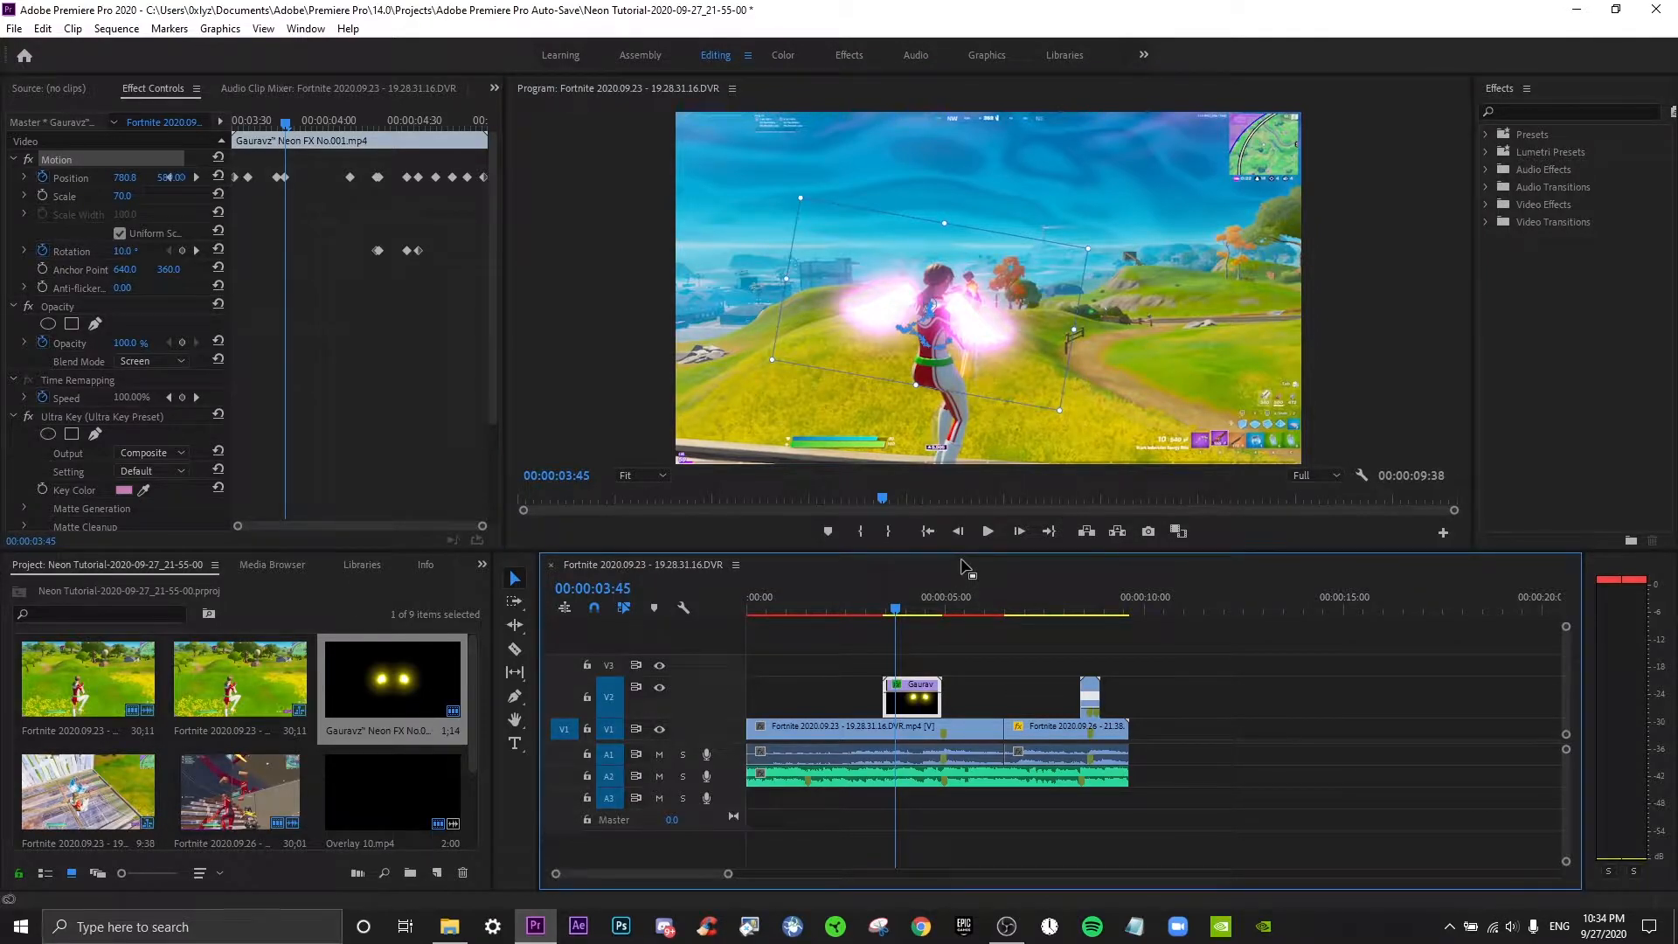
# At 00:00:03:49, add a position keyframe by realigning the neon clip with the character's back.
pyautogui.press('Right')
pyautogui.press('Right')
pyautogui.press('Right')
pyautogui.press('Right')
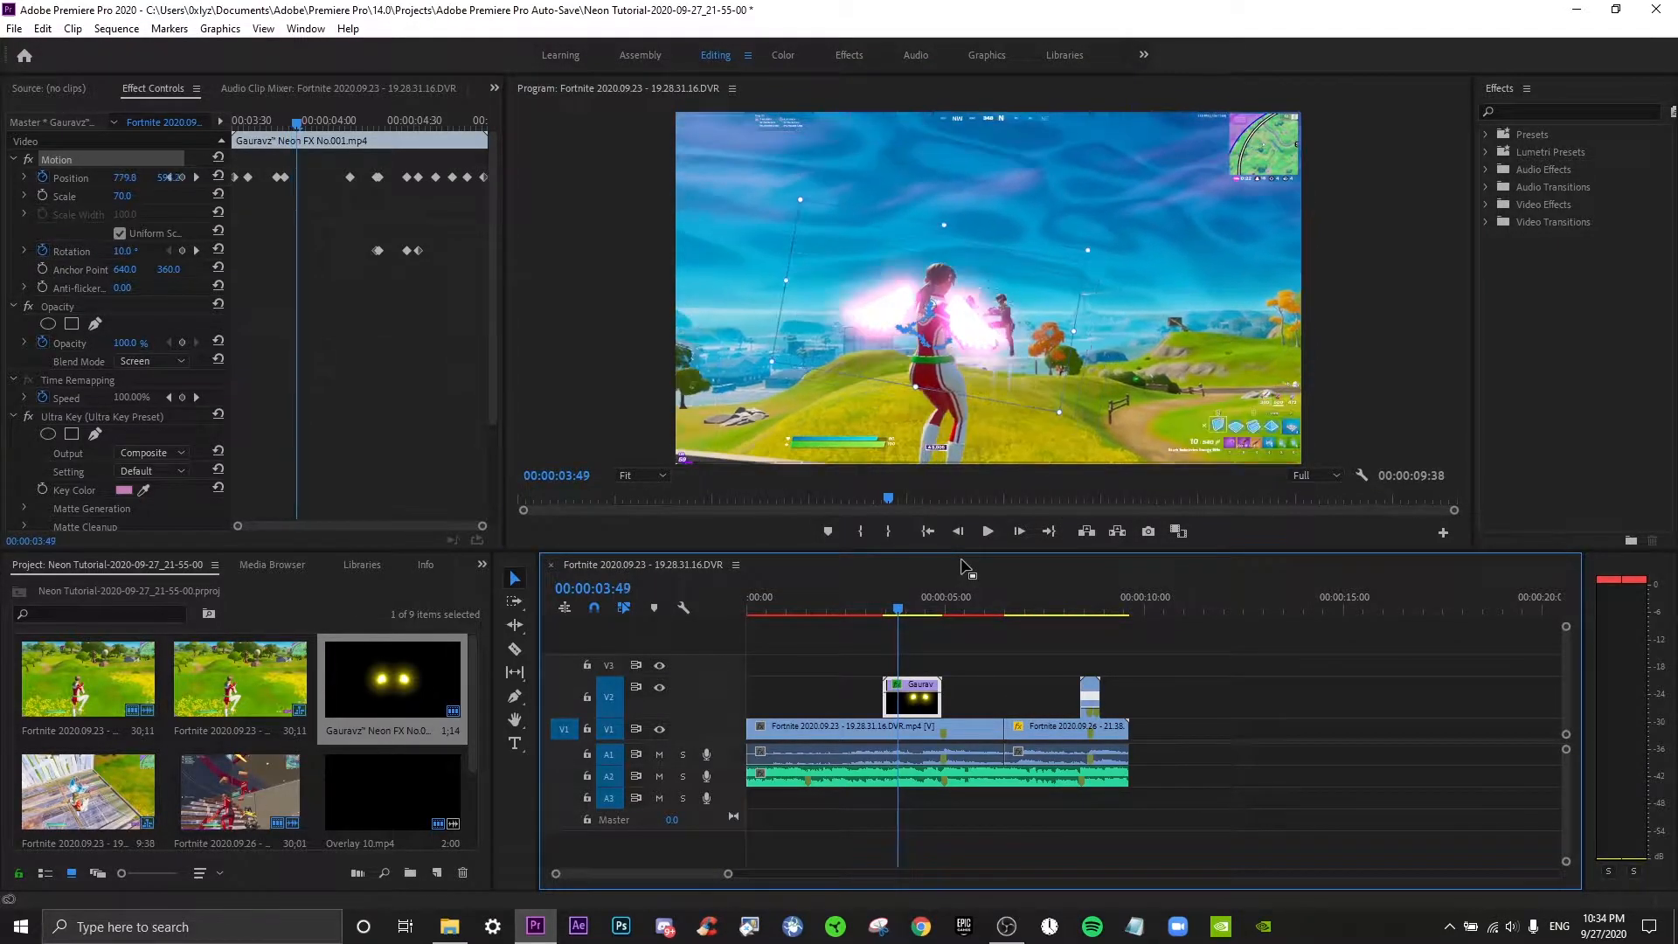
pyautogui.moveTo(956, 366); pyautogui.dragTo(956, 366)
pyautogui.click(983, 439)
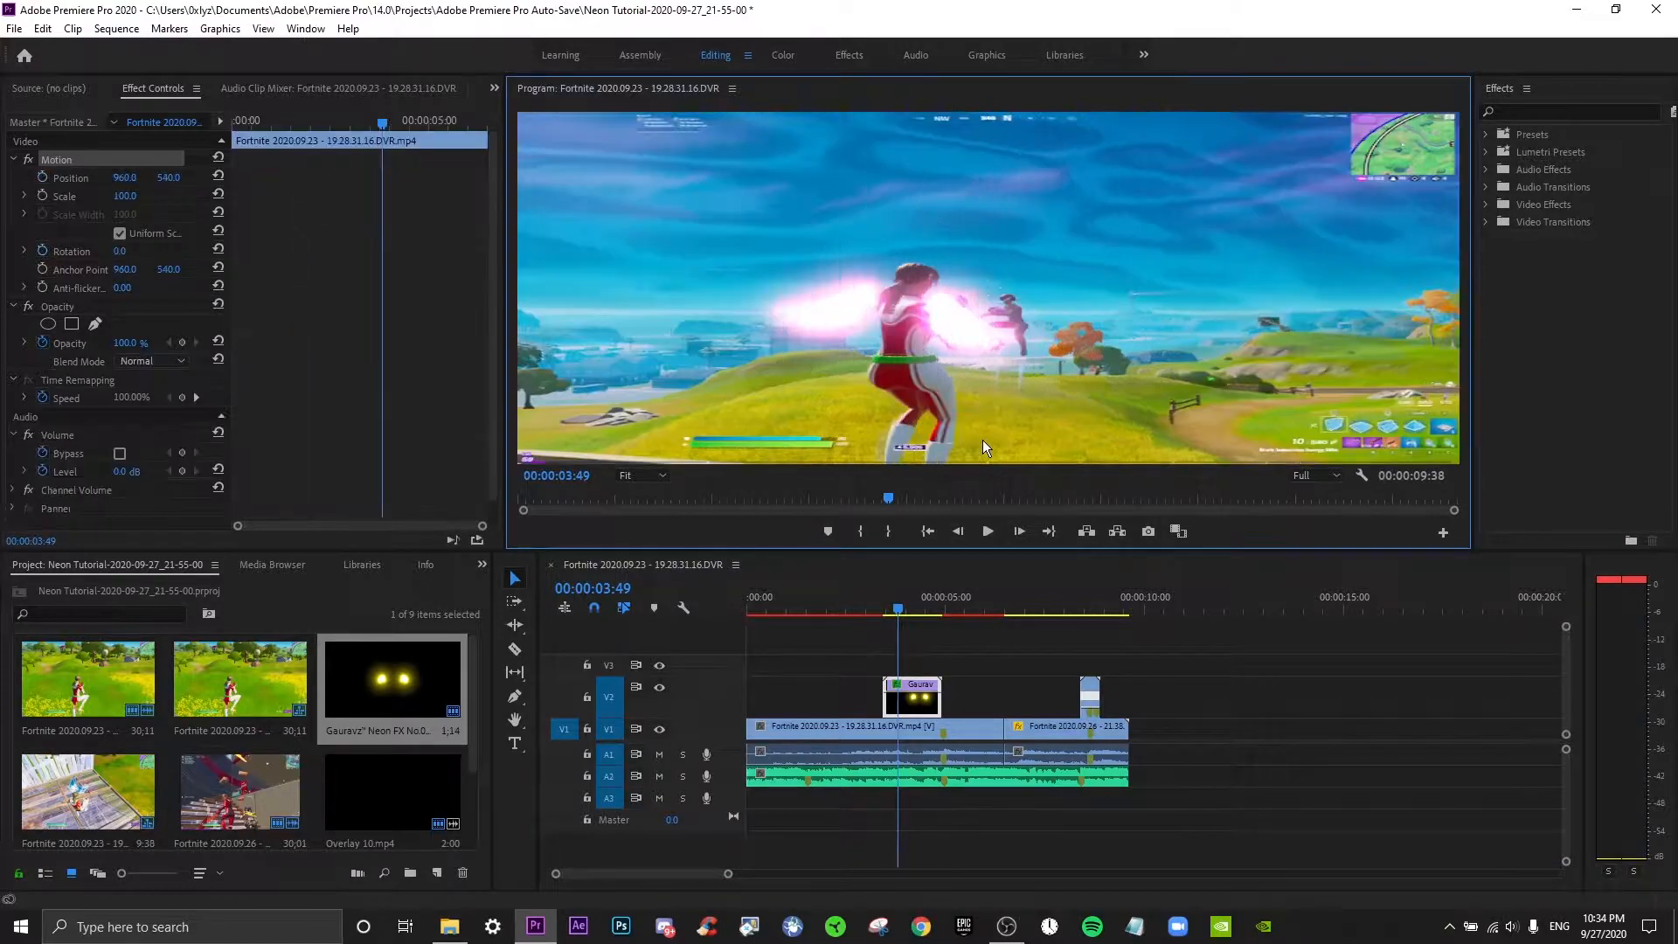
pyautogui.press('Right')
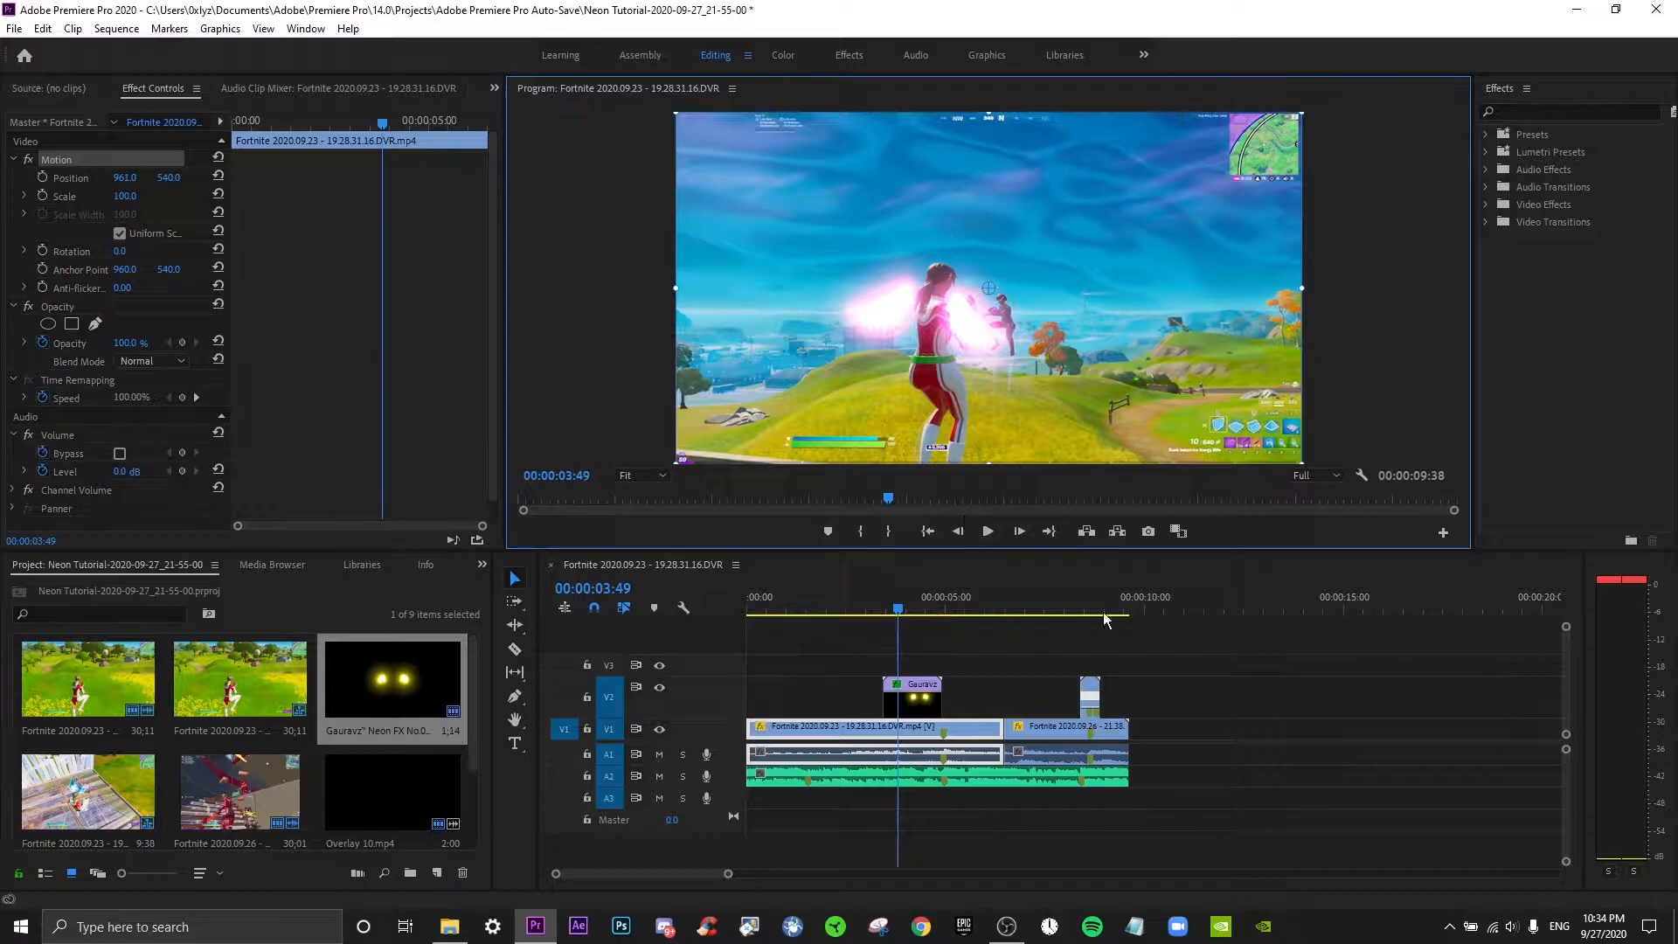
# At 00:00:03:51, reselect the neon clip and shift it slightly up and left onto the character's back.
pyautogui.click(912, 626)
pyautogui.press('Right')
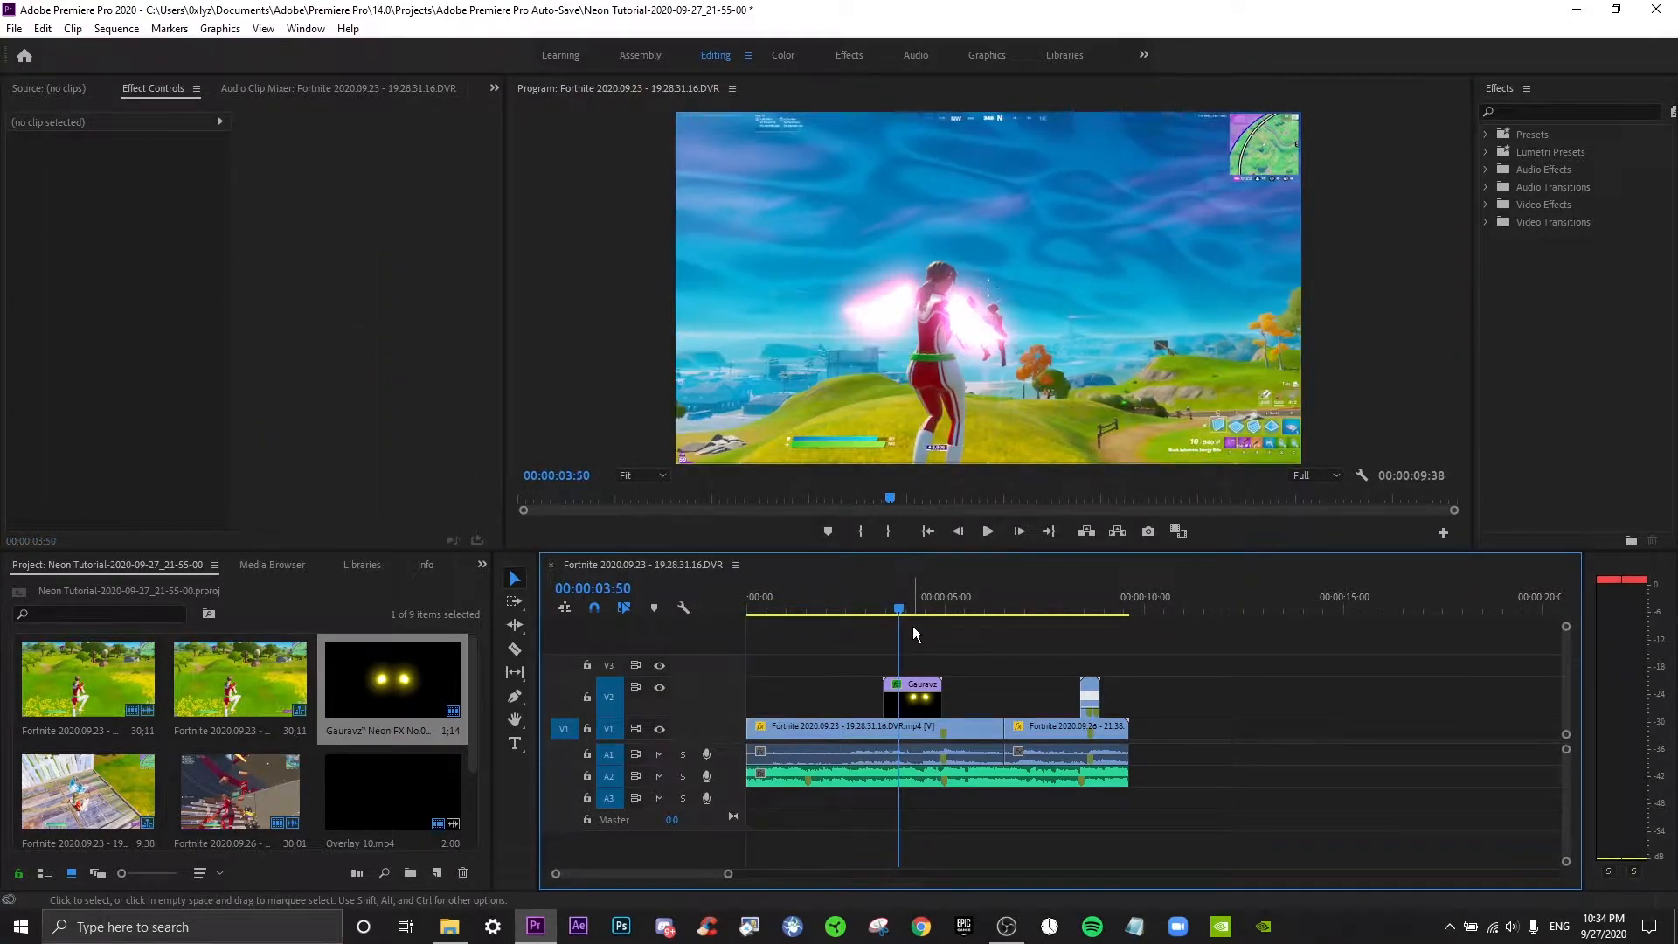
pyautogui.press('Right')
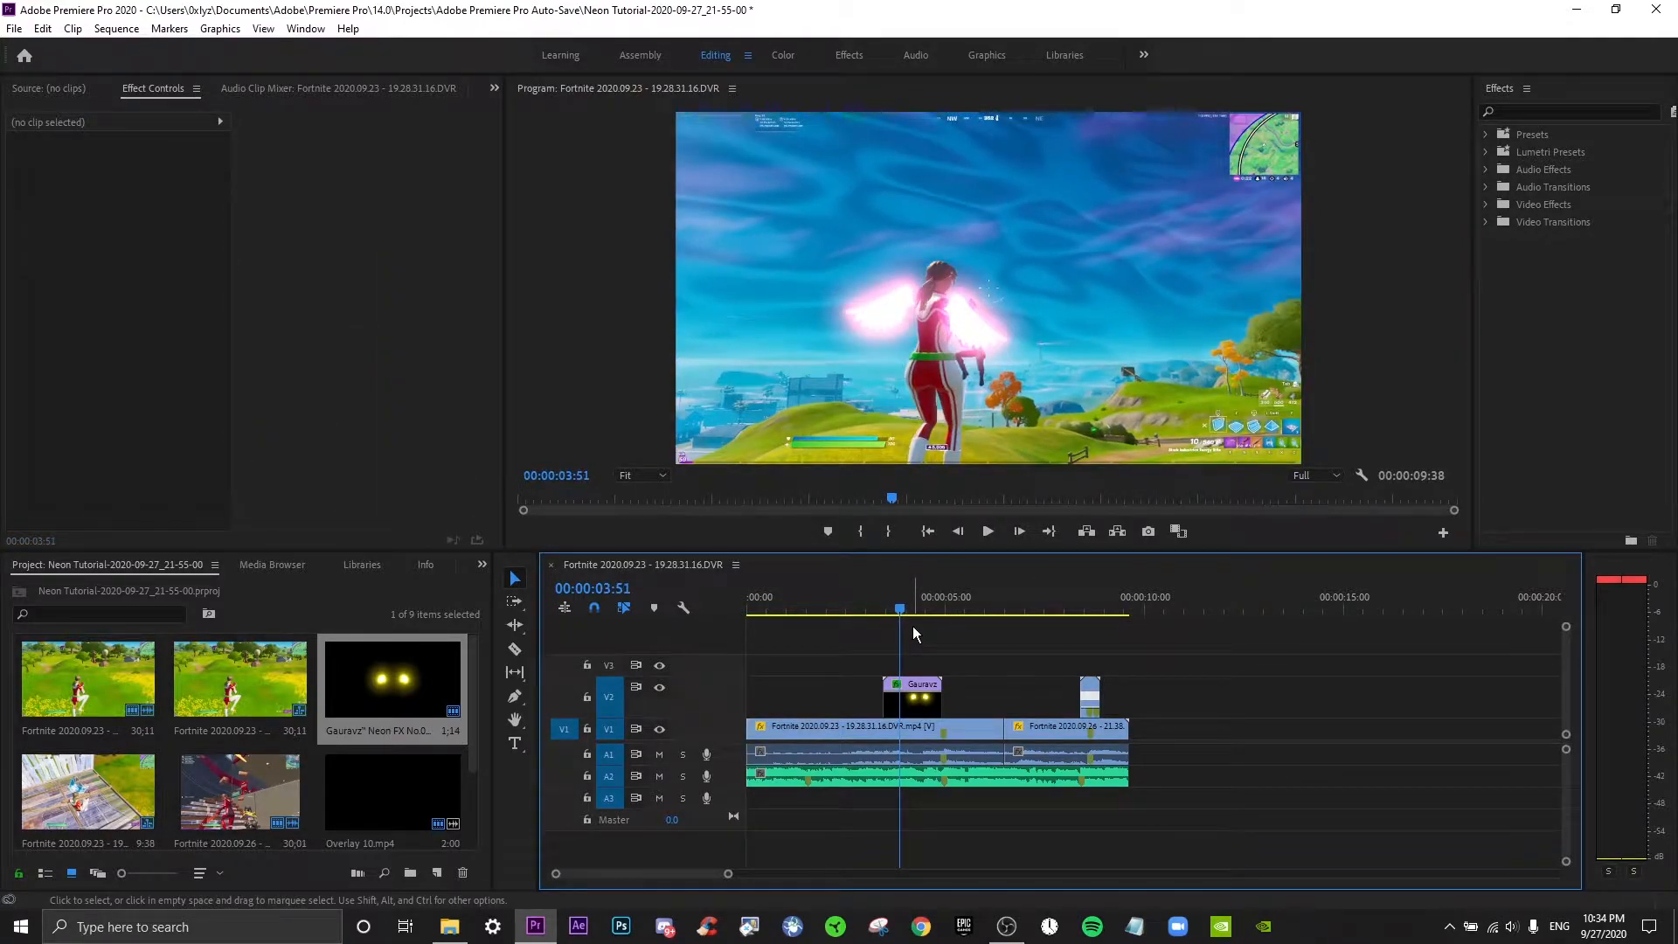
pyautogui.click(925, 707)
pyautogui.click(951, 325)
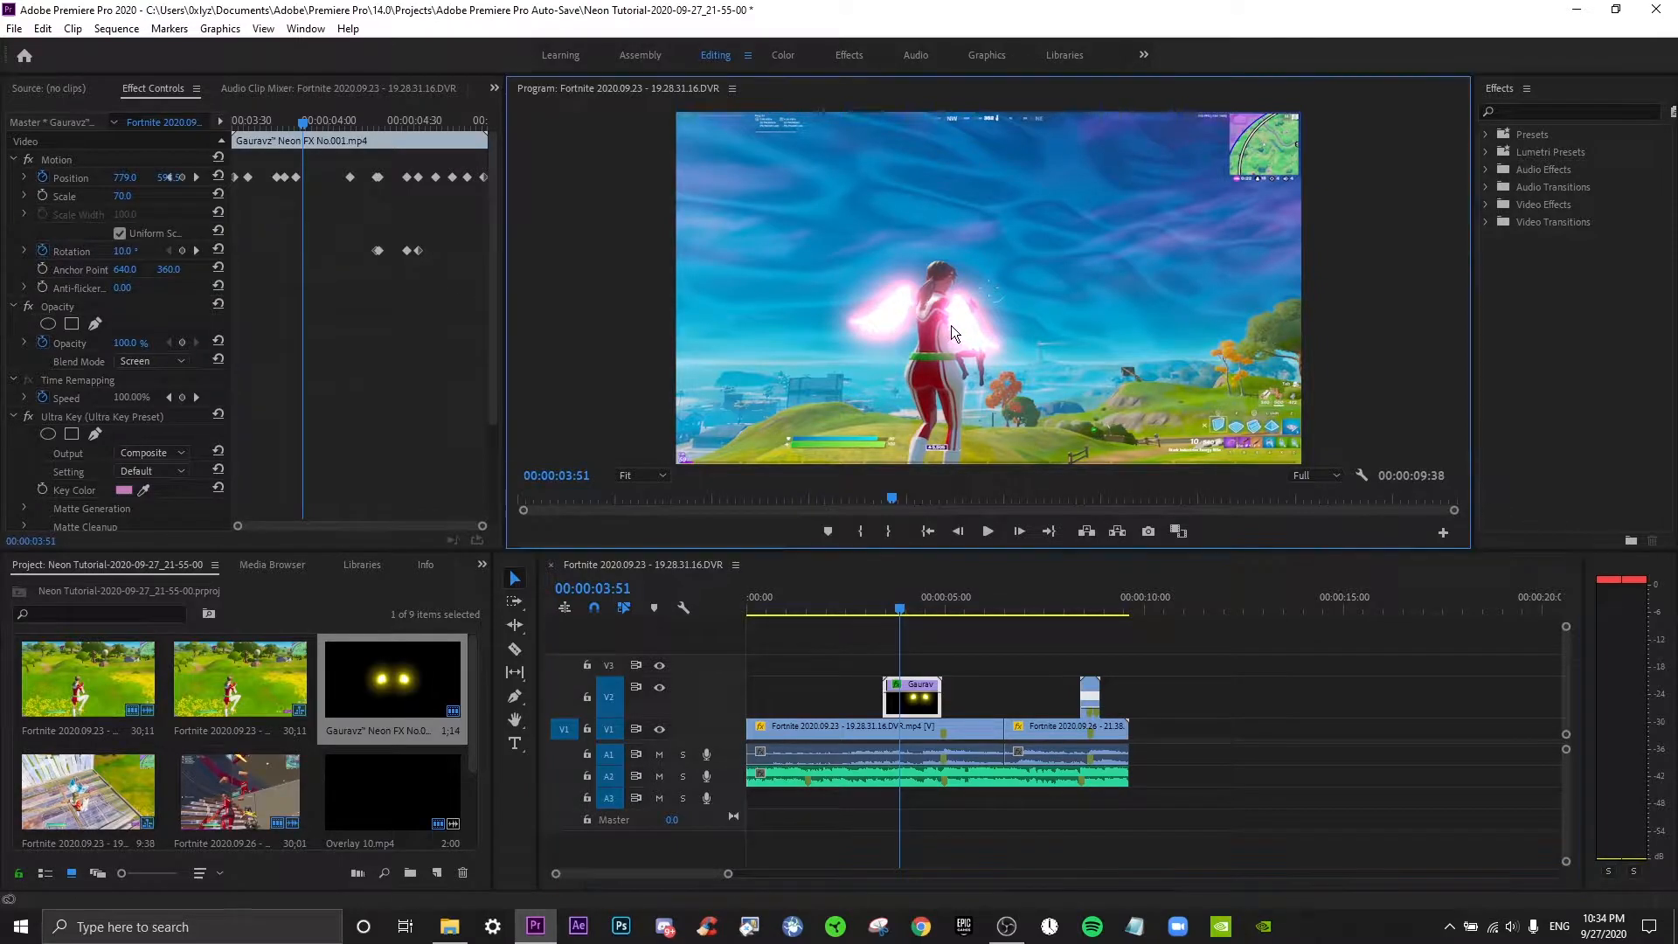
pyautogui.moveTo(965, 333); pyautogui.dragTo(965, 325)
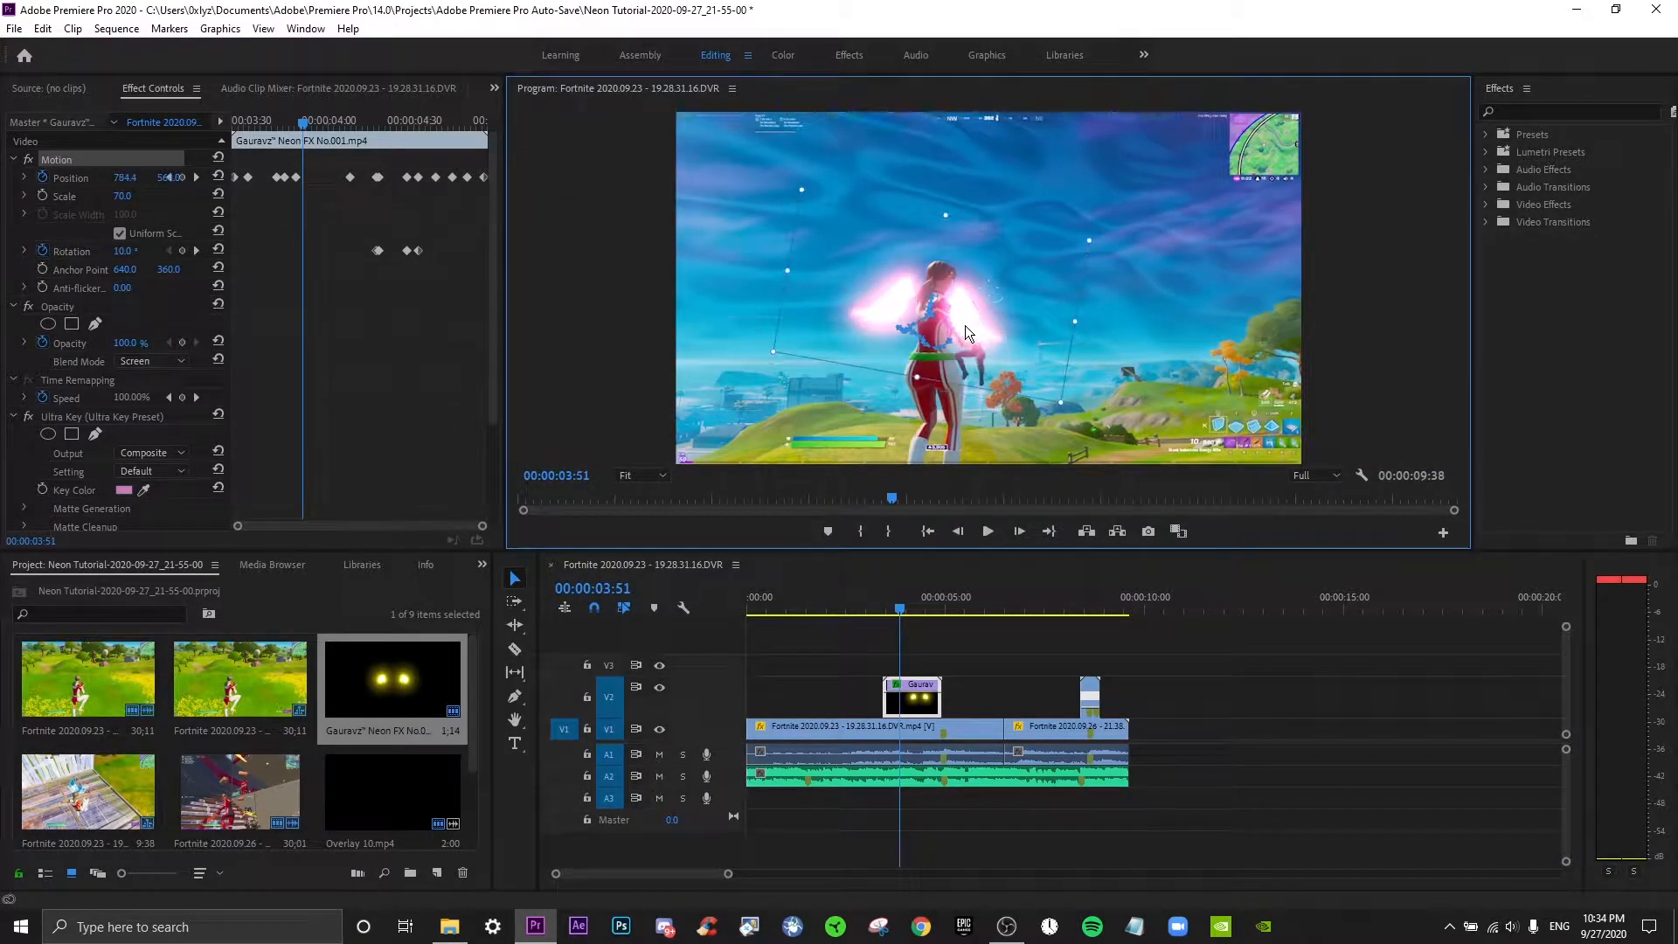
pyautogui.click(972, 566)
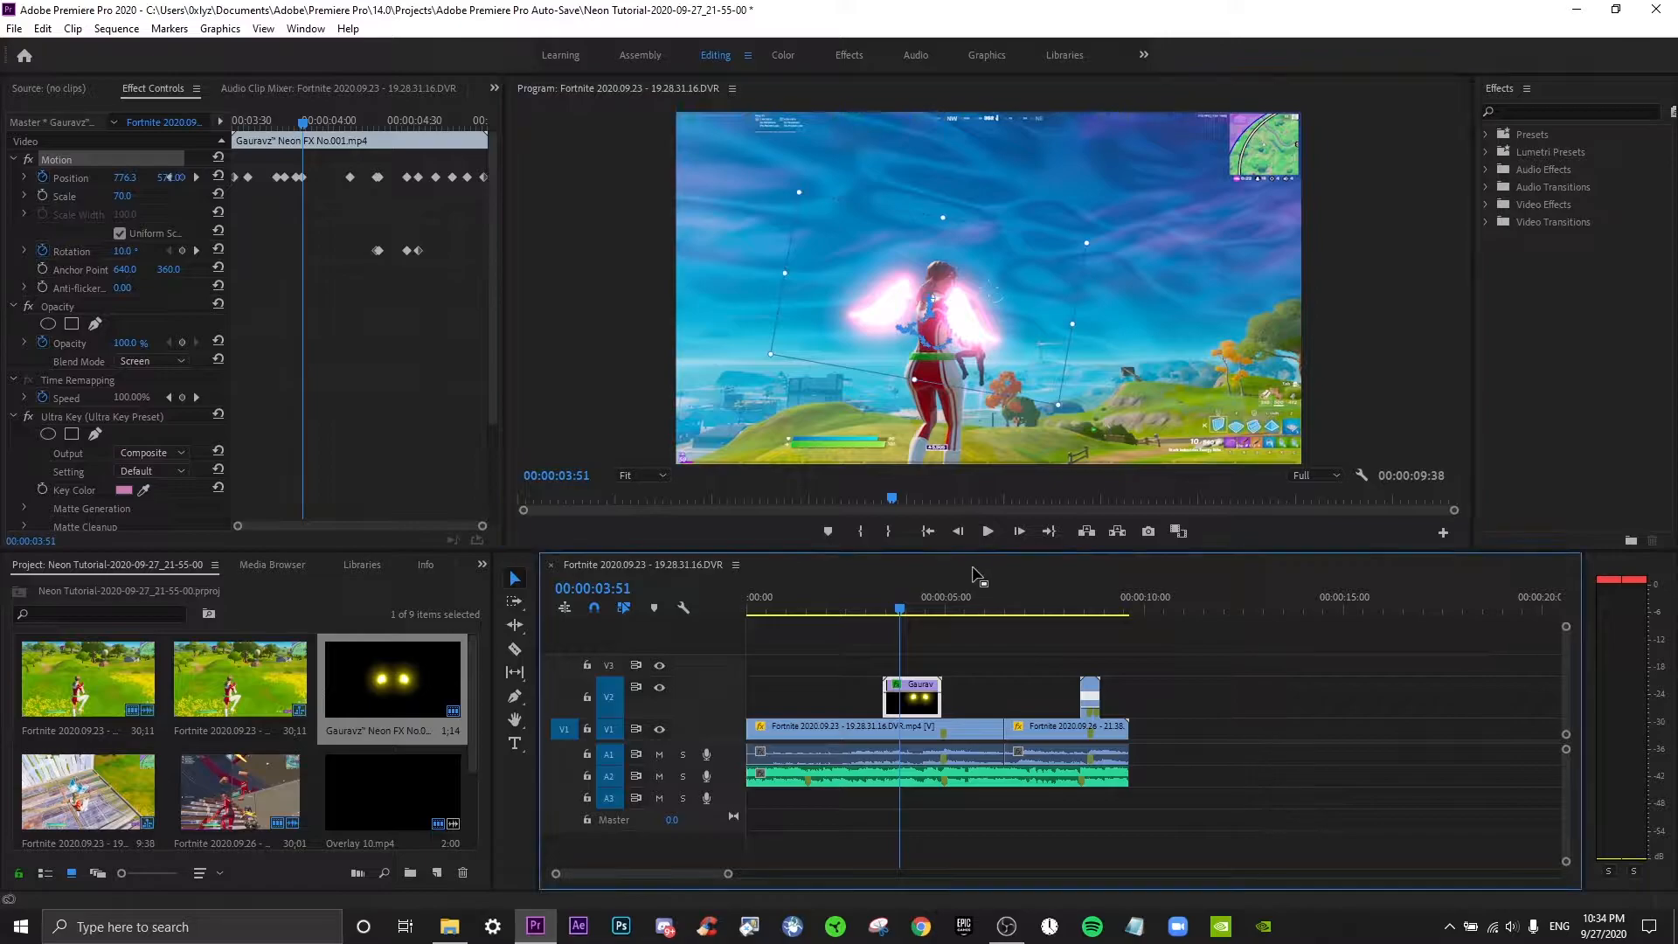
# At 00:00:03:56, move the neon clip slightly down to keep the wings aligned with the character's back.
pyautogui.press('Right')
pyautogui.press('Right')
pyautogui.press('Right')
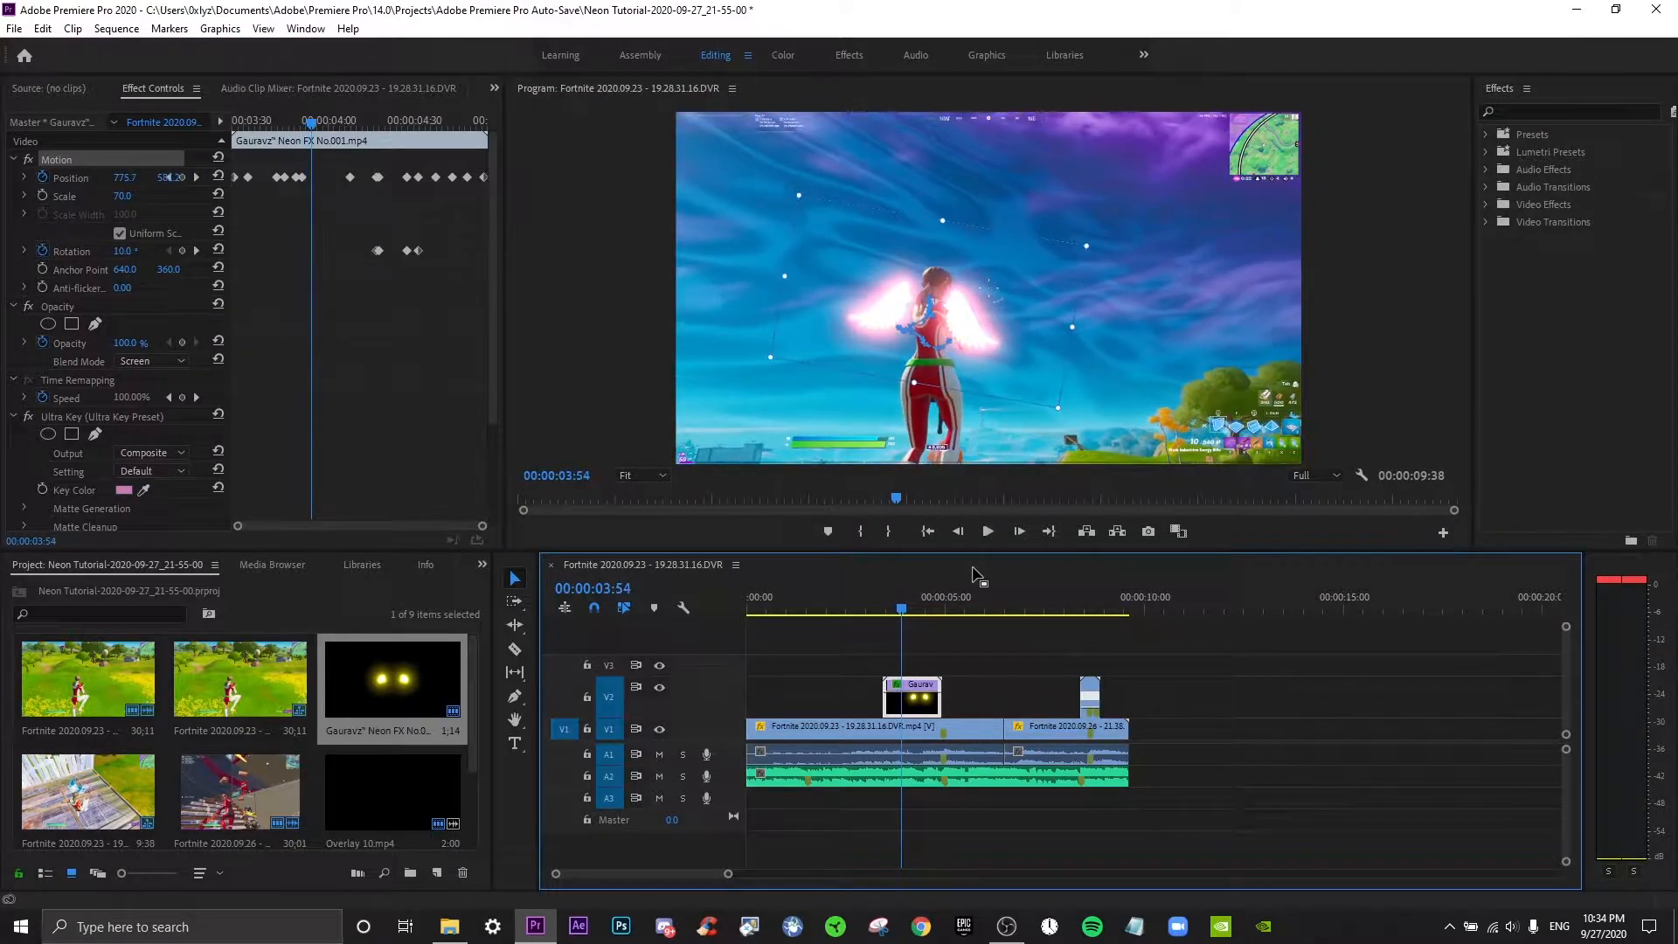
pyautogui.press('Right')
pyautogui.press('Right')
pyautogui.moveTo(965, 372); pyautogui.dragTo(965, 377)
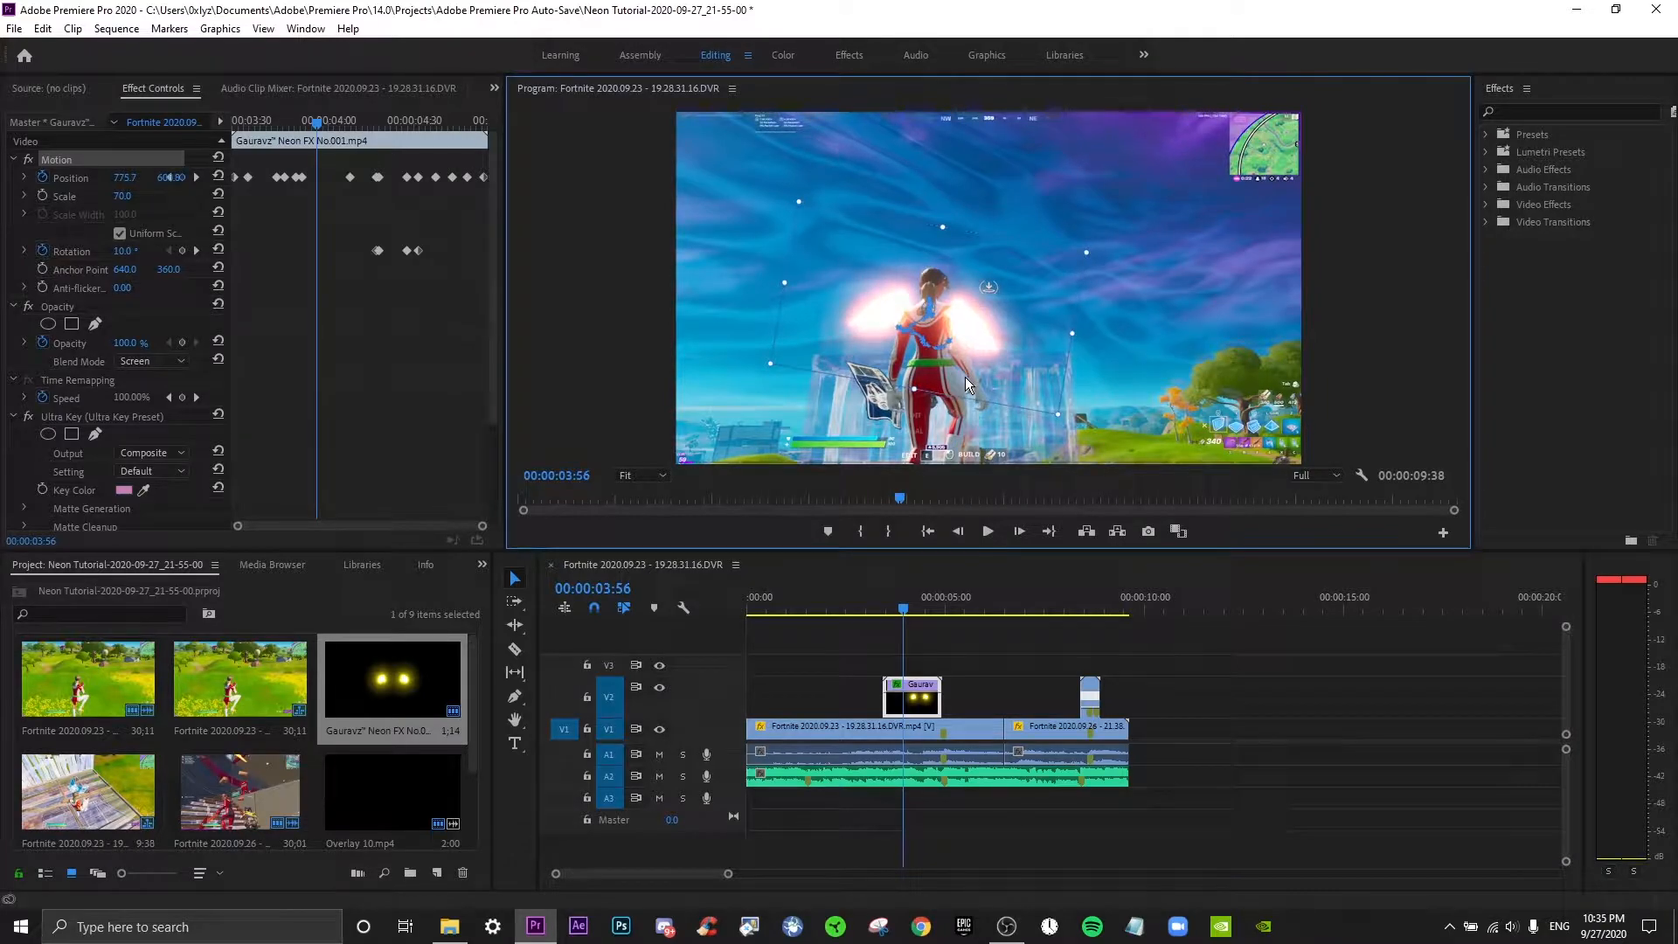
# At 00:00:03:56, add a rotation keyframe by setting the neon clip's rotation to 5°.
pyautogui.click(124, 250)
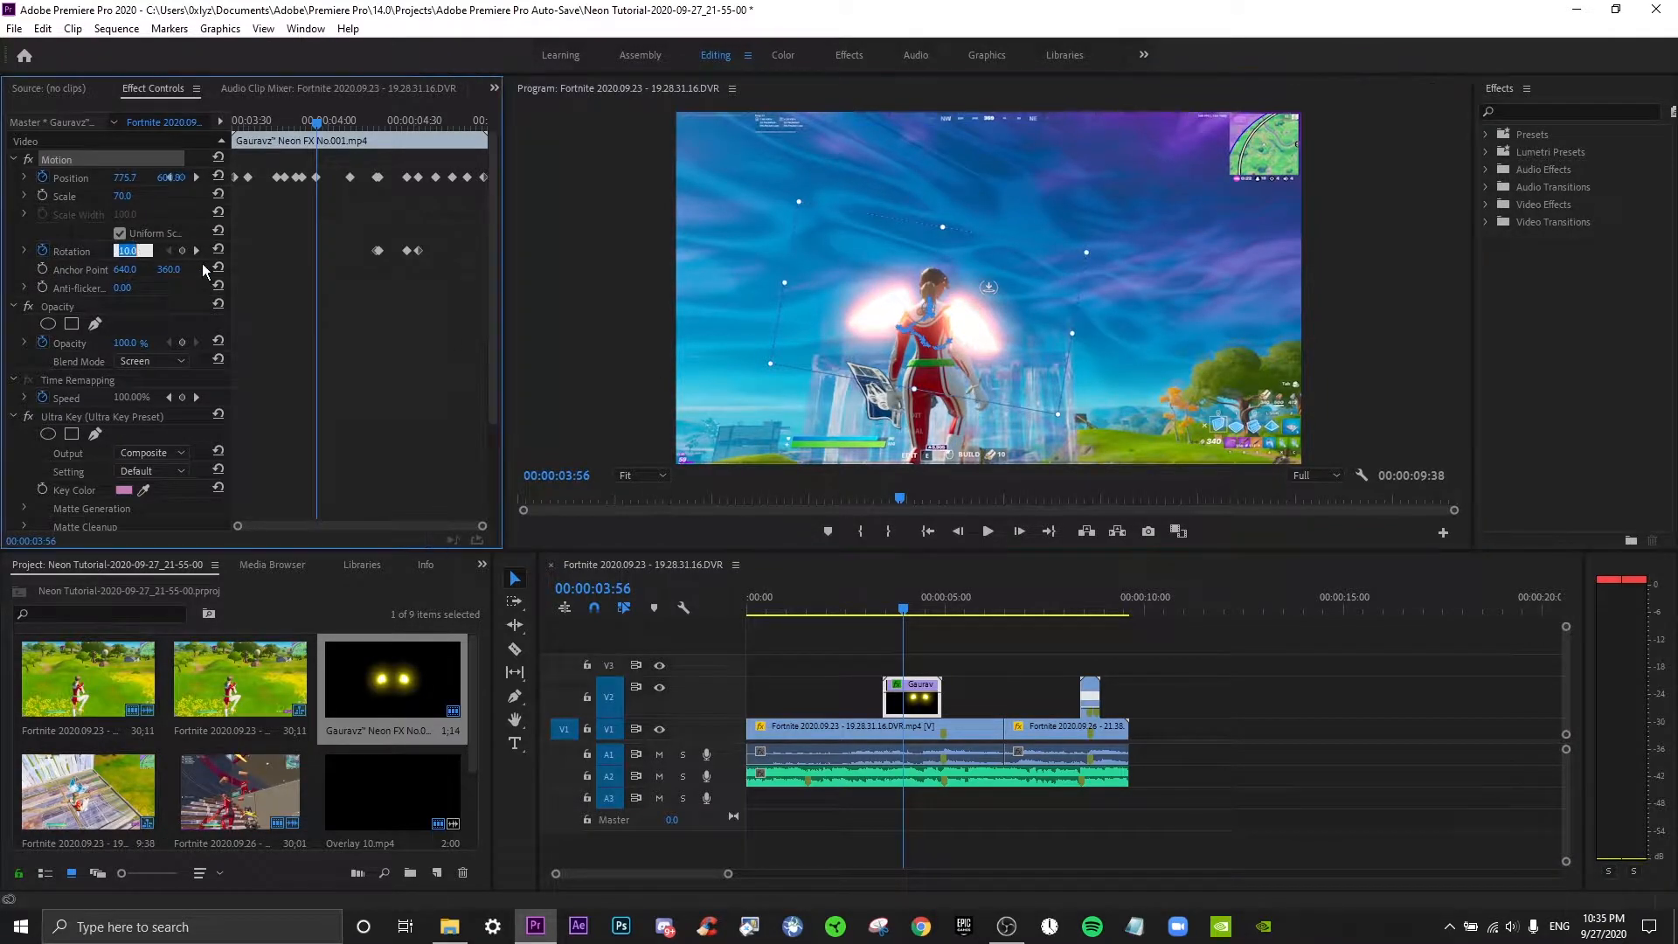
pyautogui.write('5')
pyautogui.press('Return')
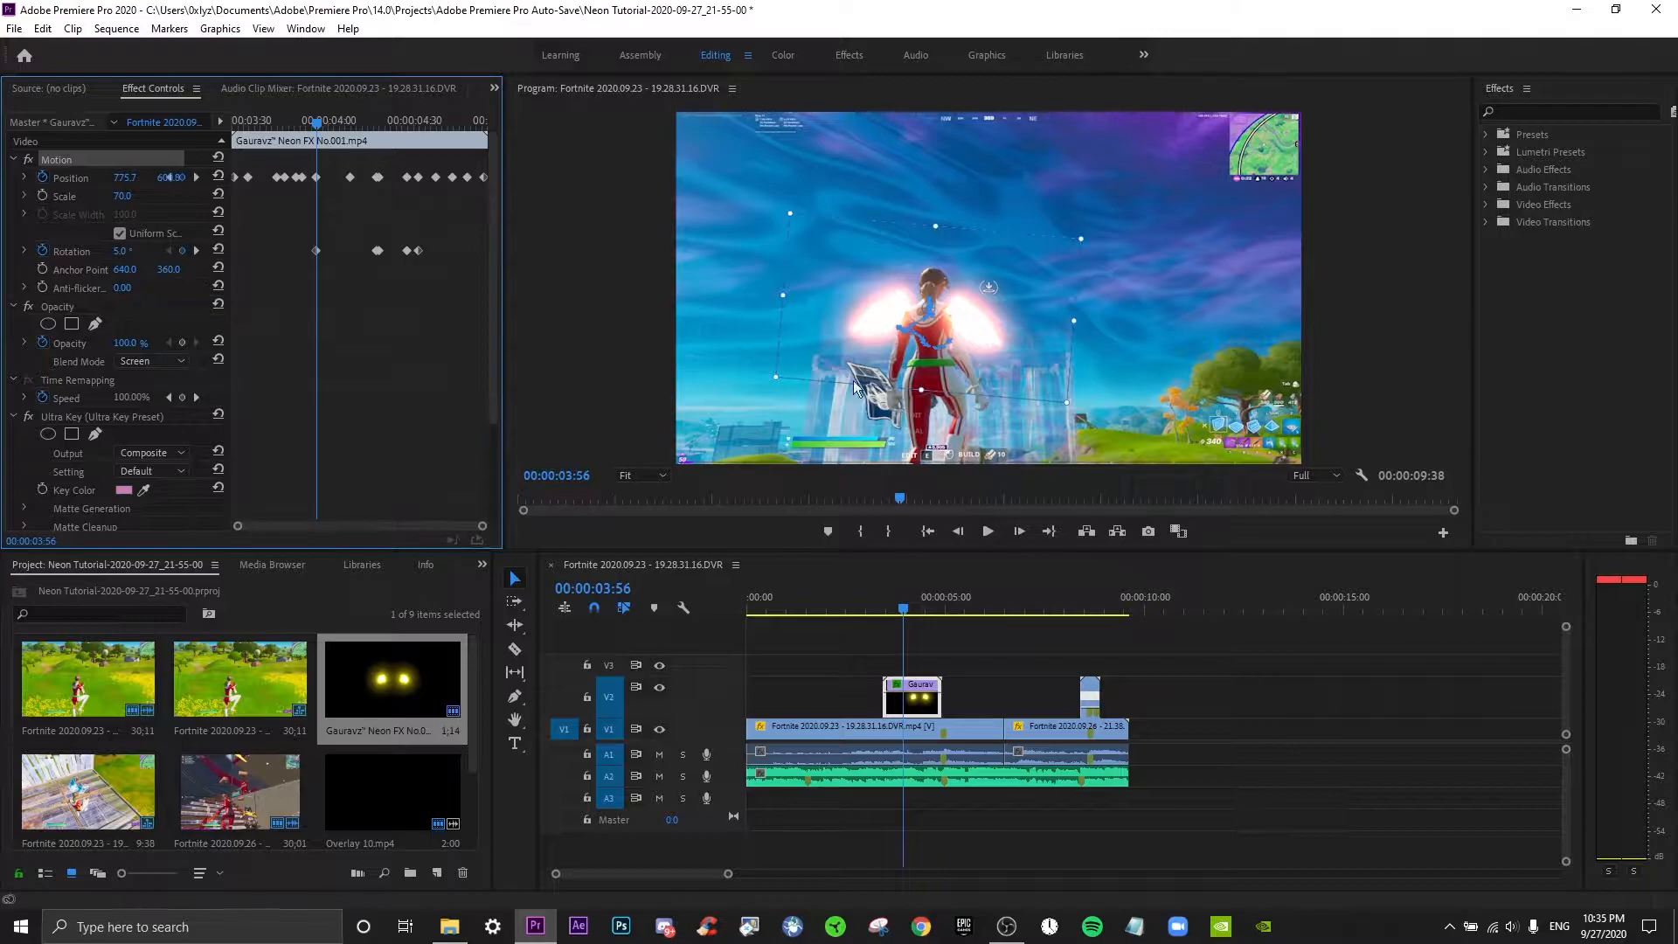
# Play back the neon wings section from its start to check how the glow follows and rotates with the character.
pyautogui.click(983, 578)
pyautogui.moveTo(906, 607); pyautogui.dragTo(881, 614)
pyautogui.press('space')
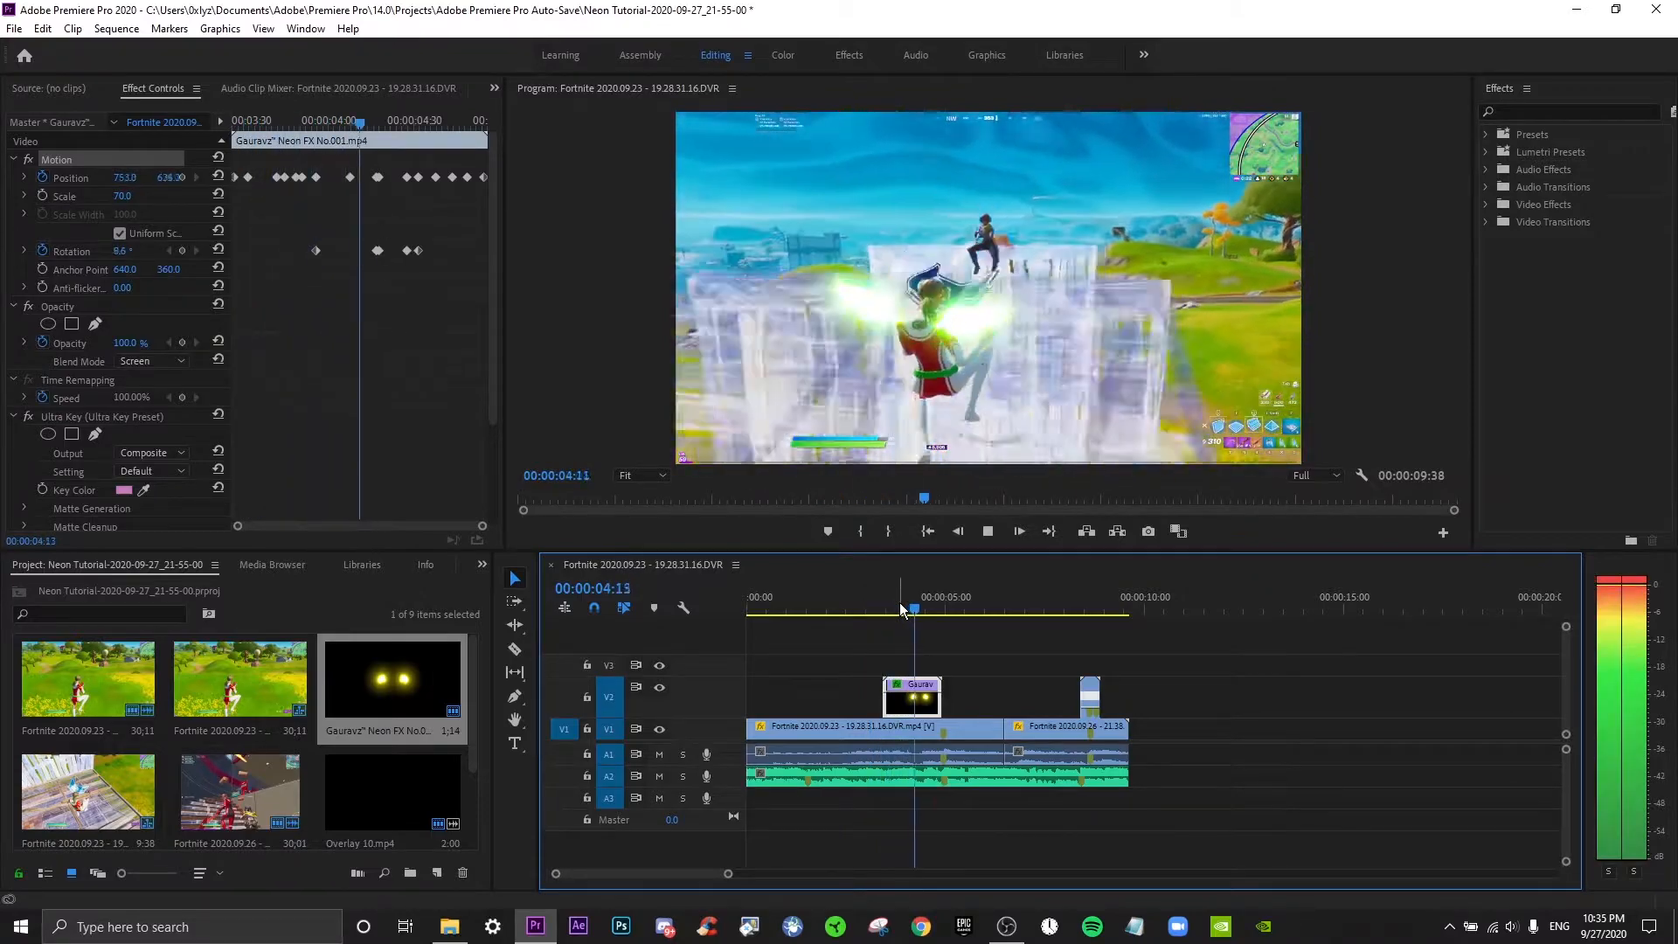
pyautogui.press('space')
pyautogui.moveTo(934, 601); pyautogui.dragTo(885, 608)
pyautogui.press('space')
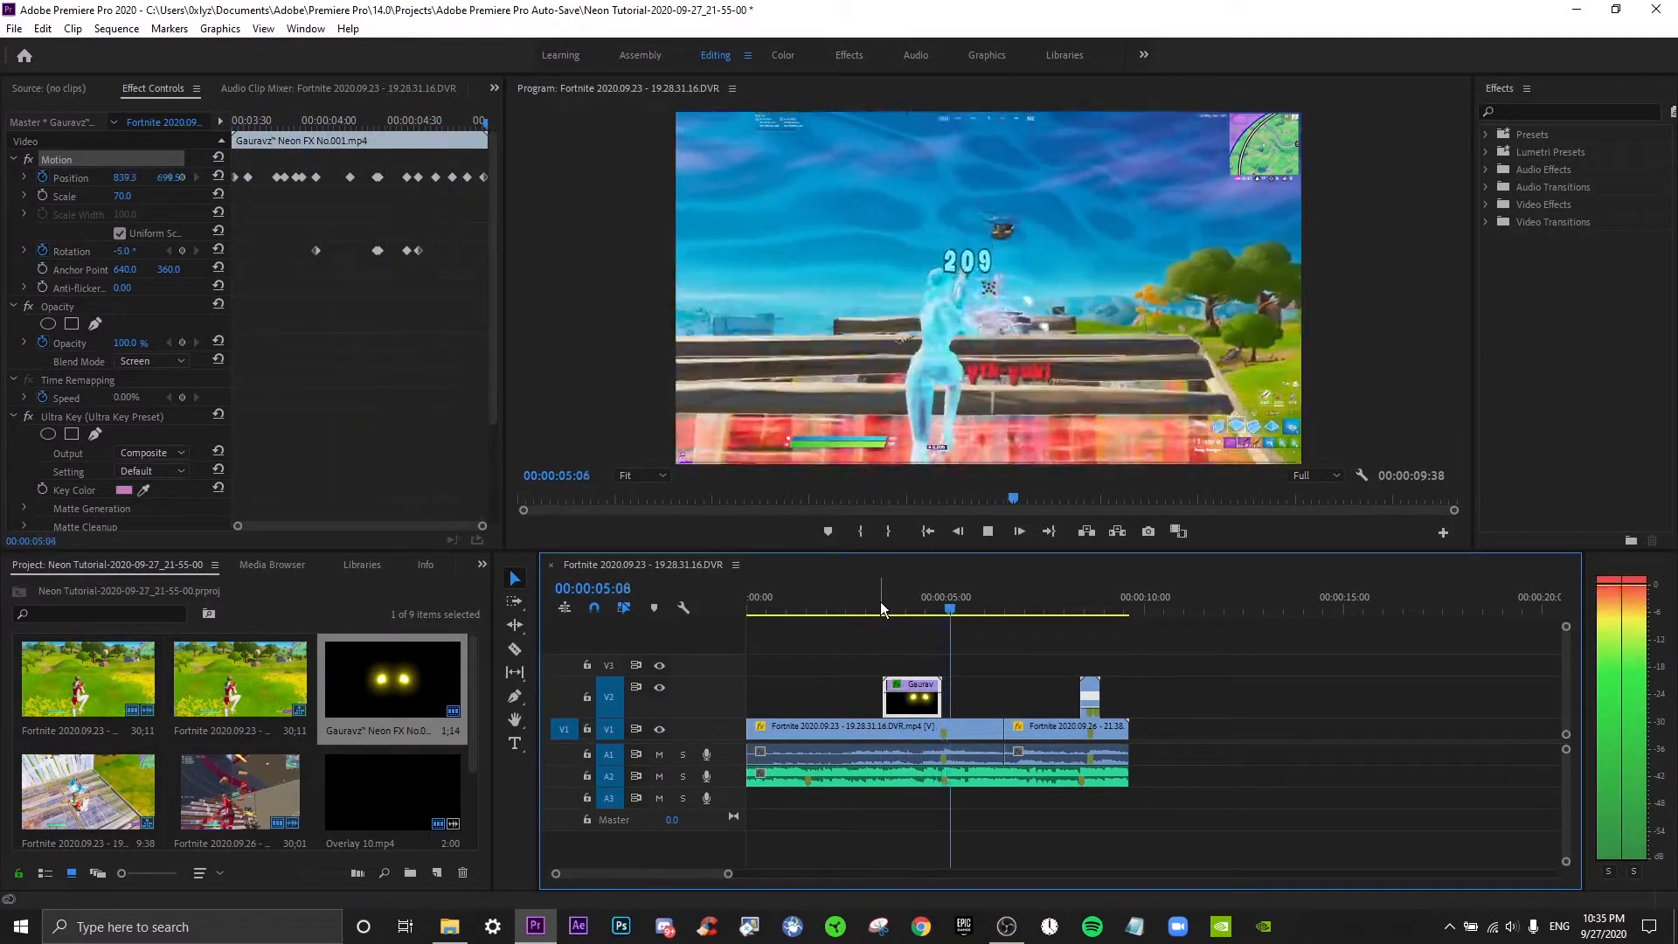
pyautogui.press('space')
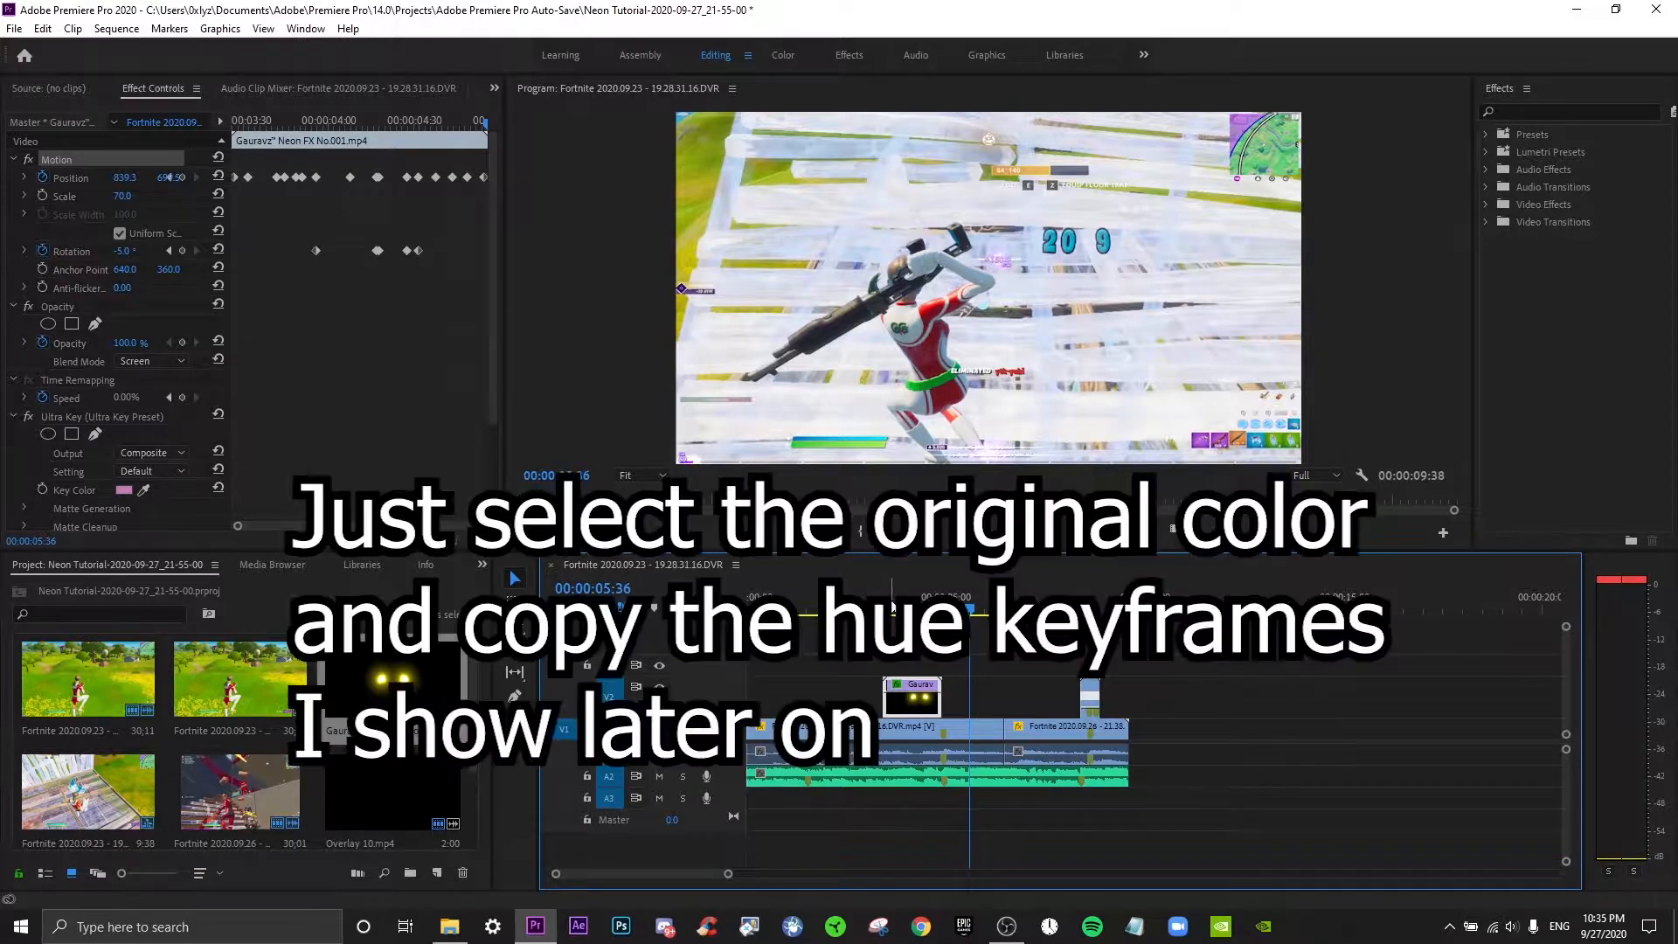
# Replay the neon wings section to check the hue change across the clip.
pyautogui.click(890, 599)
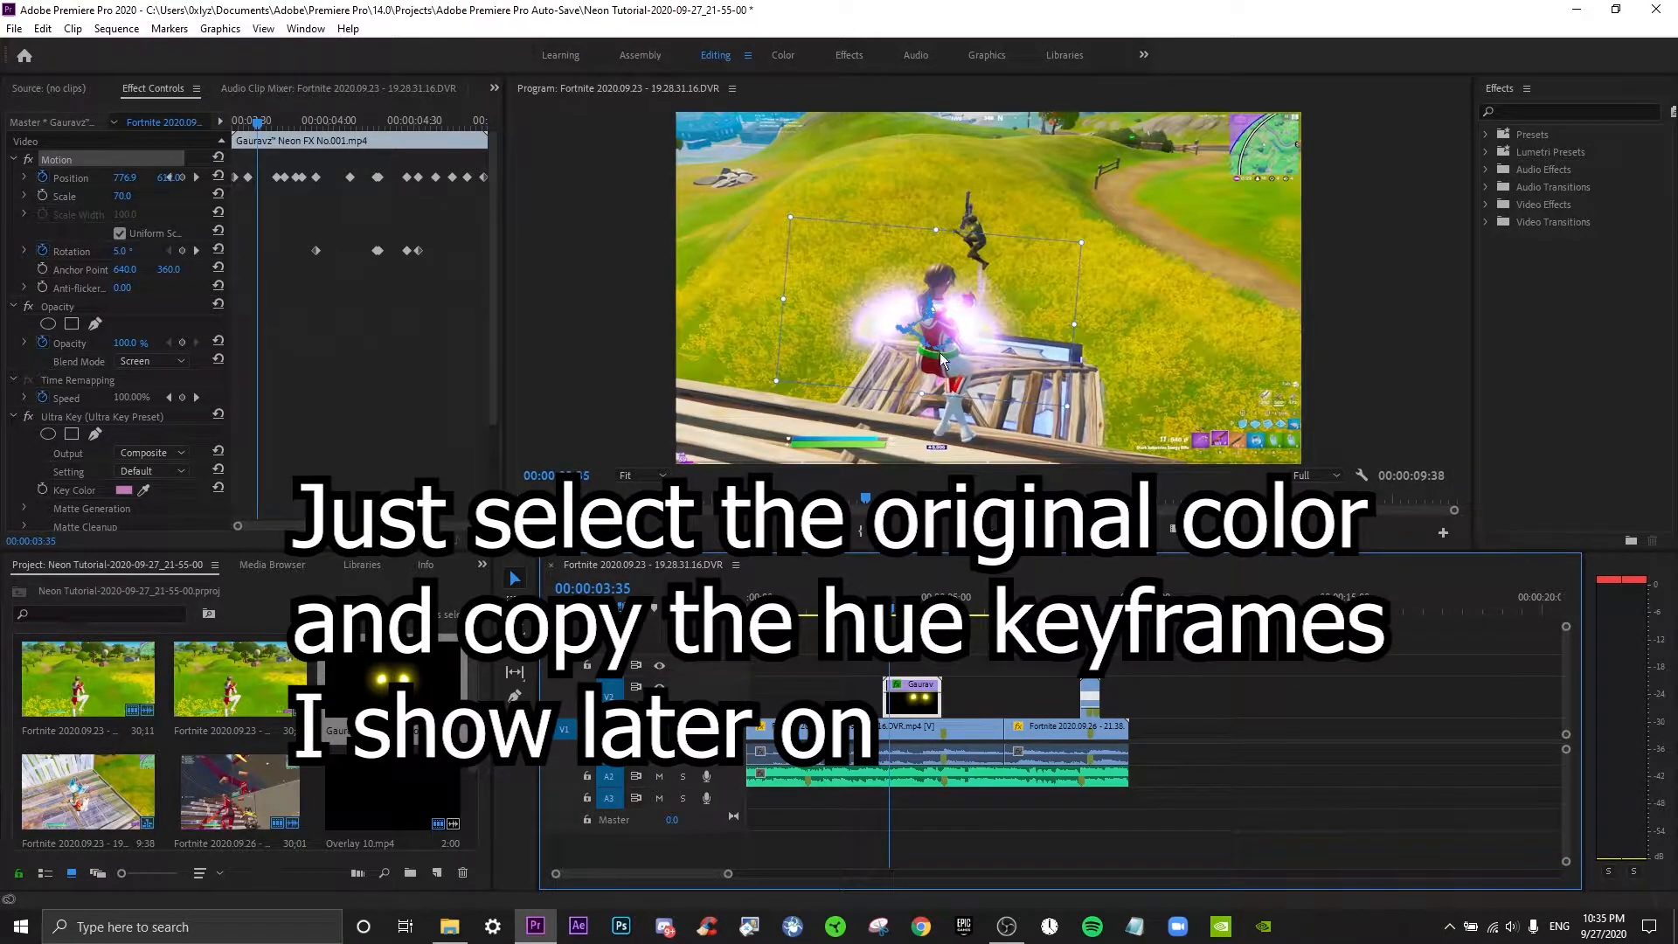
pyautogui.press('space')
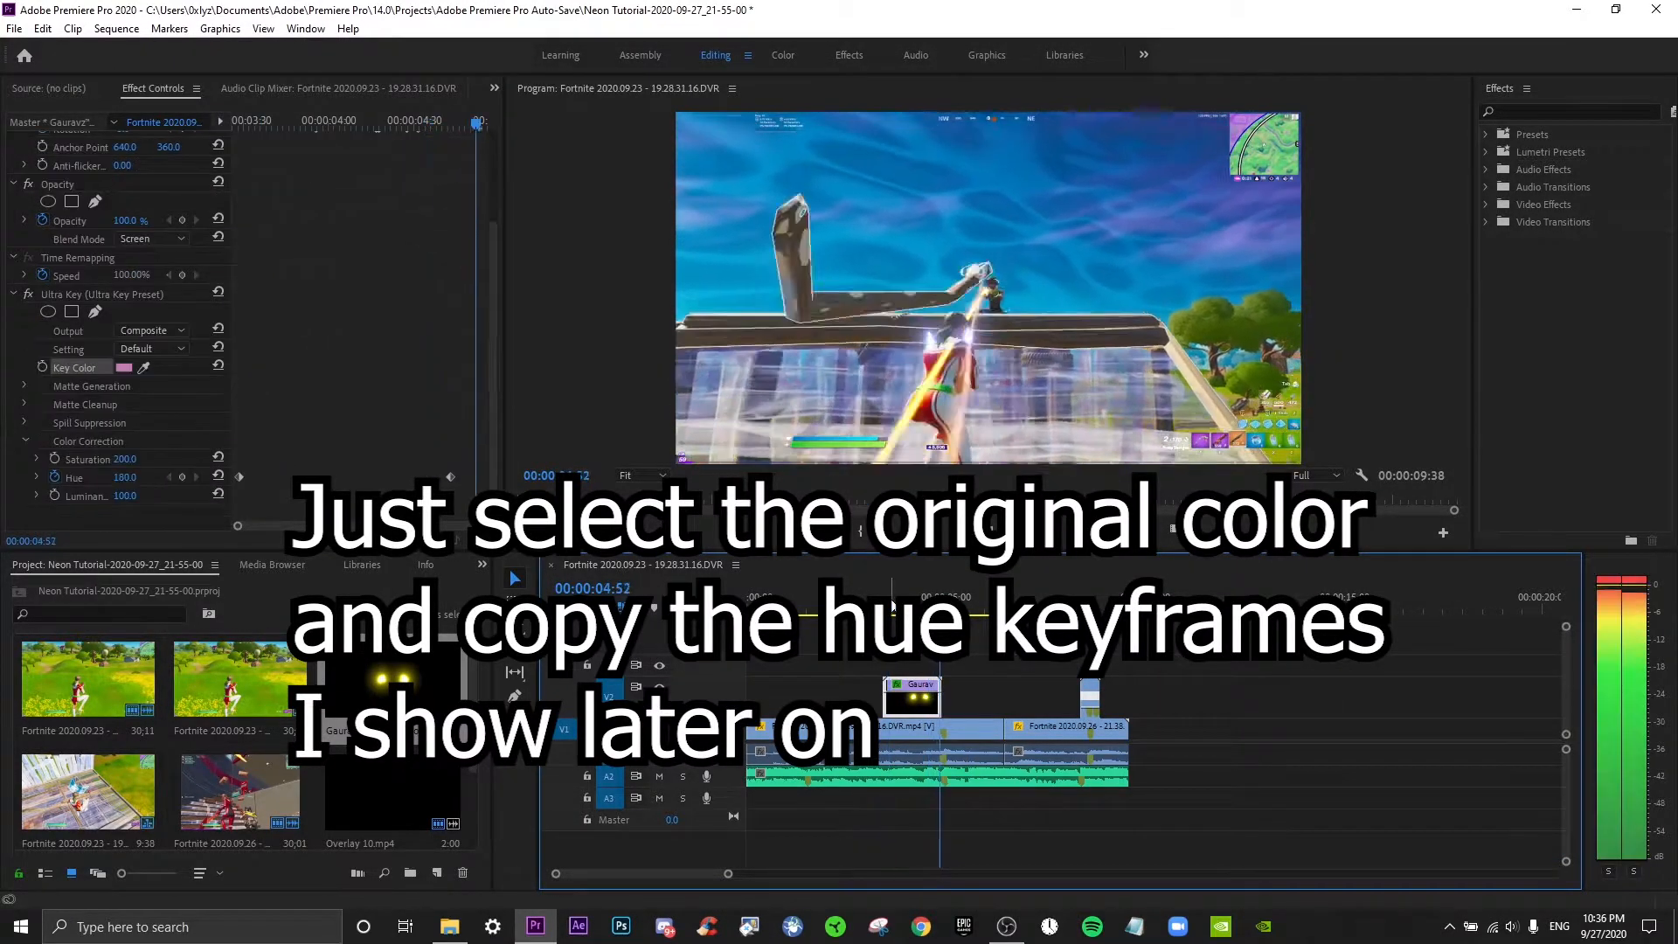
pyautogui.press('space')
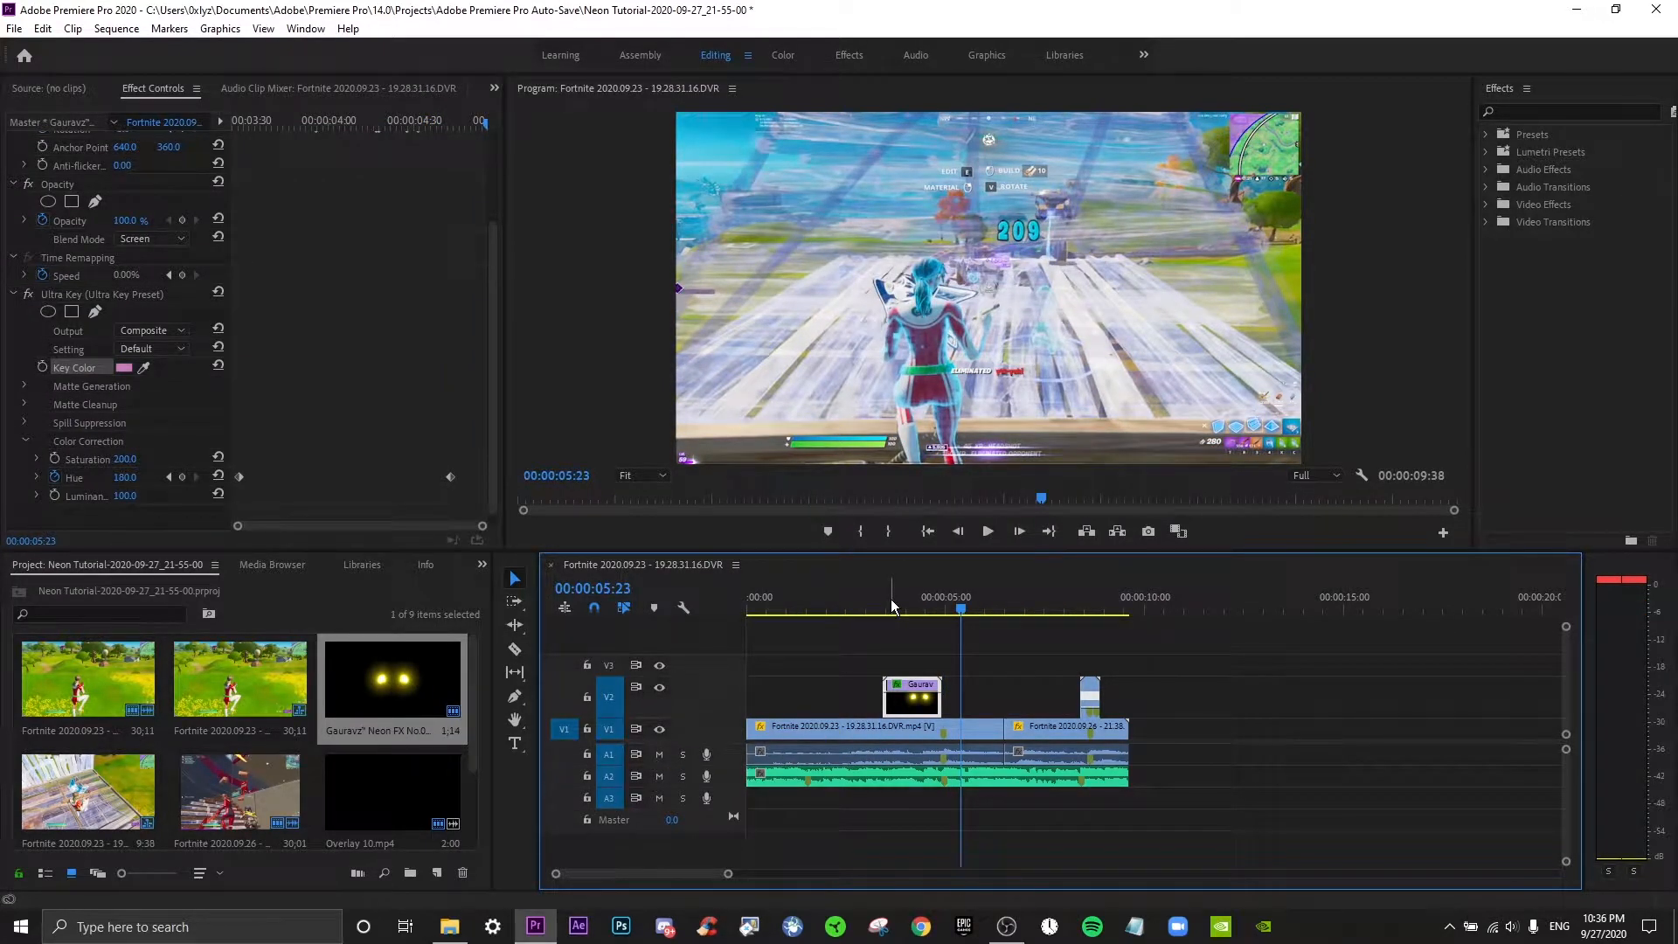
pyautogui.click(892, 601)
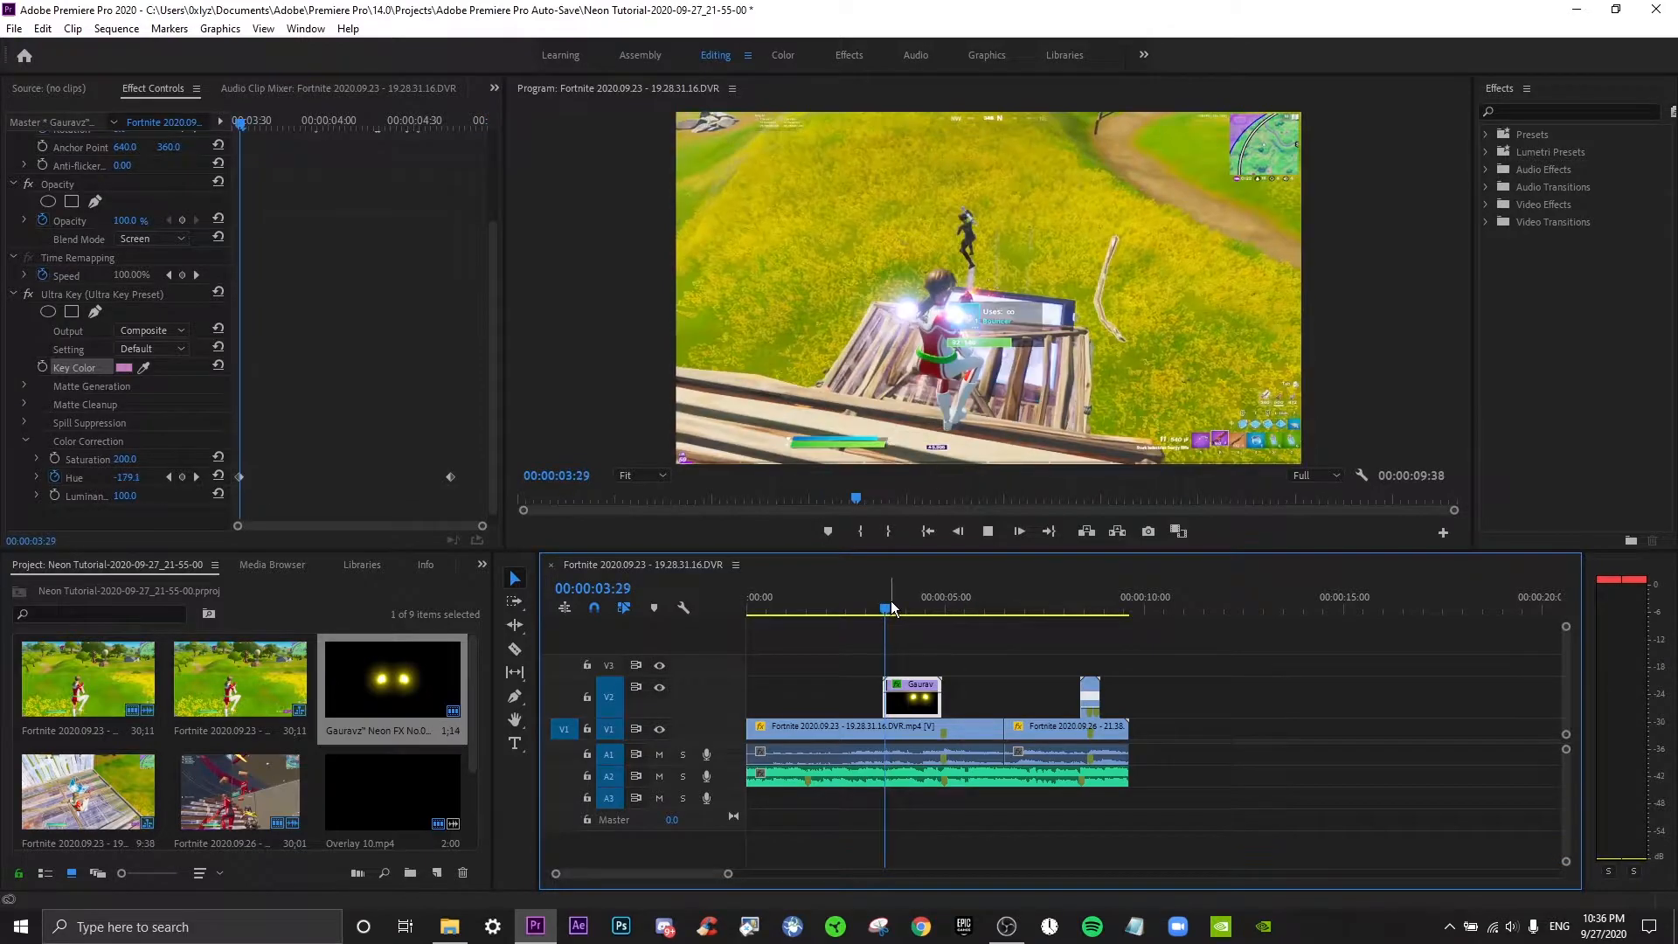
pyautogui.press('space')
pyautogui.press('space')
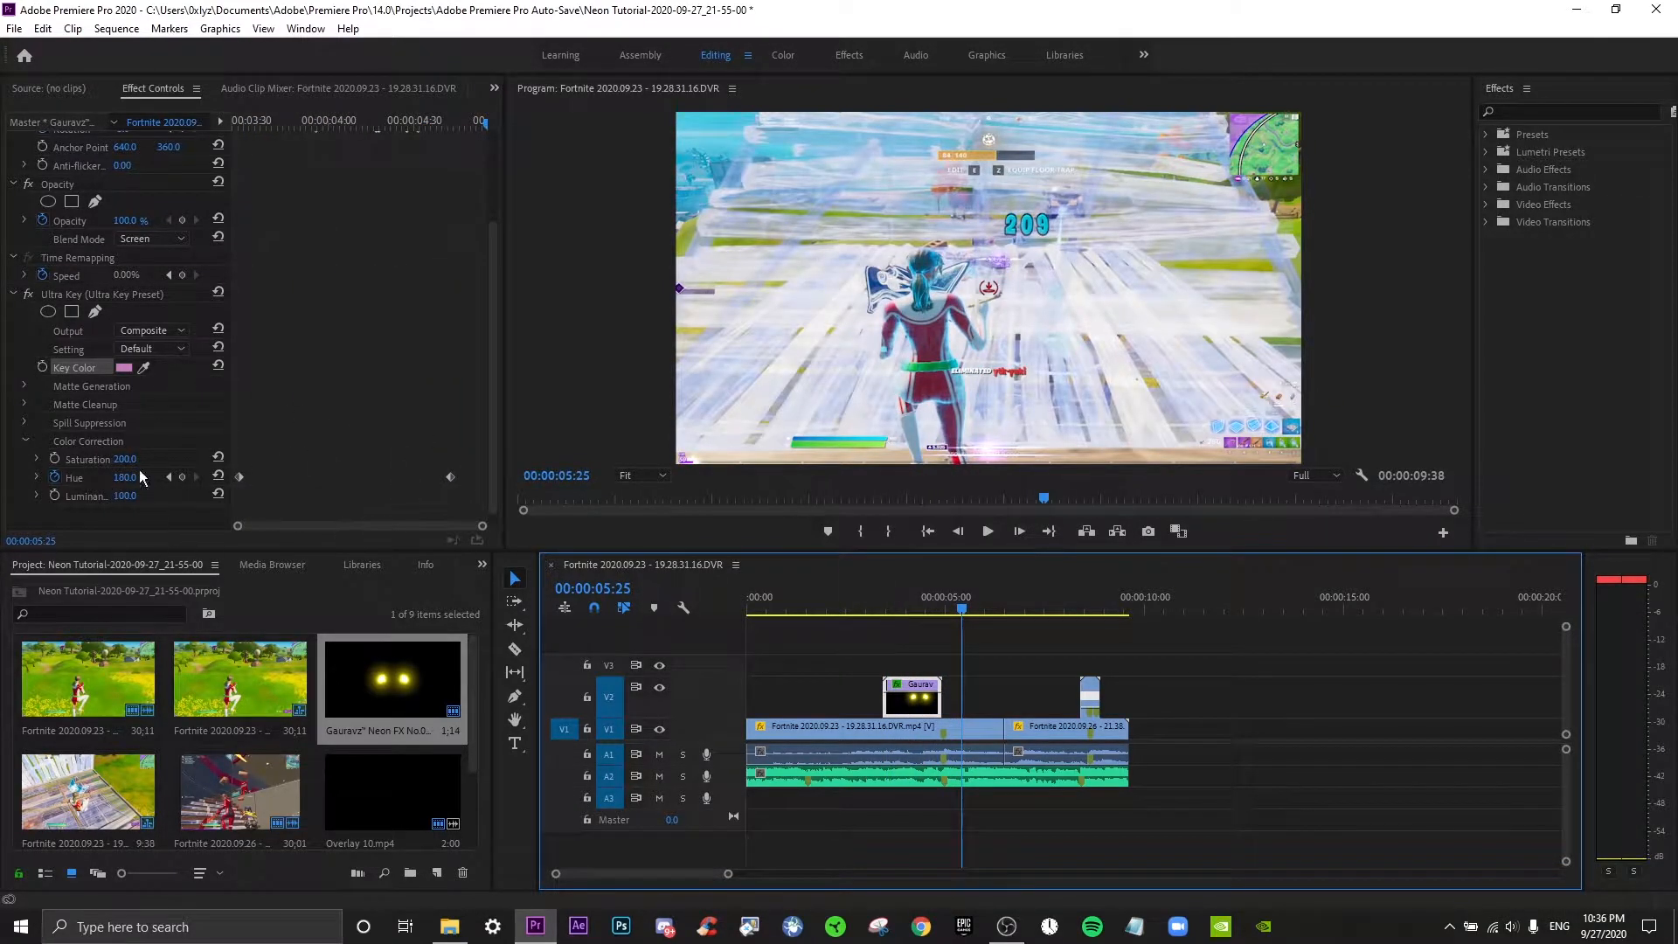
# Move the first Ultra Key Hue keyframe to the start of the neon clip at 00:00:03:26.
pyautogui.click(884, 597)
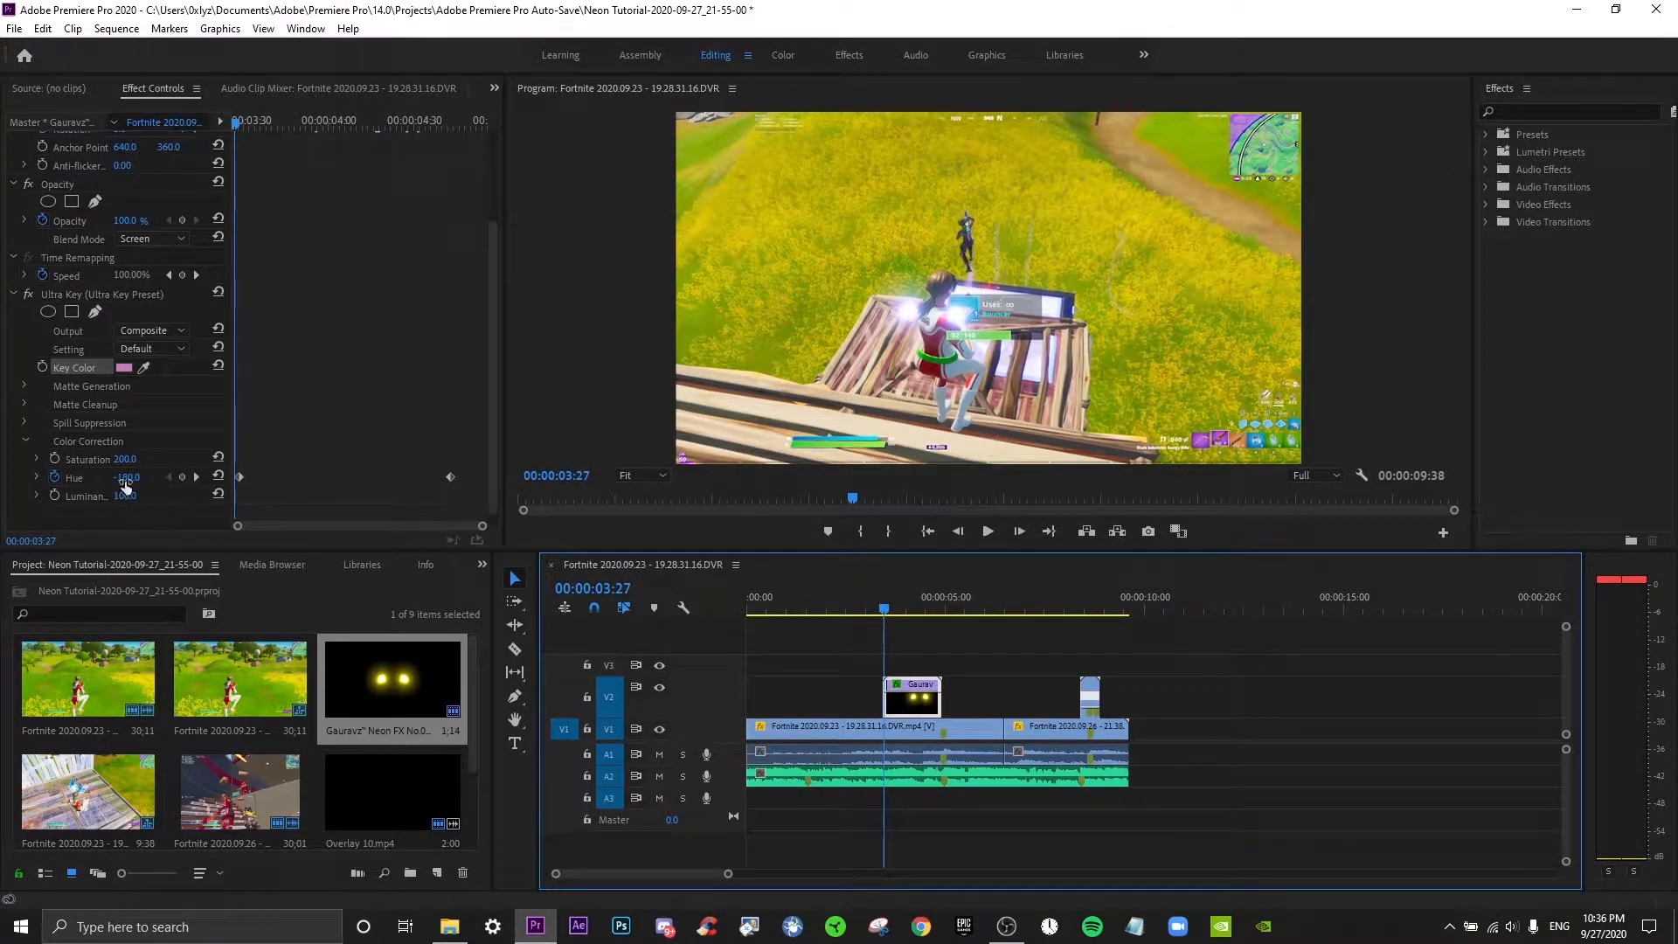
pyautogui.moveTo(905, 605); pyautogui.dragTo(888, 616)
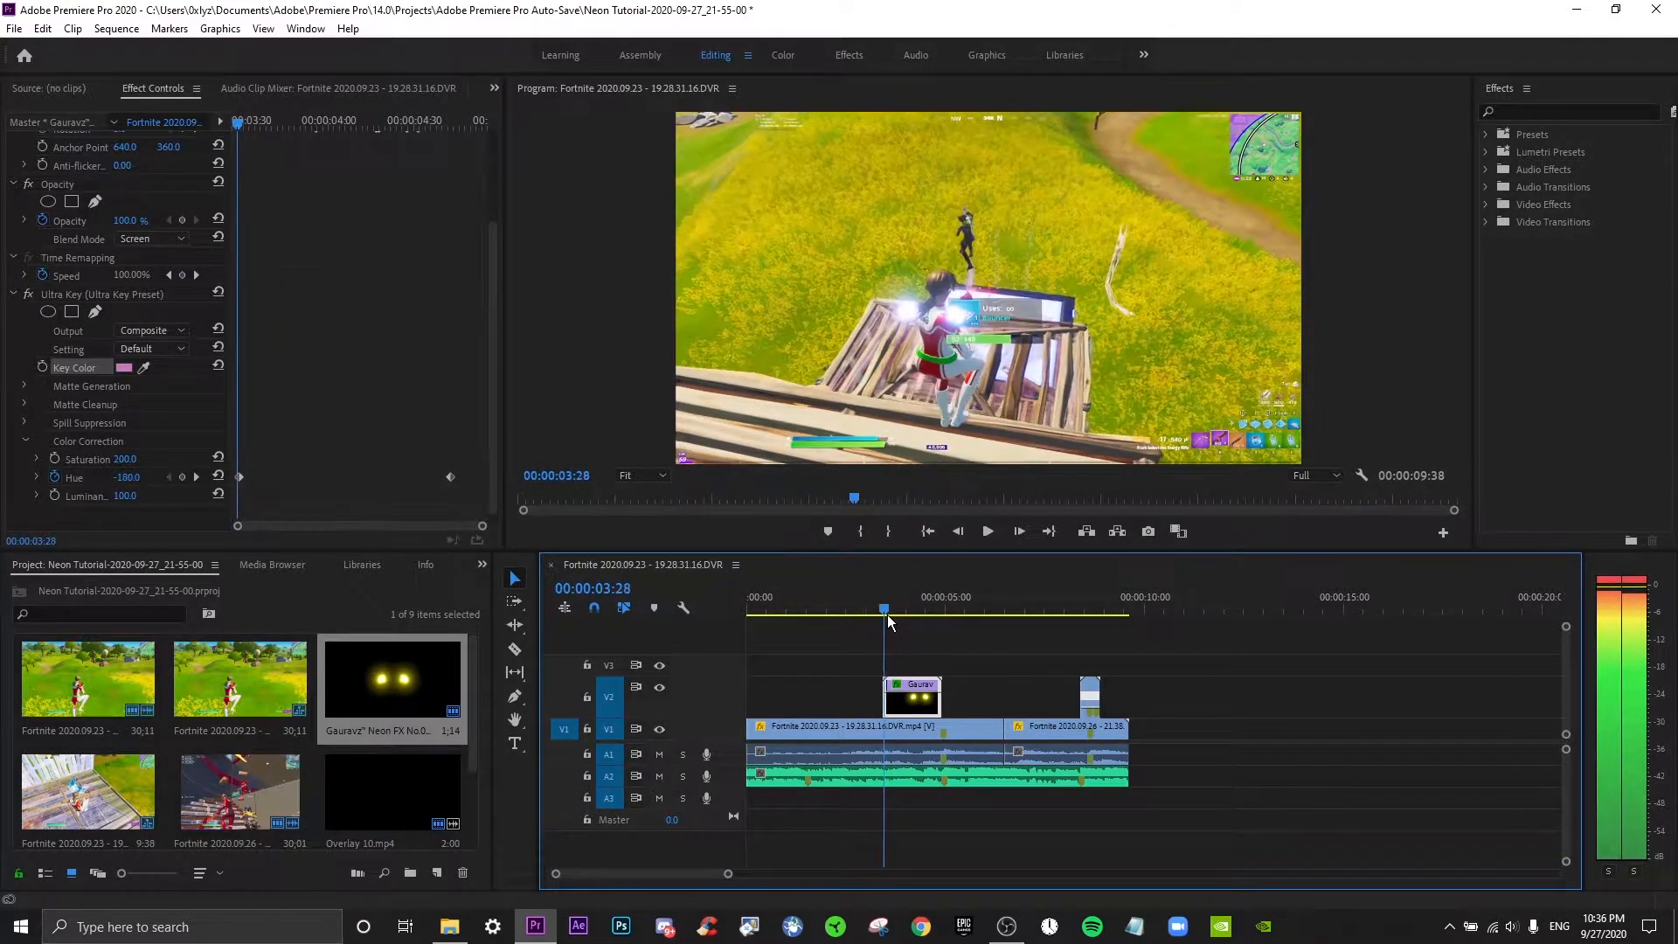
pyautogui.press('Right')
pyautogui.press('Left')
pyautogui.press('Left')
pyautogui.press('Left')
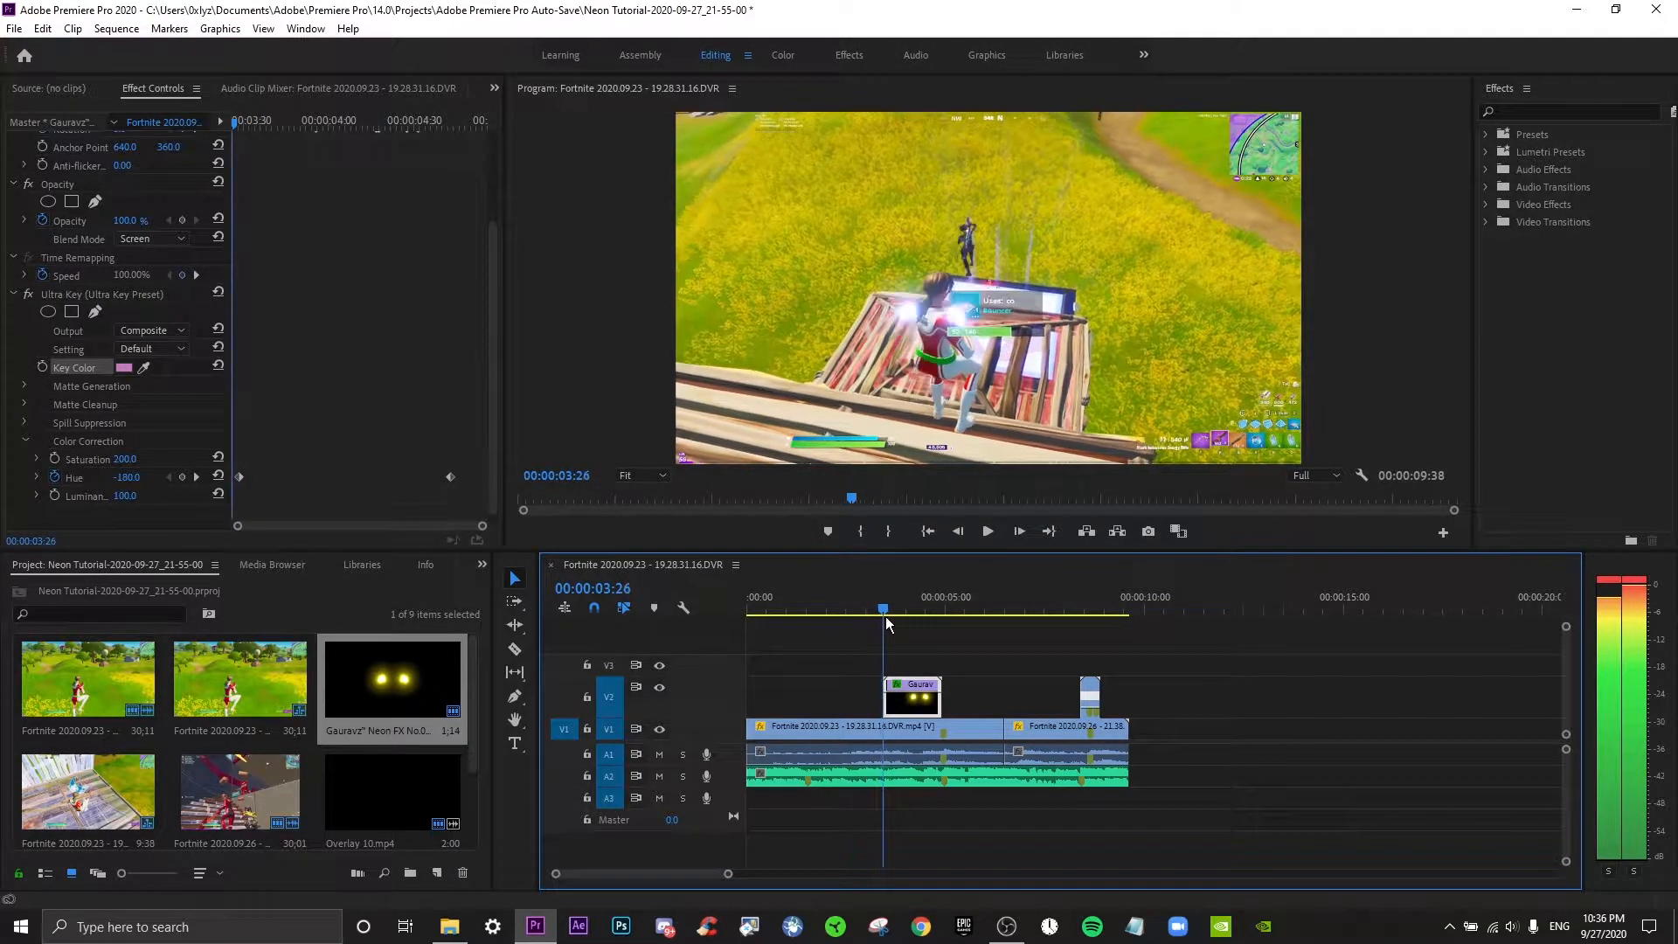
pyautogui.click(241, 482)
pyautogui.press('Delete')
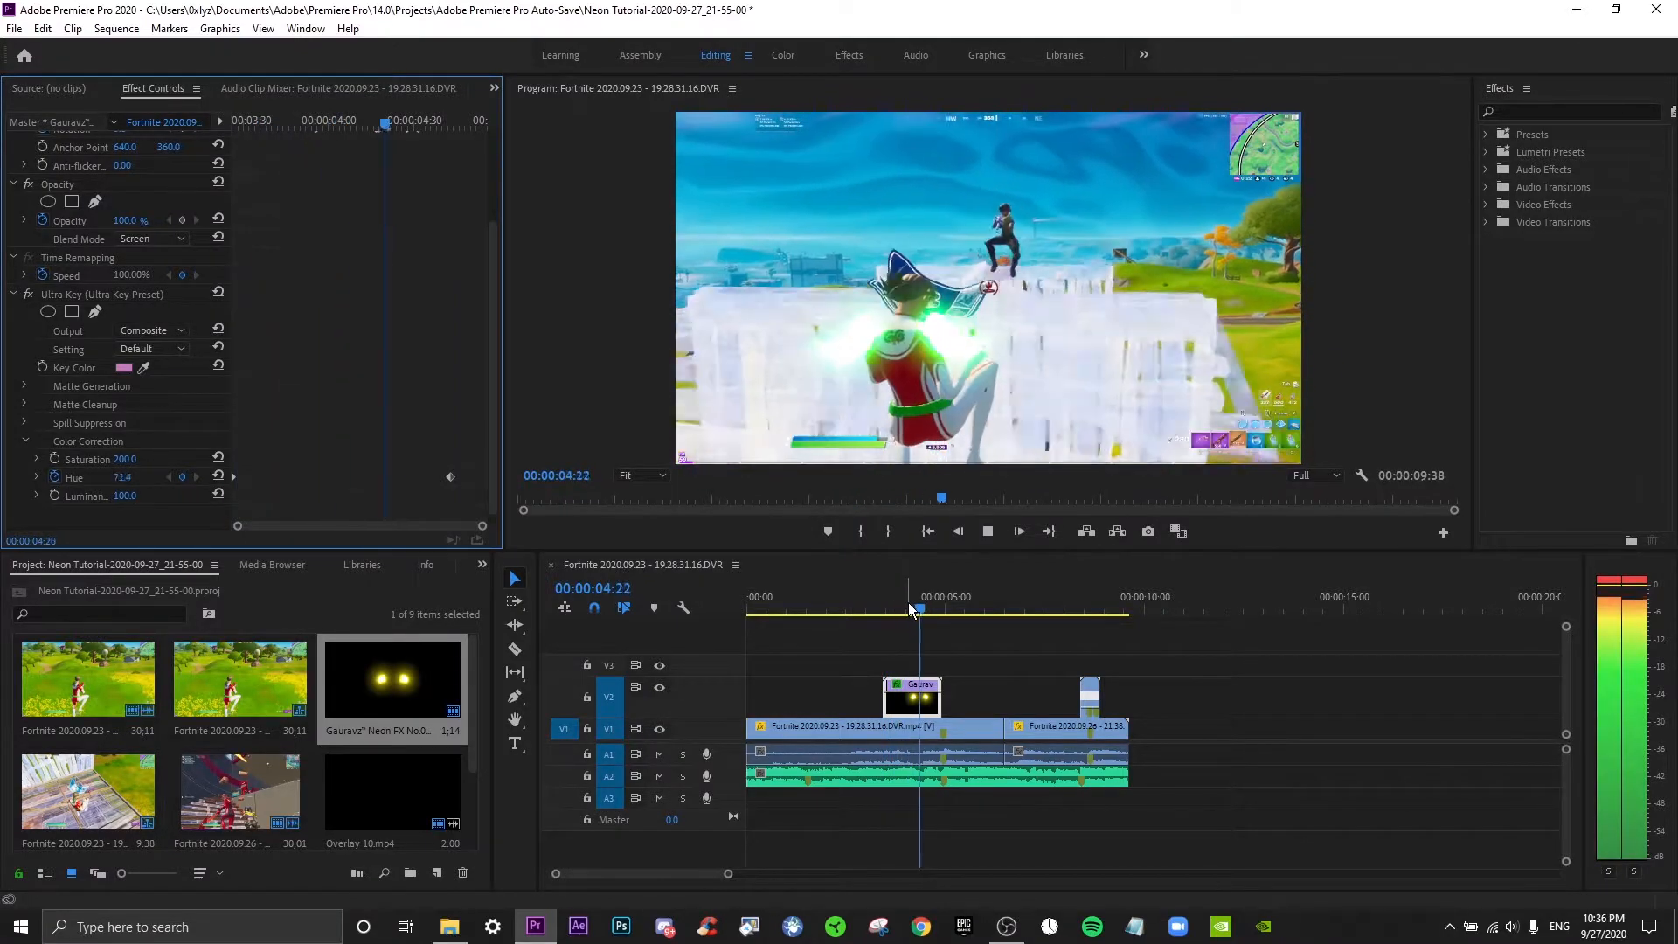
# Move the second Ultra Key Hue keyframe to the end of the neon clip at 00:00:04:54.
pyautogui.press('space')
pyautogui.moveTo(913, 598); pyautogui.dragTo(944, 601)
pyautogui.press('Left')
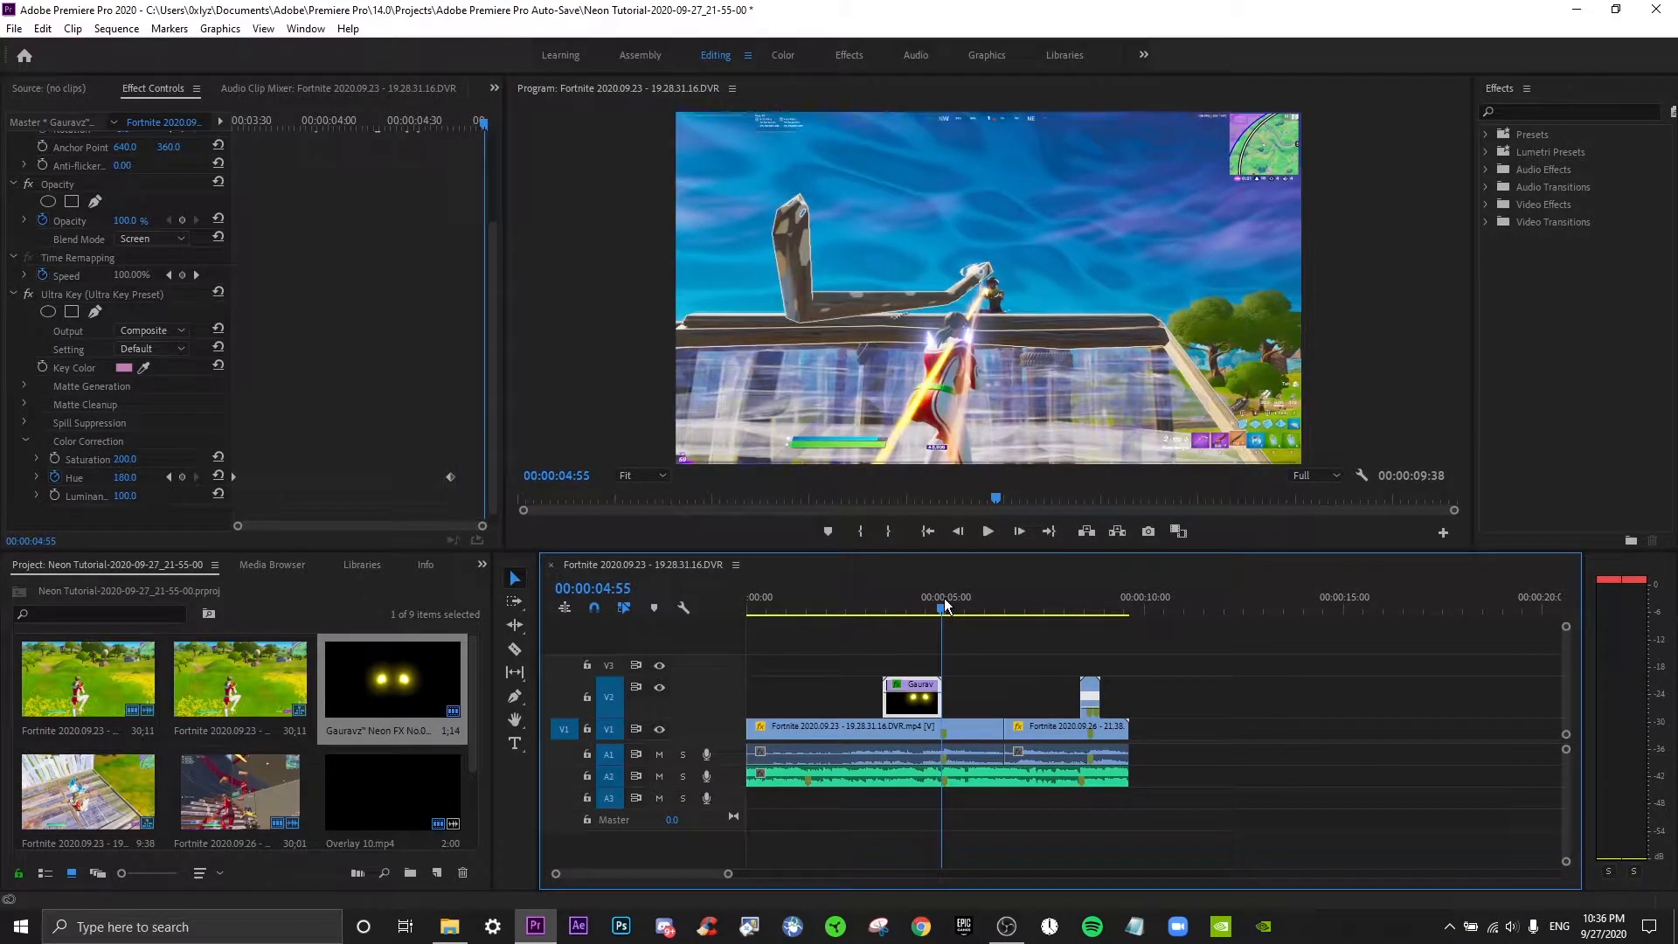
pyautogui.press('Right')
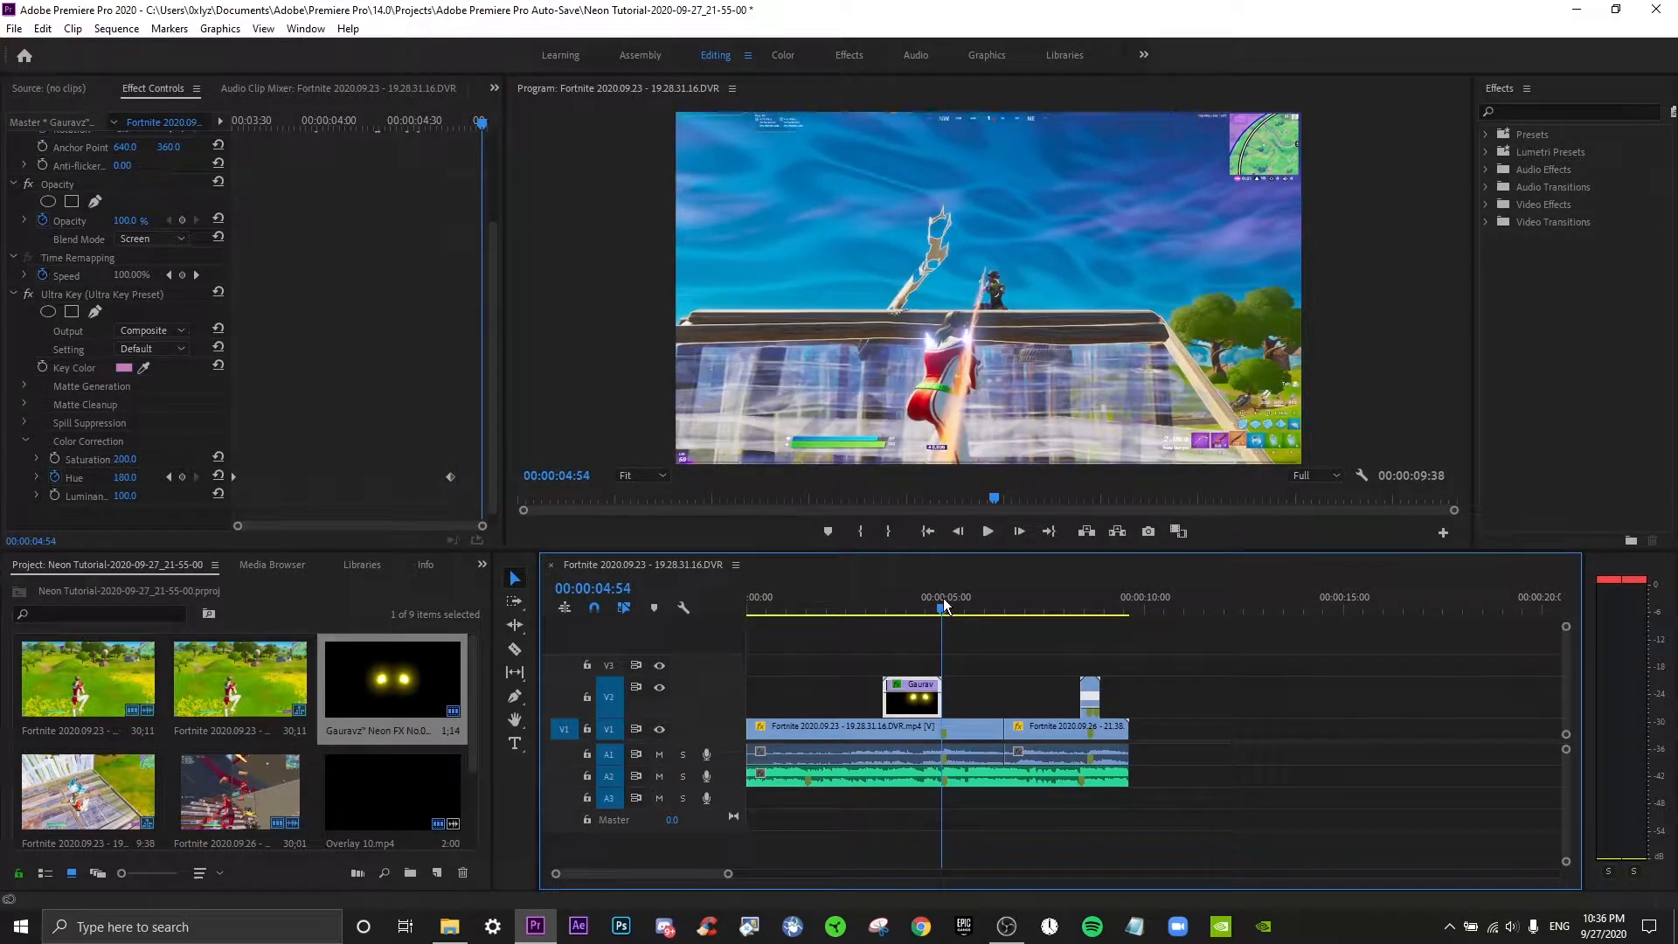
pyautogui.click(452, 477)
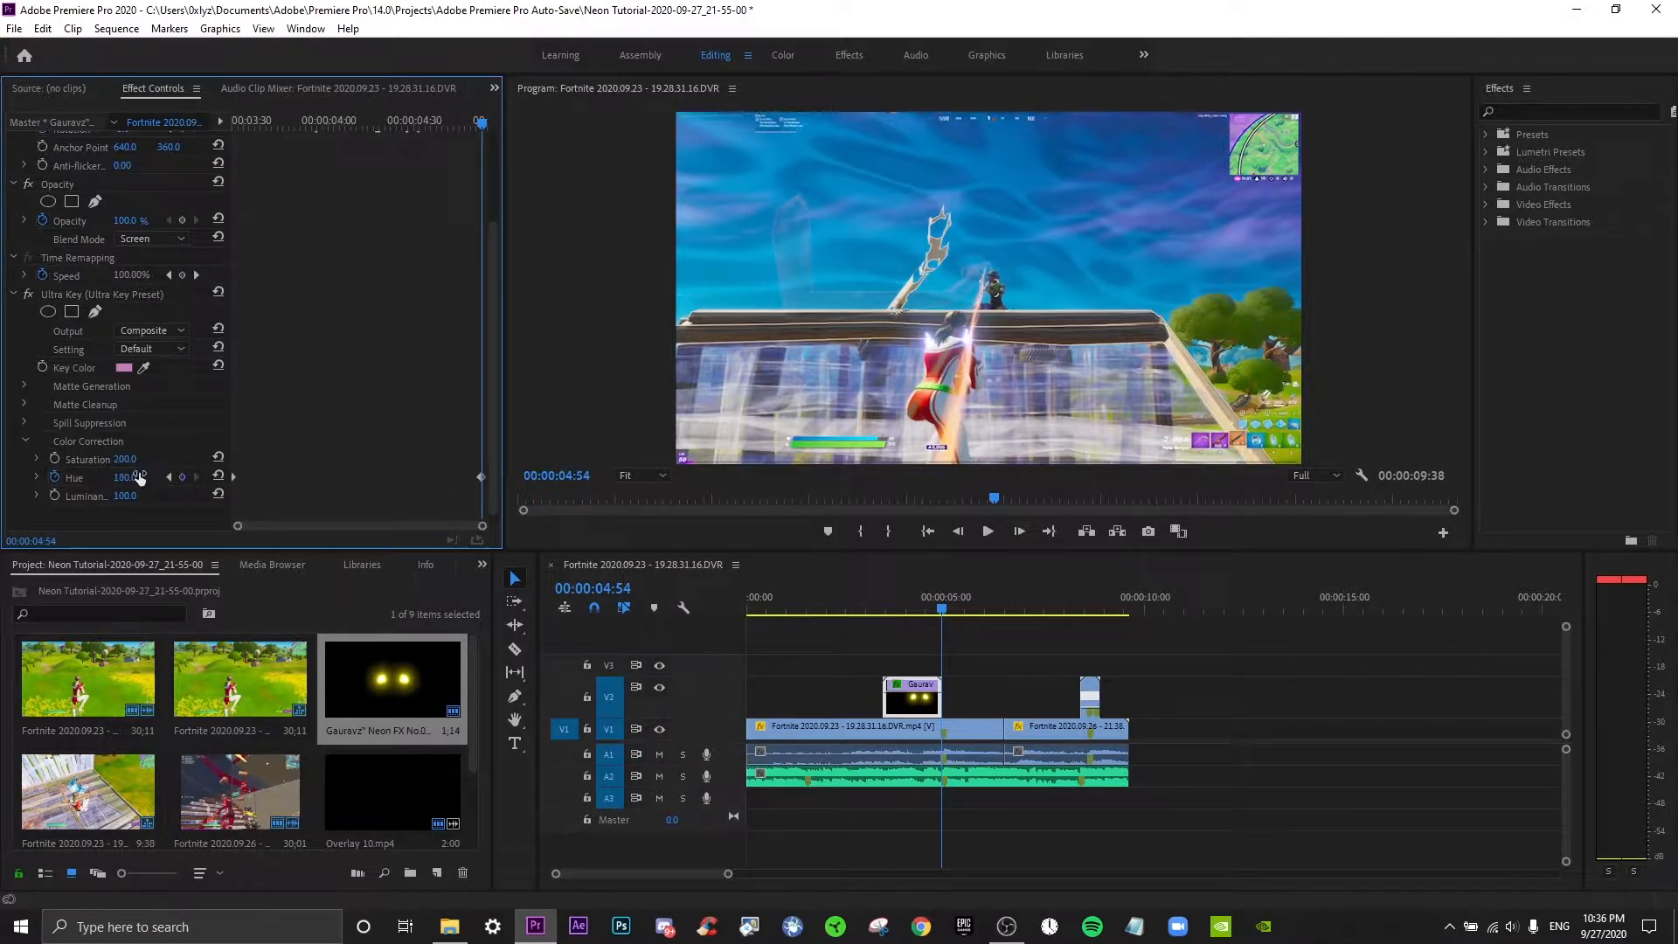
# Play the sequence from before the neon clip to review the colour-changing wings and the second gameplay clip.
pyautogui.click(855, 605)
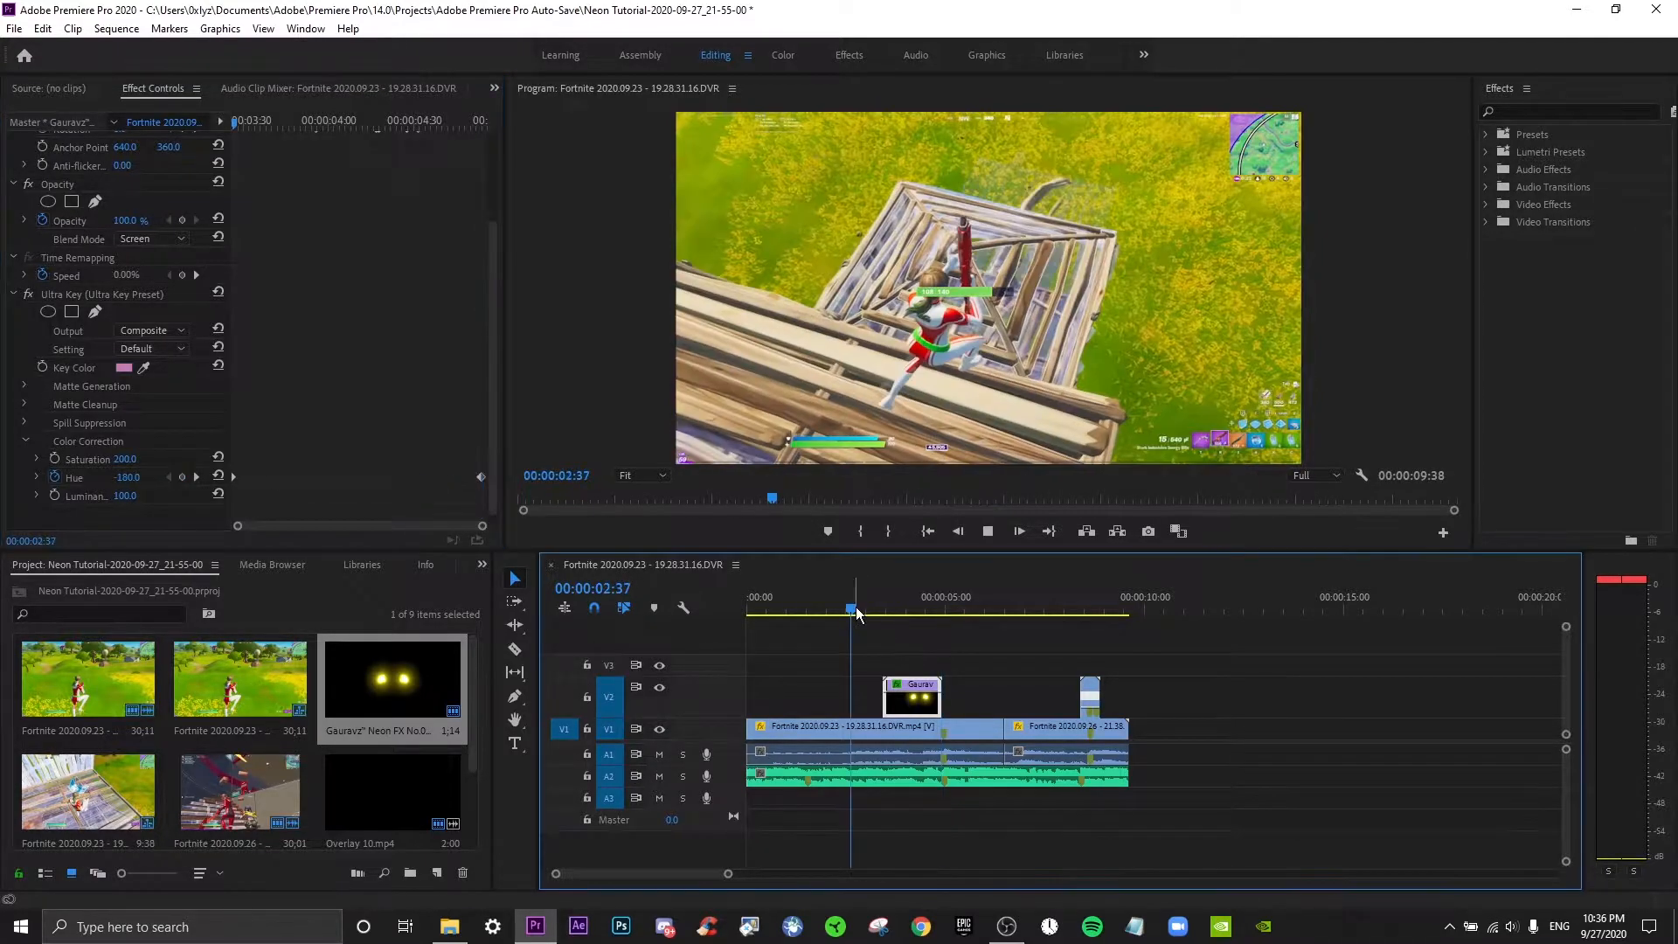
pyautogui.press('space')
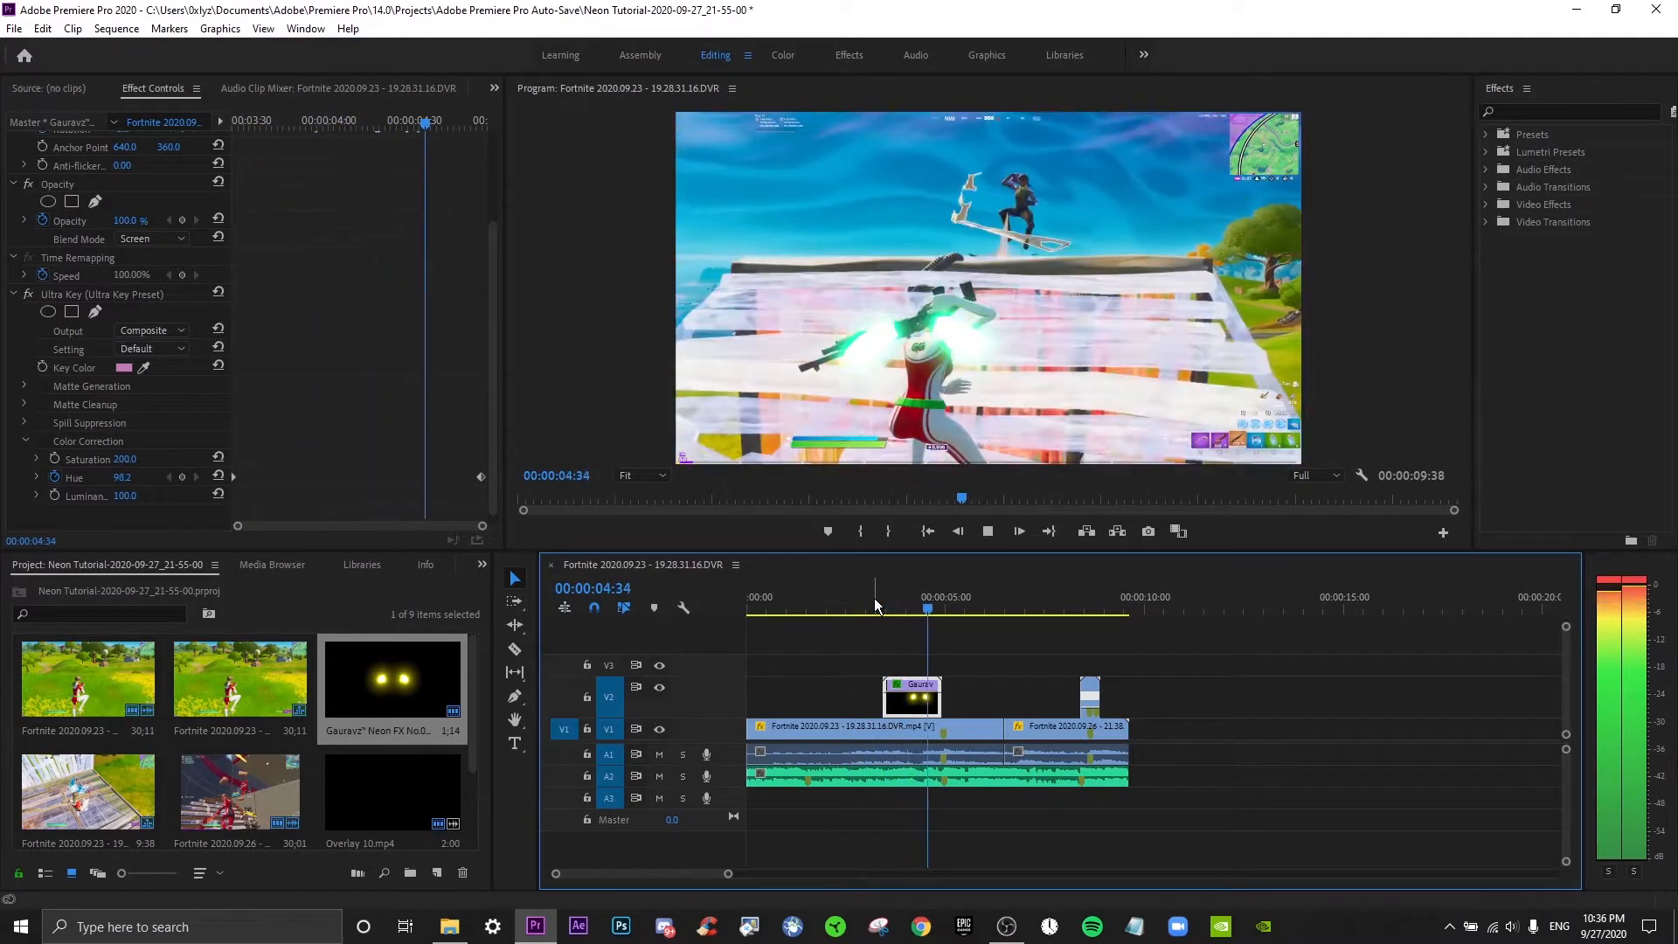
pyautogui.press('space')
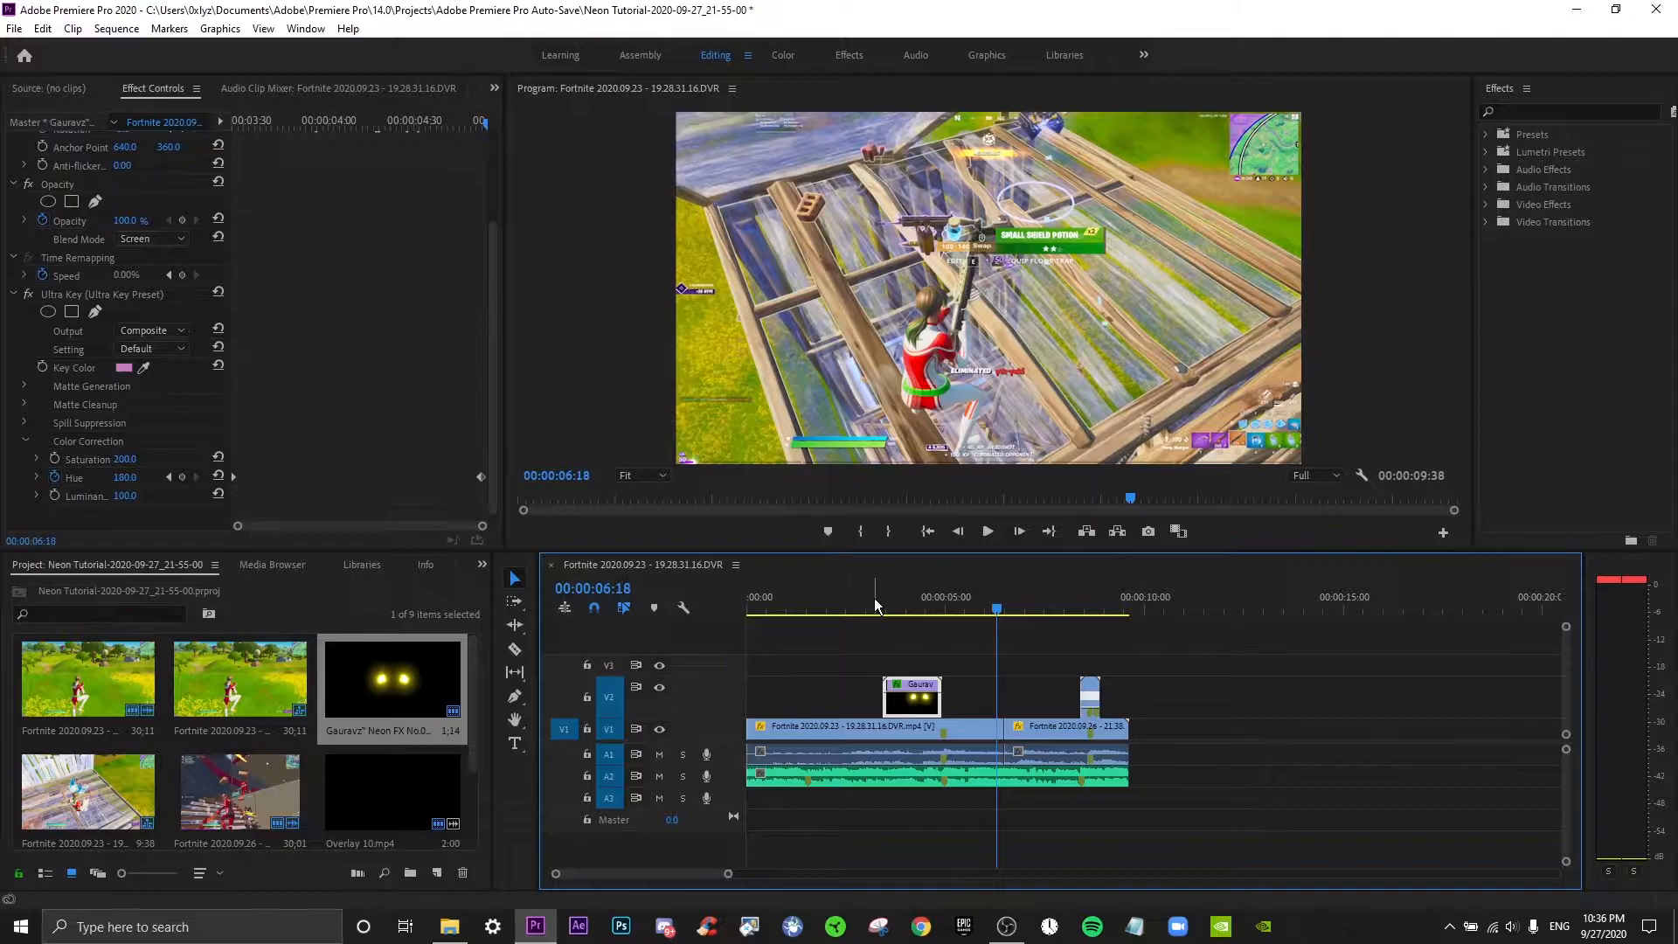
pyautogui.click(877, 602)
pyautogui.press('space')
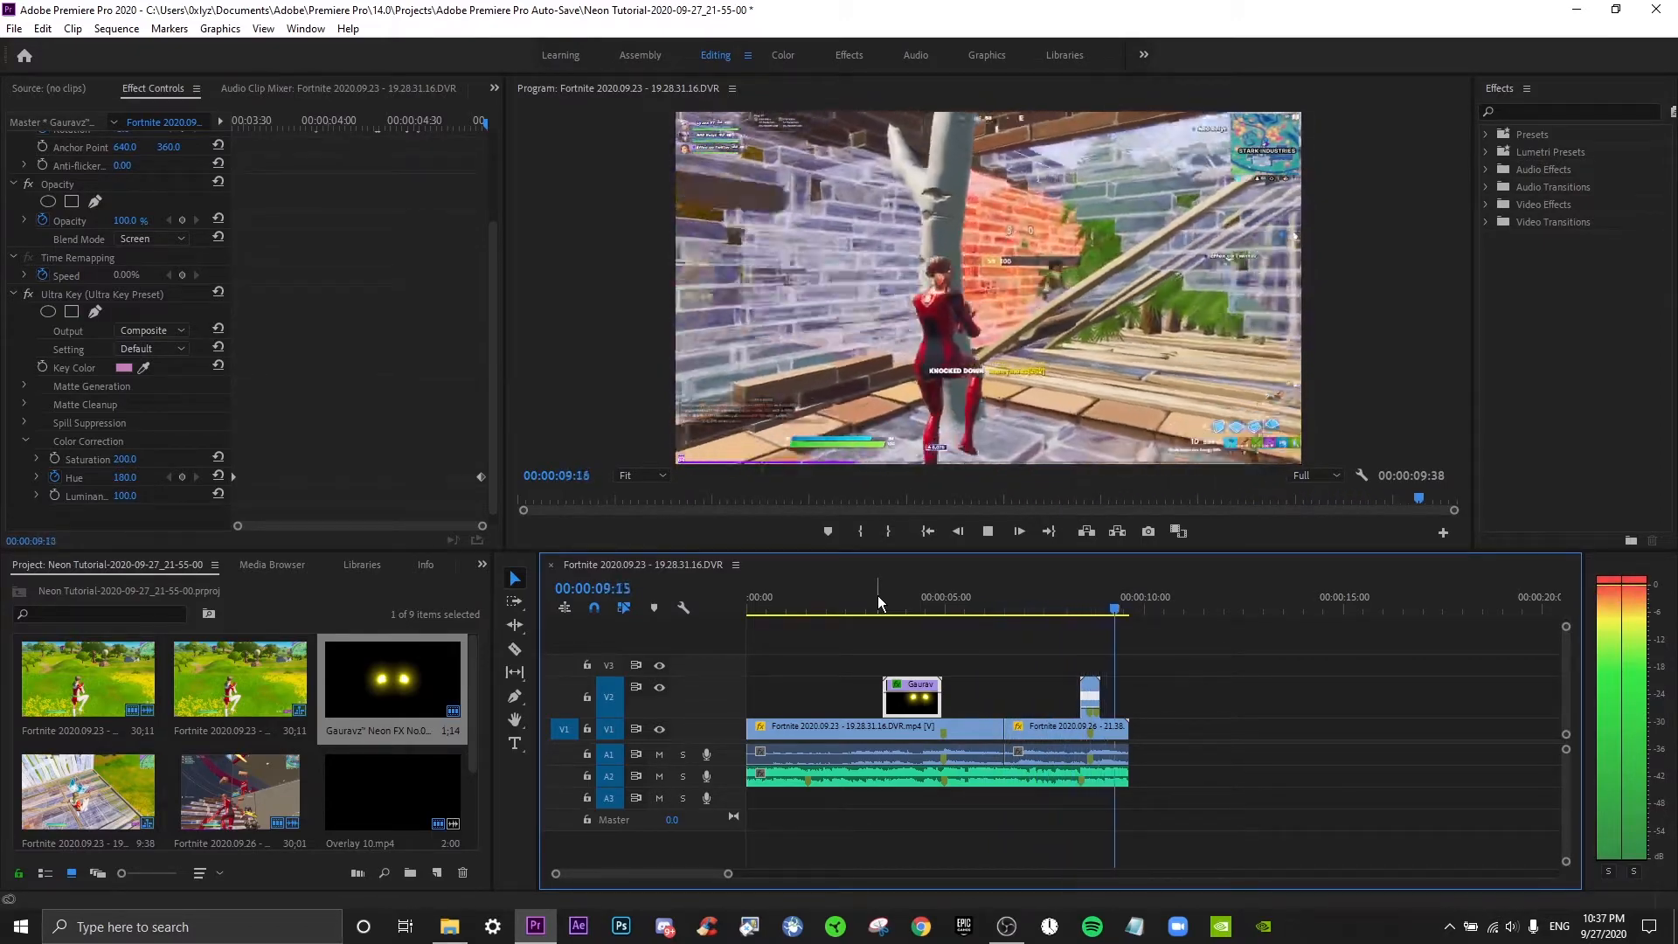
# Trim the end of the first gameplay clip, shift the second clip and its V2 overlay earlier, and play the result.
pyautogui.moveTo(1100, 598); pyautogui.dragTo(1079, 598)
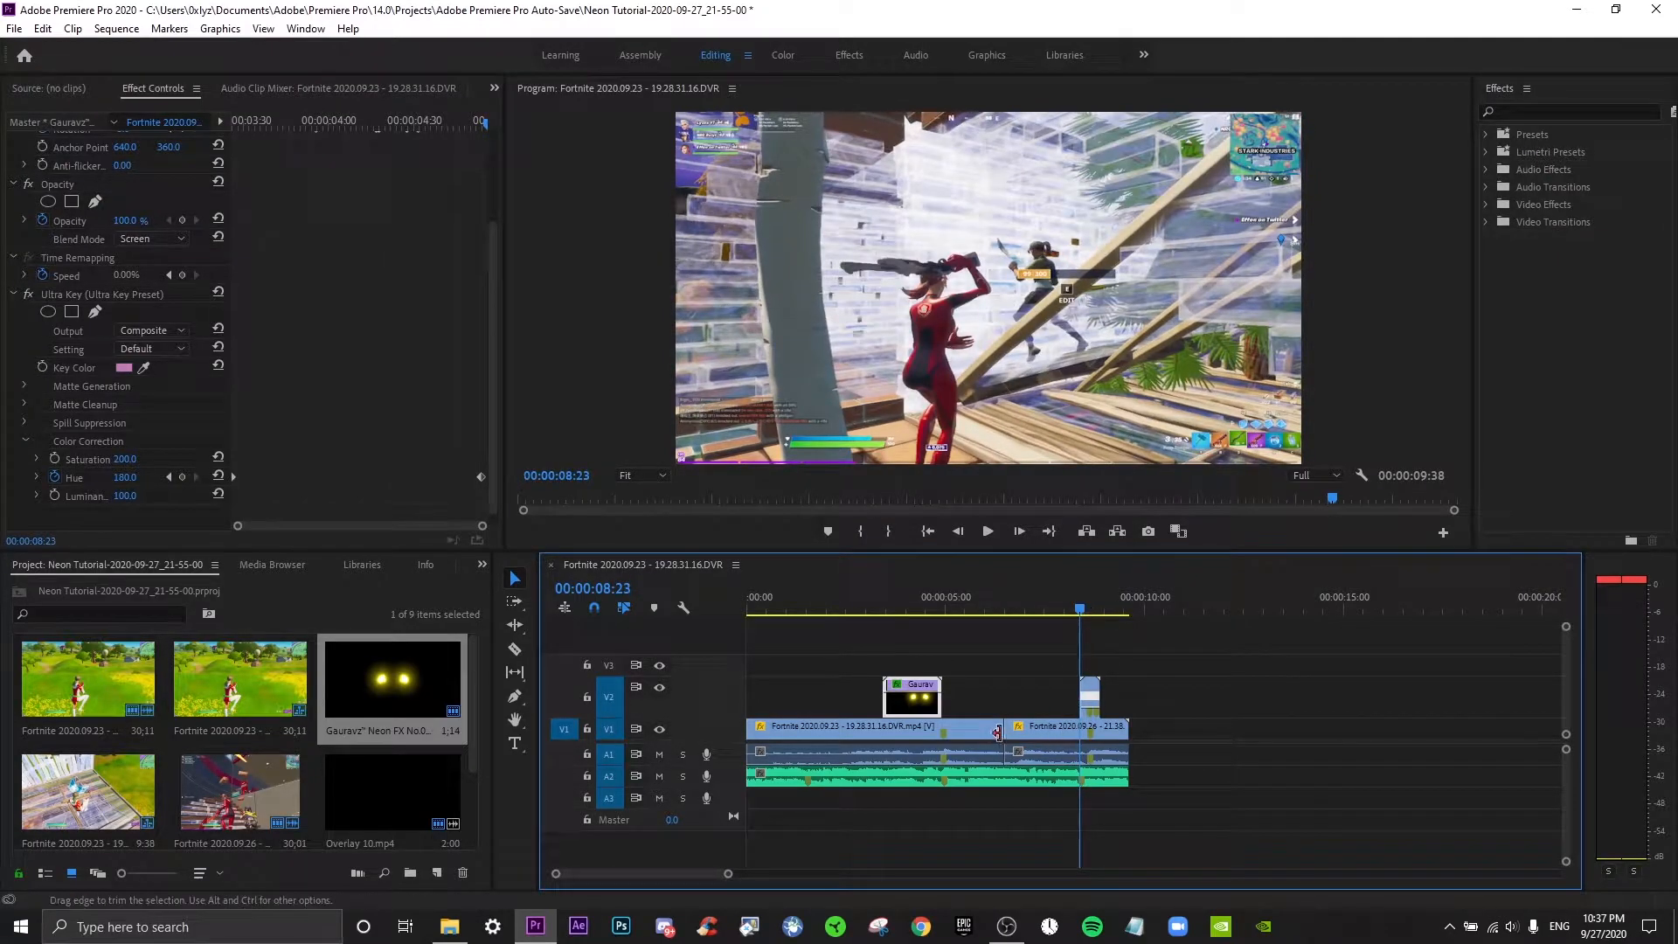
pyautogui.moveTo(999, 733); pyautogui.dragTo(1030, 731)
pyautogui.click(1027, 732)
pyautogui.click(1046, 612)
pyautogui.press('space')
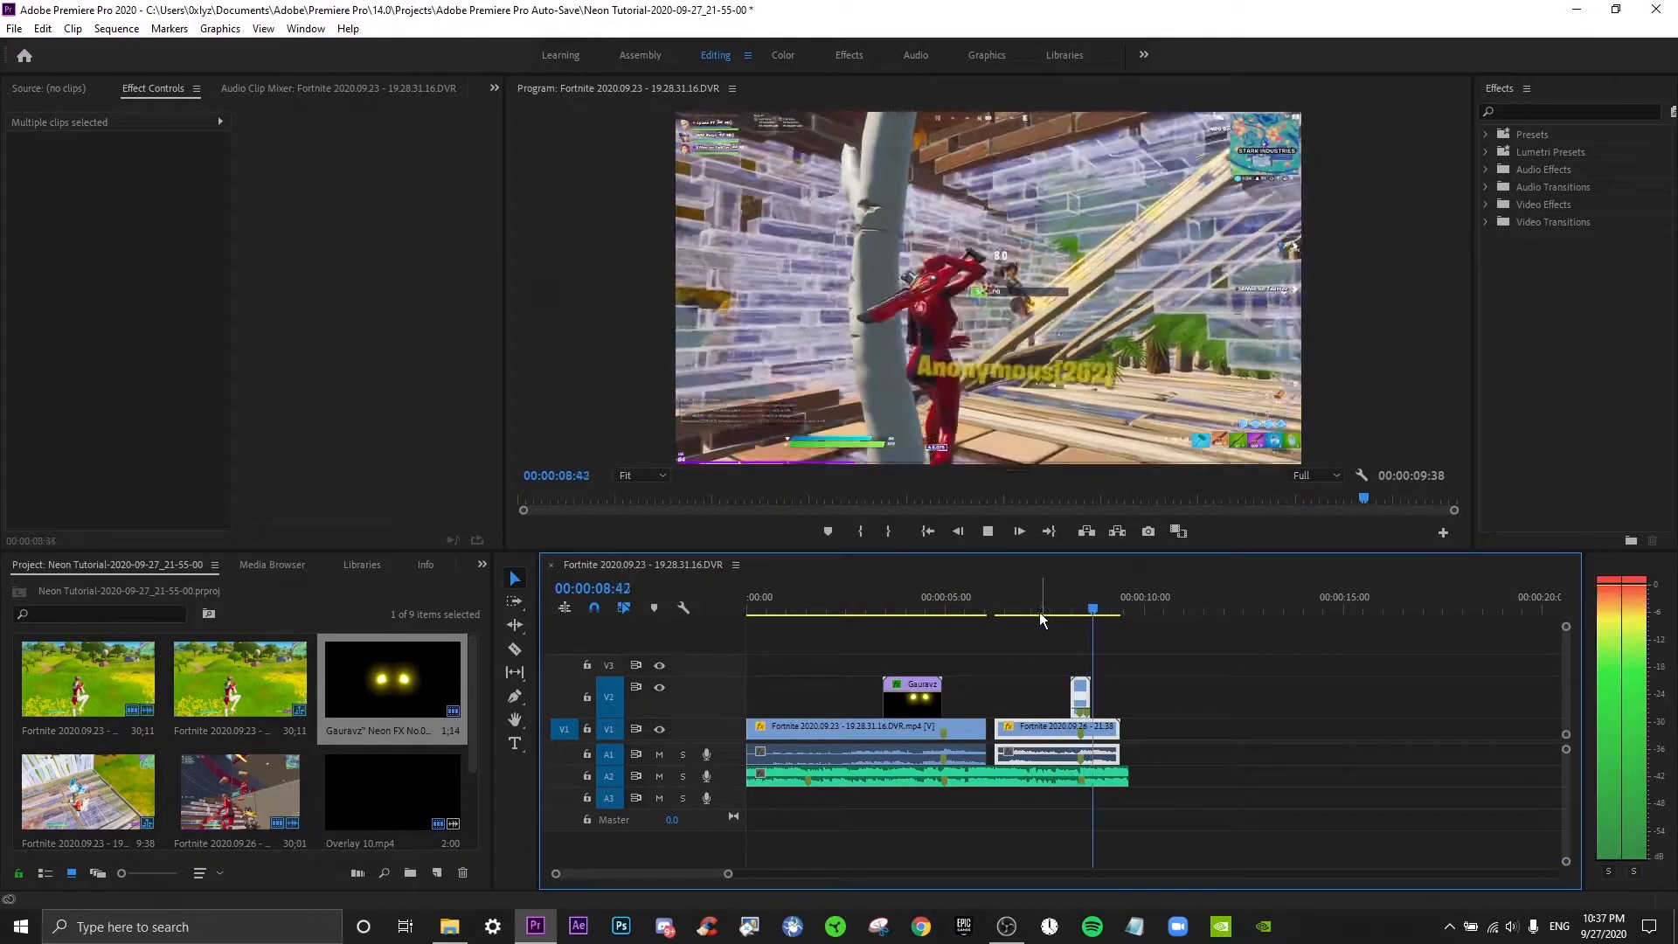
# Extend the start of the second gameplay clip back to the first clip's end to close the gap, and review the cut.
pyautogui.moveTo(1001, 725)
pyautogui.mouseDown()
pyautogui.moveTo(1012, 740)
pyautogui.moveTo(988, 734)
pyautogui.mouseUp()
pyautogui.click(1006, 597)
pyautogui.press('space')
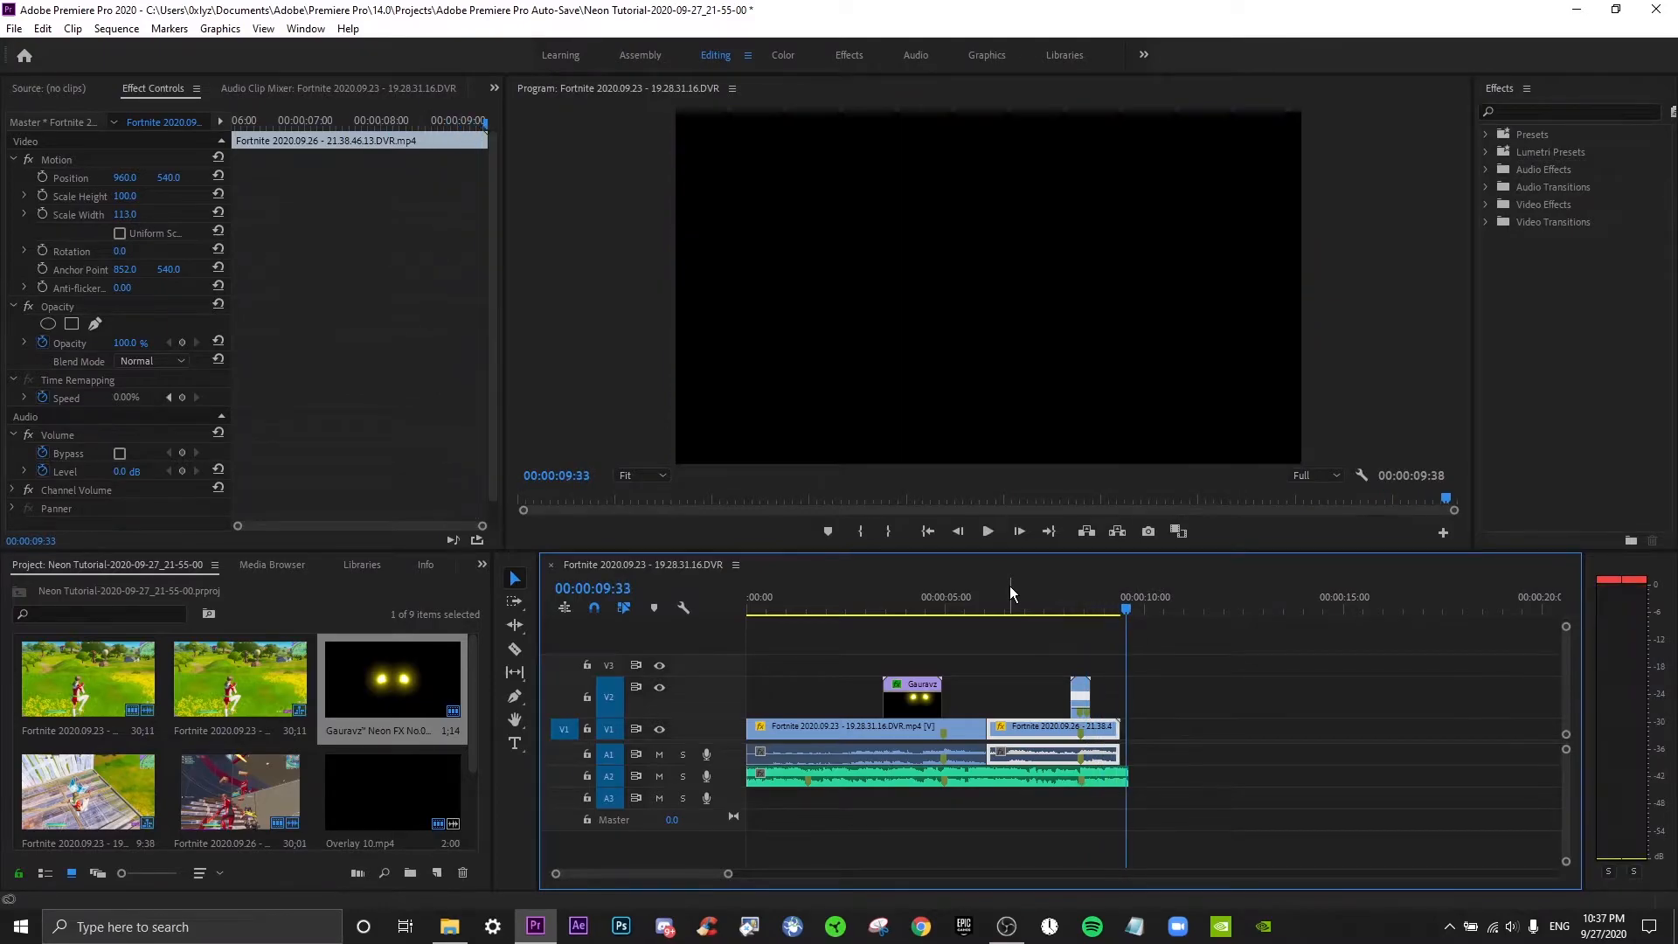
pyautogui.moveTo(998, 609); pyautogui.dragTo(1087, 601)
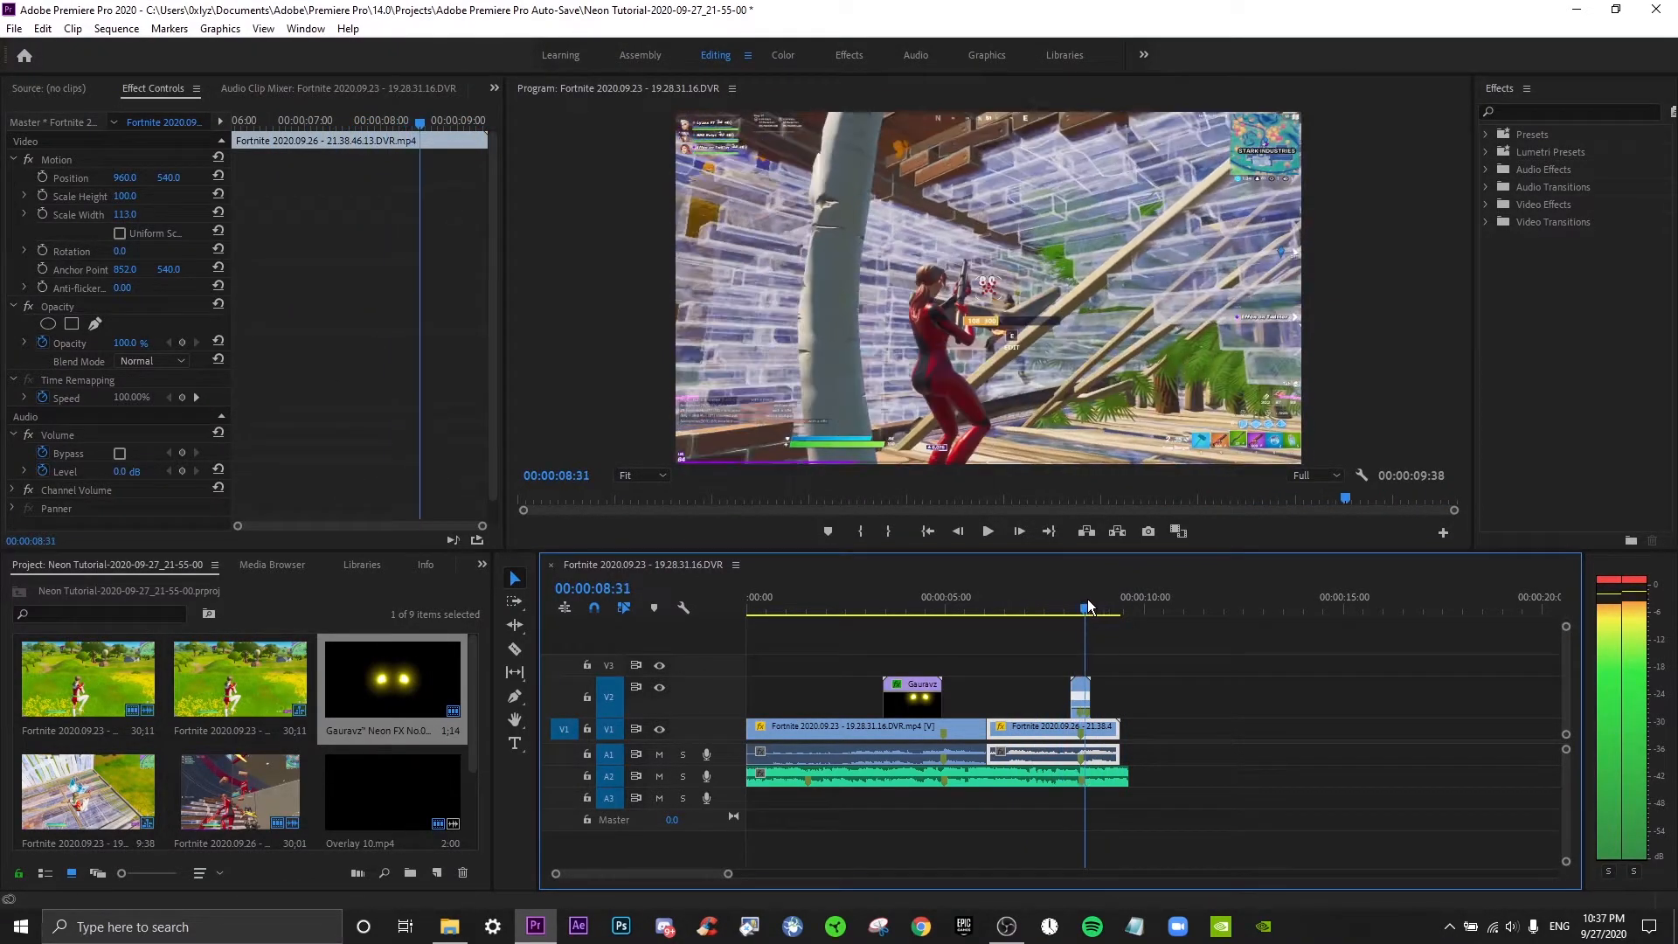
pyautogui.moveTo(928, 598); pyautogui.dragTo(966, 602)
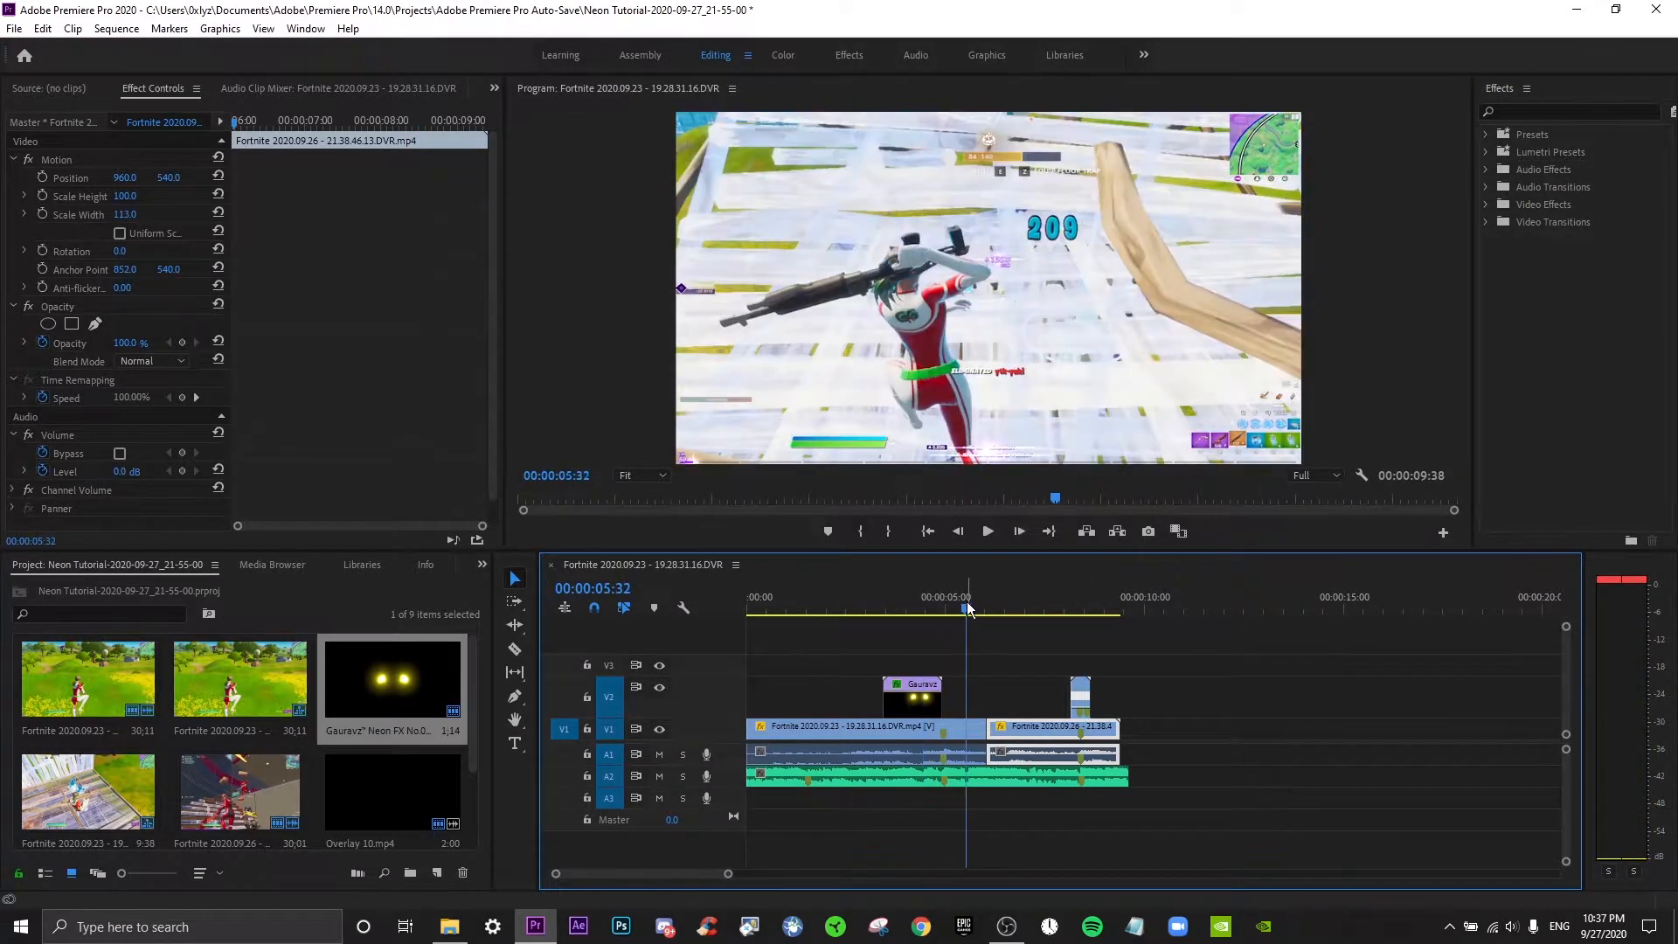
# Switch to File Explorer and browse the neon effects in the Videos > Neon folder on the Elements (D:) drive.
pyautogui.click(449, 927)
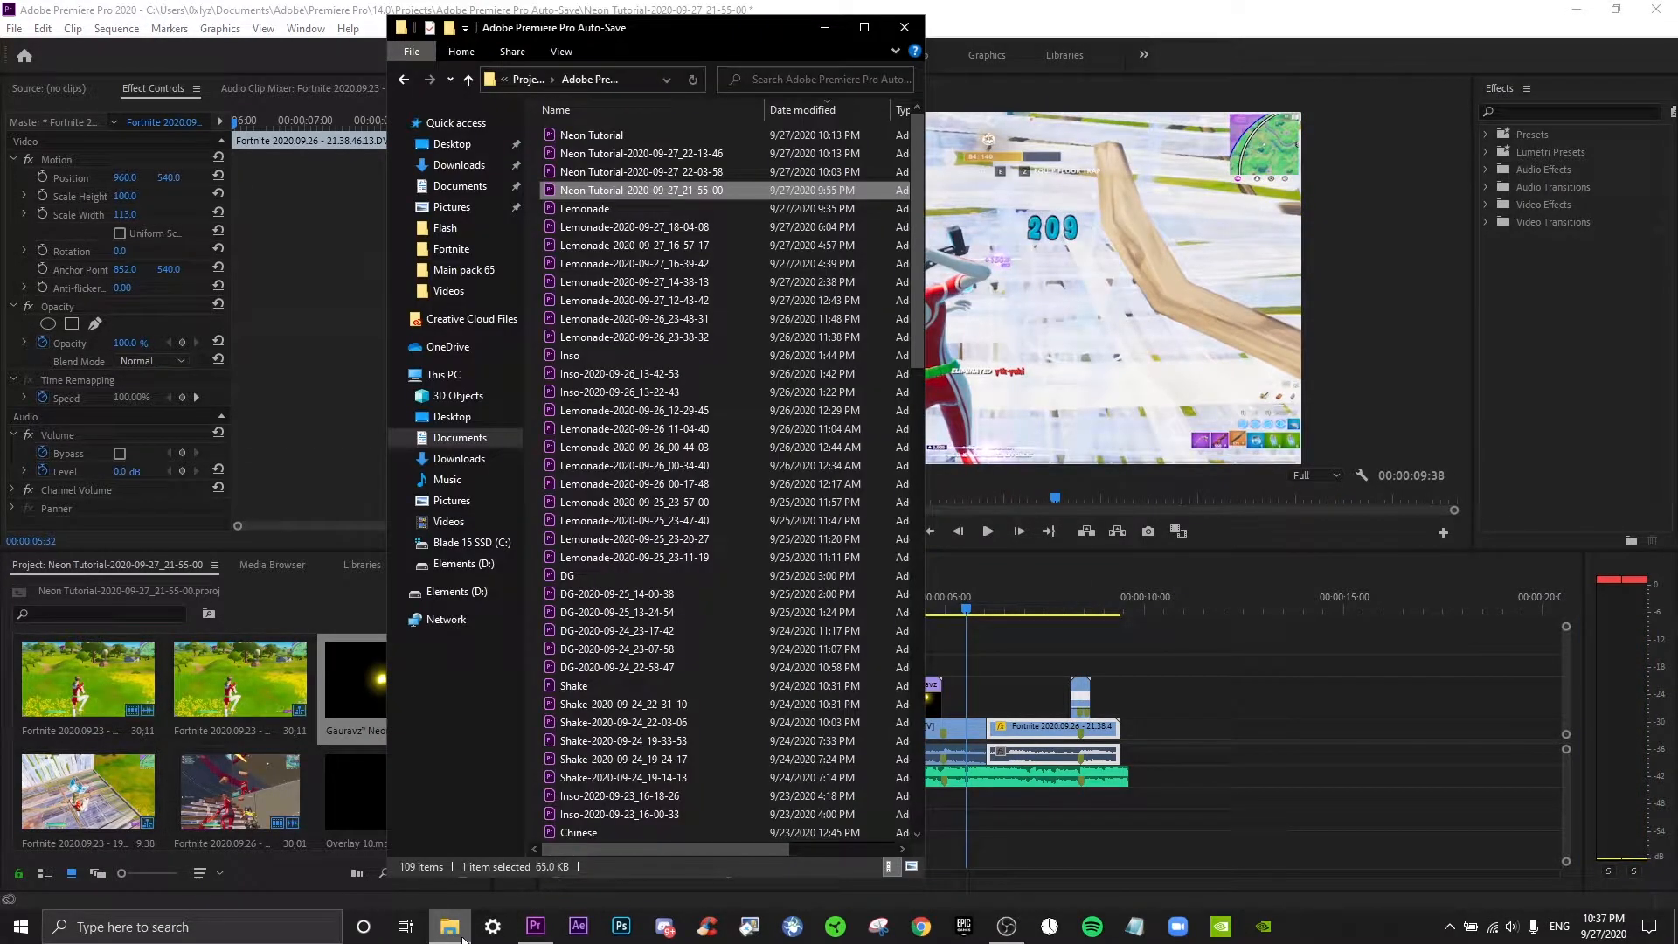
pyautogui.click(465, 564)
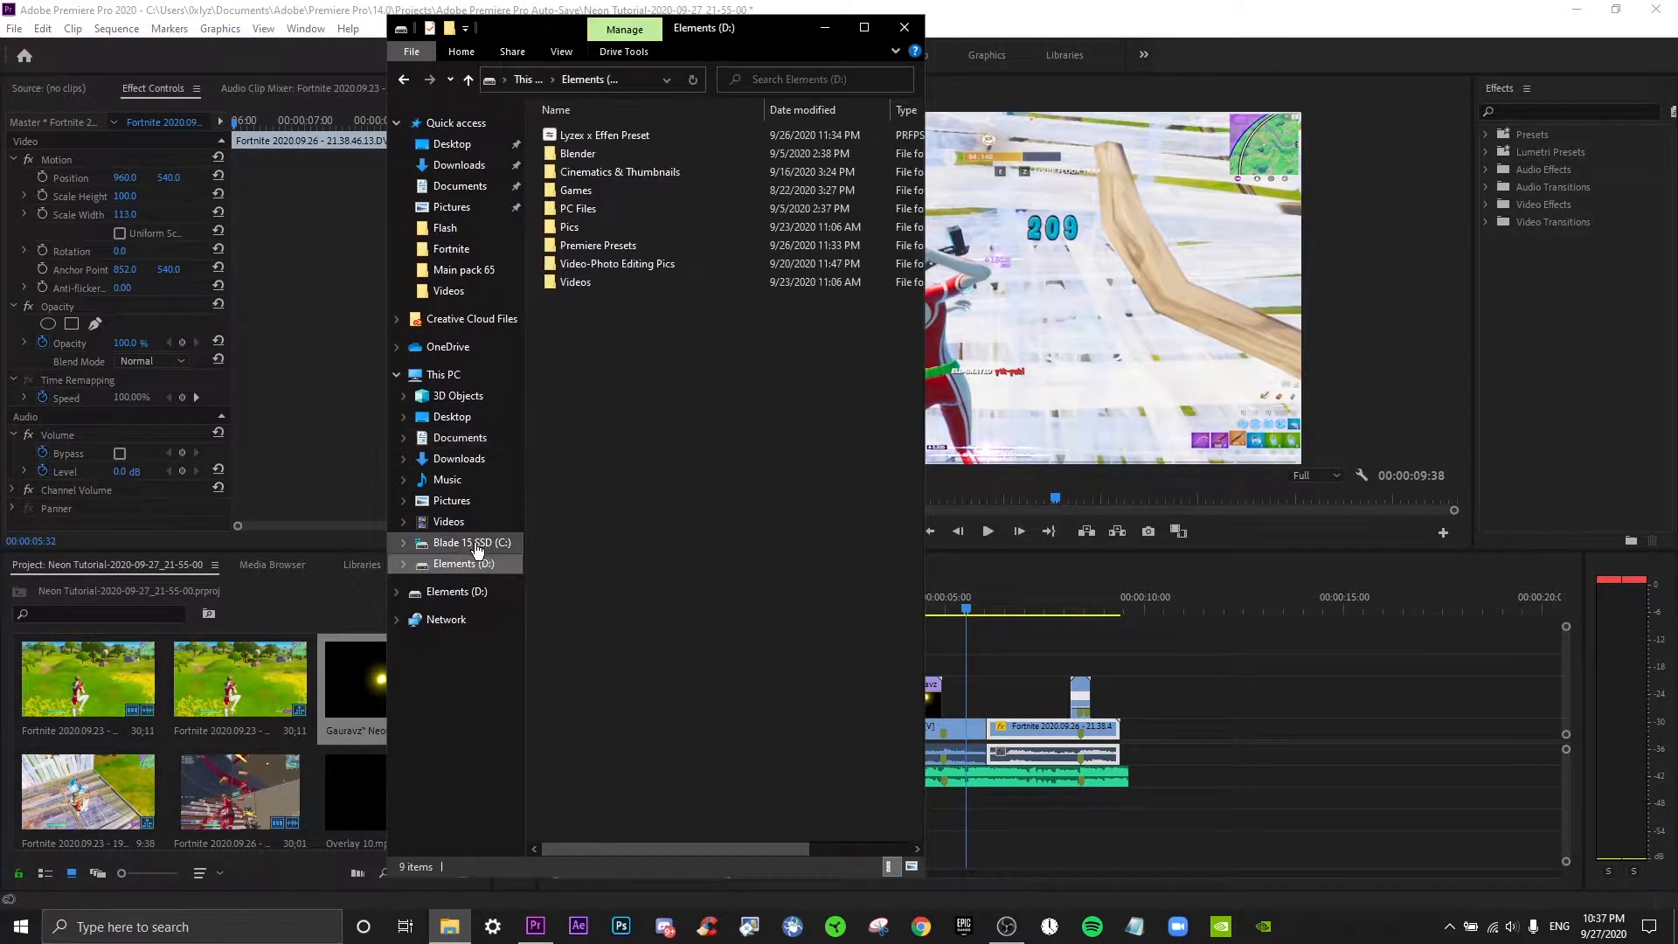
pyautogui.doubleClick(703, 283)
pyautogui.doubleClick(861, 258)
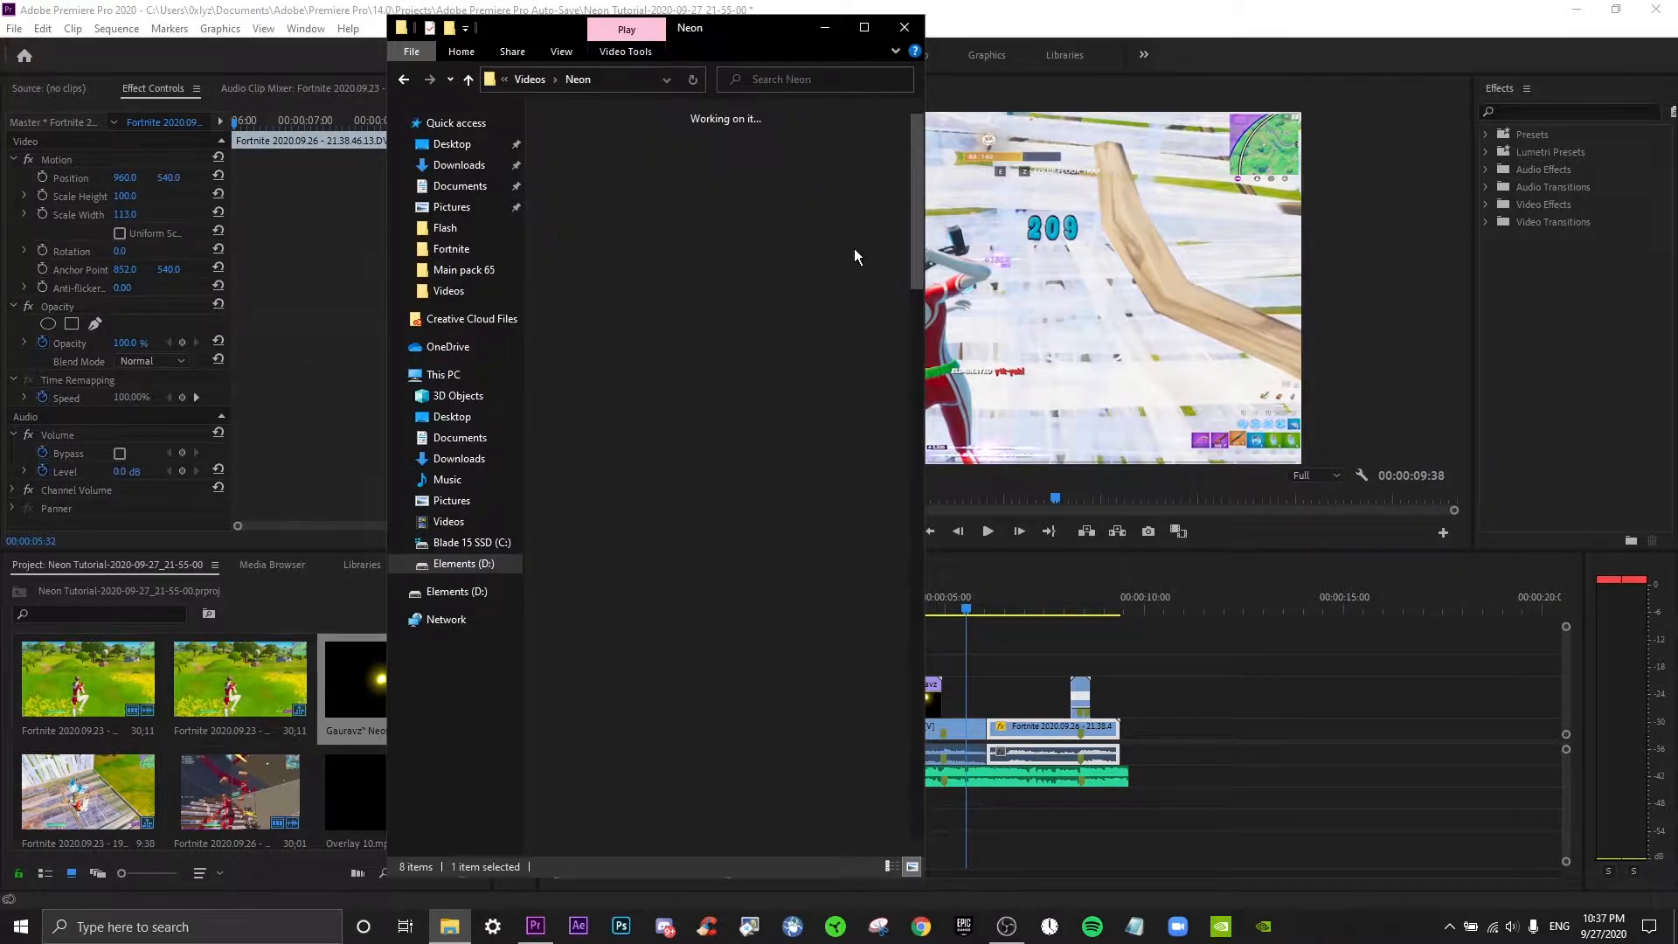
pyautogui.scroll(-10, 665, 299)
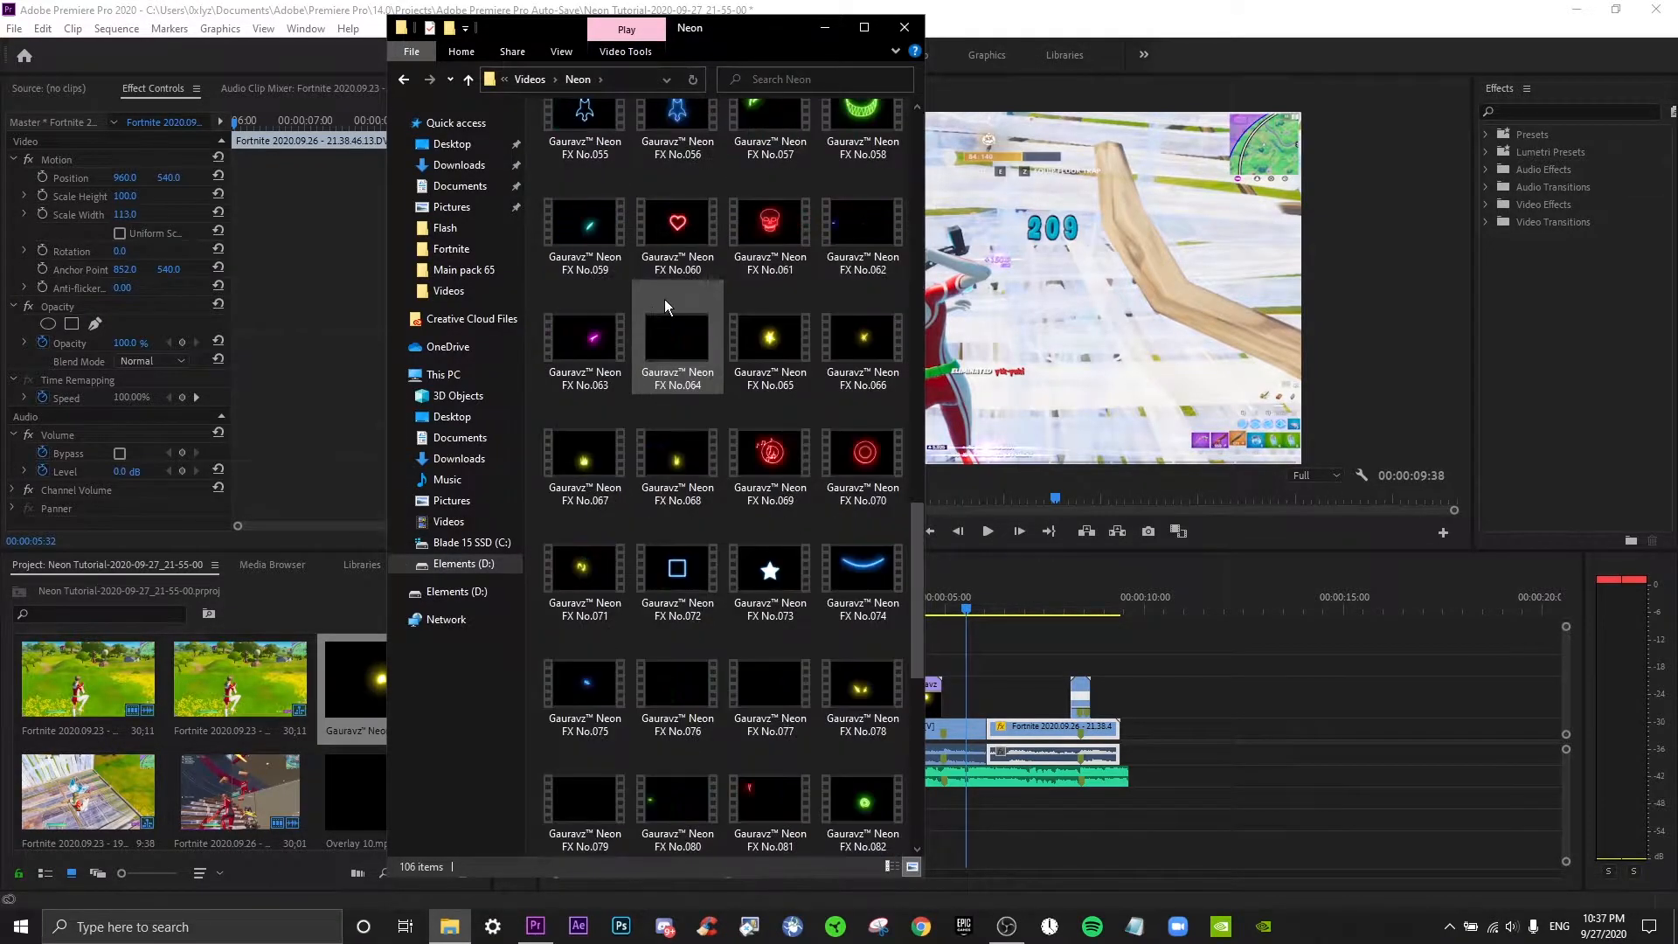
pyautogui.scroll(10, 663, 306)
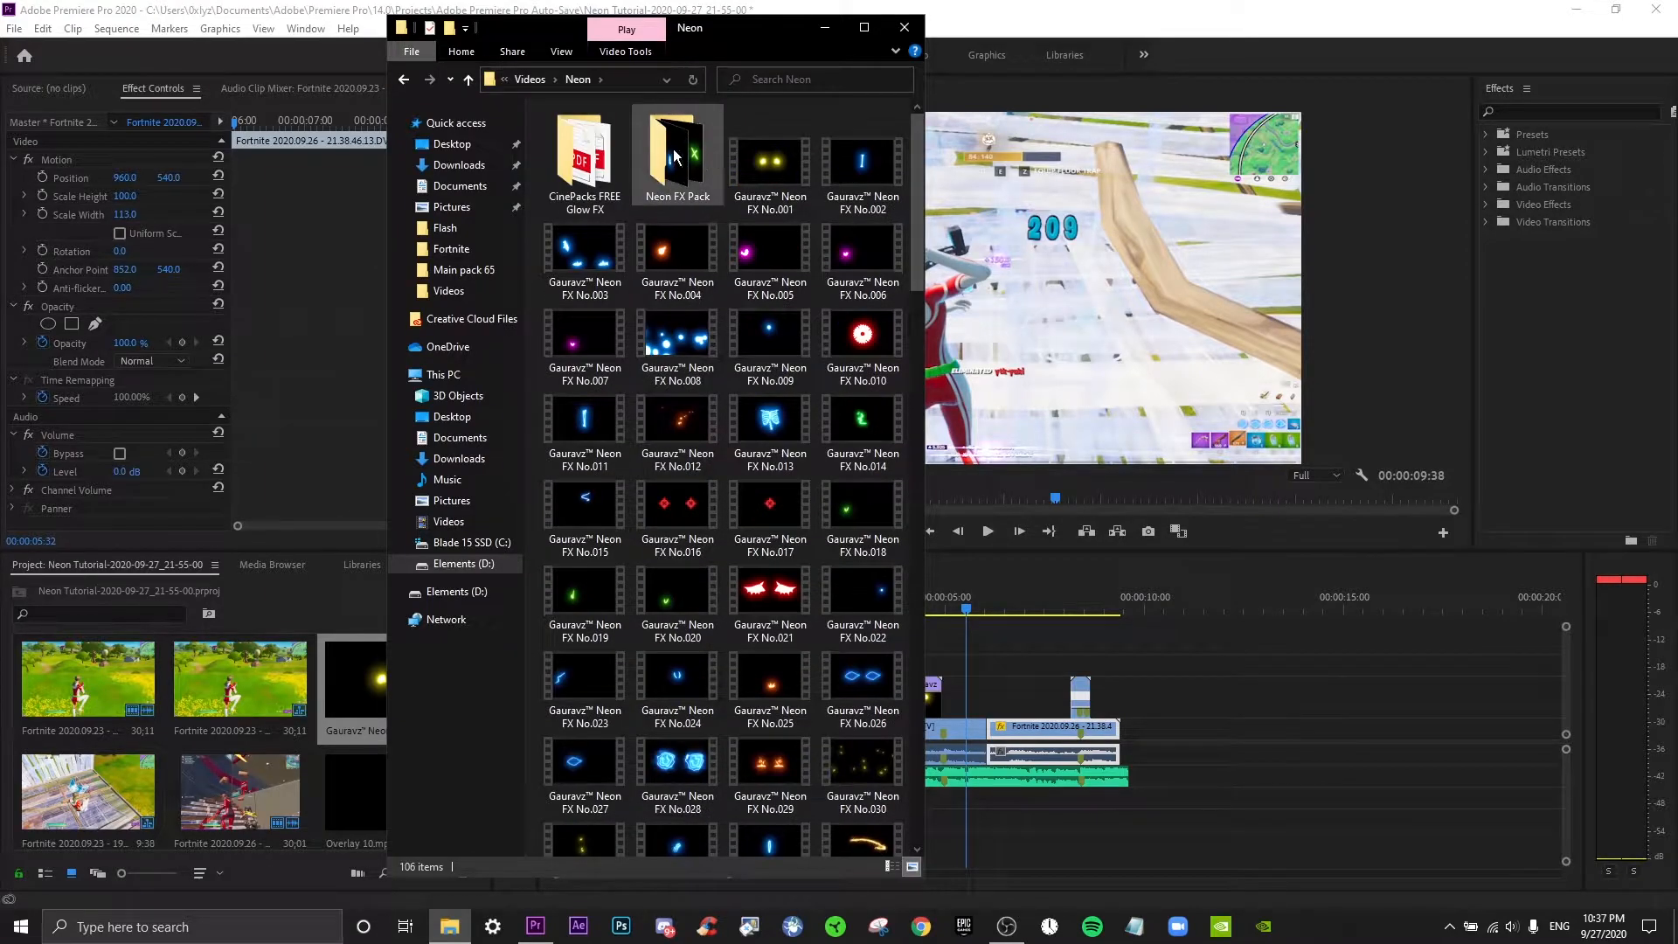
# From the CinePacks Glow FX Transitions folder in Downloads, place Dimension 01.mov on V2 at the cut between the gameplay clips.
pyautogui.click(487, 458)
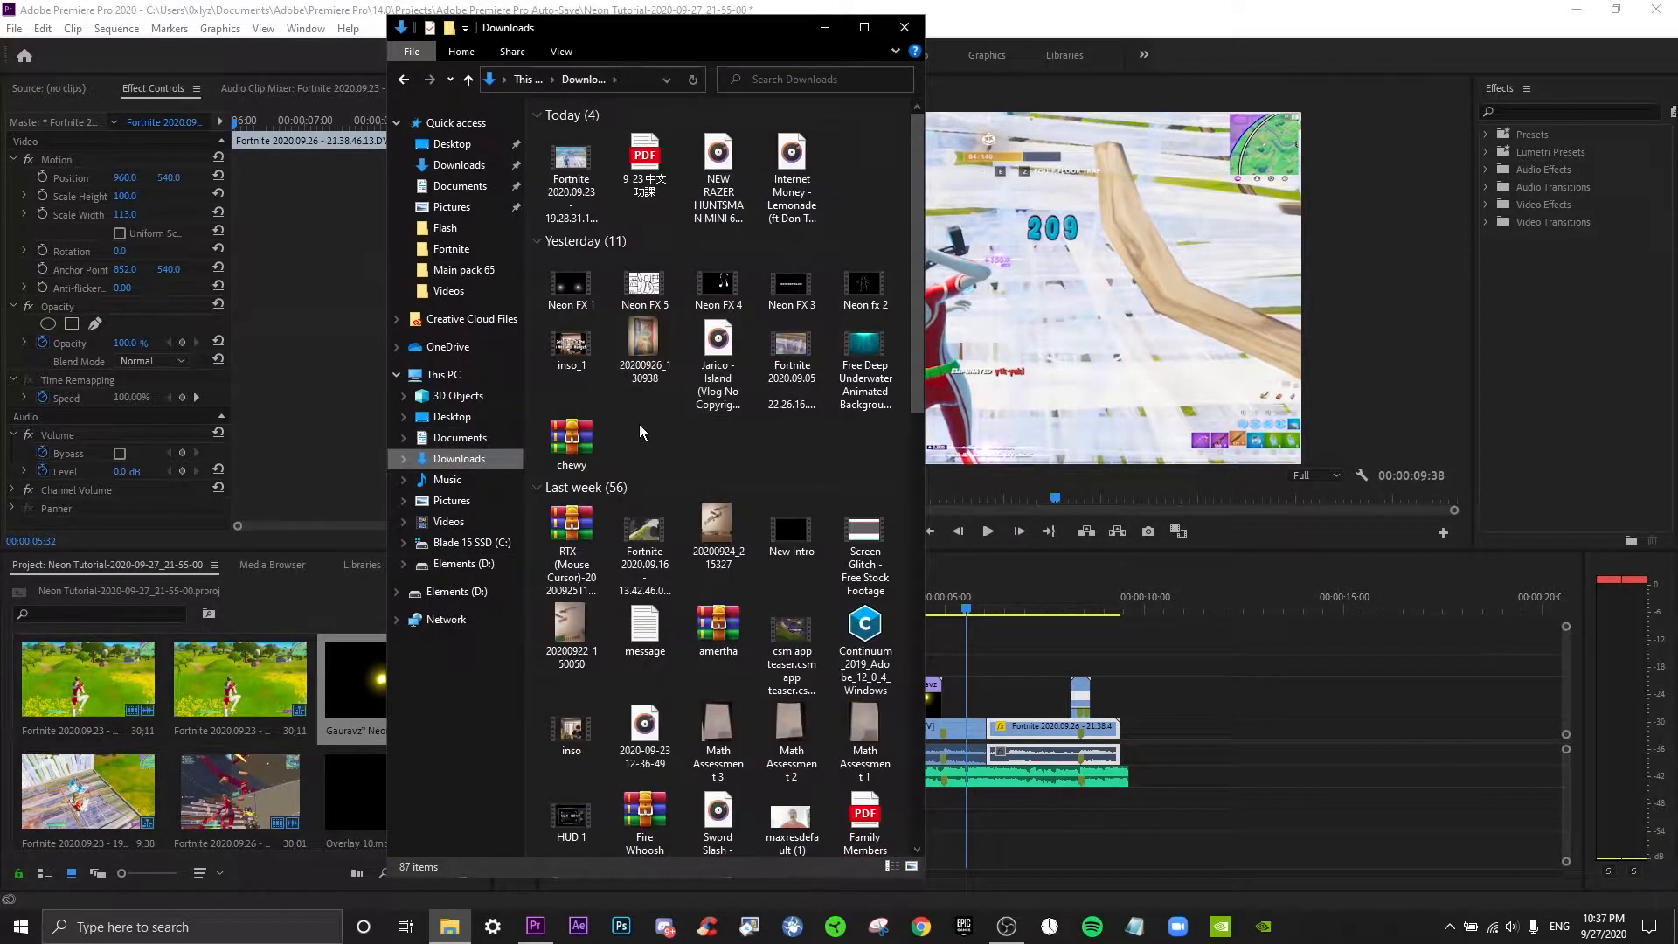
pyautogui.scroll(-5, 651, 463)
pyautogui.scroll(-3, 668, 467)
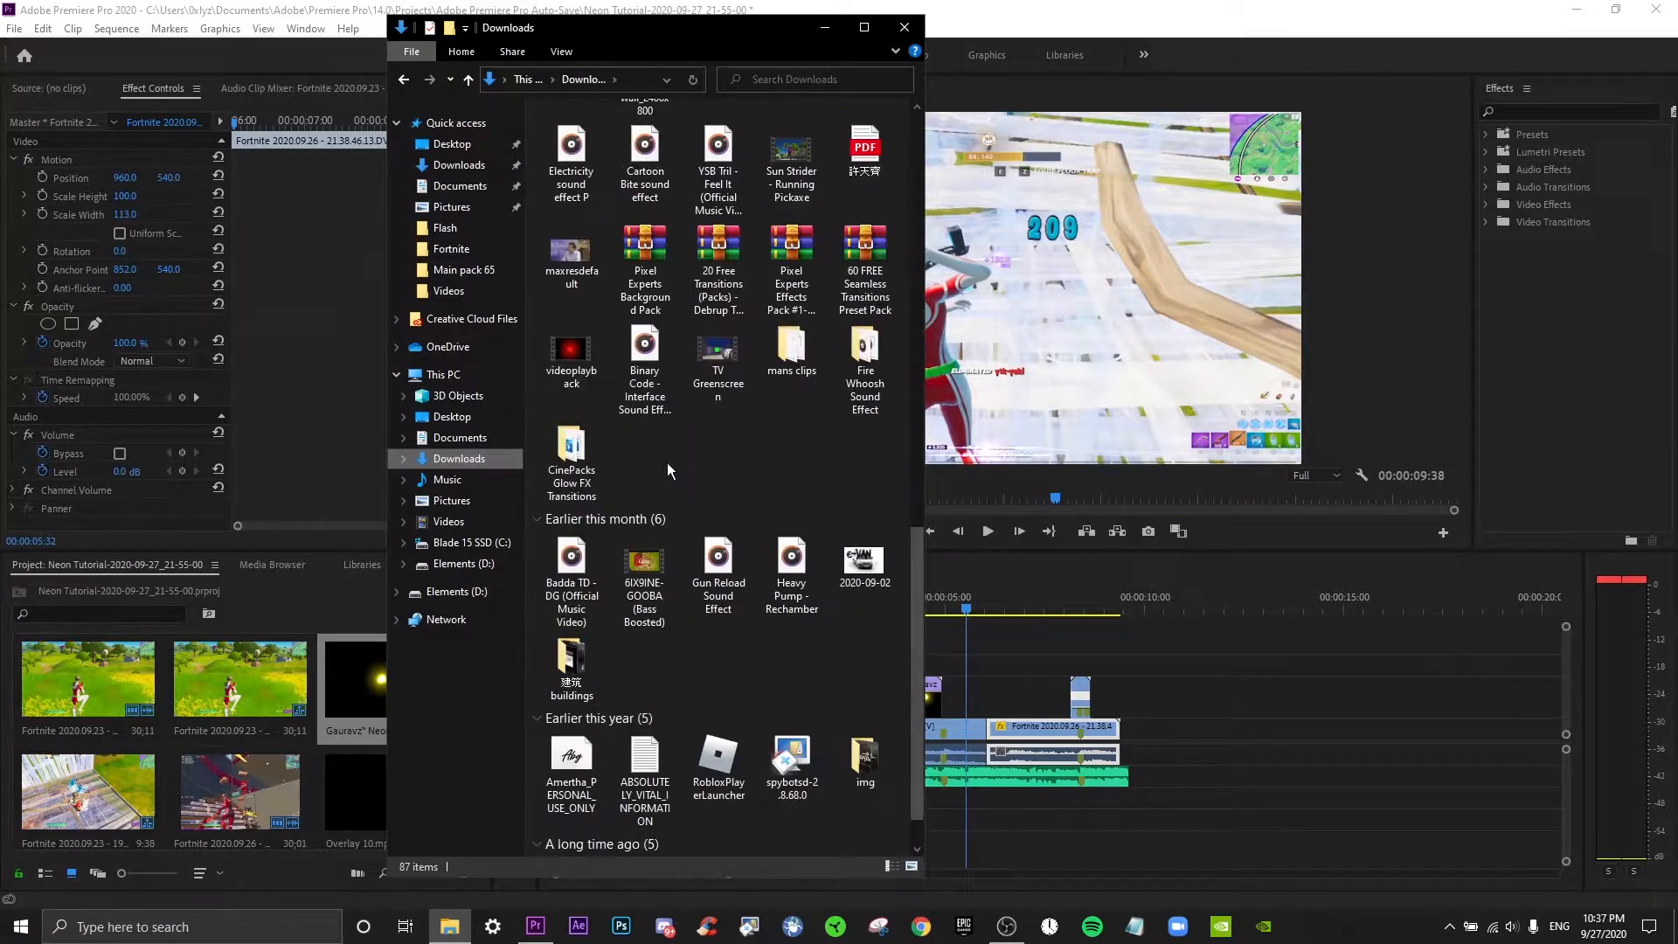
pyautogui.click(568, 385)
pyautogui.doubleClick(569, 384)
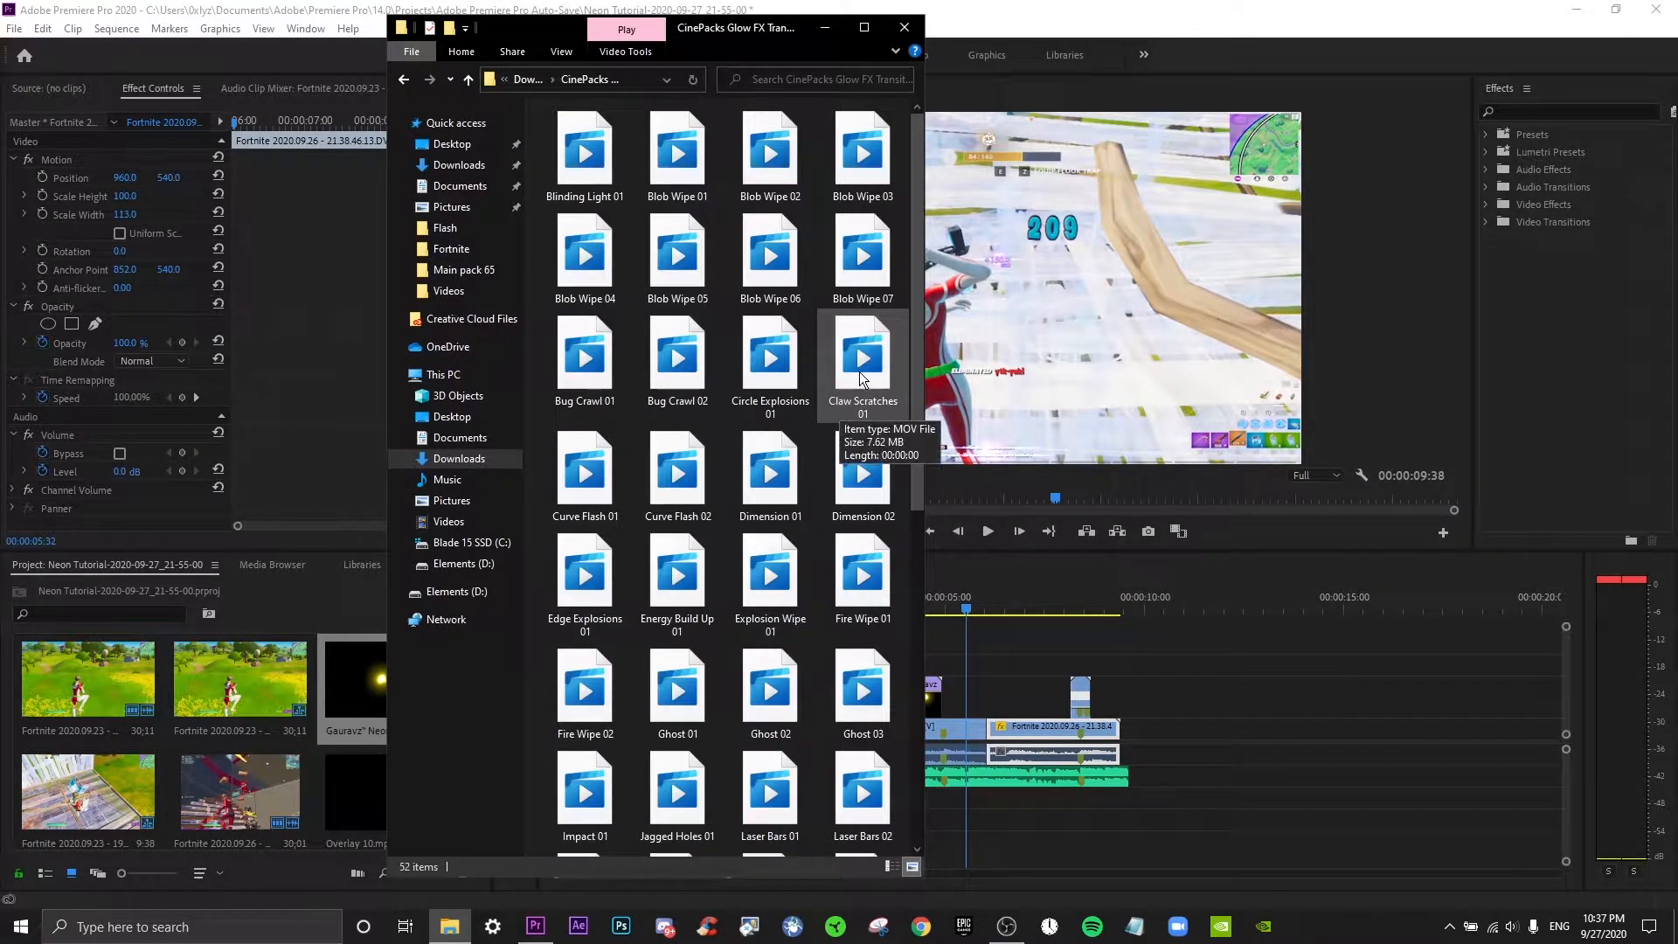
pyautogui.moveTo(780, 498); pyautogui.dragTo(989, 698)
pyautogui.moveTo(981, 610); pyautogui.dragTo(1004, 608)
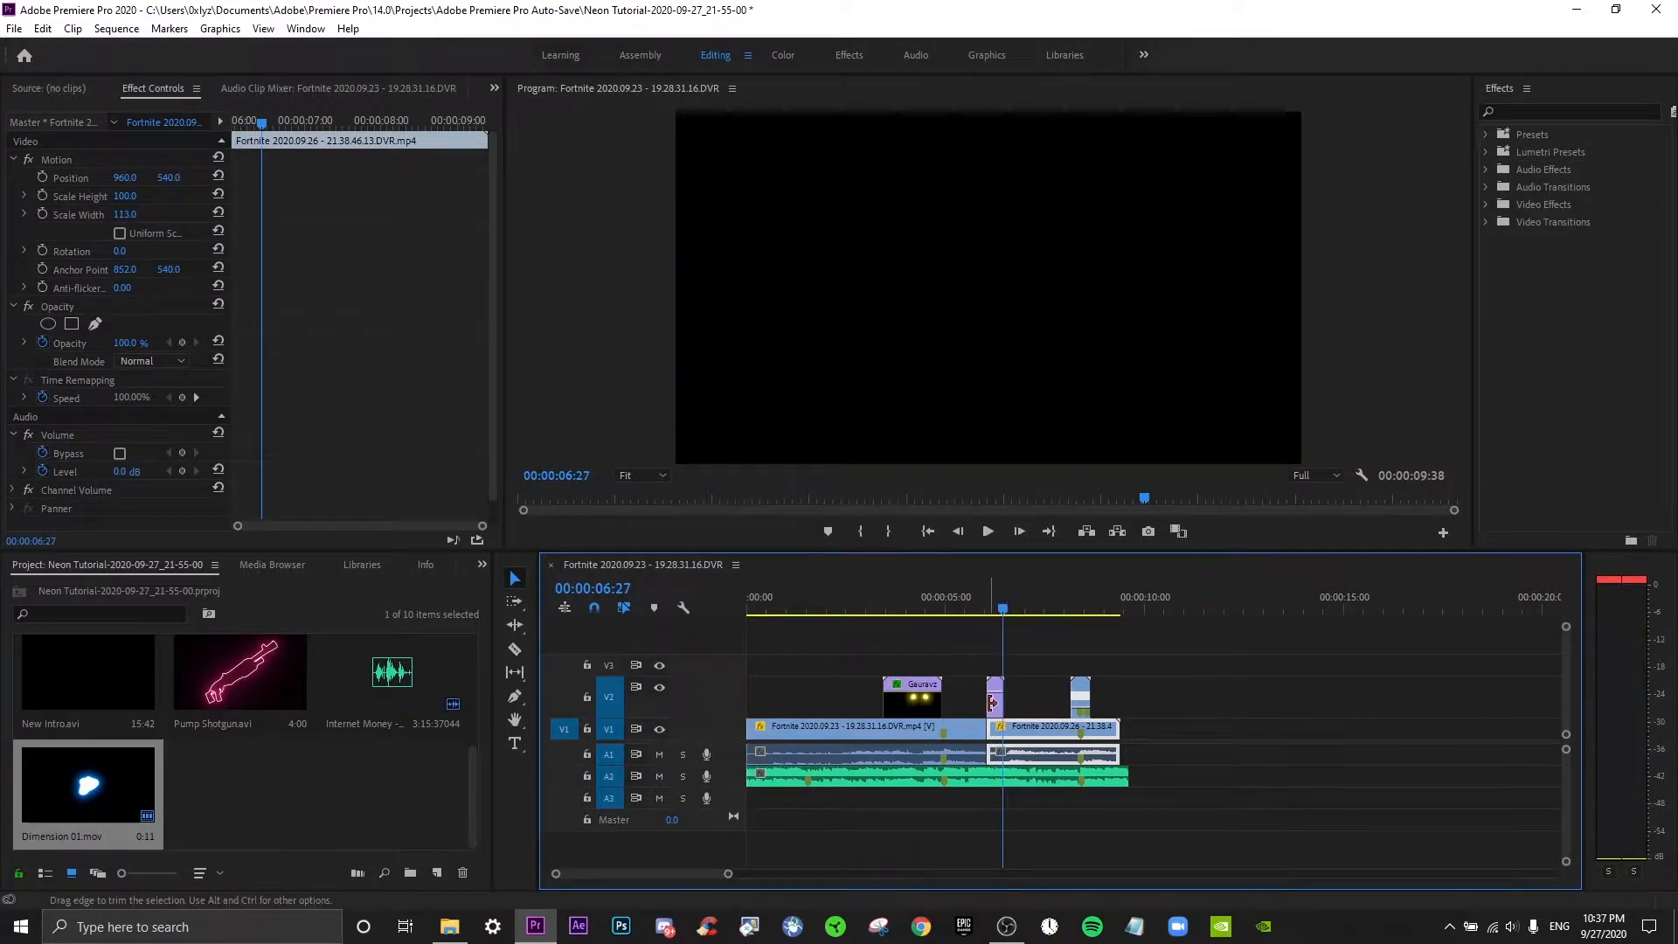
# Replace the short Dimension 01 clip on V2 with Dimension 02.mov from File Explorer and scrub across the cut.
pyautogui.click(995, 704)
pyautogui.press('Delete')
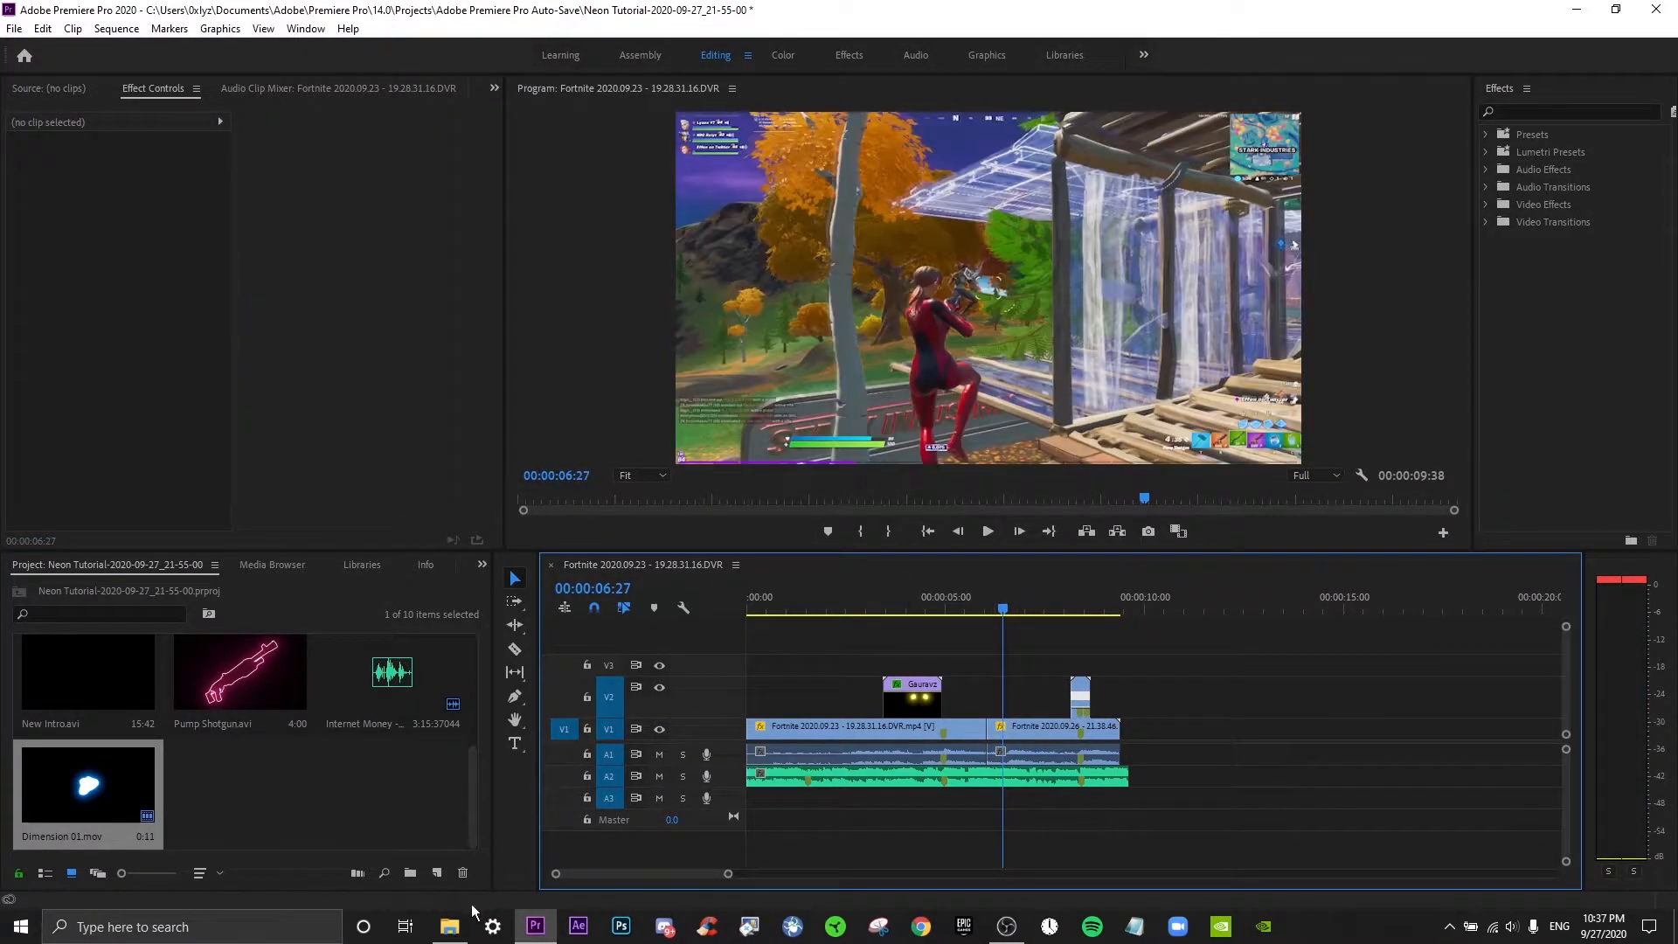
pyautogui.click(449, 927)
pyautogui.moveTo(841, 481); pyautogui.dragTo(975, 700)
pyautogui.click(977, 596)
pyautogui.moveTo(977, 596)
pyautogui.mouseDown()
pyautogui.moveTo(1040, 595)
pyautogui.moveTo(940, 600)
pyautogui.moveTo(1005, 593)
pyautogui.mouseUp()
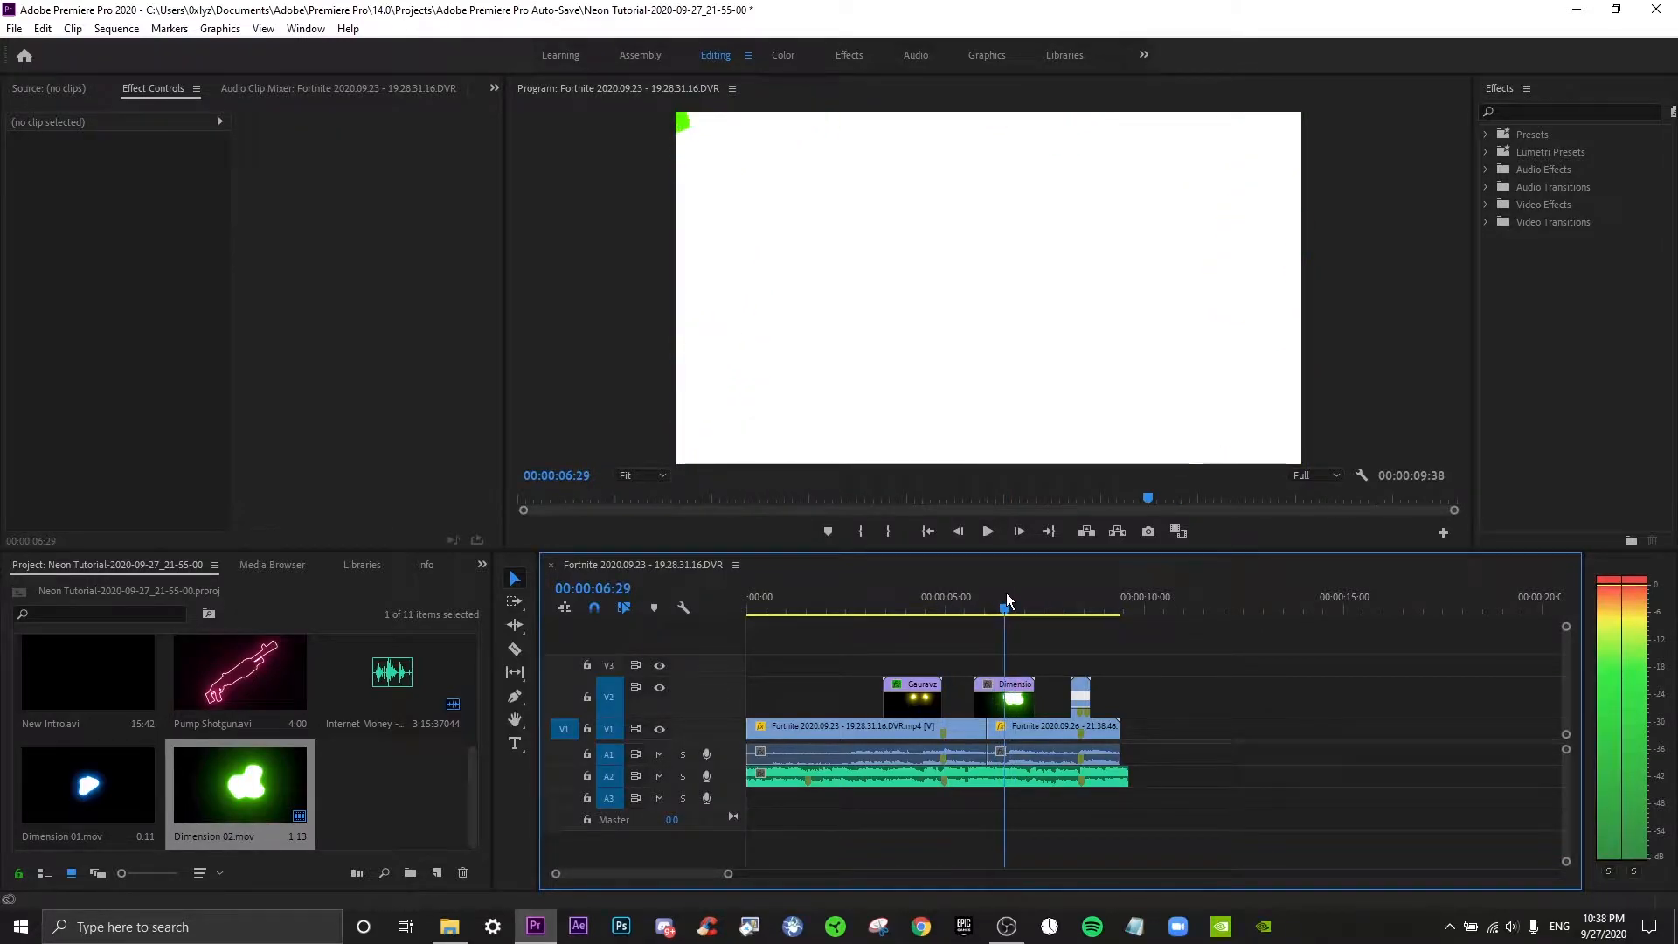
# Shift the Dimension 02 clip earlier on V2 so it is centered over the cut, and preview its frames.
pyautogui.click(1008, 705)
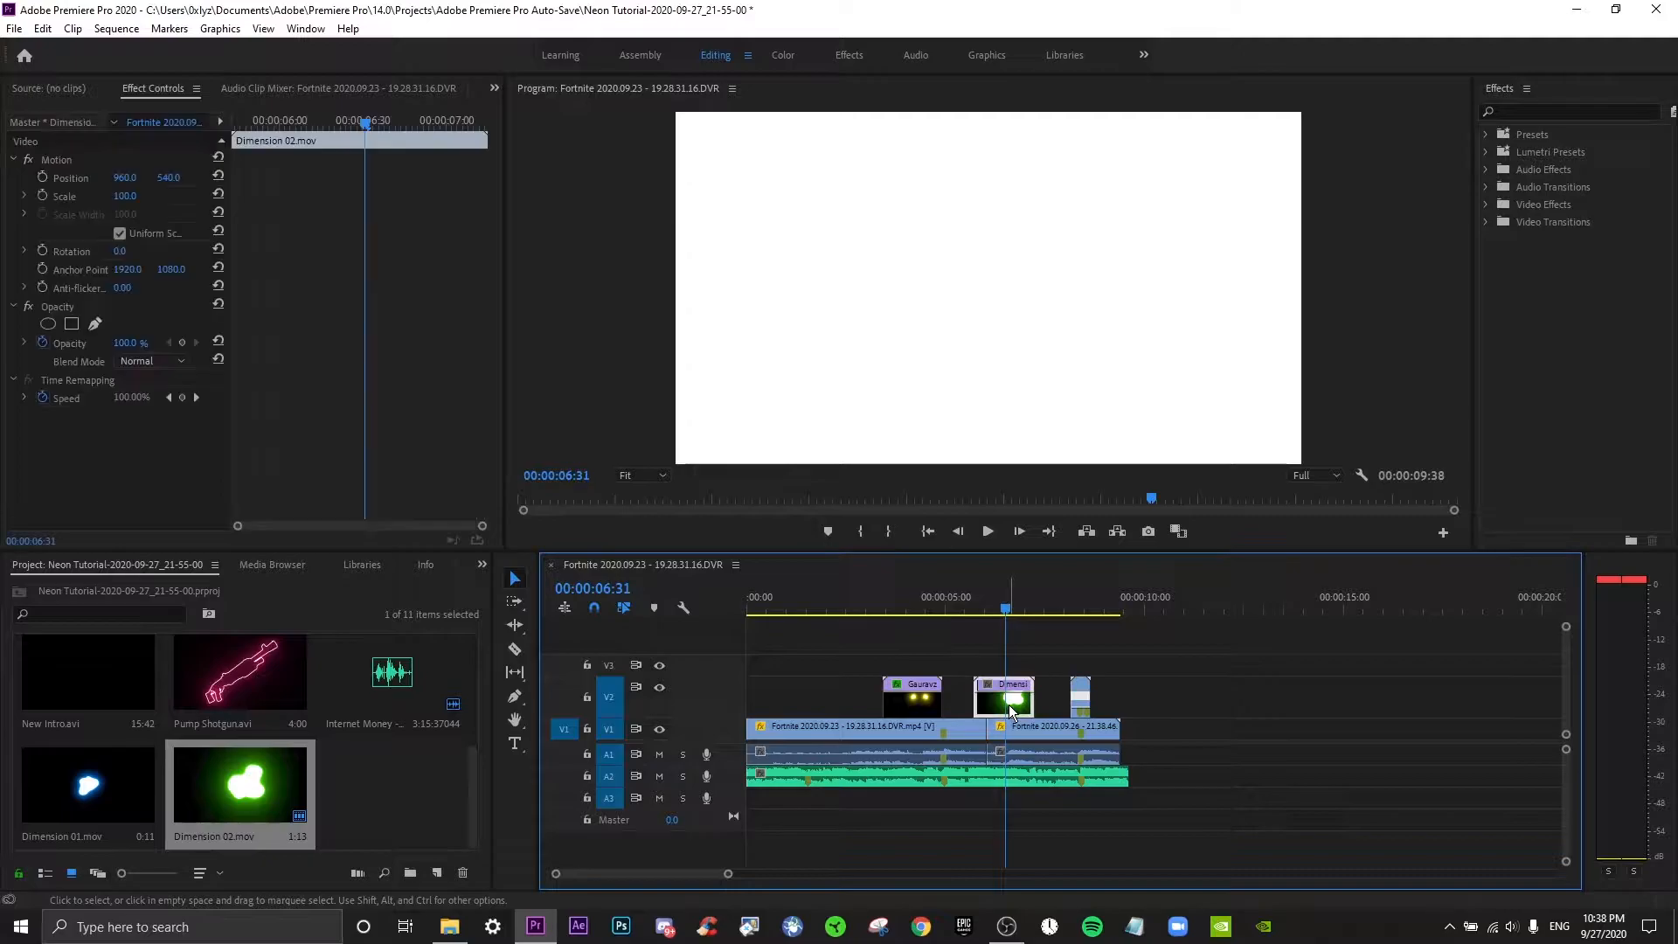
pyautogui.moveTo(1009, 705); pyautogui.dragTo(990, 705)
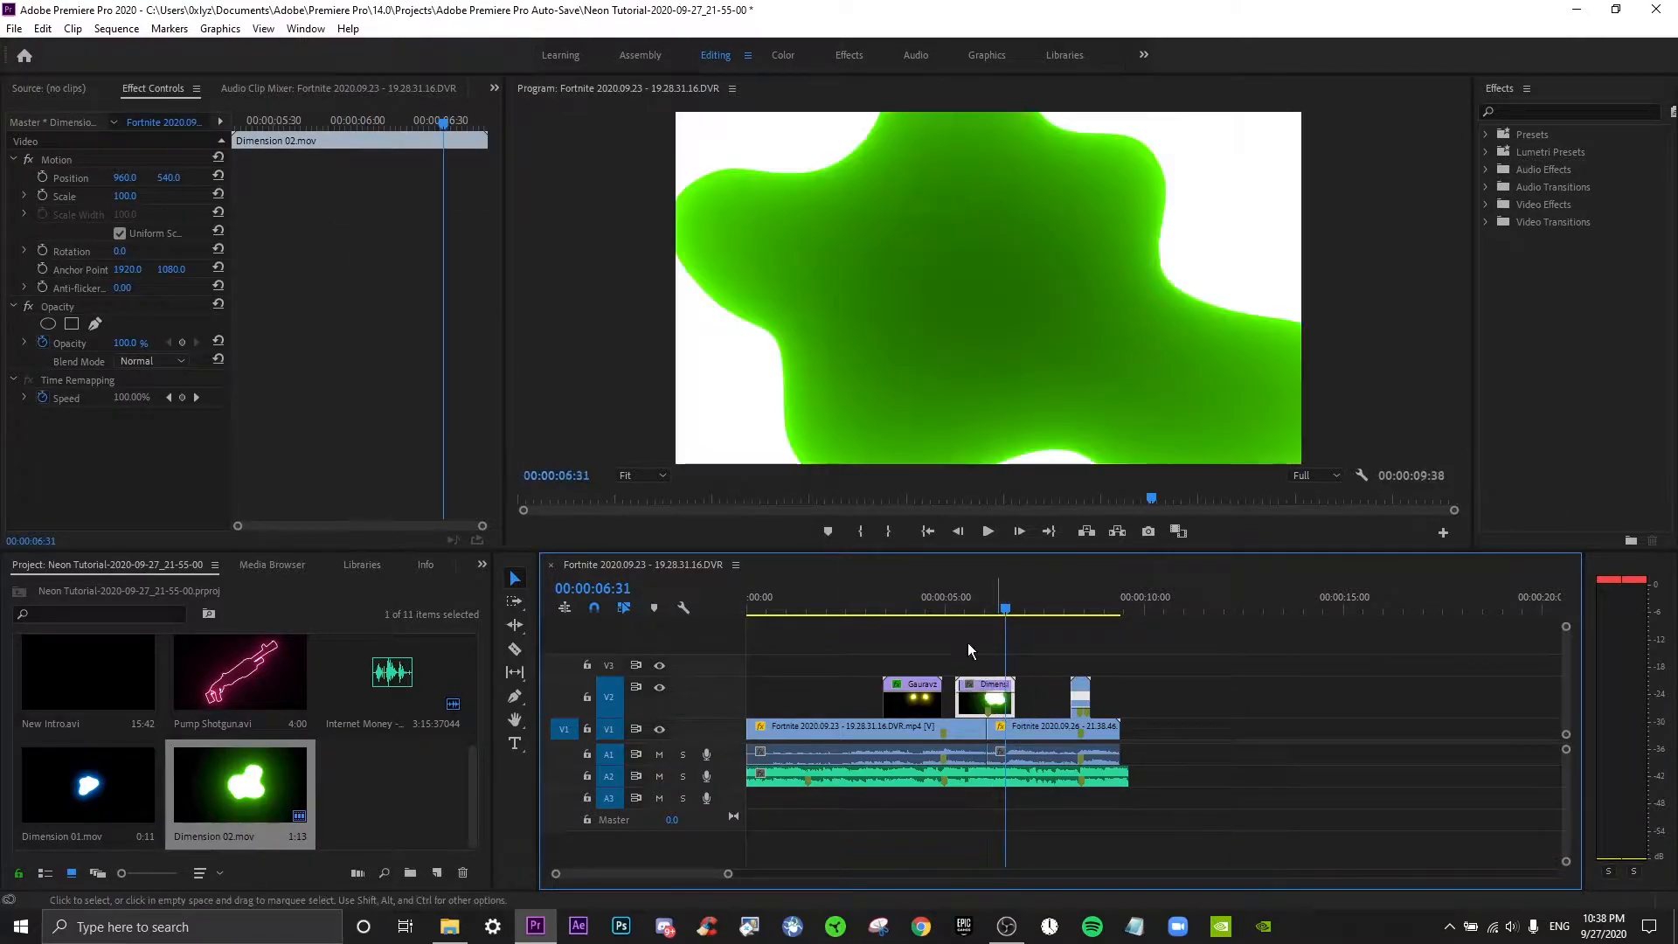
pyautogui.click(937, 605)
pyautogui.click(962, 620)
pyautogui.click(968, 608)
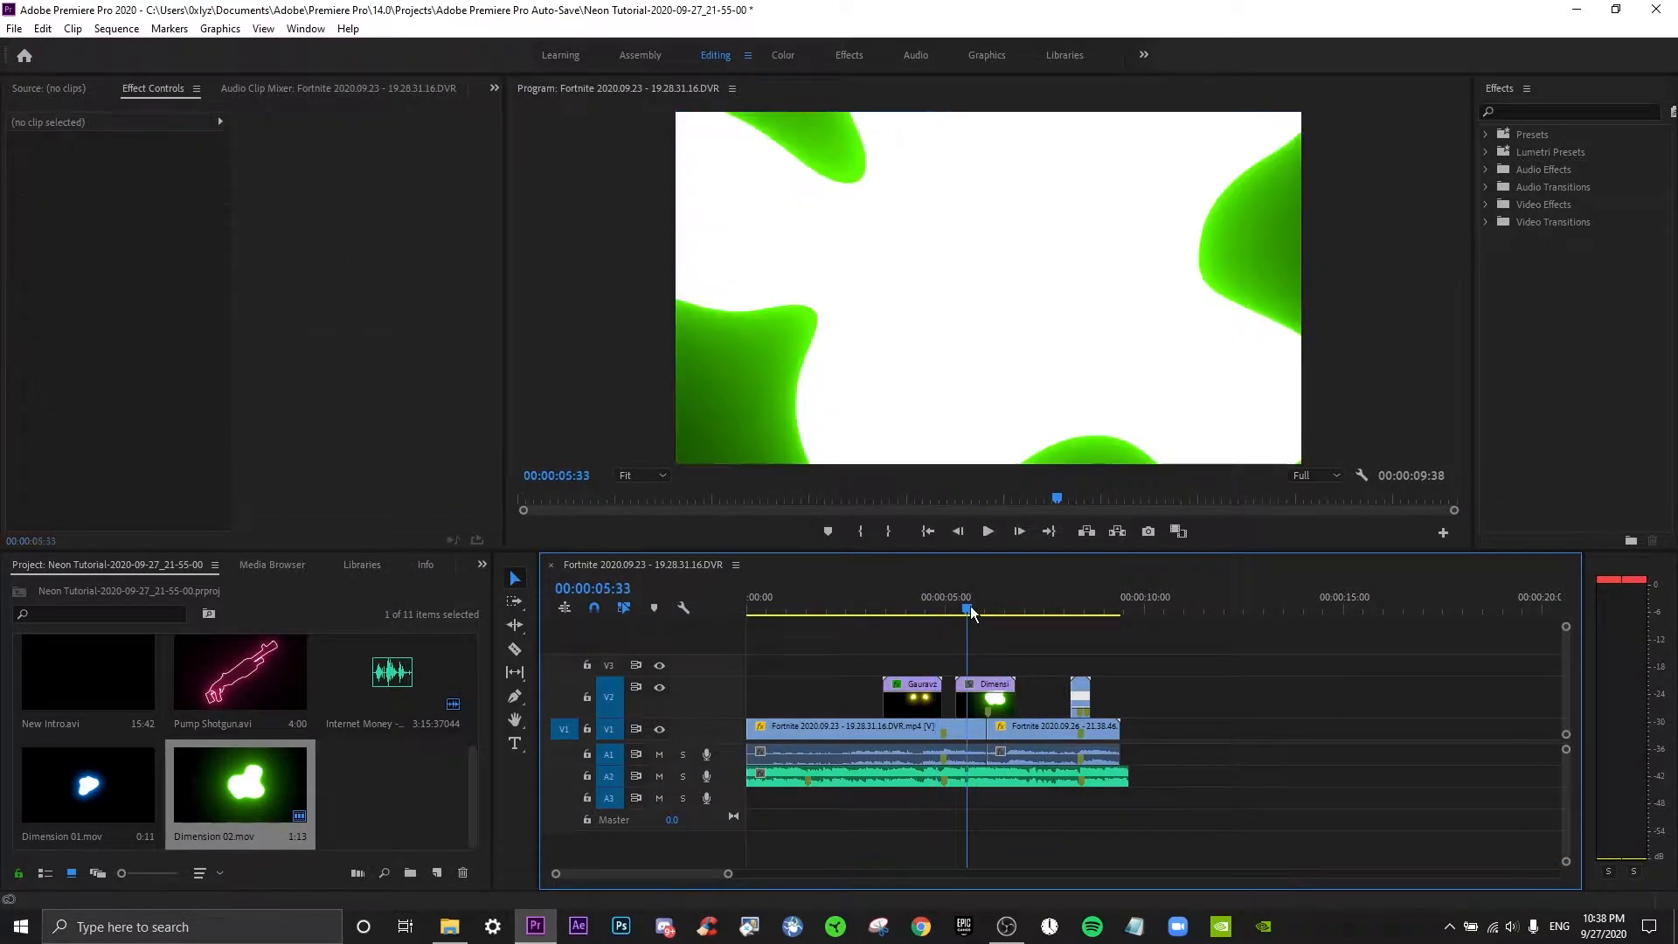
# Set the Dimension 02 clip's blend mode to Screen and play the transition.
pyautogui.click(972, 706)
pyautogui.click(147, 361)
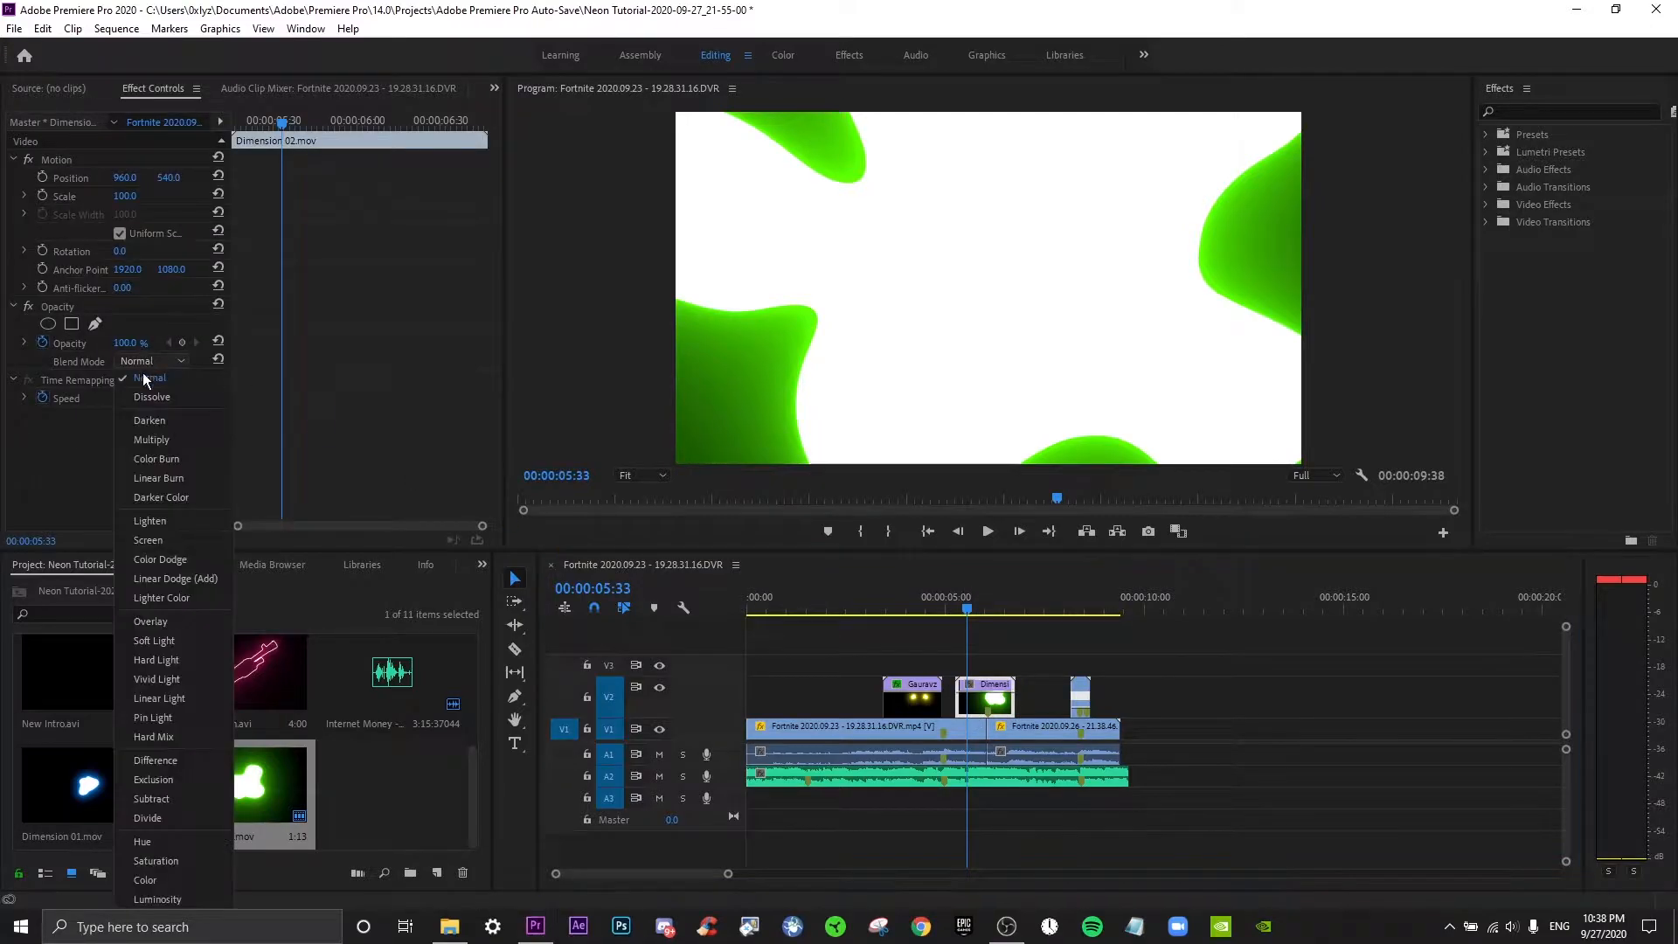
pyautogui.click(148, 540)
pyautogui.click(881, 610)
pyautogui.press('space')
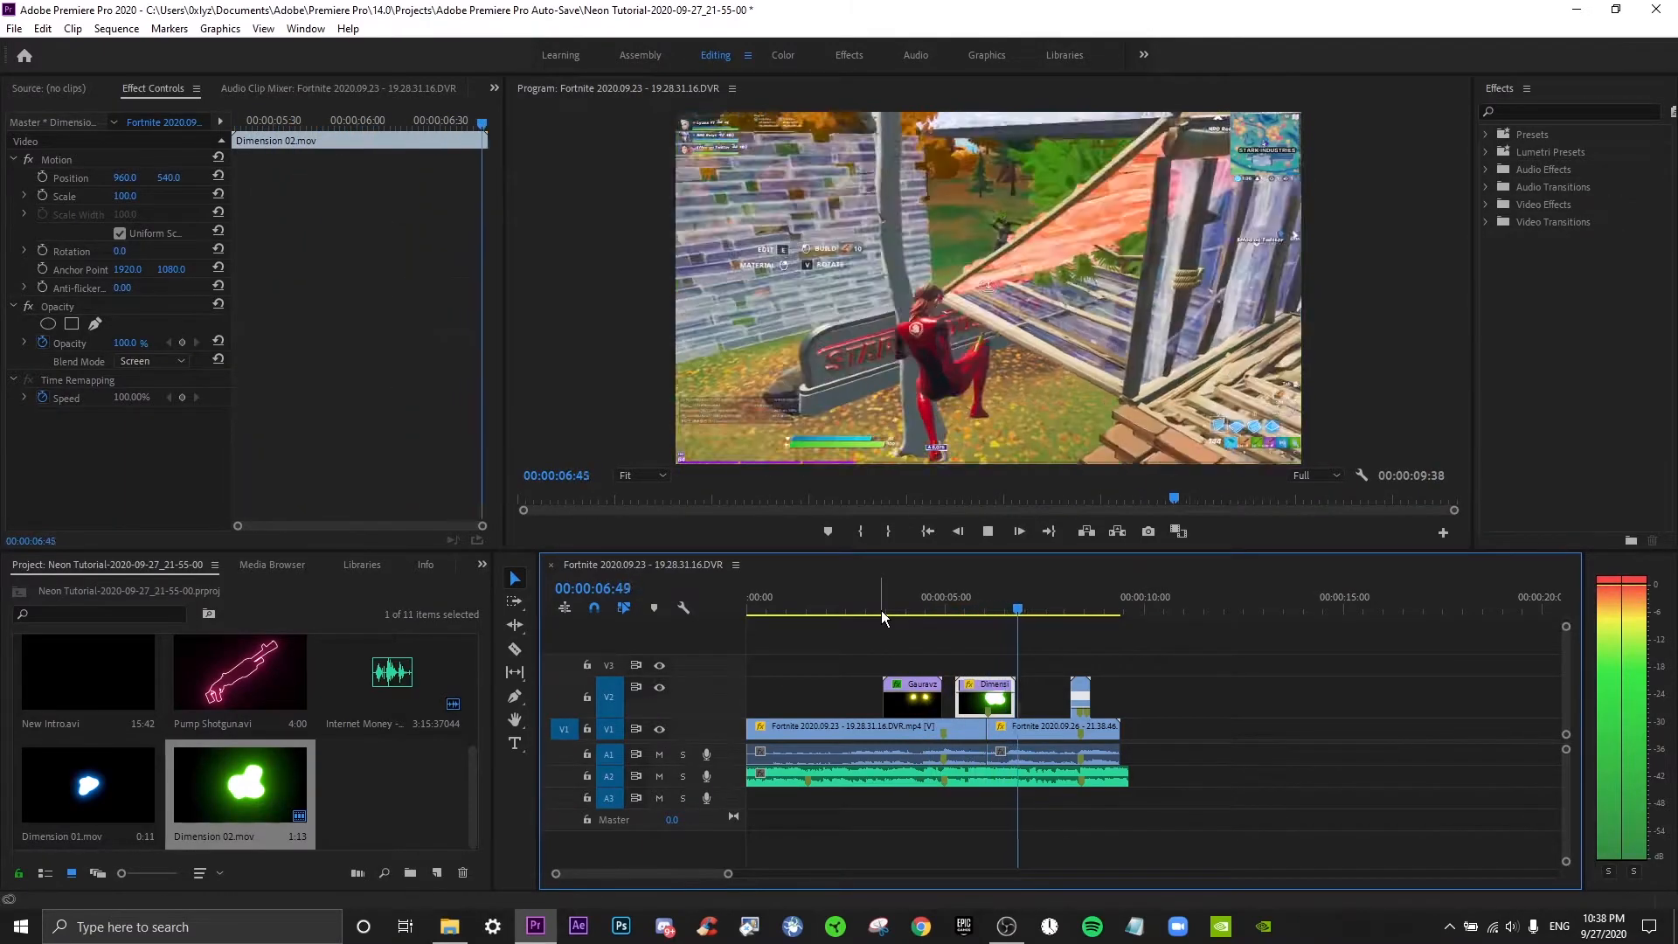
pyautogui.press('space')
pyautogui.click(959, 603)
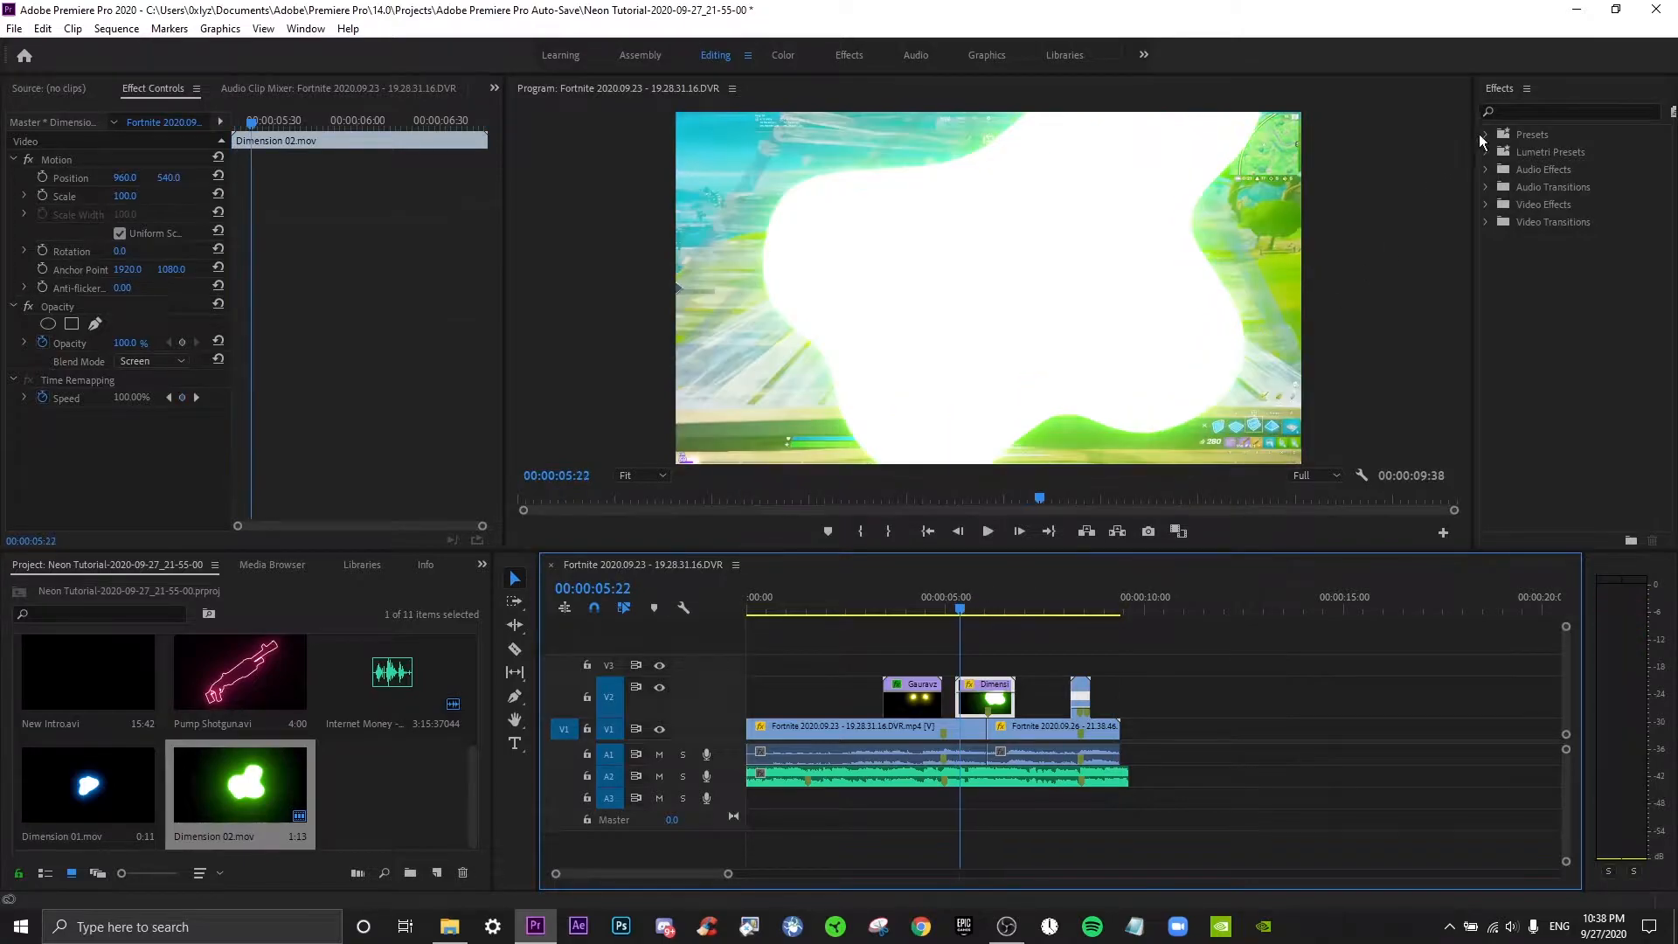
# Apply the Ultra Key Preset from the Effect Groups > Keying presets to the Dimension 02 clip and play the result.
pyautogui.click(1486, 134)
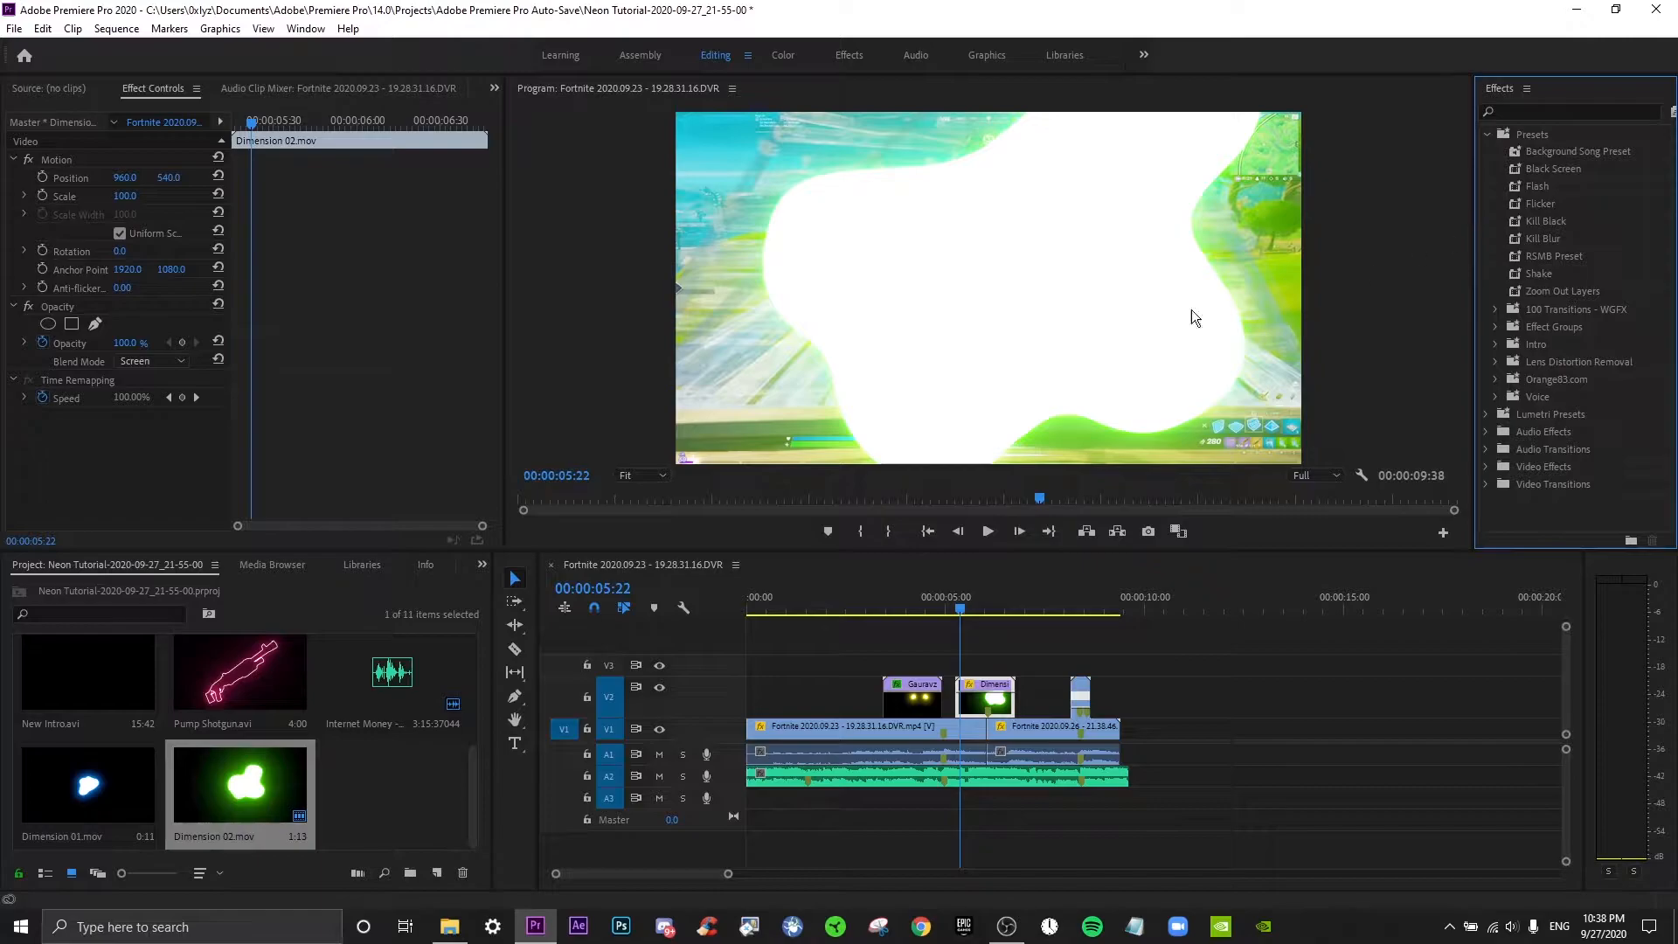
pyautogui.click(1496, 326)
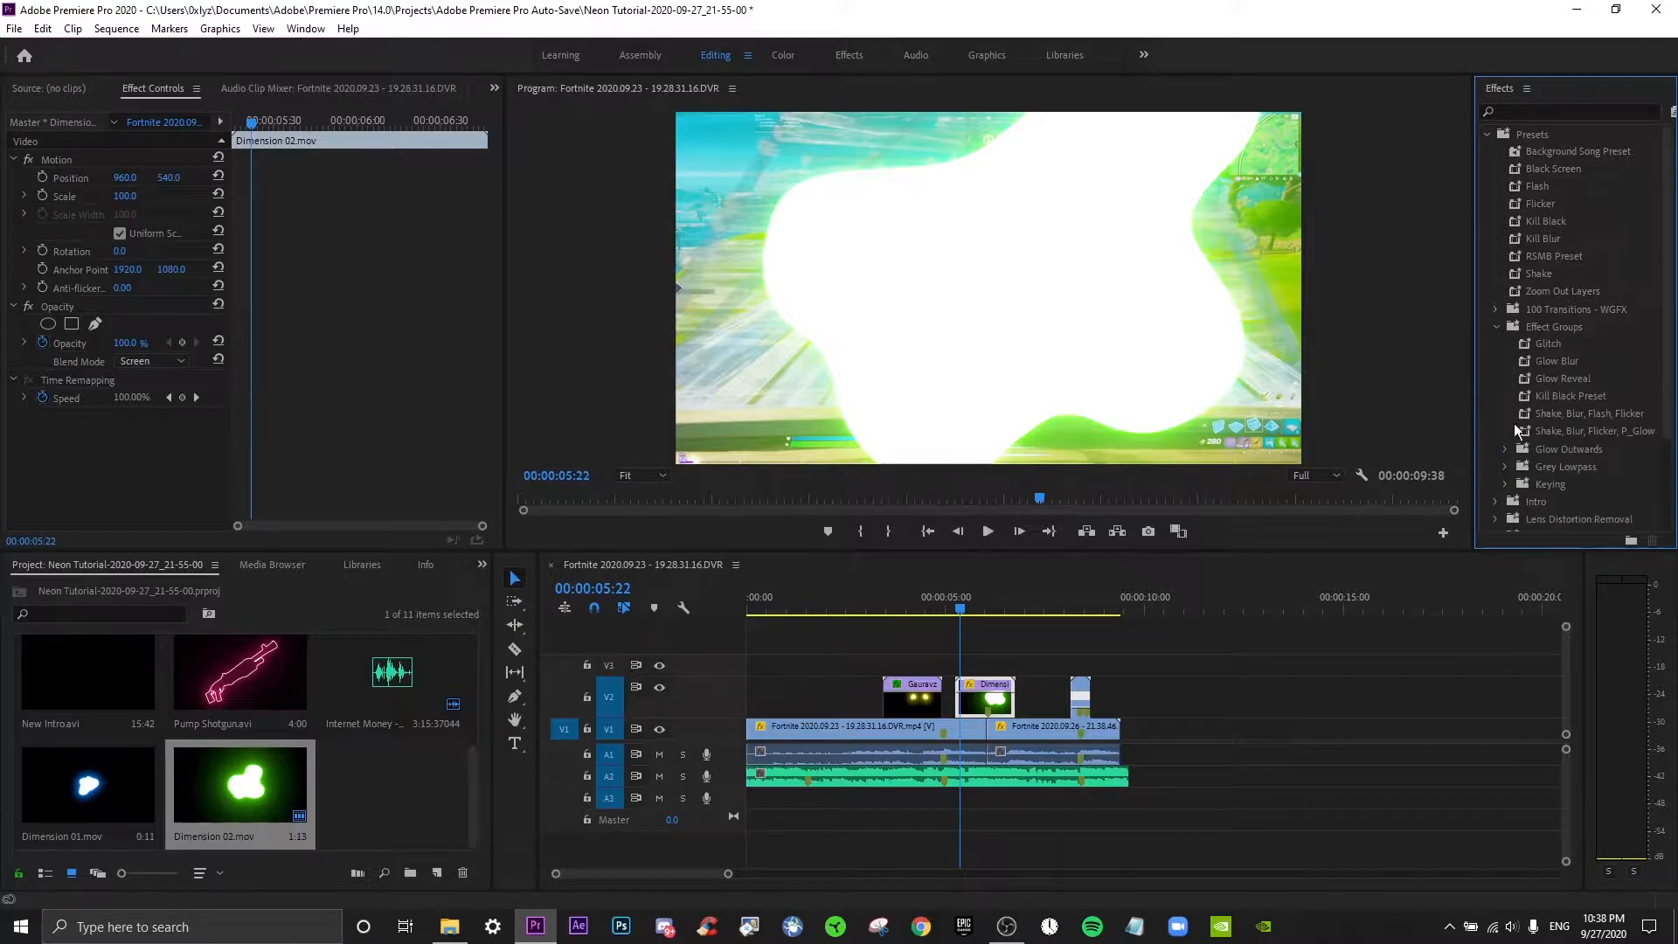
pyautogui.scroll(-1, 1551, 453)
pyautogui.moveTo(1573, 501); pyautogui.dragTo(986, 685)
pyautogui.press('space')
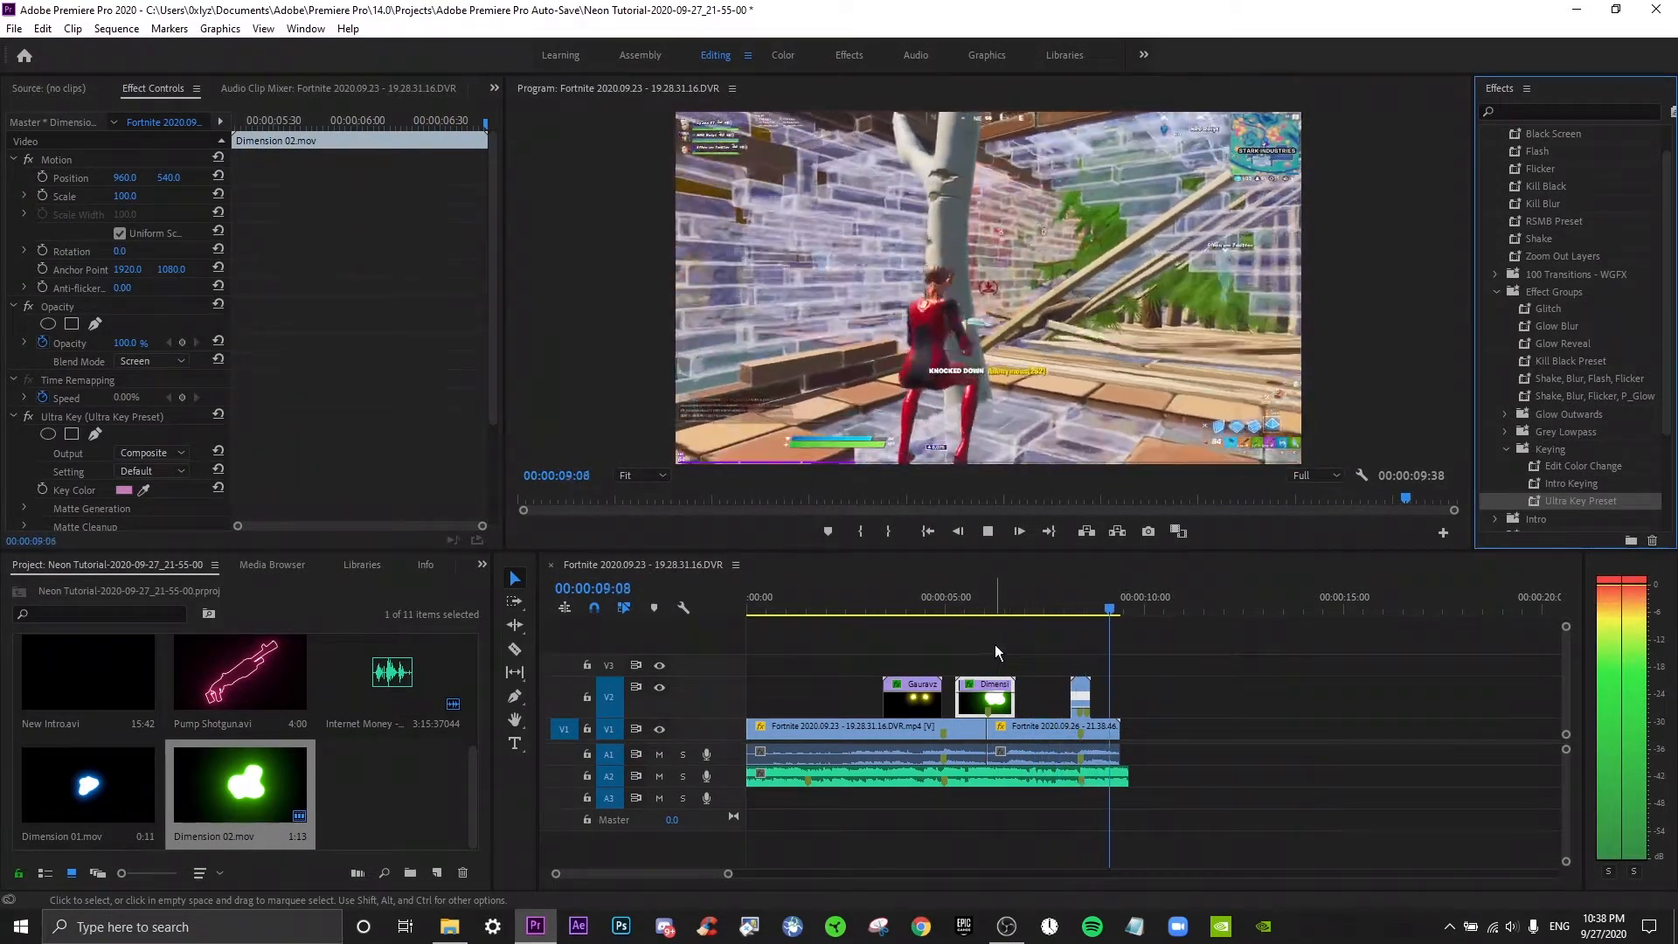
pyautogui.press('Home')
pyautogui.click(1059, 604)
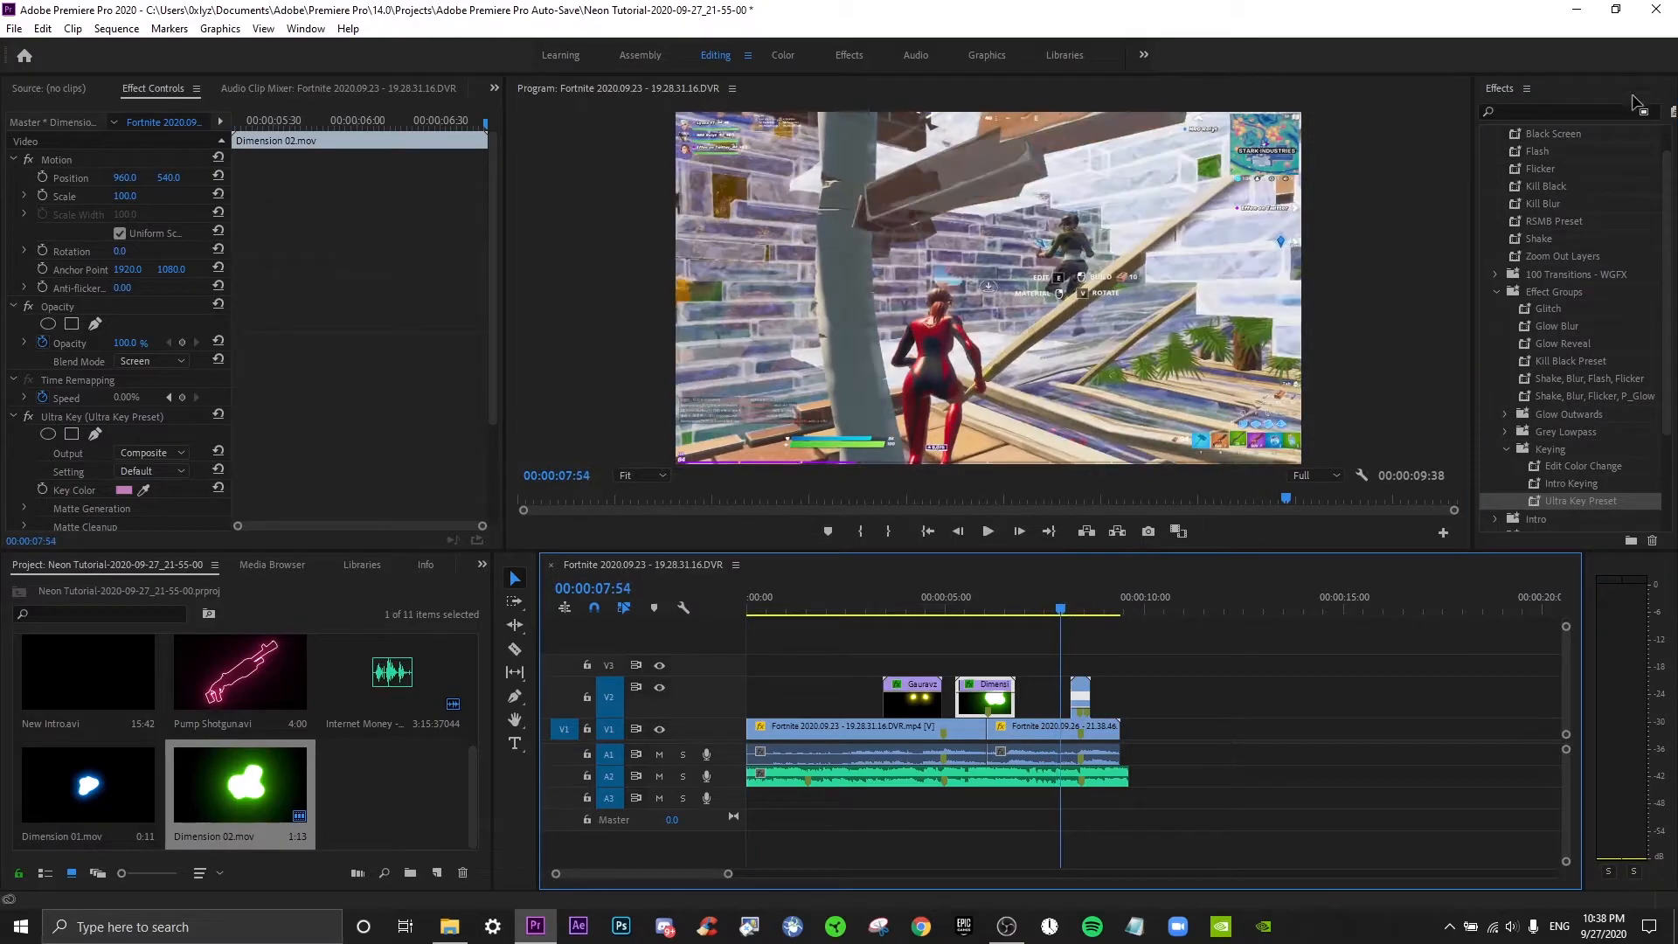
# Search the effects for "glow" and apply Sapphire Lighting's S_Glow to the overlay clip above the second gameplay clip.
pyautogui.click(1555, 112)
pyautogui.write('glow')
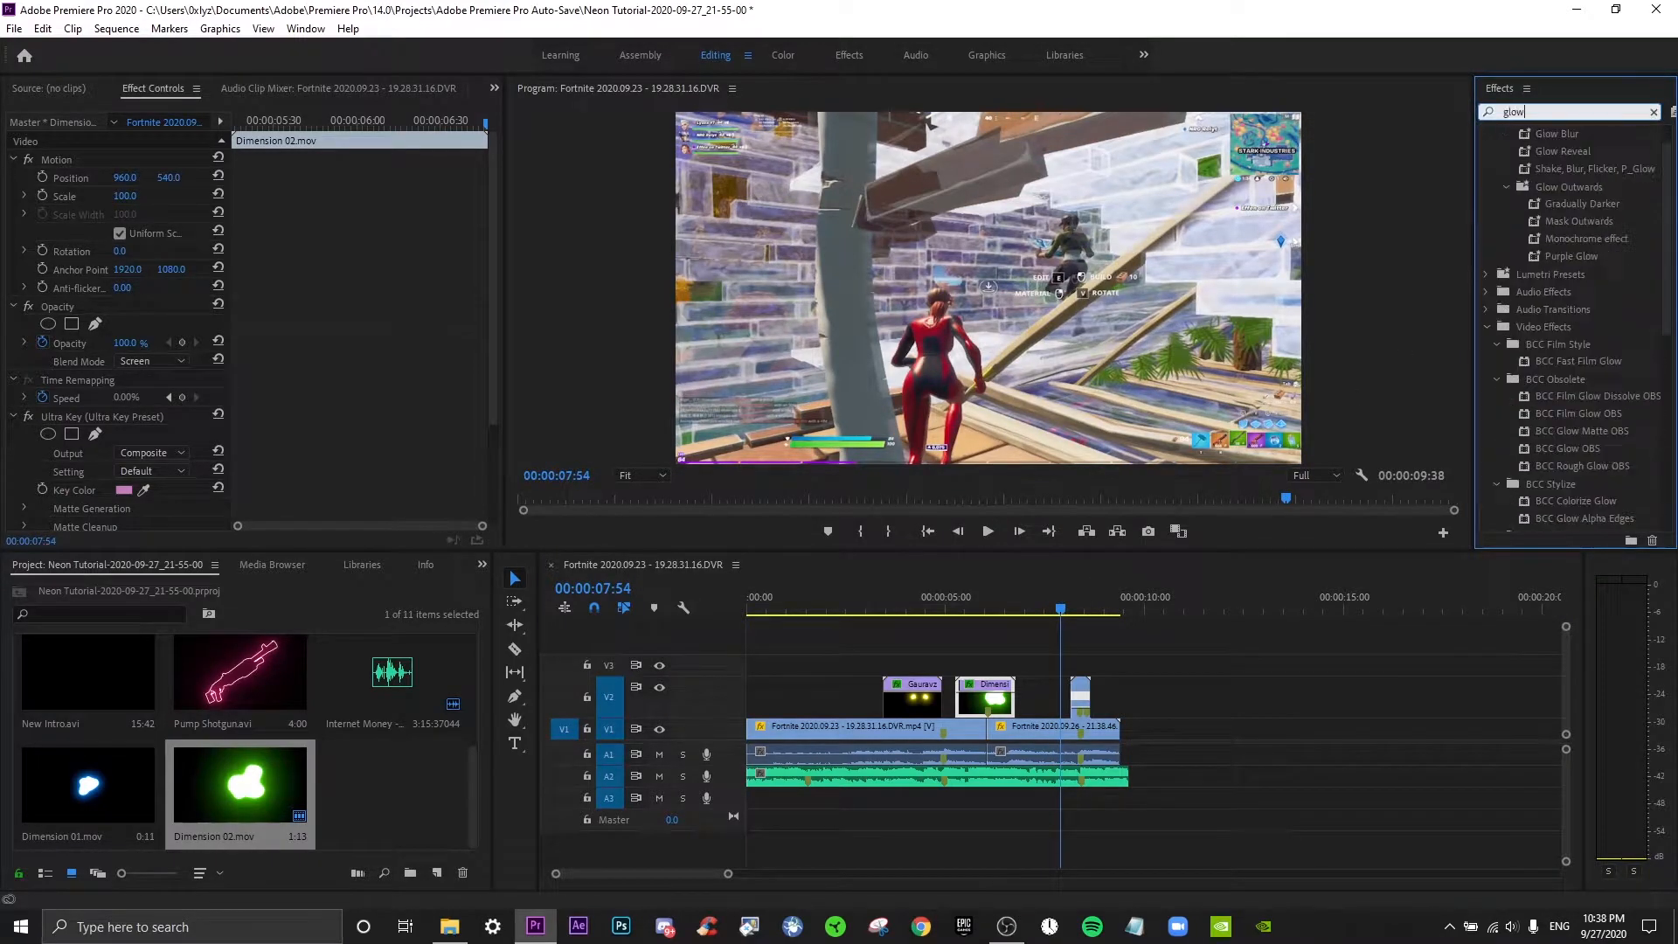
pyautogui.scroll(1, 1567, 217)
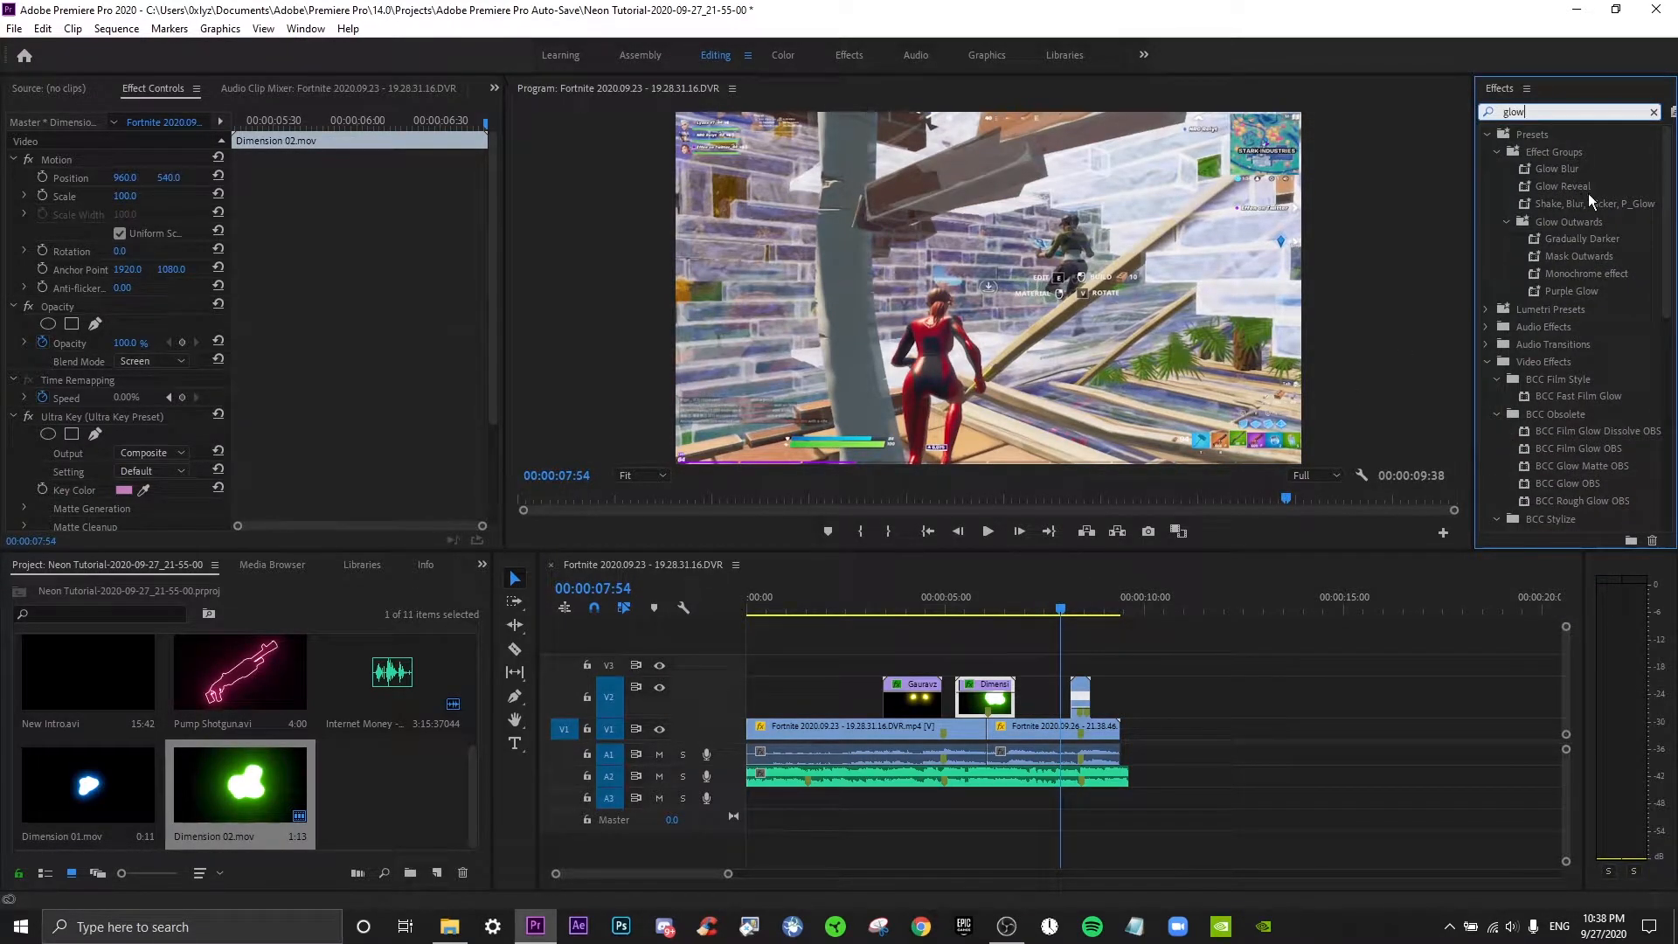
pyautogui.click(1074, 610)
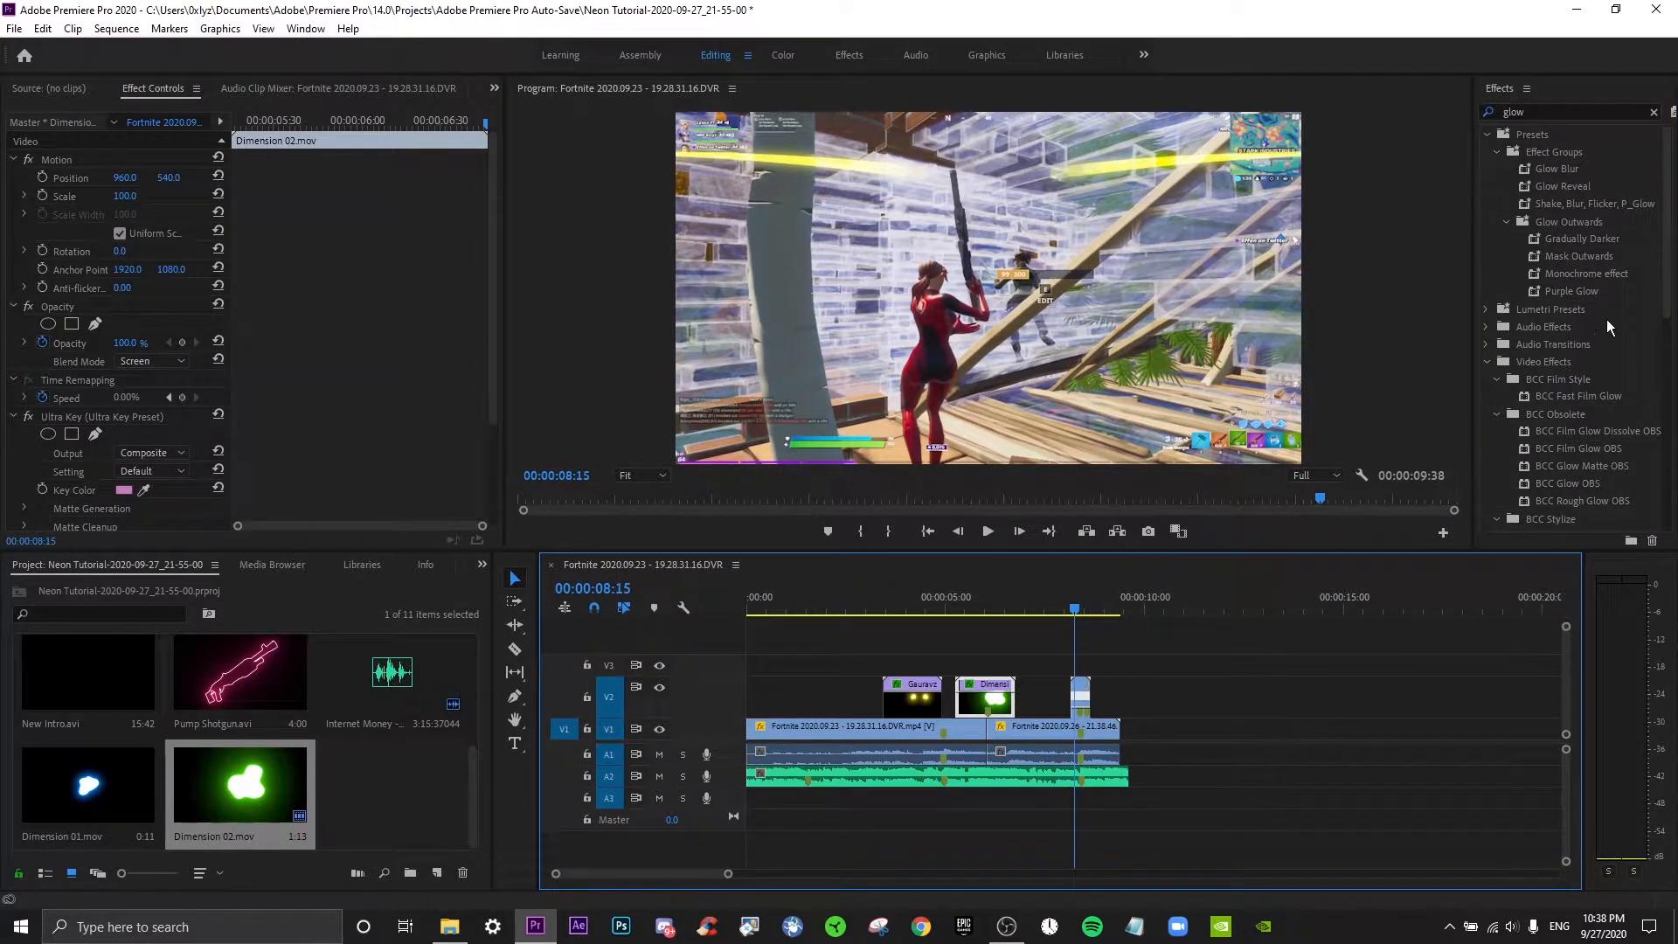
pyautogui.scroll(-5, 1579, 373)
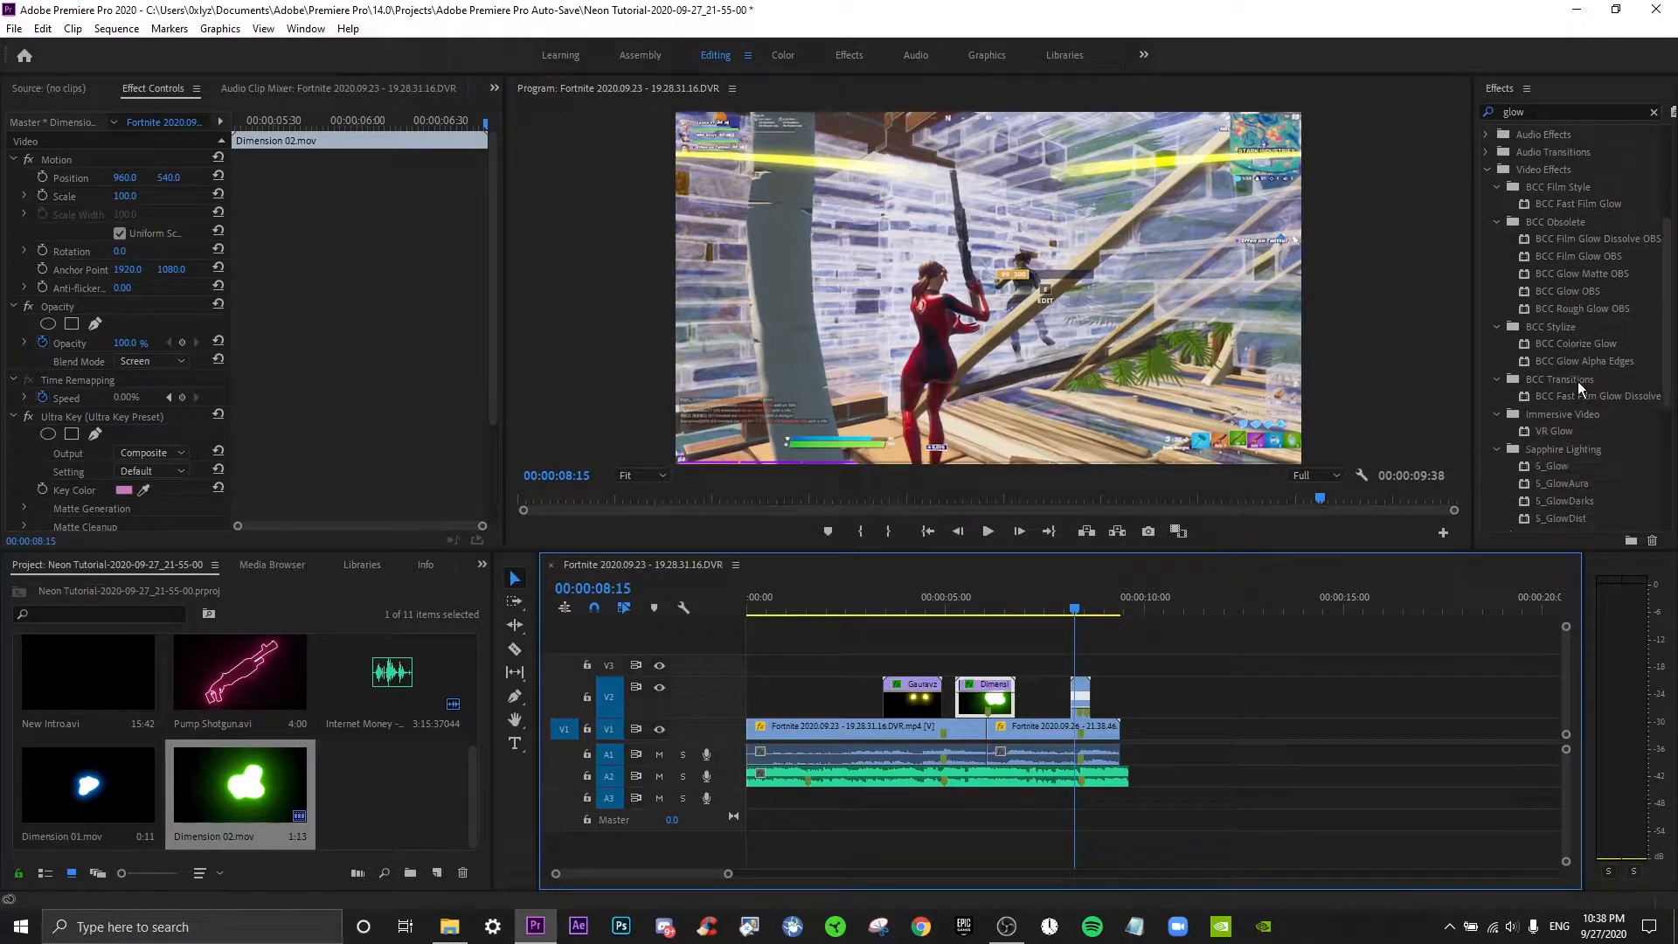
pyautogui.moveTo(1565, 395); pyautogui.dragTo(1083, 699)
# Set the overlay's S_Glow Brightness to 4 and Glow Width to 150, and play the result.
pyautogui.moveTo(480, 430); pyautogui.dragTo(348, 470)
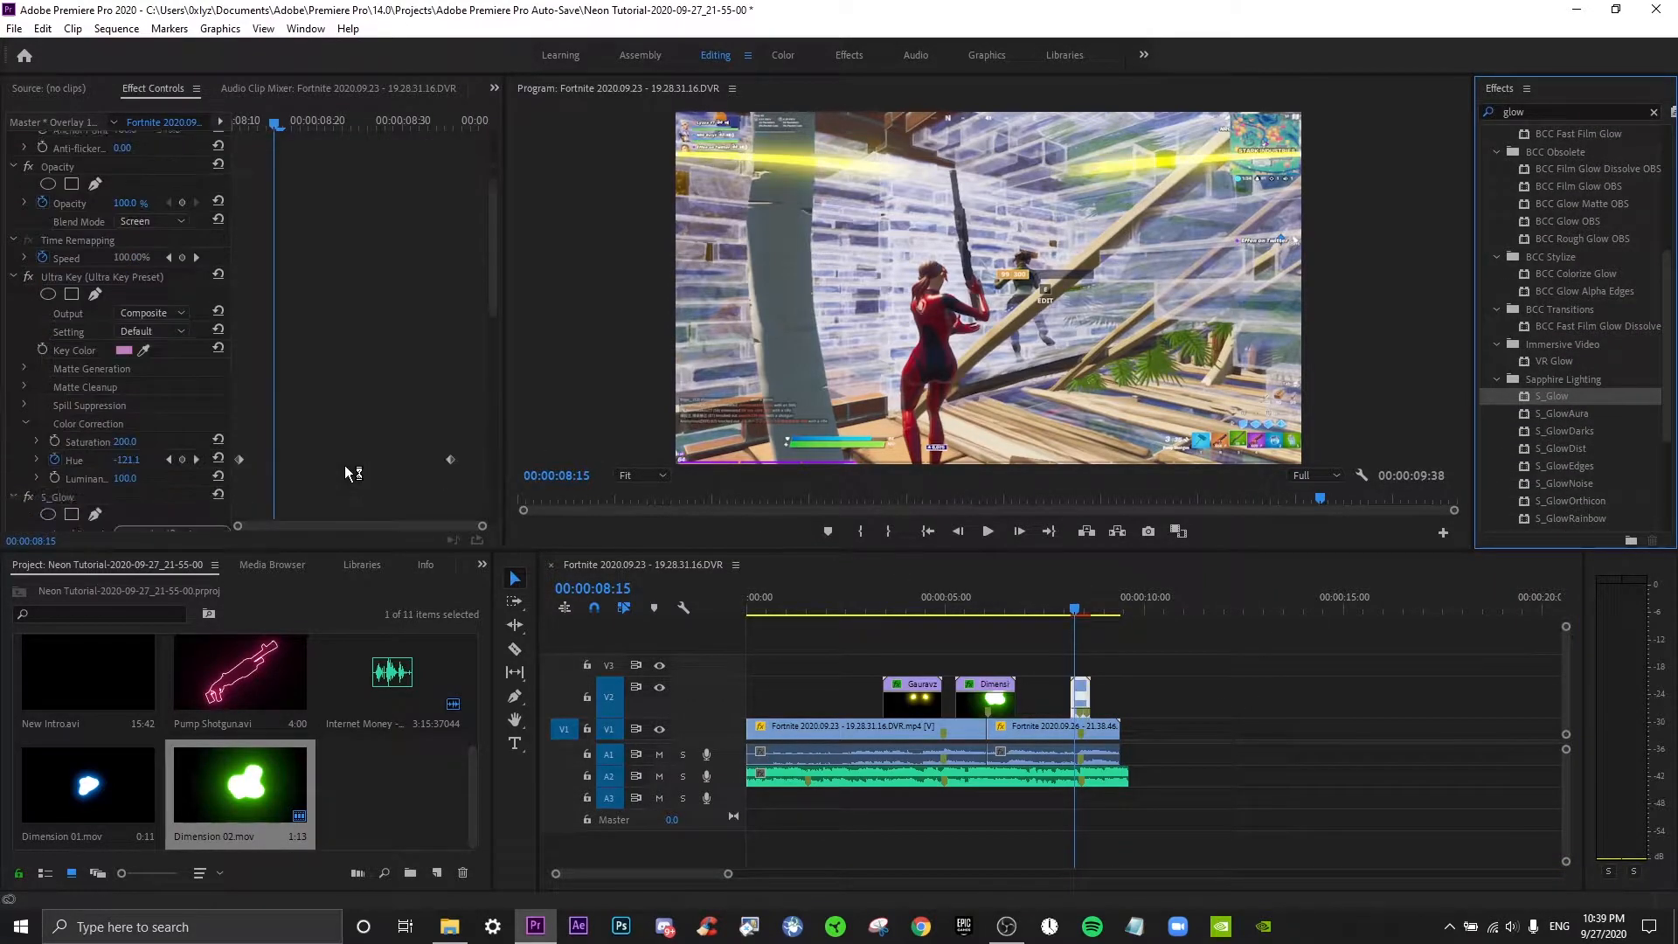
pyautogui.scroll(-4, 345, 465)
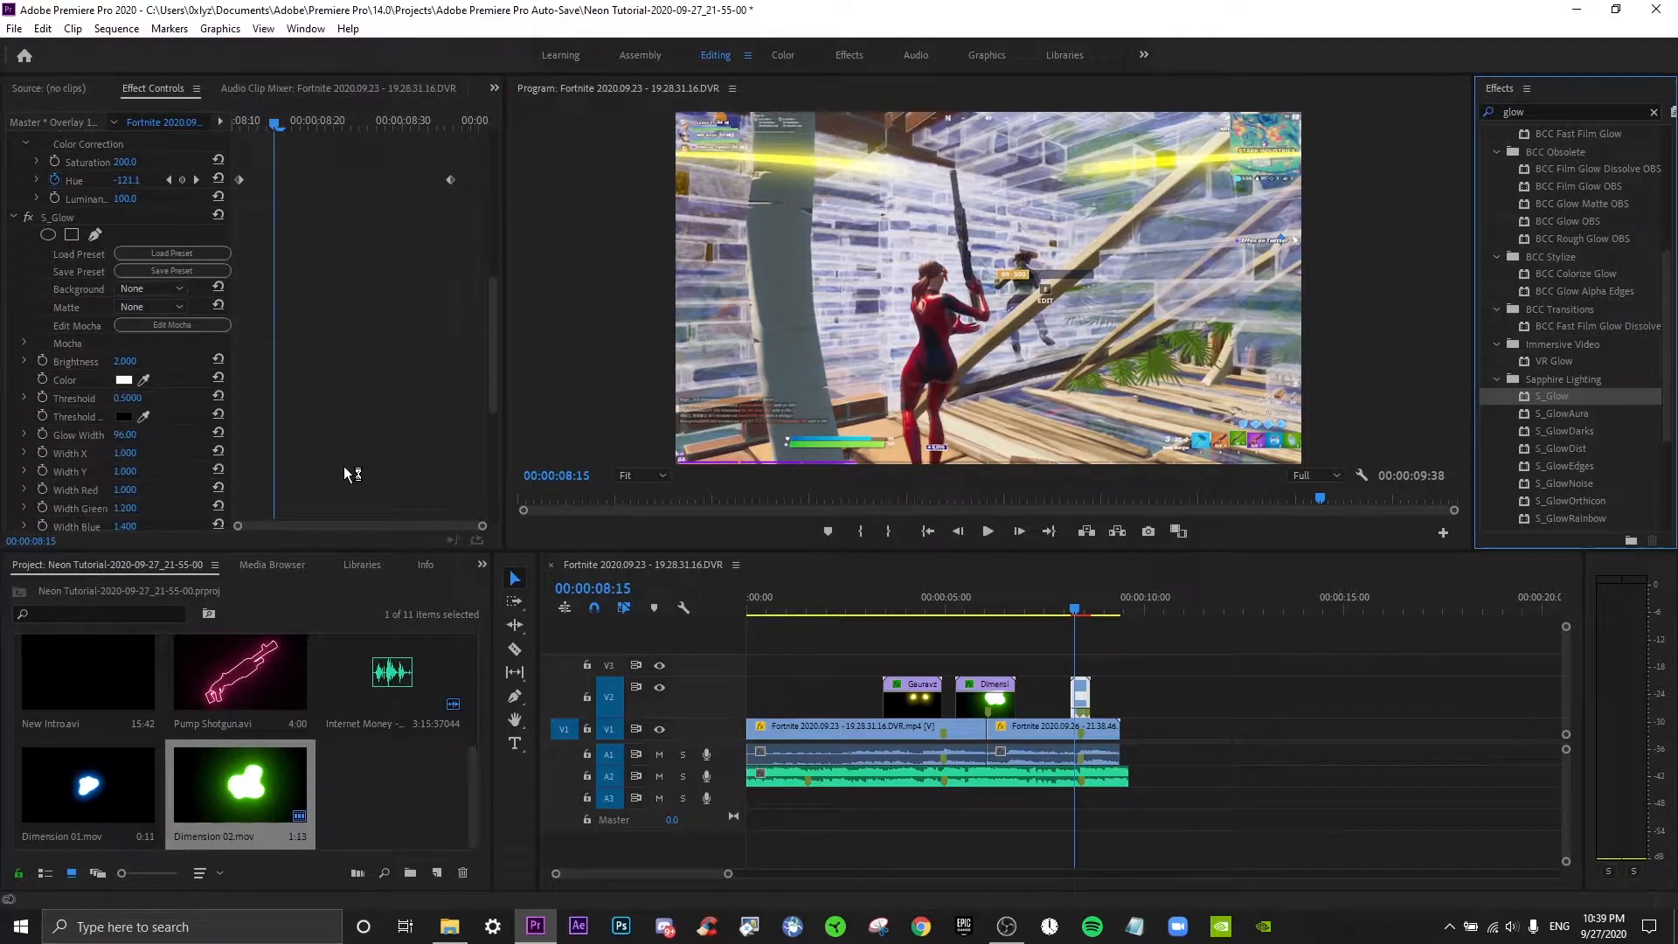
pyautogui.moveTo(114, 364)
pyautogui.mouseDown()
pyautogui.moveTo(302, 364)
pyautogui.moveTo(112, 364)
pyautogui.moveTo(140, 366)
pyautogui.mouseUp()
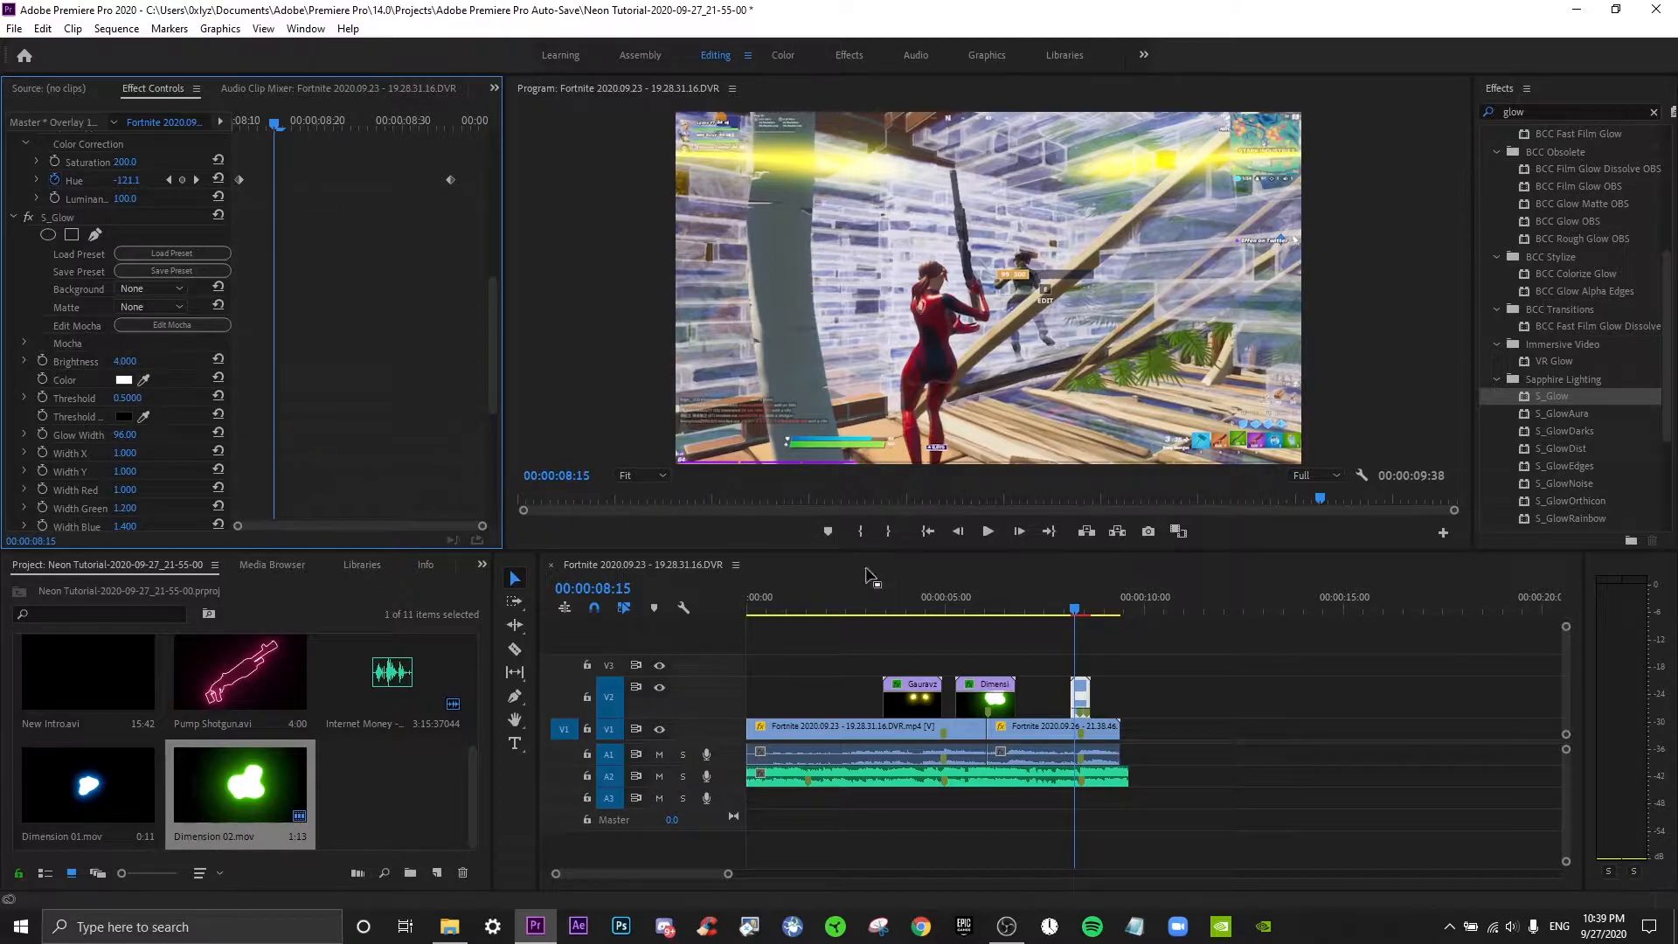
pyautogui.moveTo(1069, 609); pyautogui.dragTo(1077, 612)
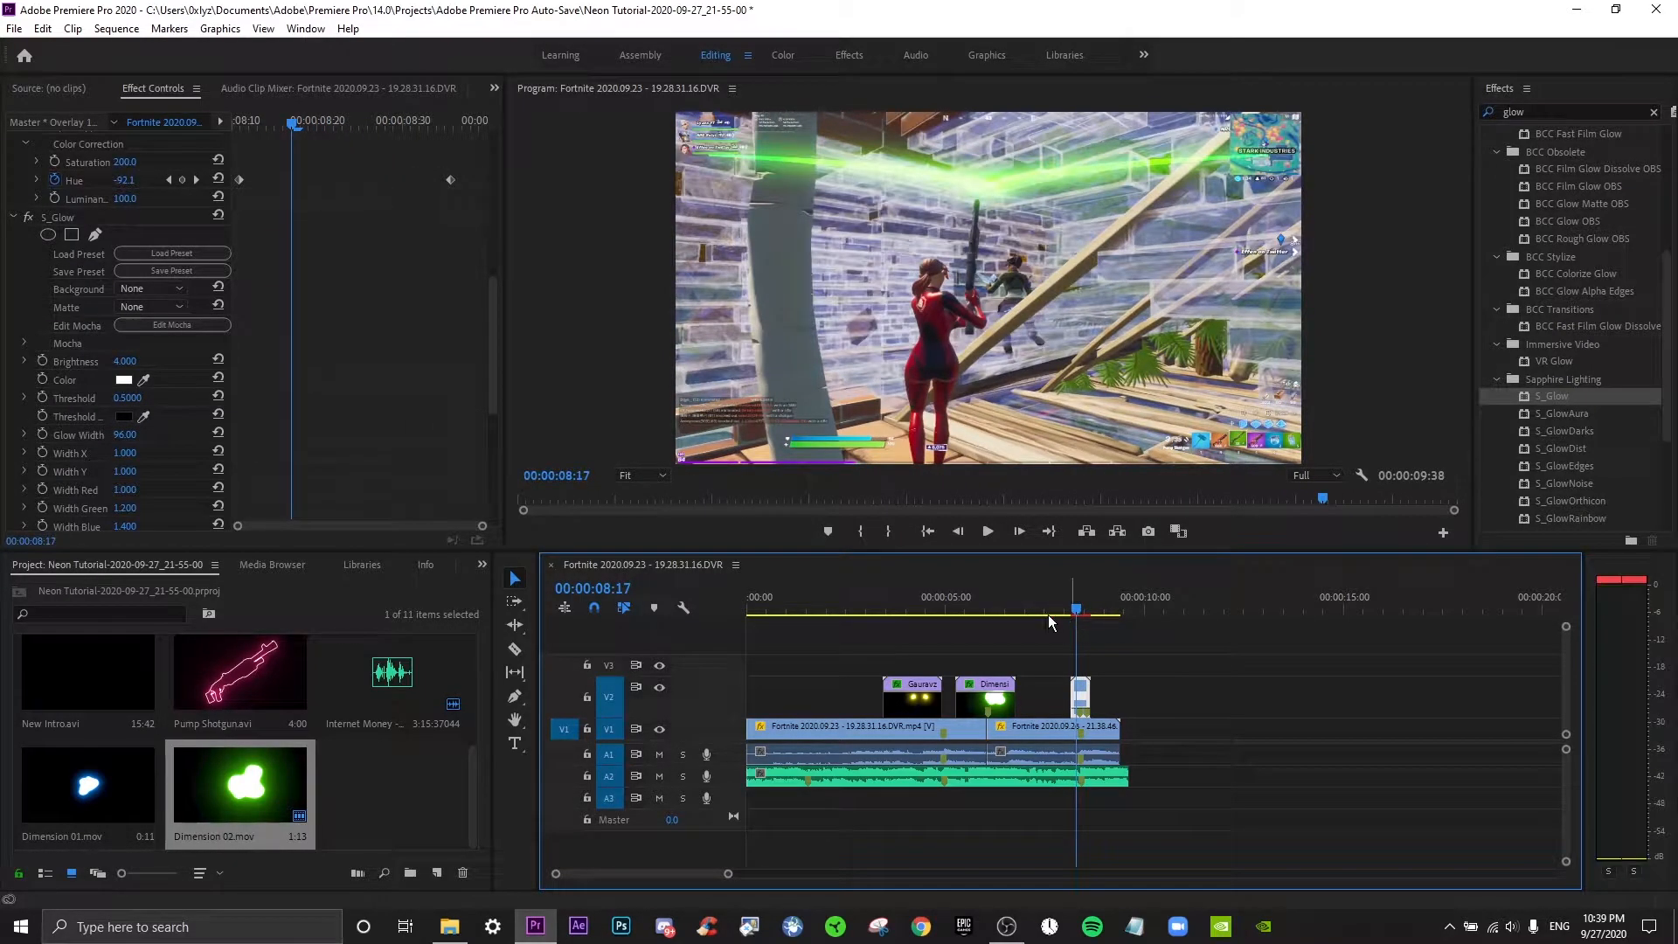
pyautogui.click(140, 433)
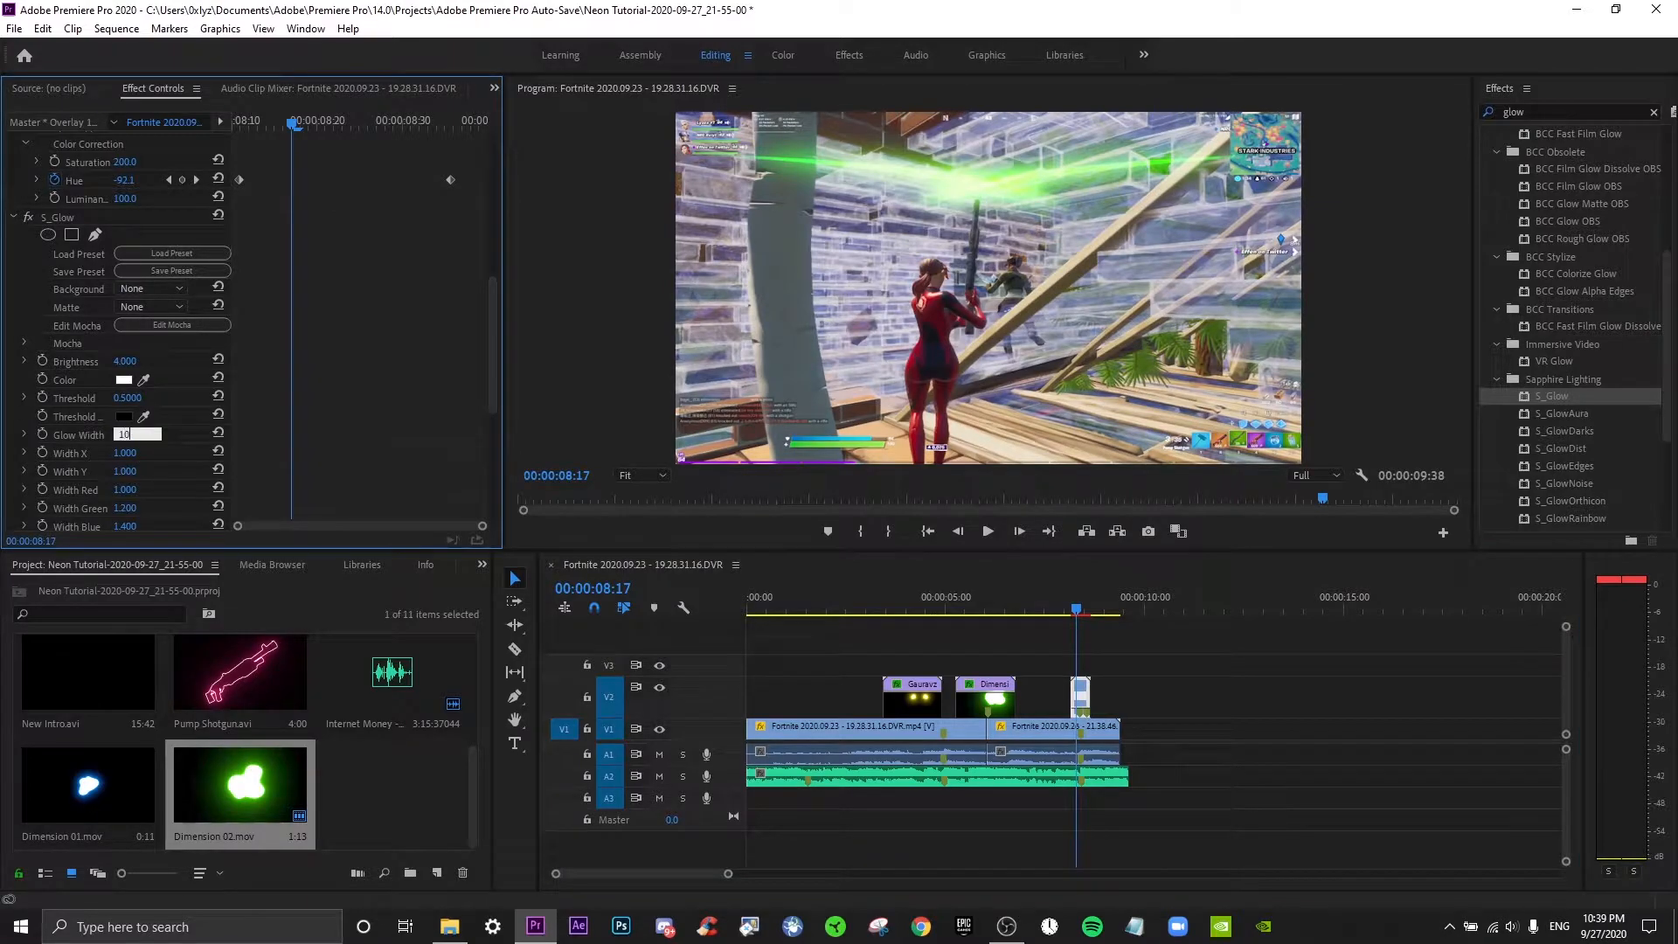
pyautogui.write('150')
pyautogui.press('Return')
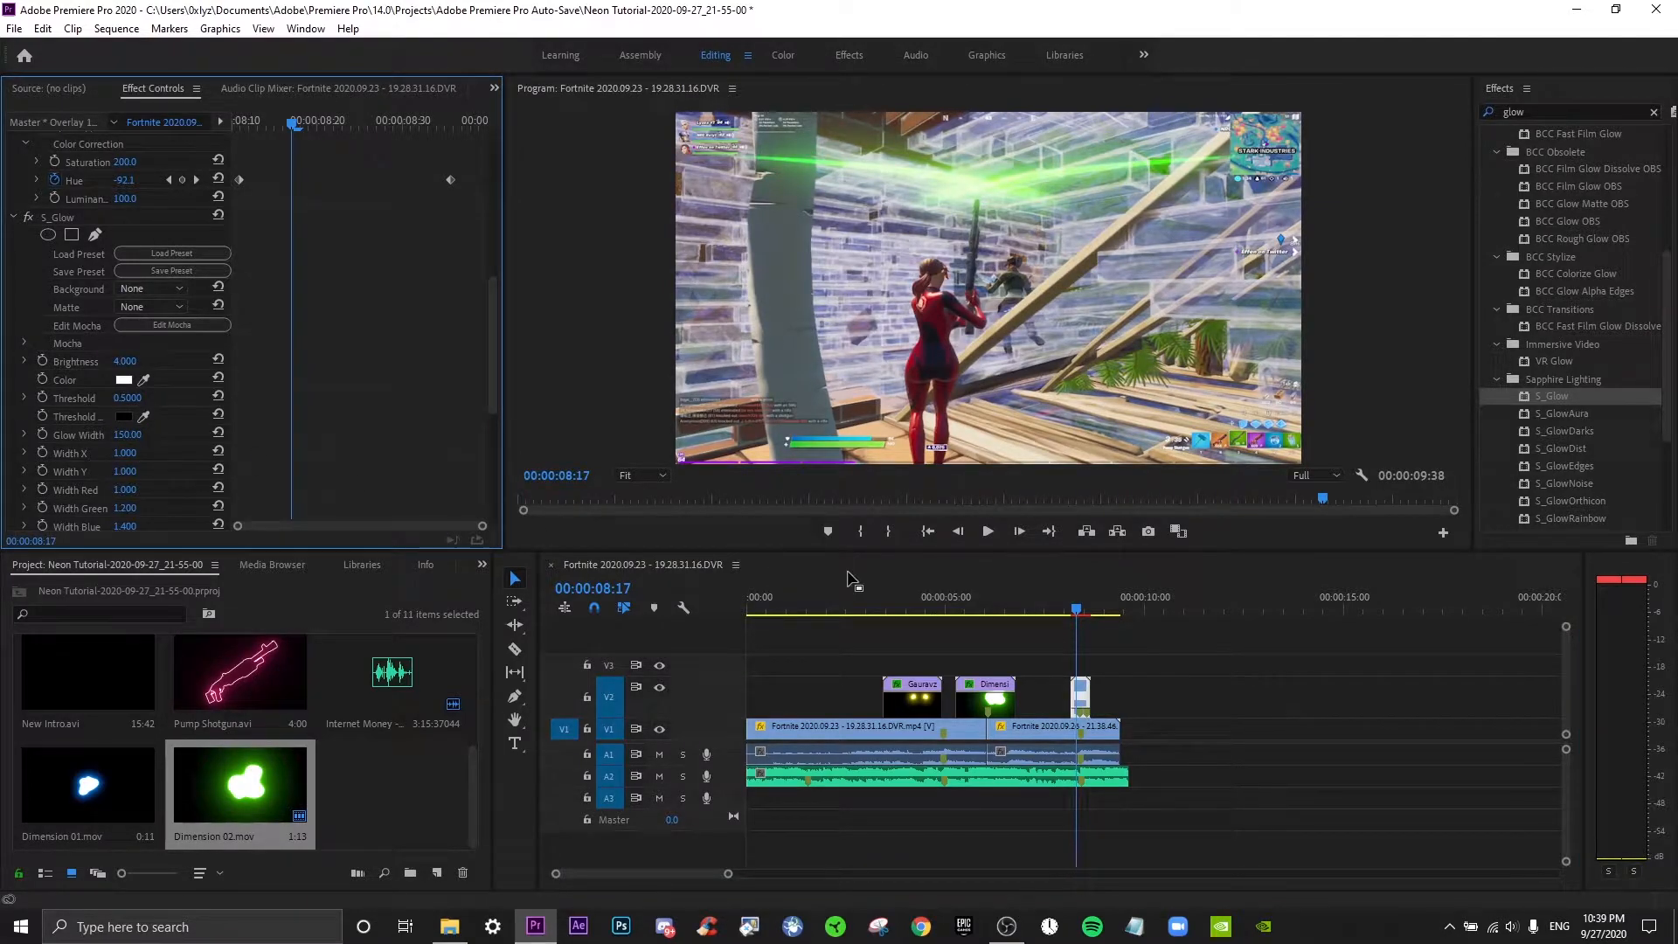
pyautogui.click(1048, 605)
pyautogui.press('space')
pyautogui.moveTo(1094, 604); pyautogui.dragTo(1082, 605)
# Try an S_Glow Brightness of 10, settle on 5, and scrub through the overlay.
pyautogui.click(131, 361)
pyautogui.write('10')
pyautogui.press('Return')
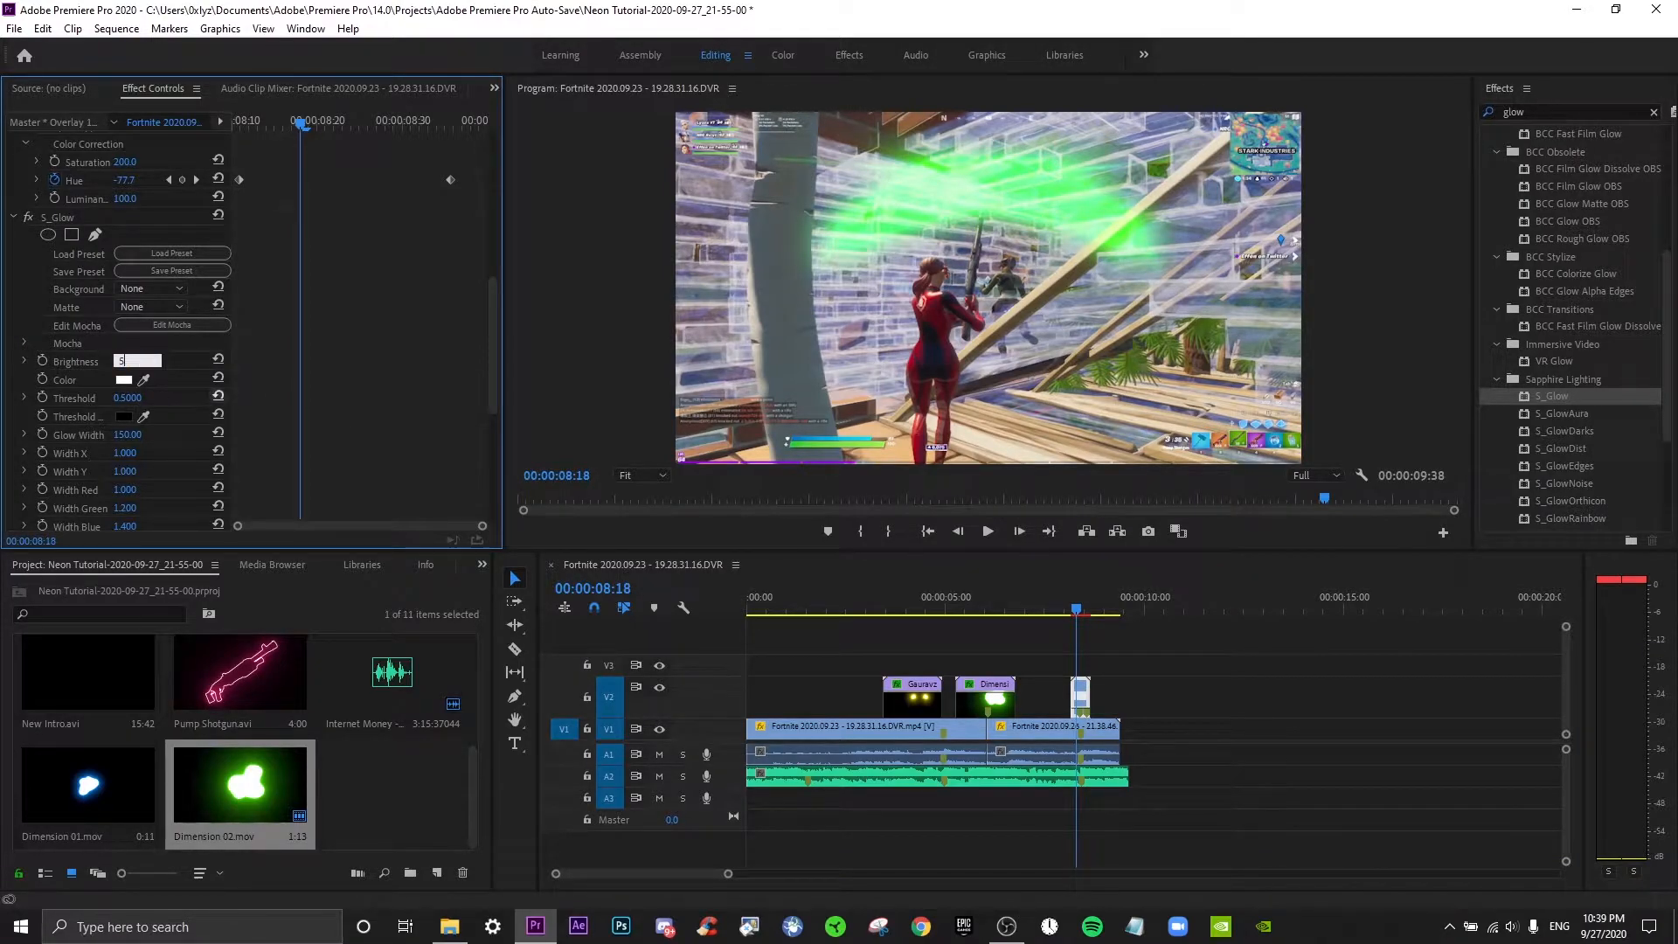
pyautogui.press('Return')
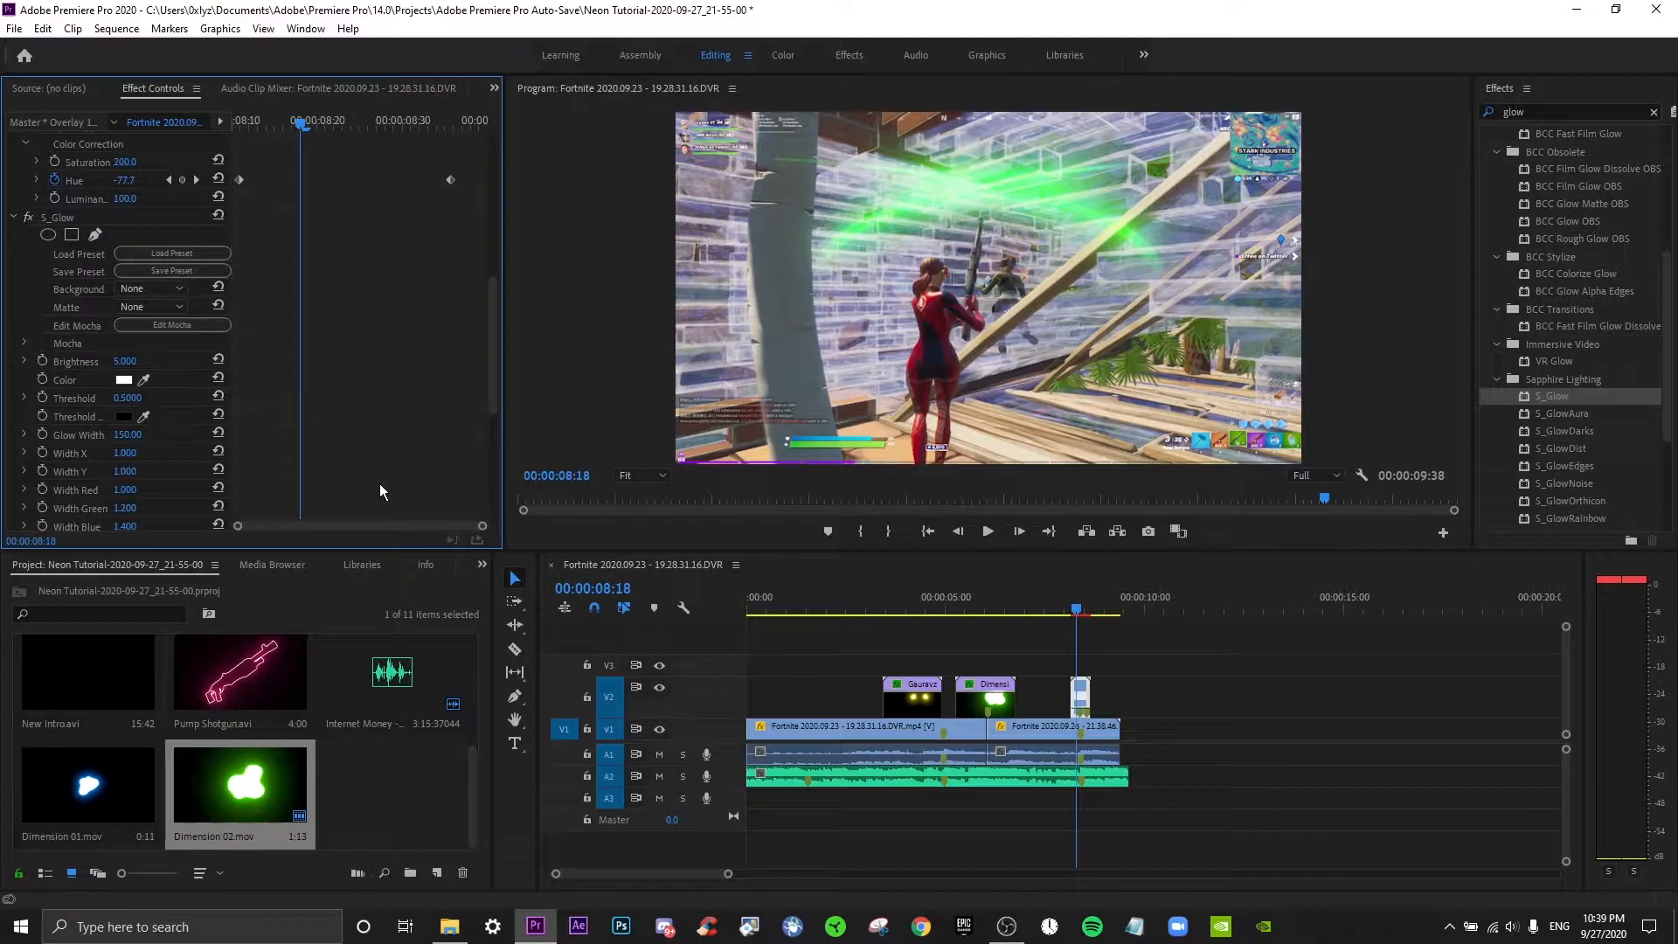
pyautogui.moveTo(1072, 605); pyautogui.dragTo(1096, 604)
# Look through the remaining S_Glow settings and other glow effects, and replay the section with the glowing overlay.
pyautogui.scroll(-5, 365, 432)
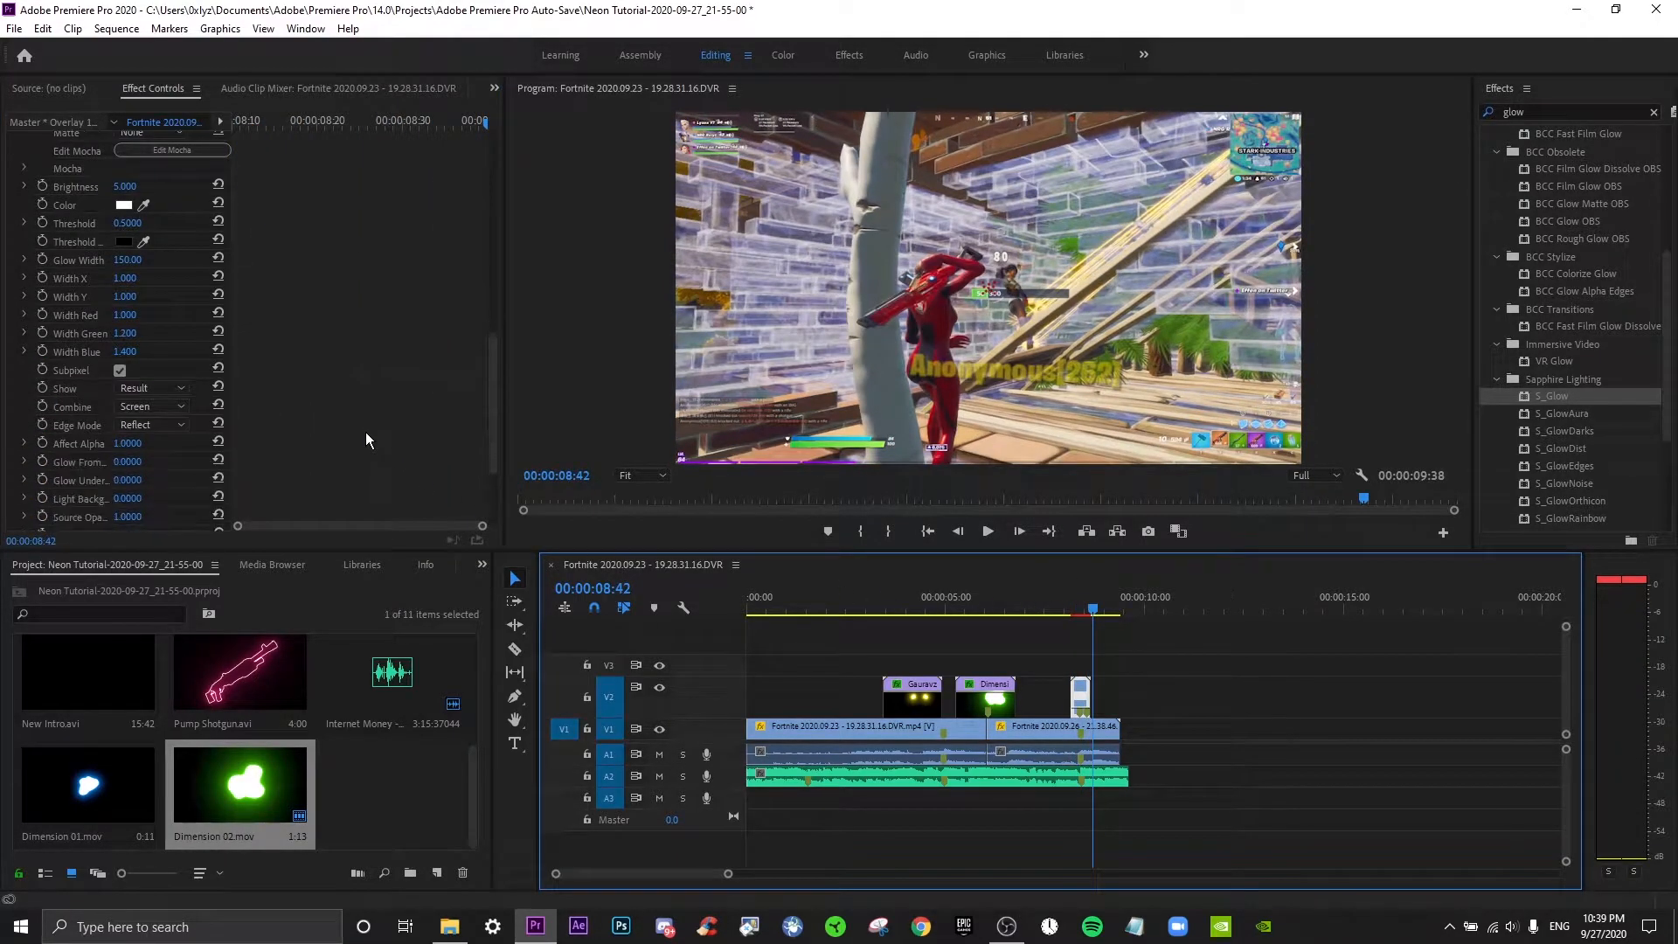
pyautogui.scroll(-2, 366, 433)
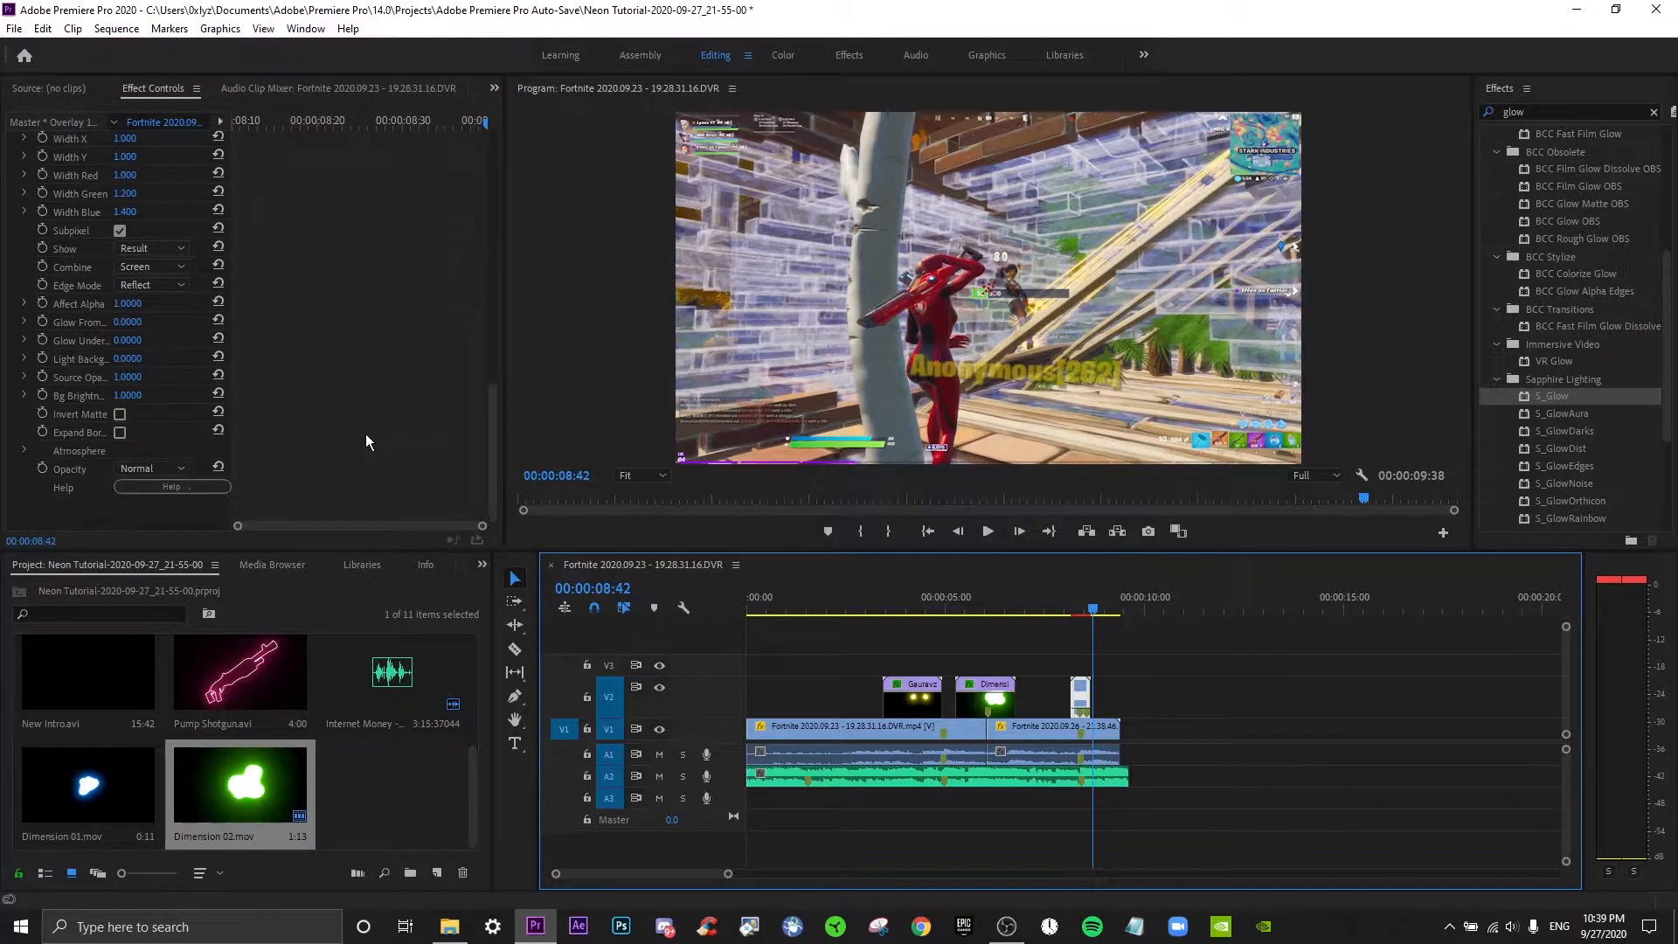
pyautogui.scroll(6, 368, 437)
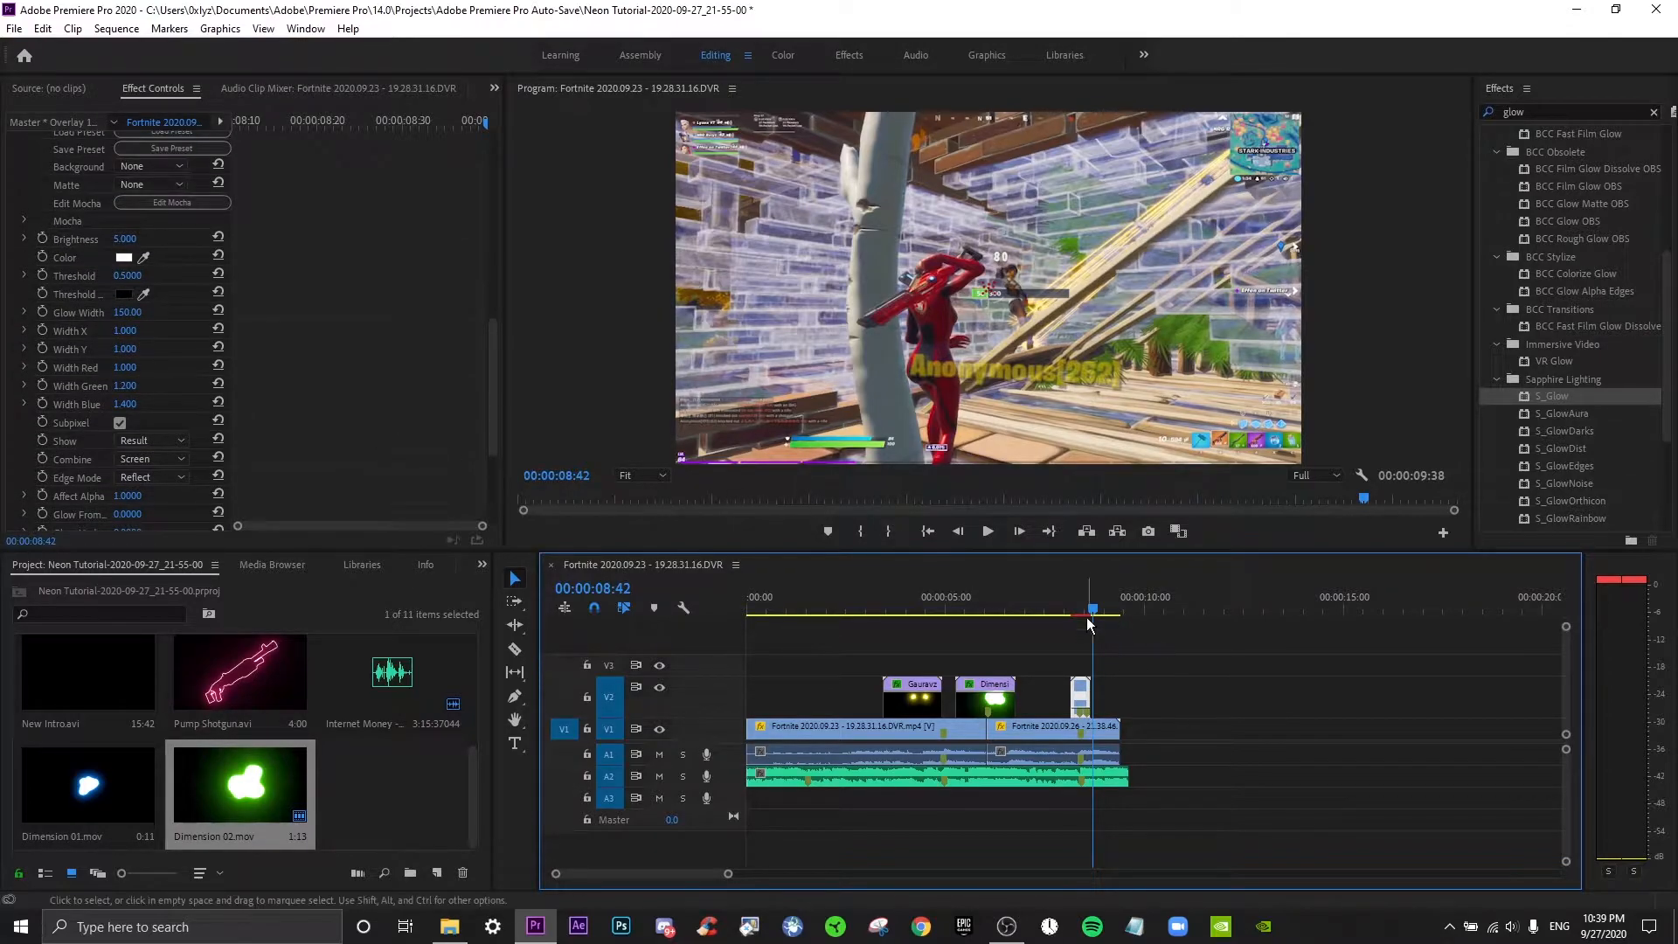
pyautogui.click(1069, 611)
pyautogui.moveTo(1069, 611); pyautogui.dragTo(1124, 611)
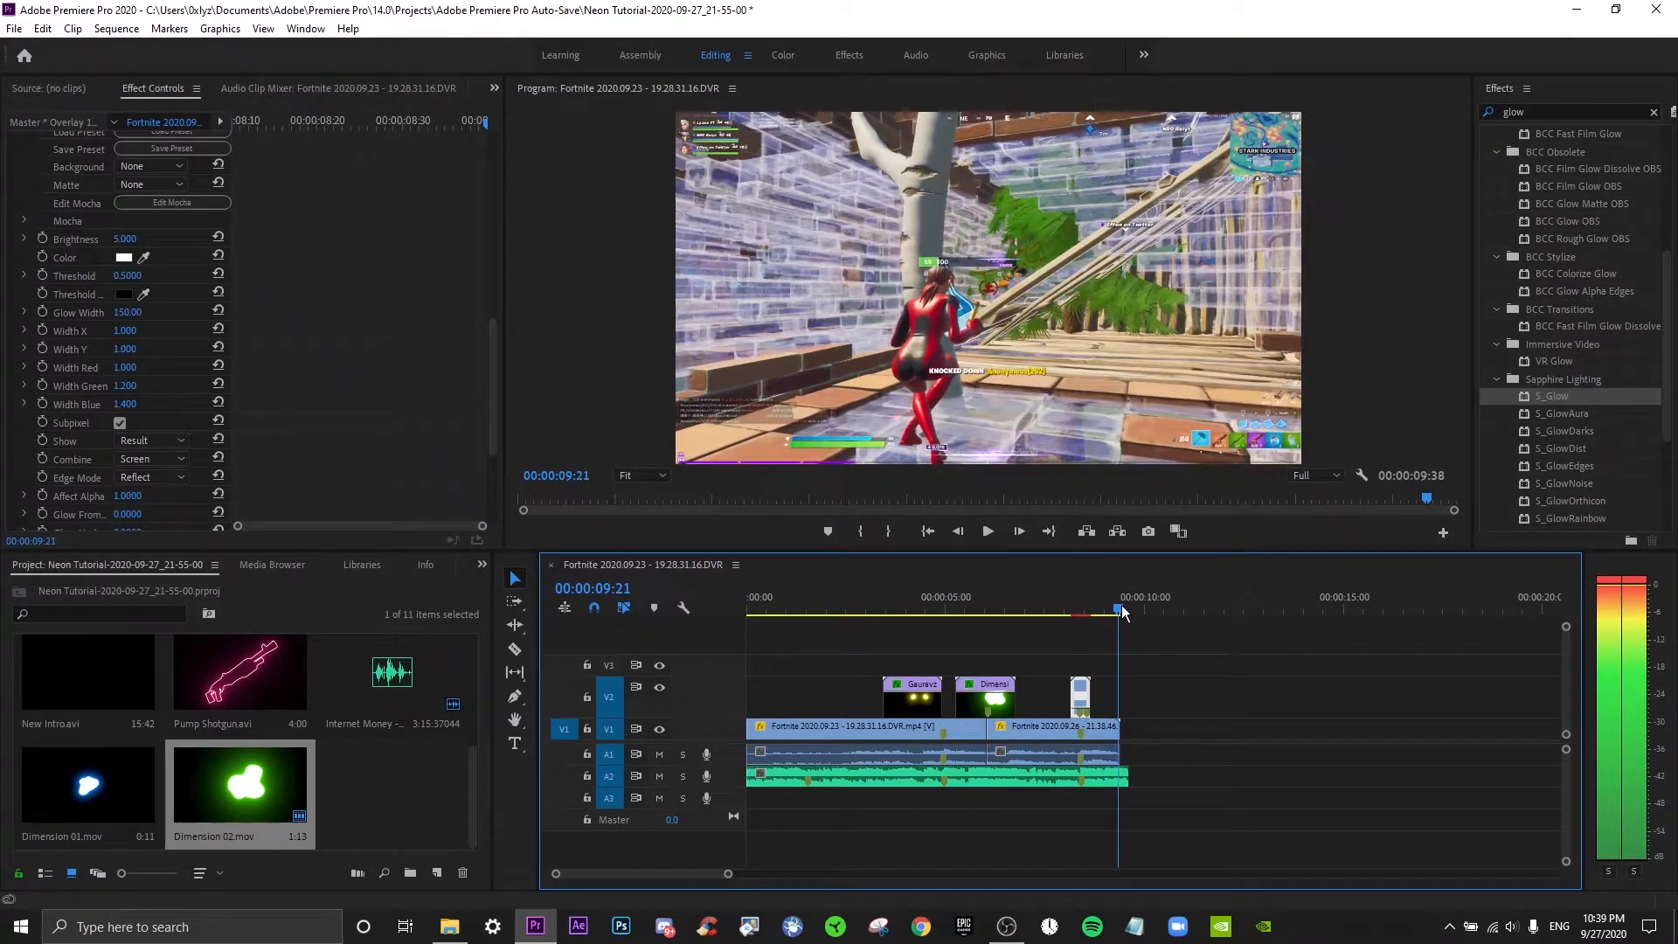
pyautogui.scroll(-3, 1529, 479)
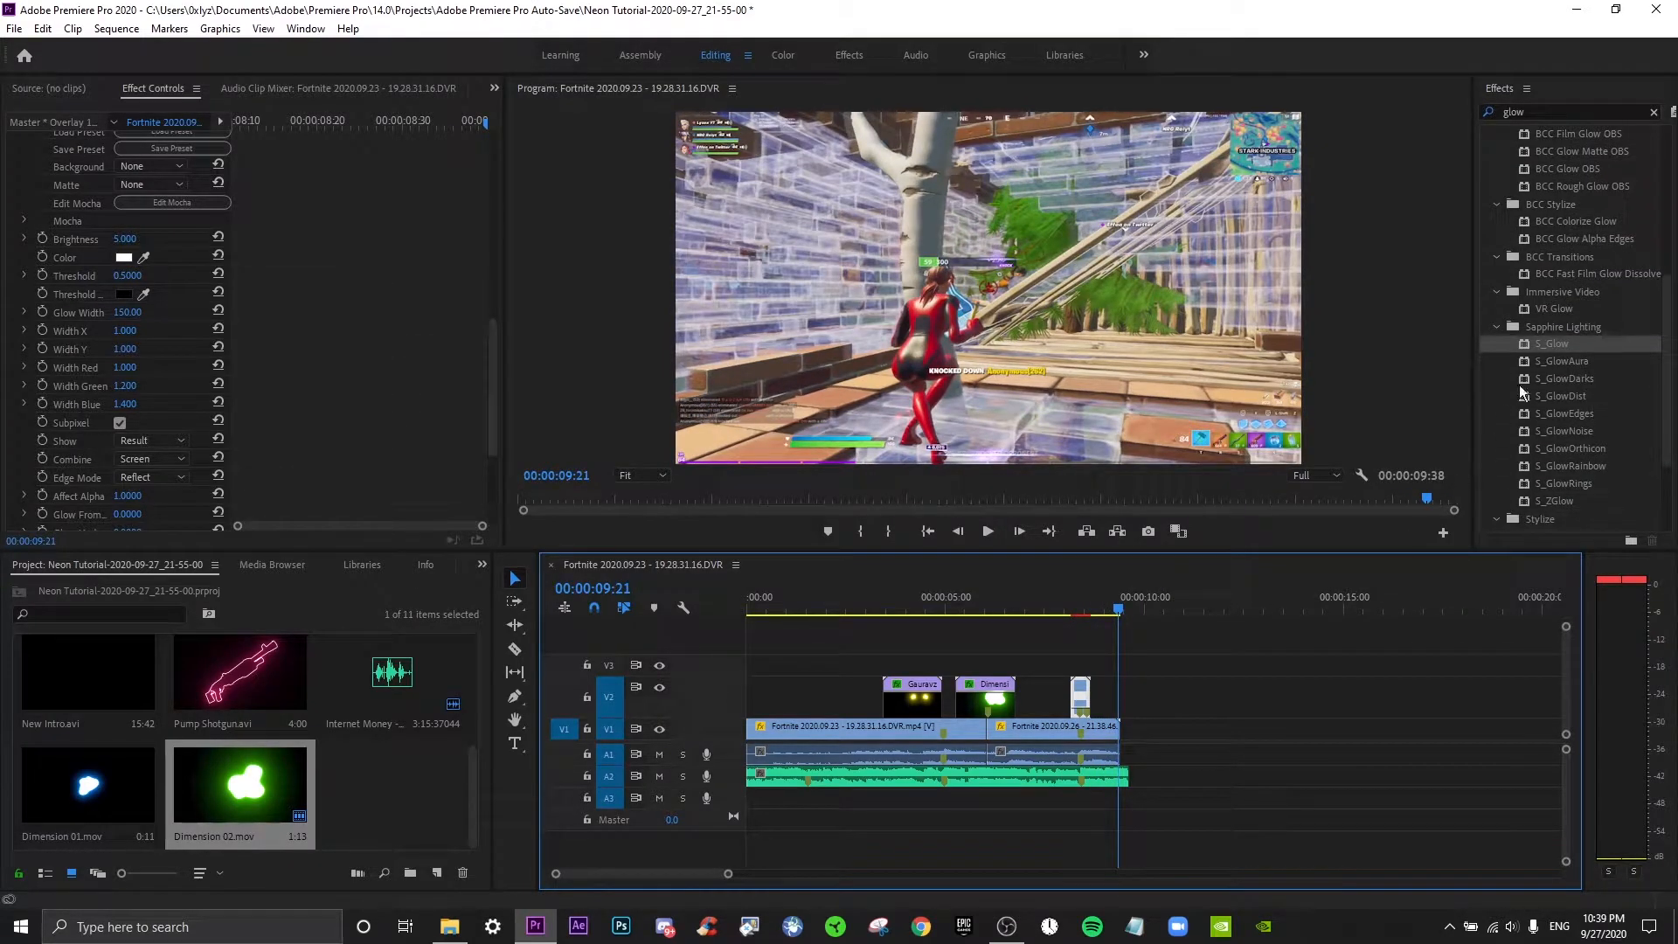
pyautogui.click(1056, 611)
pyautogui.press('space')
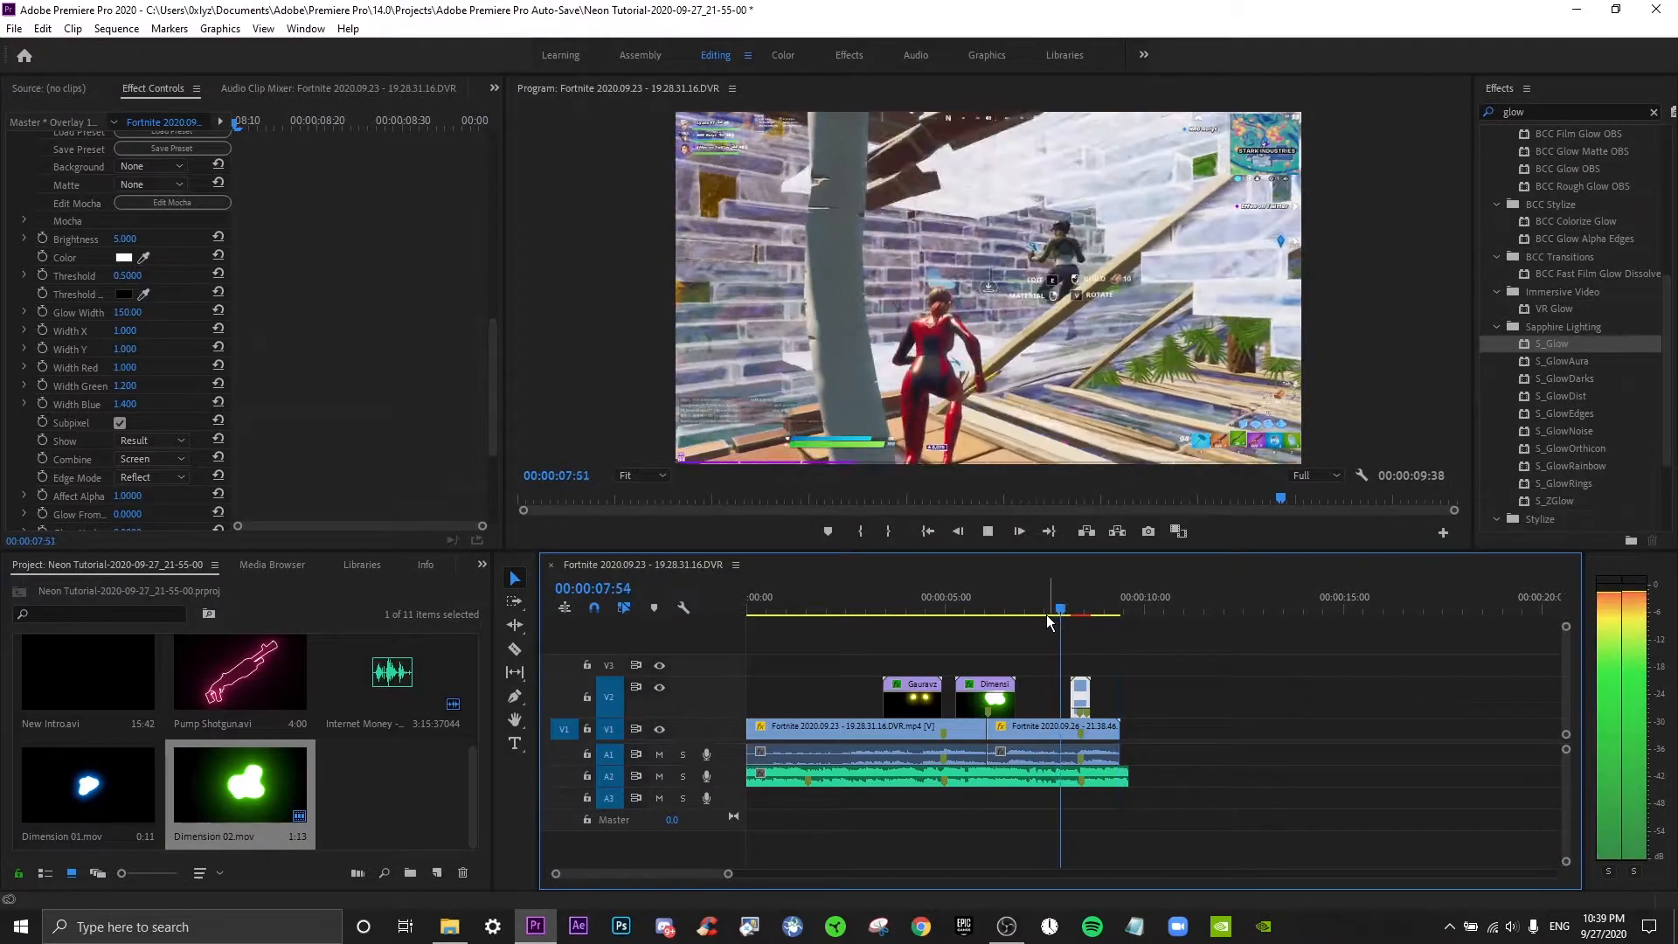
pyautogui.moveTo(1057, 610); pyautogui.dragTo(1072, 611)
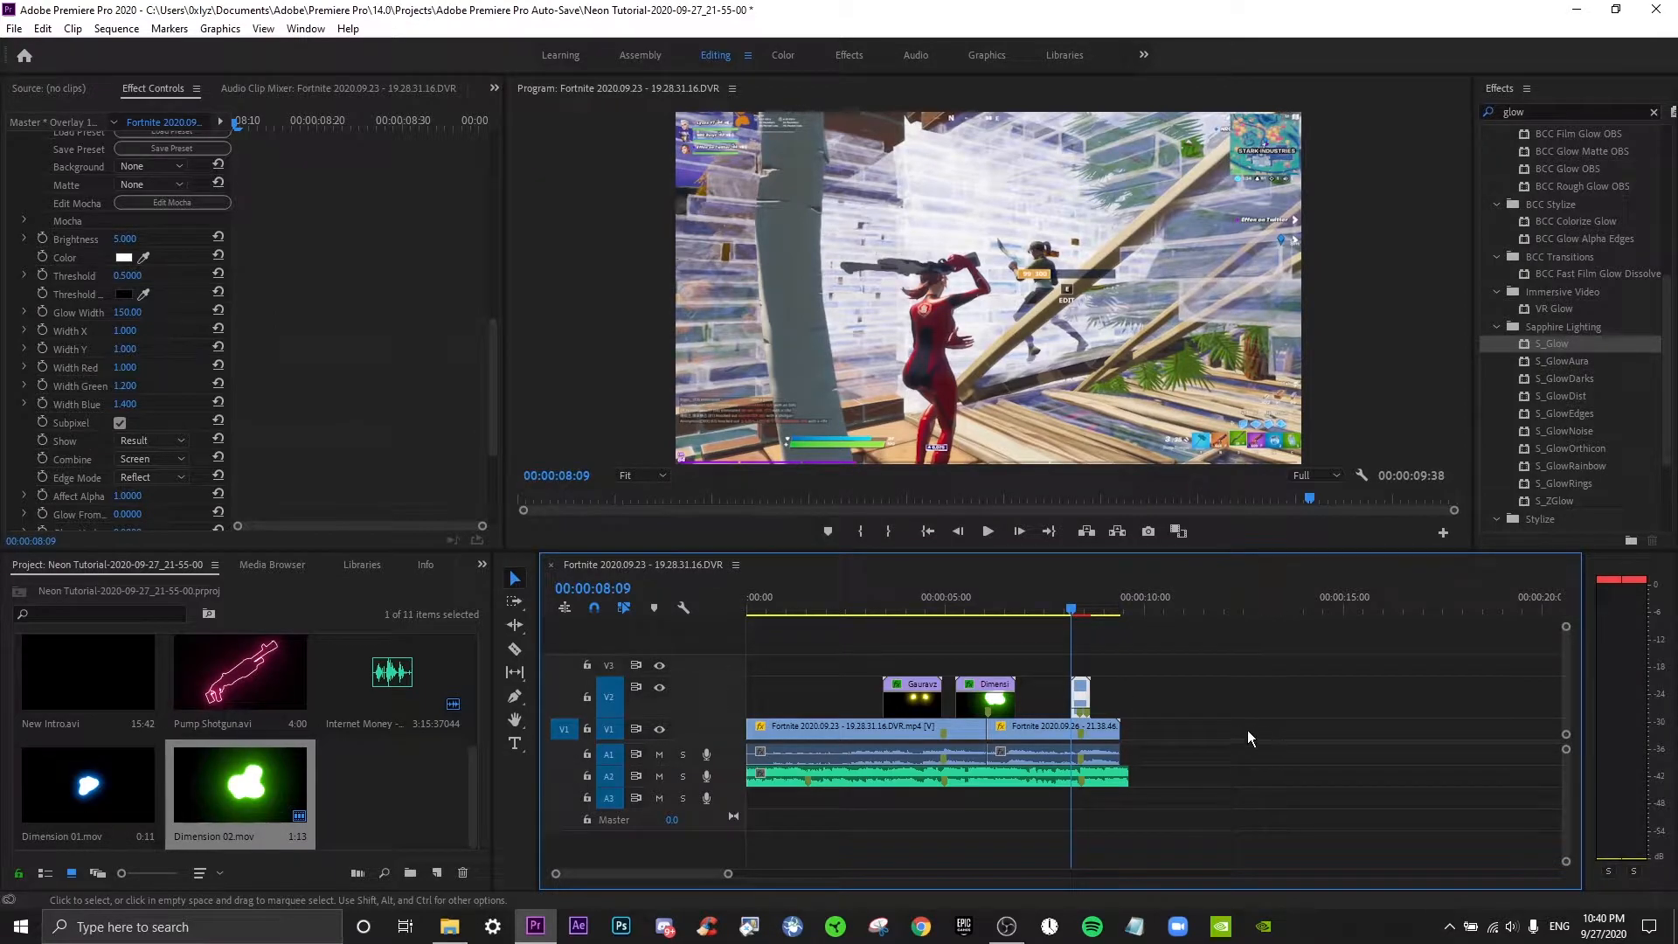
# Paste a copy of the Overlay 10.mp4 clip, stack it on V3 directly above the original, and preview the result.
pyautogui.click(1140, 612)
pyautogui.hotkey('ctrl', 'v')
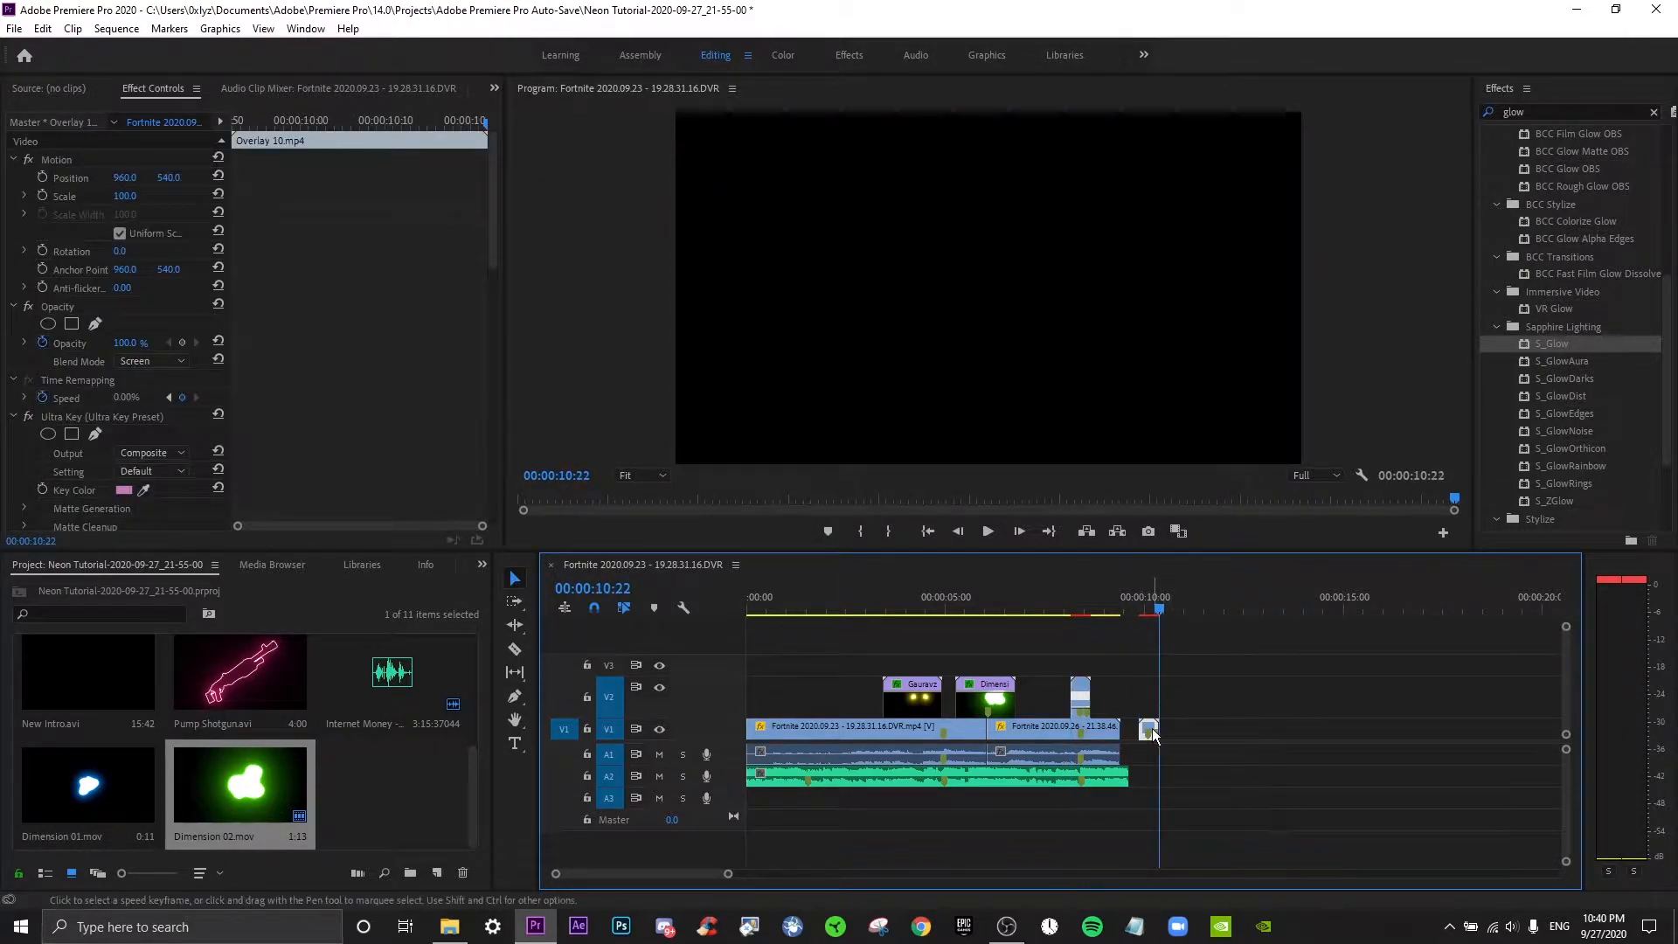
pyautogui.moveTo(1152, 732); pyautogui.dragTo(1082, 664)
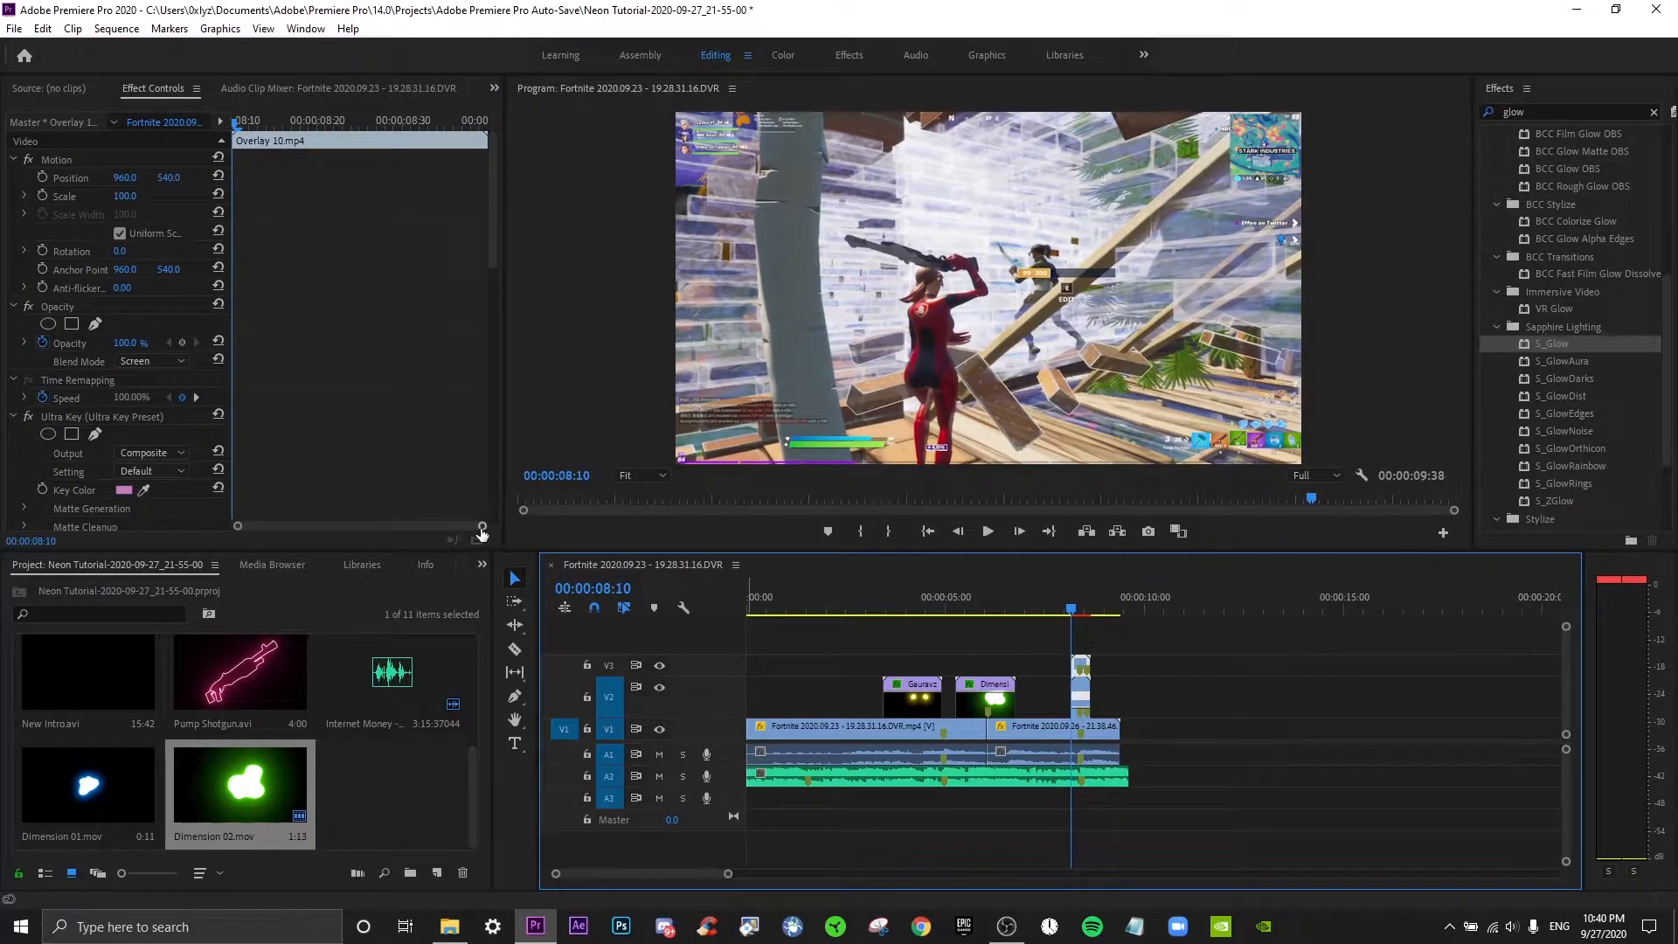
pyautogui.press('space')
pyautogui.moveTo(1075, 601); pyautogui.dragTo(1087, 601)
# Nest the two stacked Overlay 10.mp4 clips on V2 and V3 into one sequence, keeping the default name.
pyautogui.click(1082, 669)
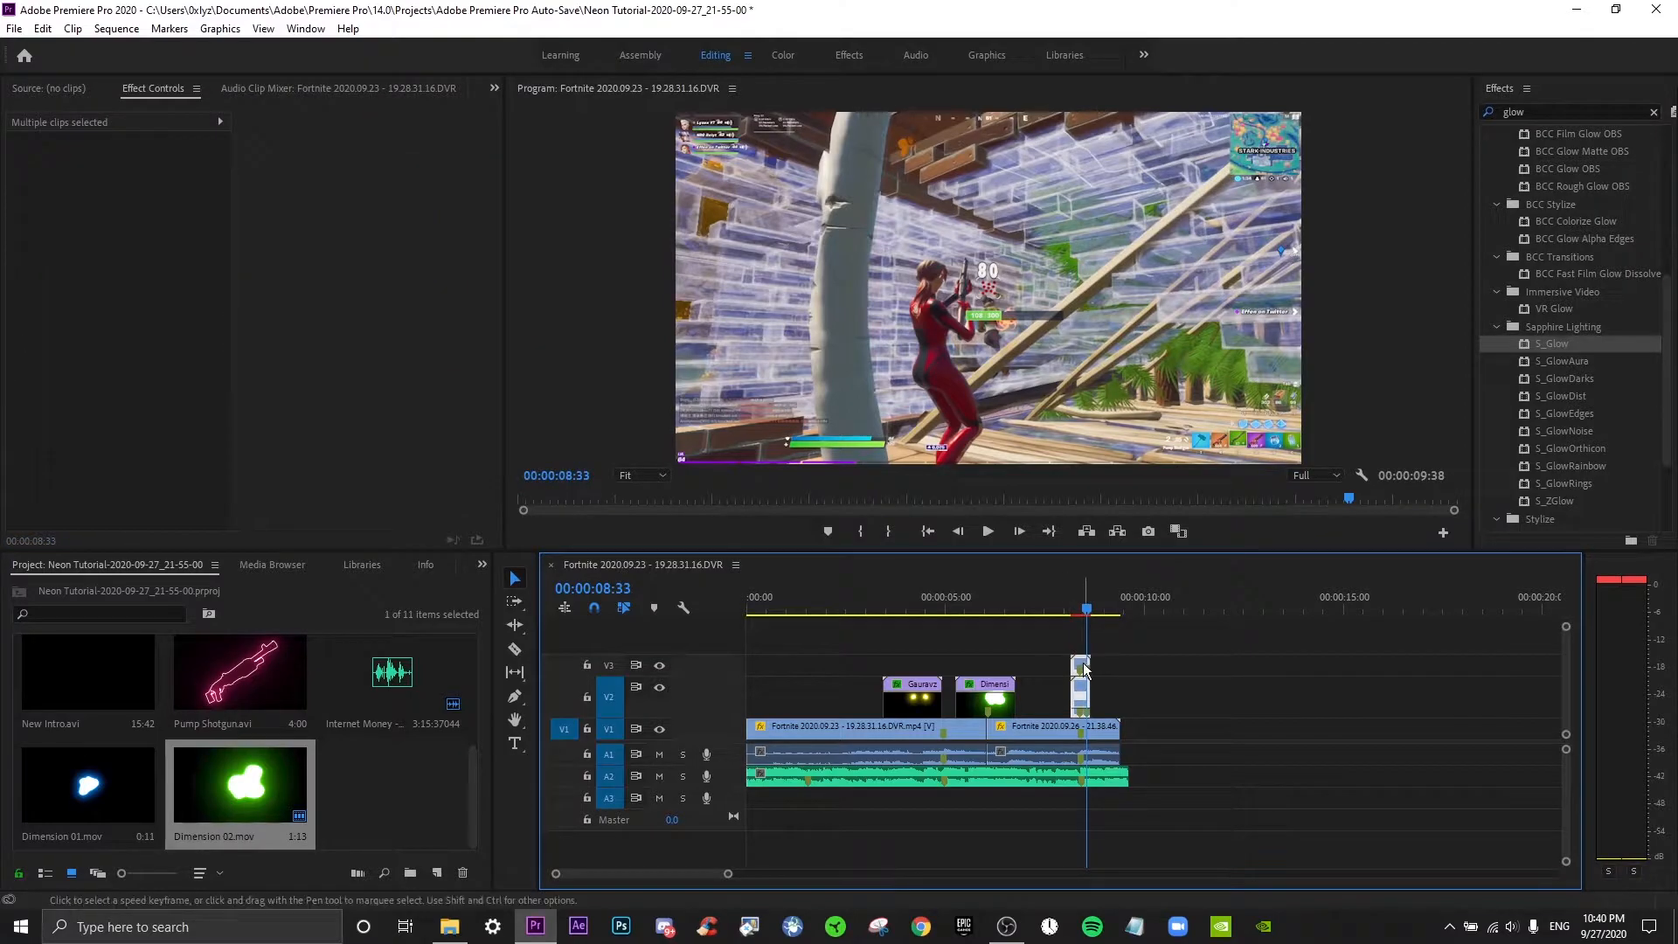
pyautogui.rightClick(1084, 670)
pyautogui.click(1128, 520)
pyautogui.press('Return')
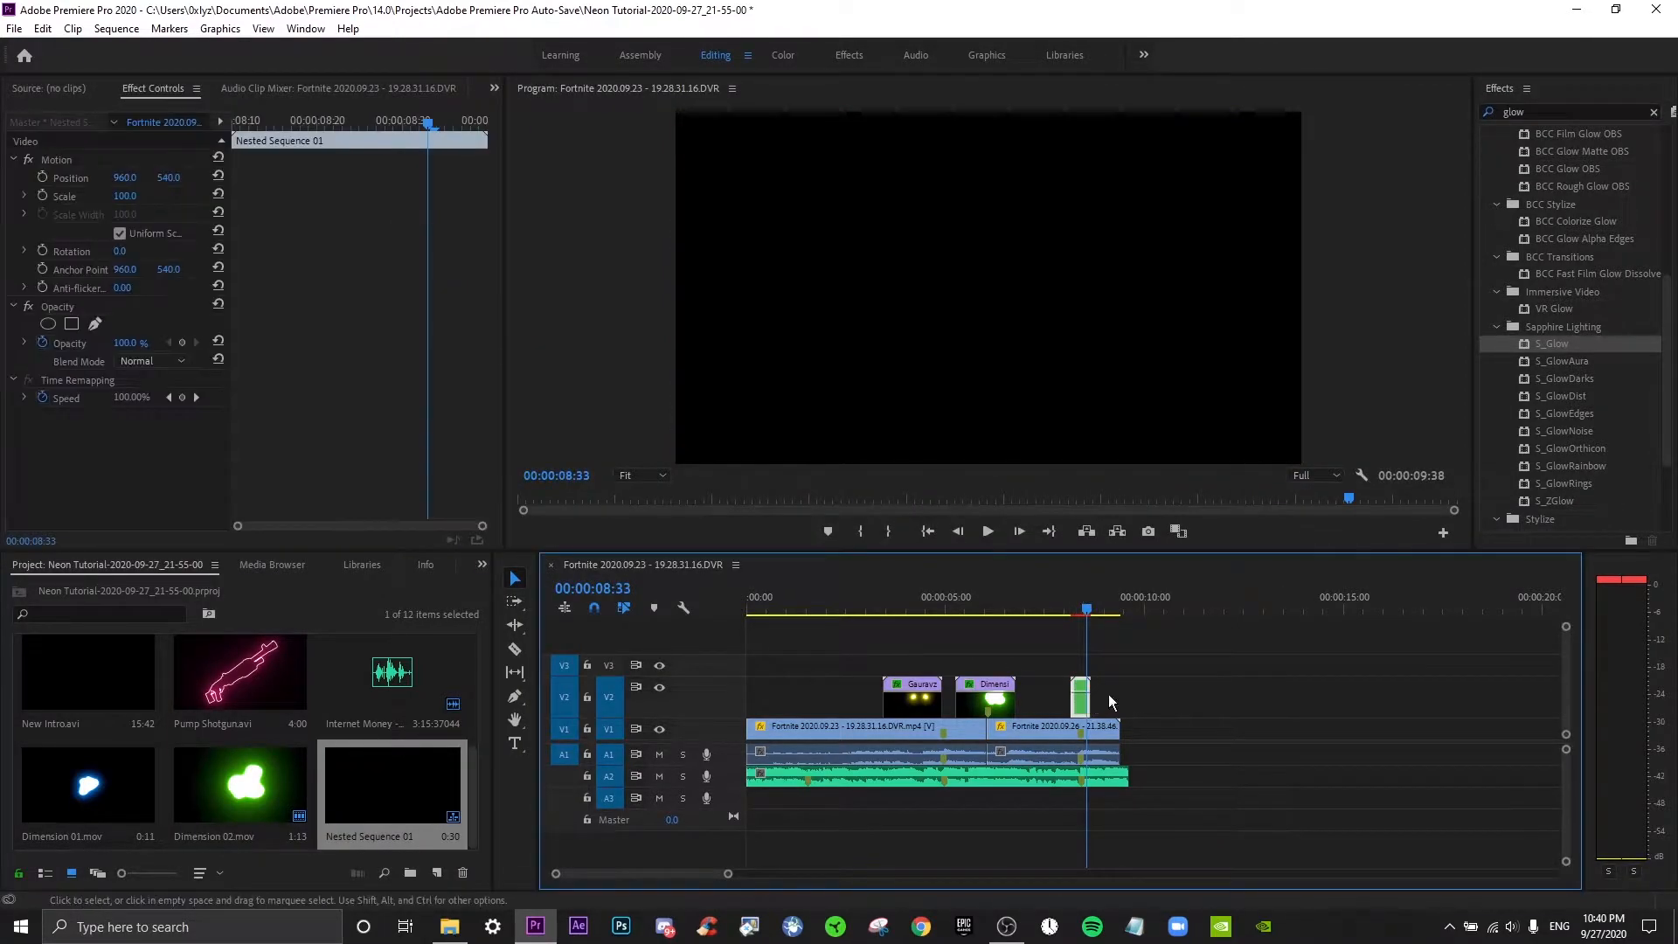
# Paste a copy of the nested overlay sequence and stack it on V3 directly above the original on V2.
pyautogui.click(1135, 603)
pyautogui.hotkey('ctrl', 'v')
pyautogui.moveTo(1144, 733); pyautogui.dragTo(1082, 675)
pyautogui.click(1068, 607)
pyautogui.click(1073, 609)
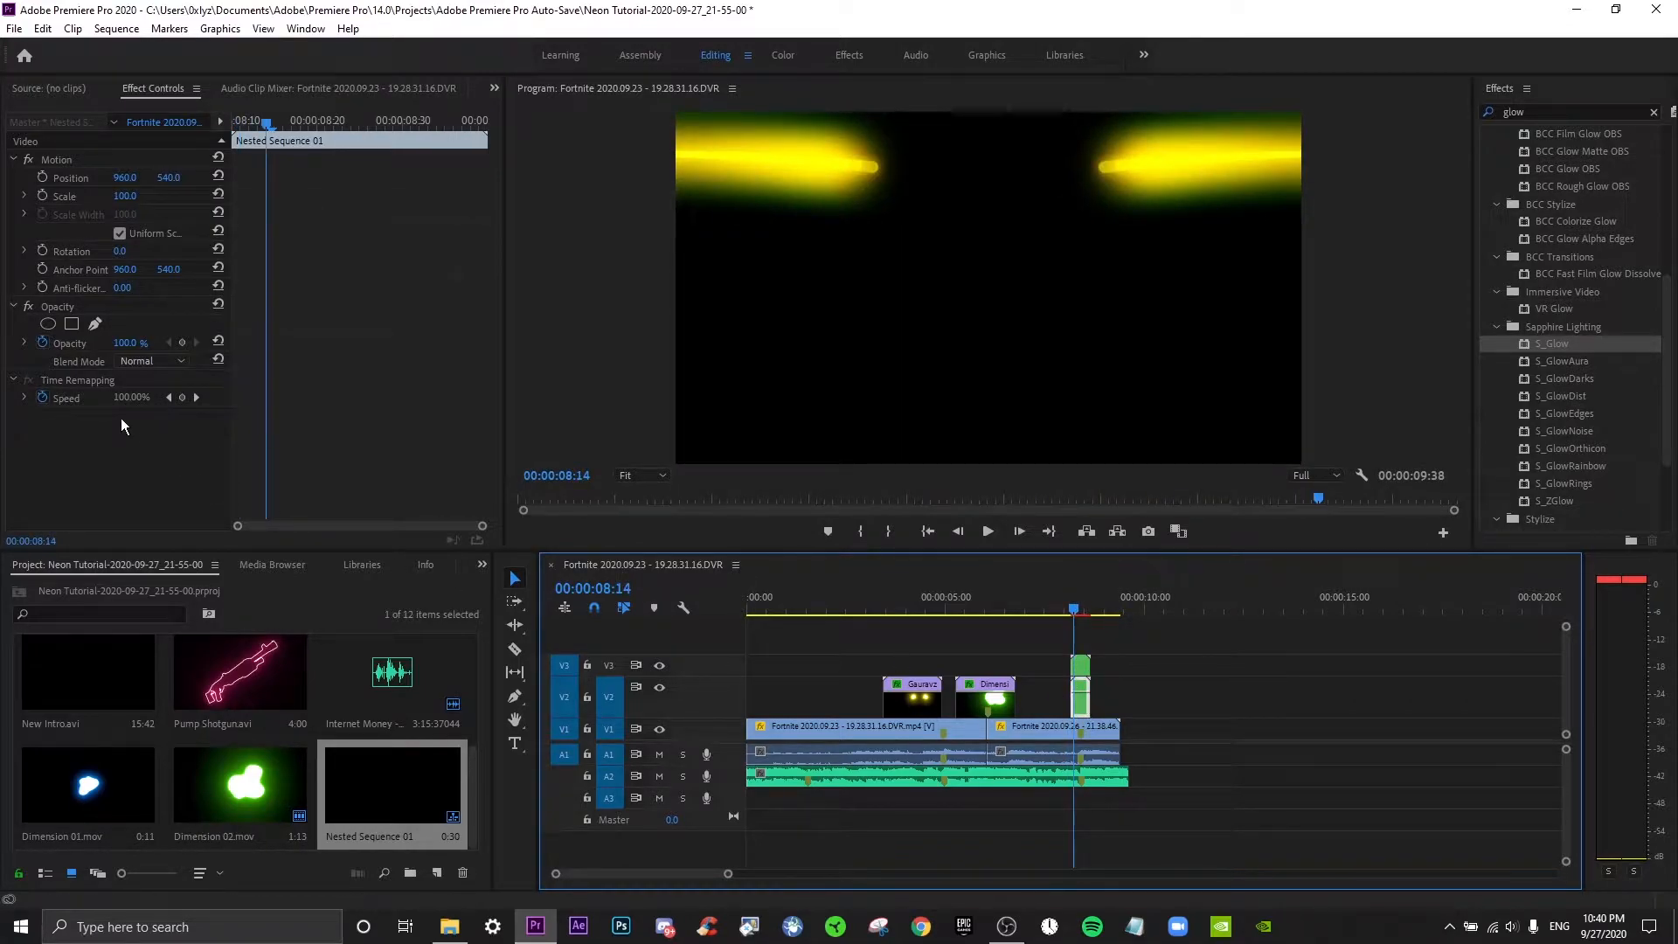
# Set the blend mode of both stacked nested sequences to Screen, after trying Color Dodge on the V2 copy.
pyautogui.click(146, 360)
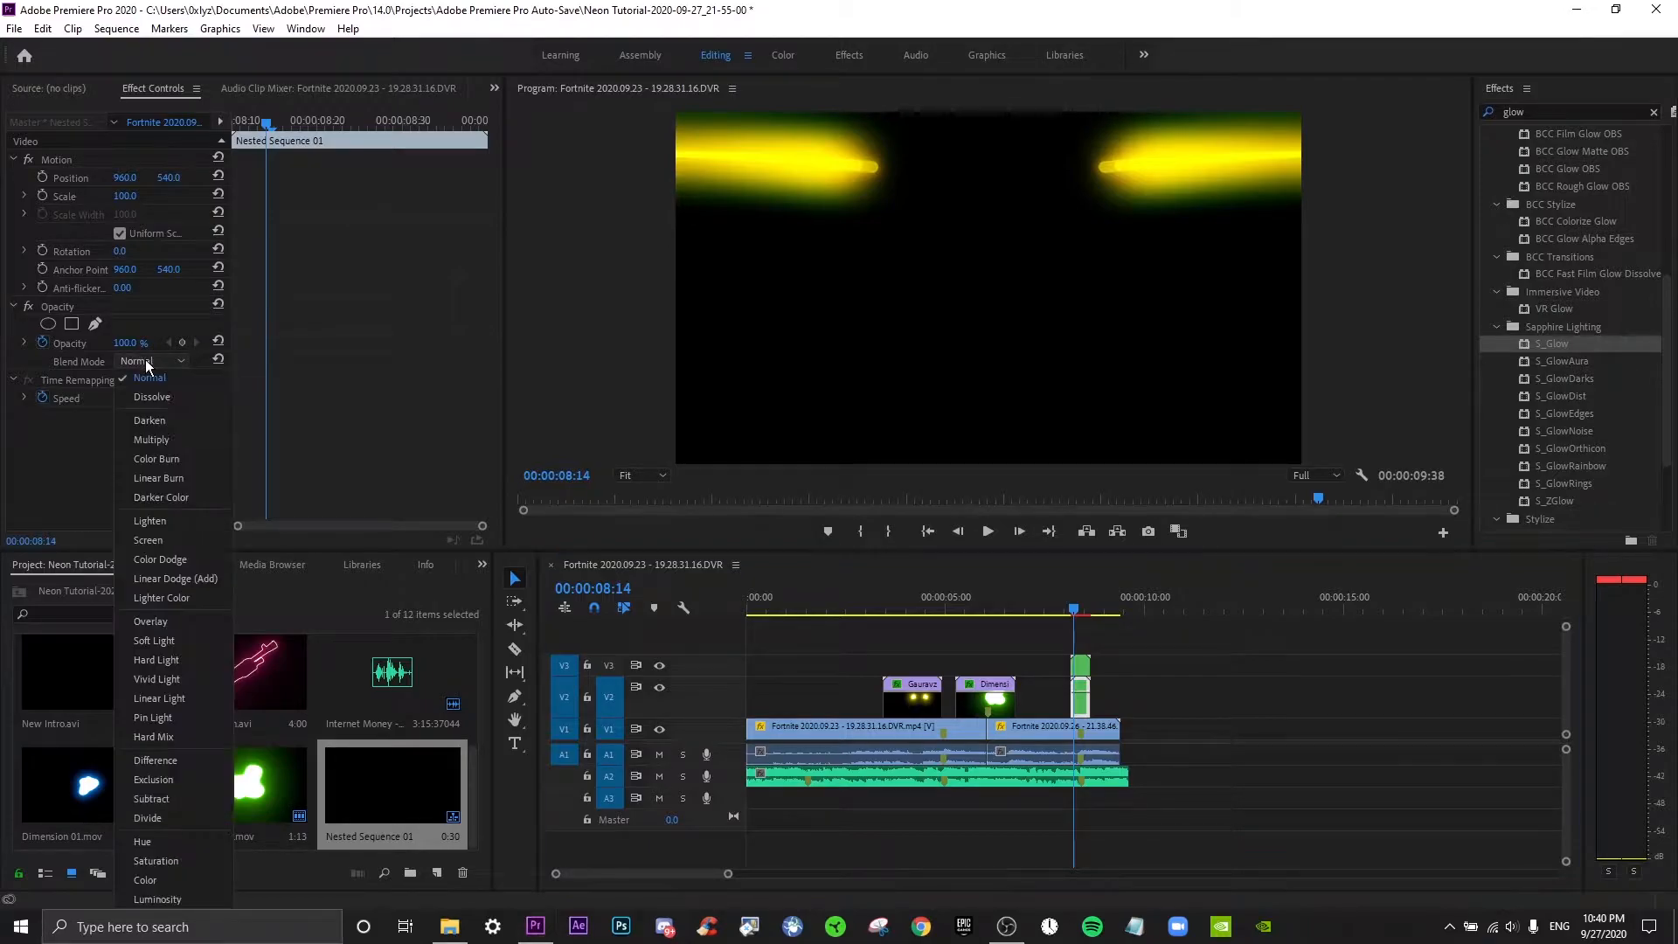
pyautogui.click(193, 555)
pyautogui.click(150, 364)
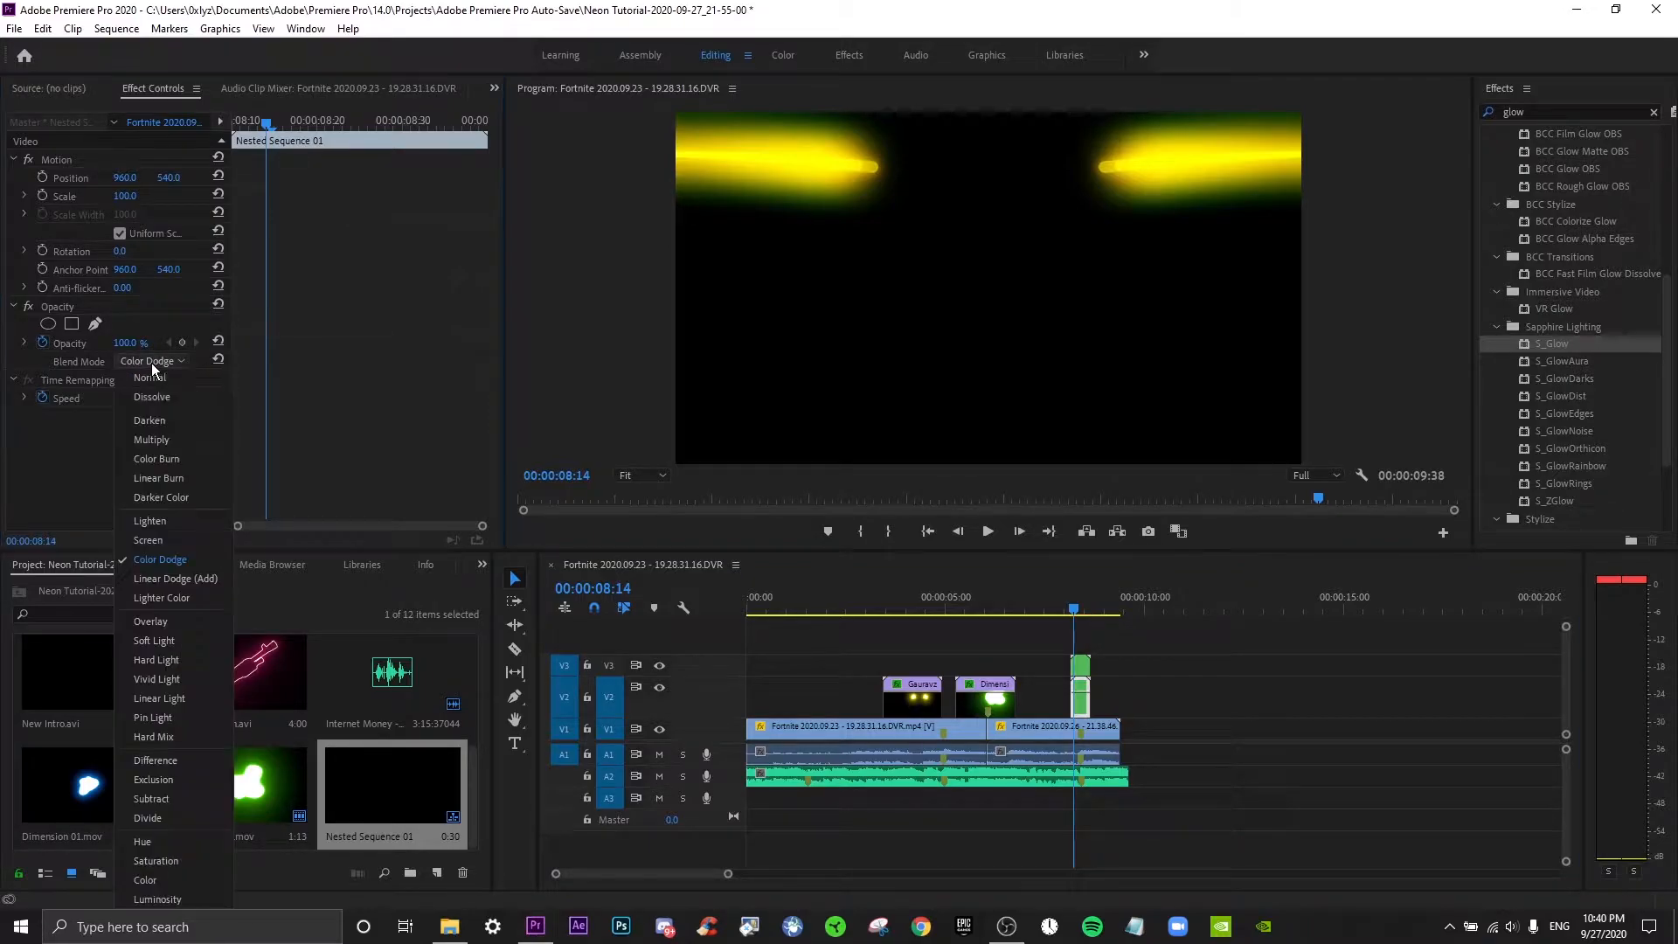
pyautogui.click(161, 540)
pyautogui.click(1085, 666)
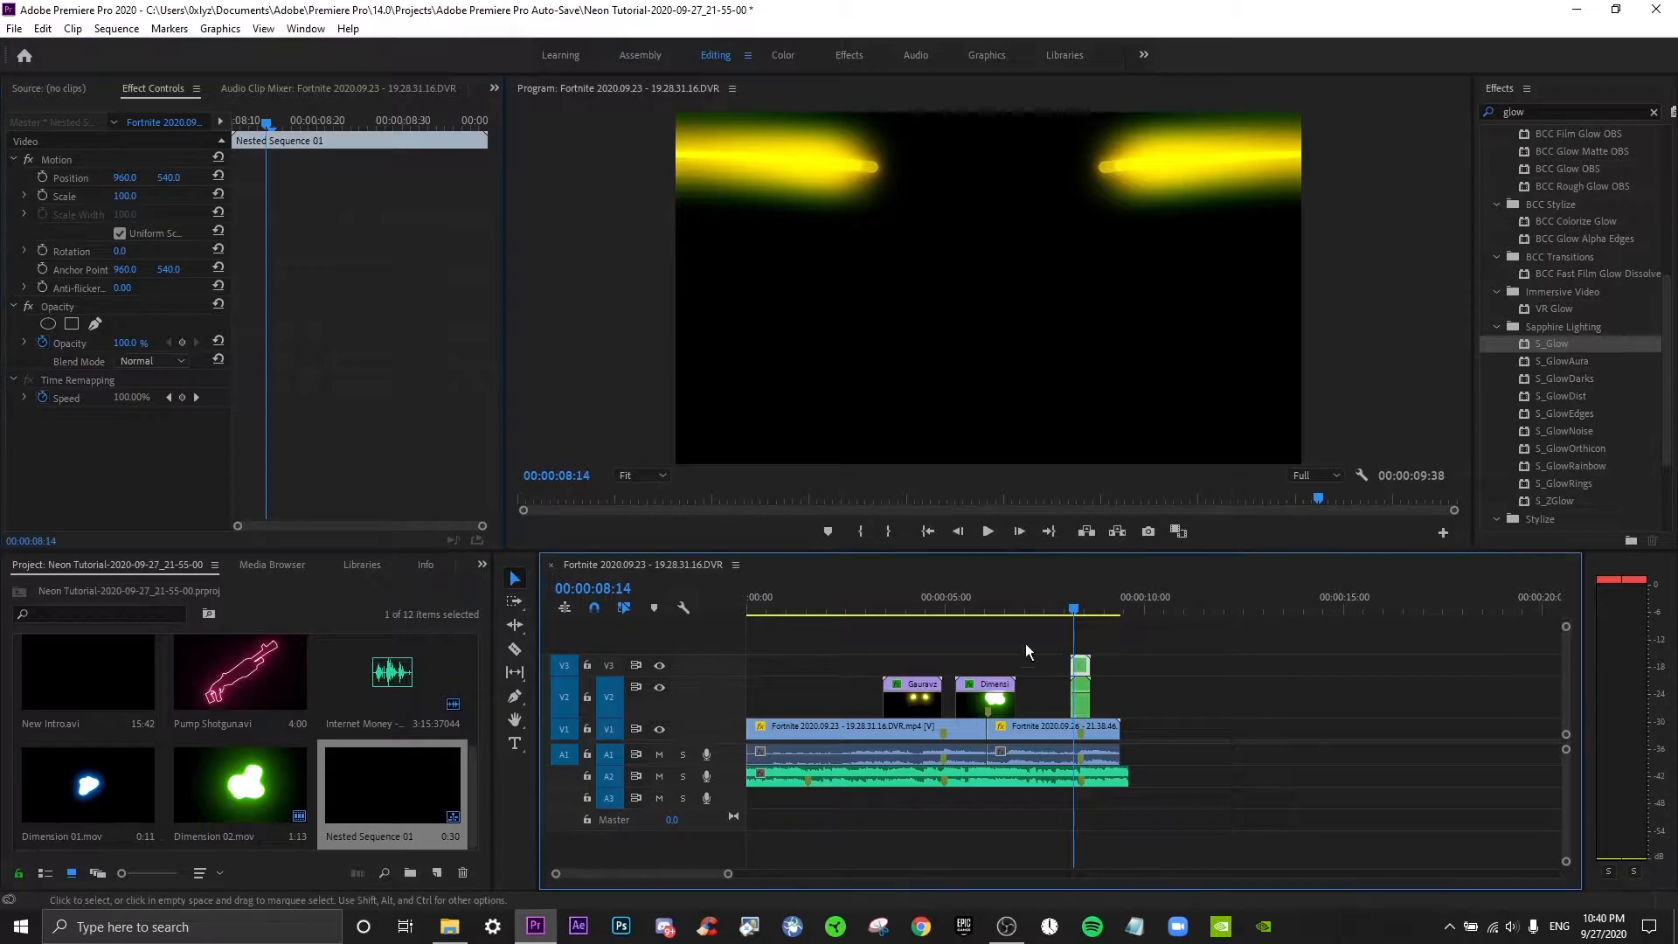
pyautogui.click(175, 366)
pyautogui.click(188, 543)
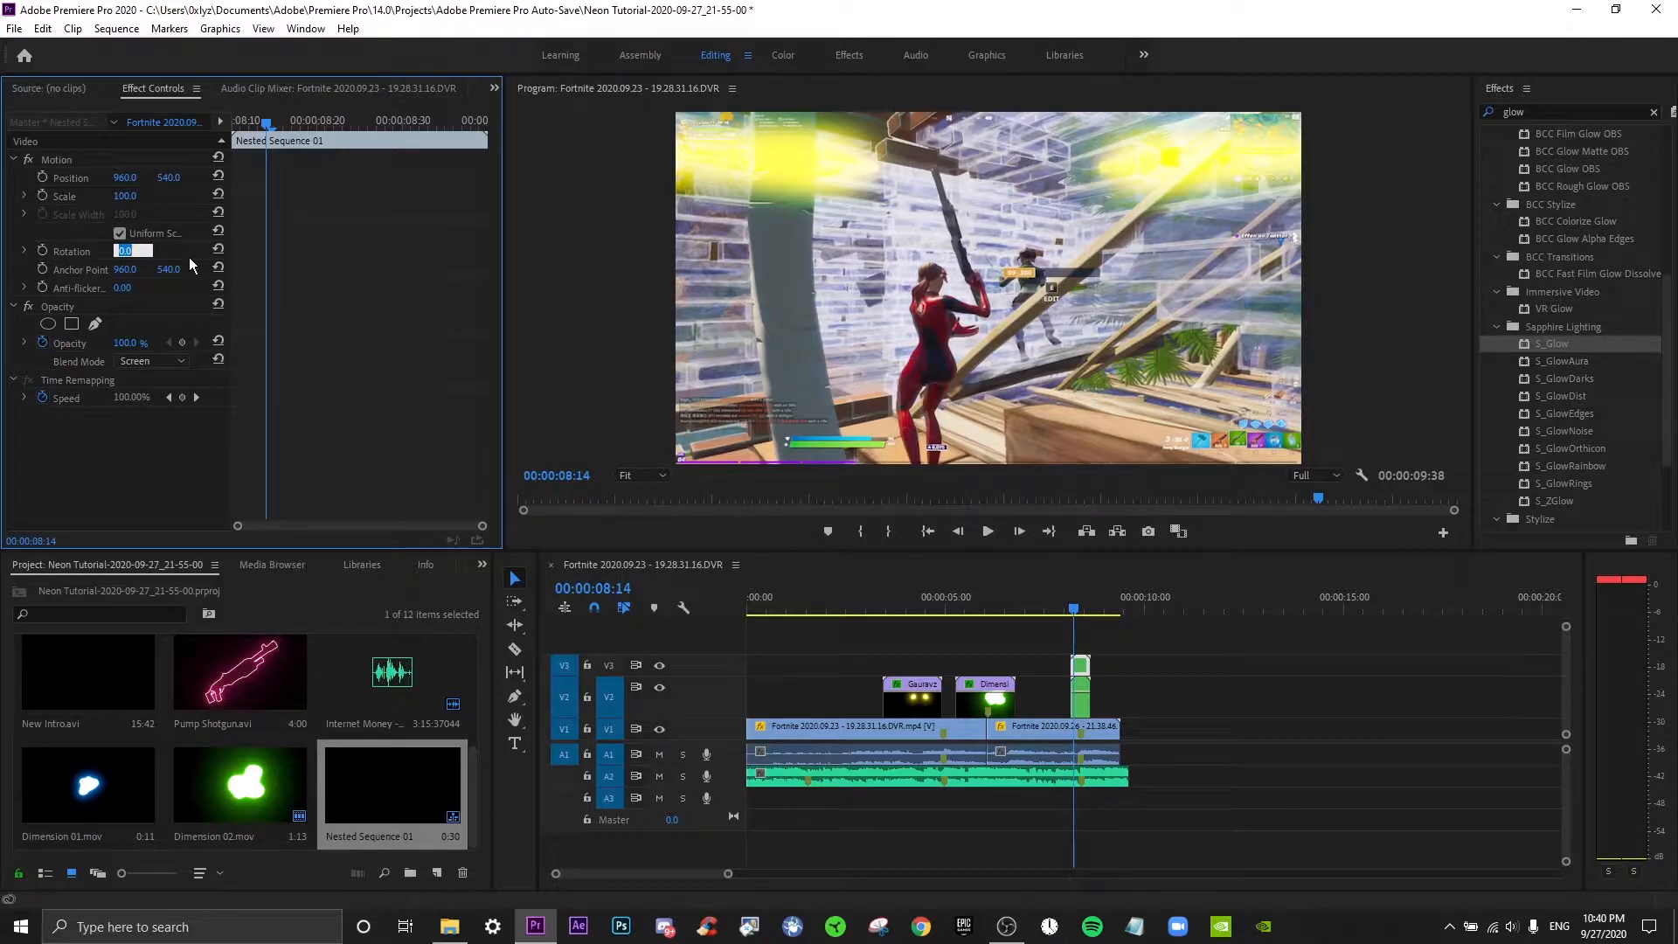
# Rotate the V3 nested sequence, trying 180° and 90° before settling on 45°.
pyautogui.write('180')
pyautogui.press('Return')
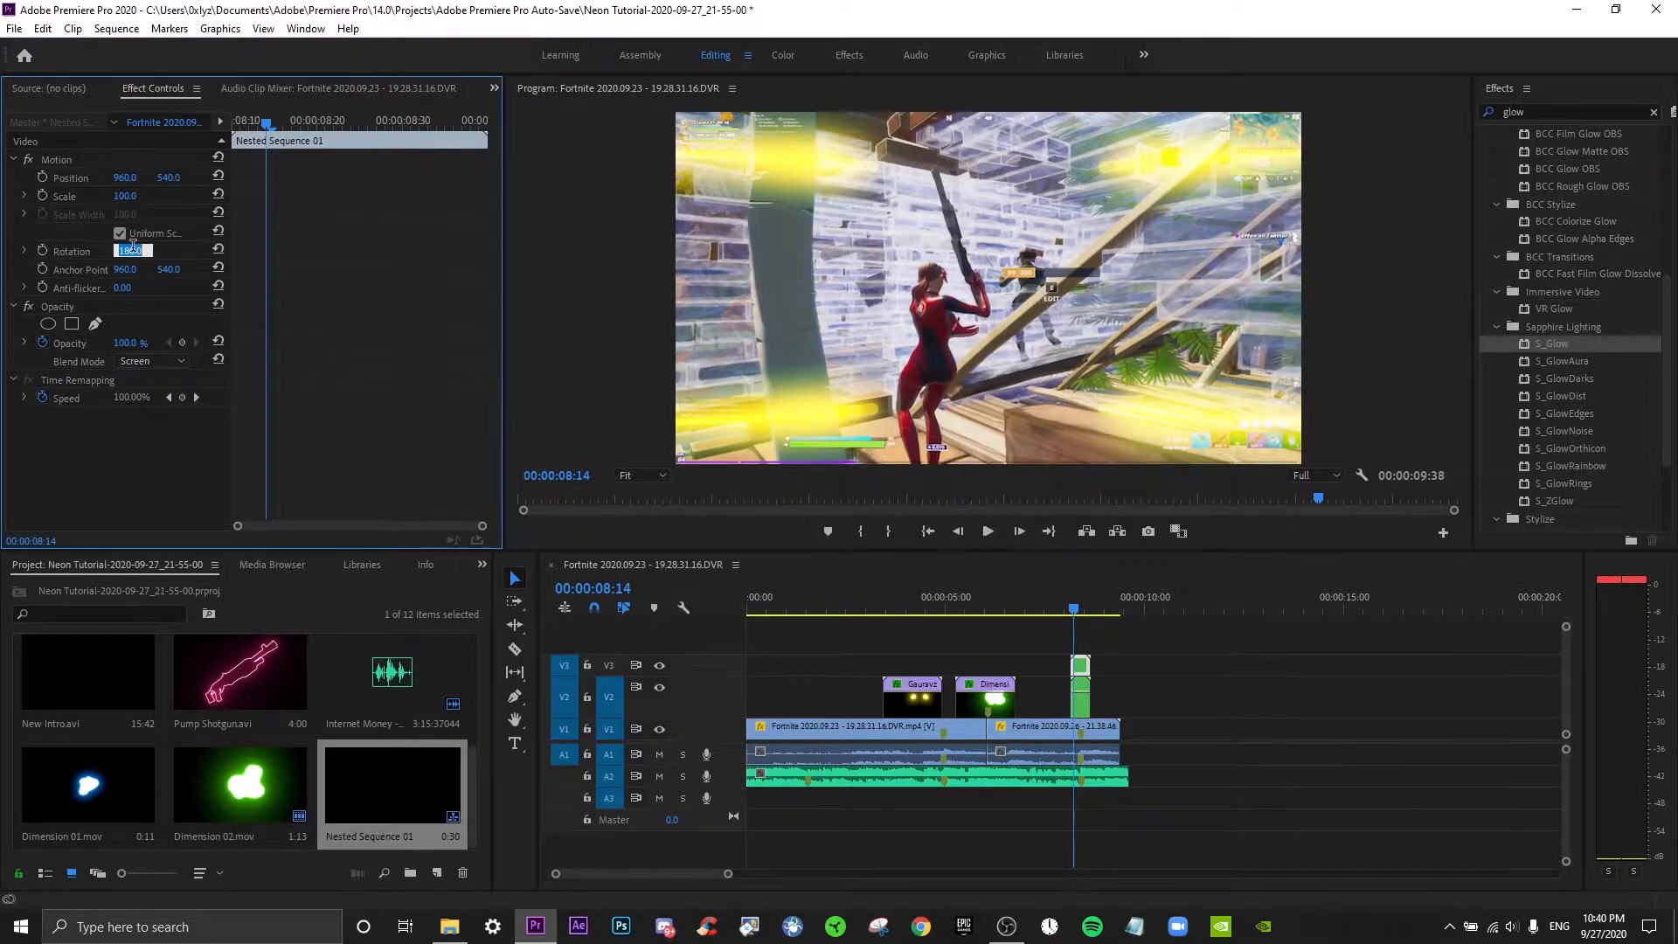
pyautogui.press('Return')
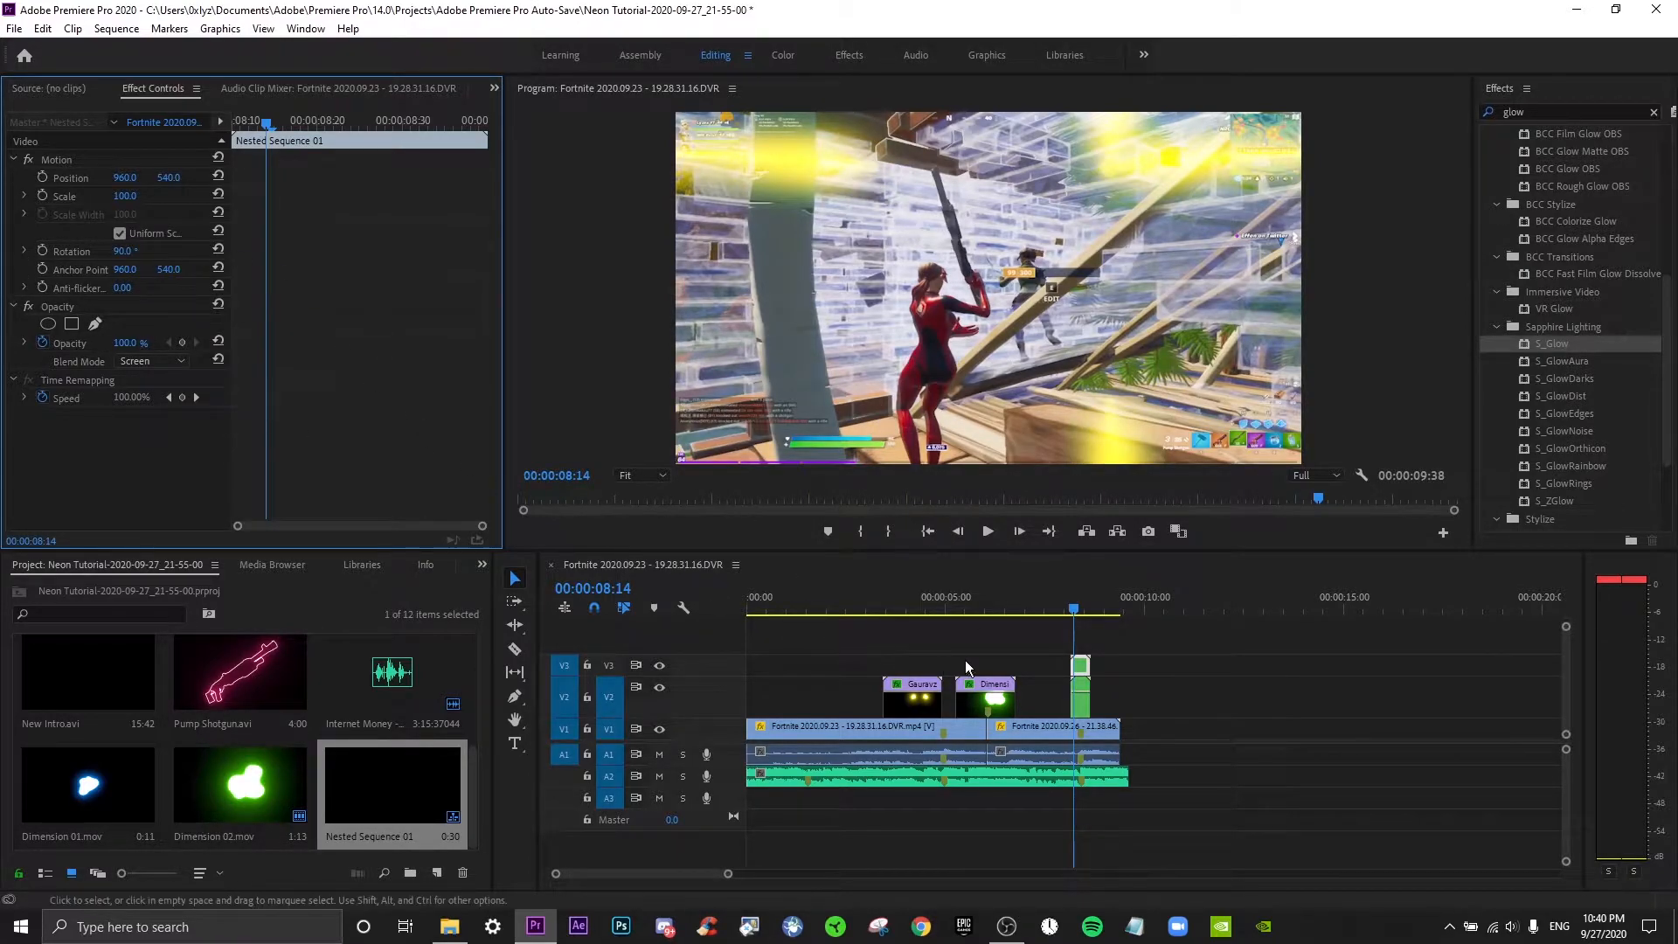
pyautogui.moveTo(1050, 601)
pyautogui.mouseDown()
pyautogui.moveTo(1088, 600)
pyautogui.moveTo(1073, 612)
pyautogui.mouseUp()
pyautogui.click(126, 254)
pyautogui.write('45')
pyautogui.press('Return')
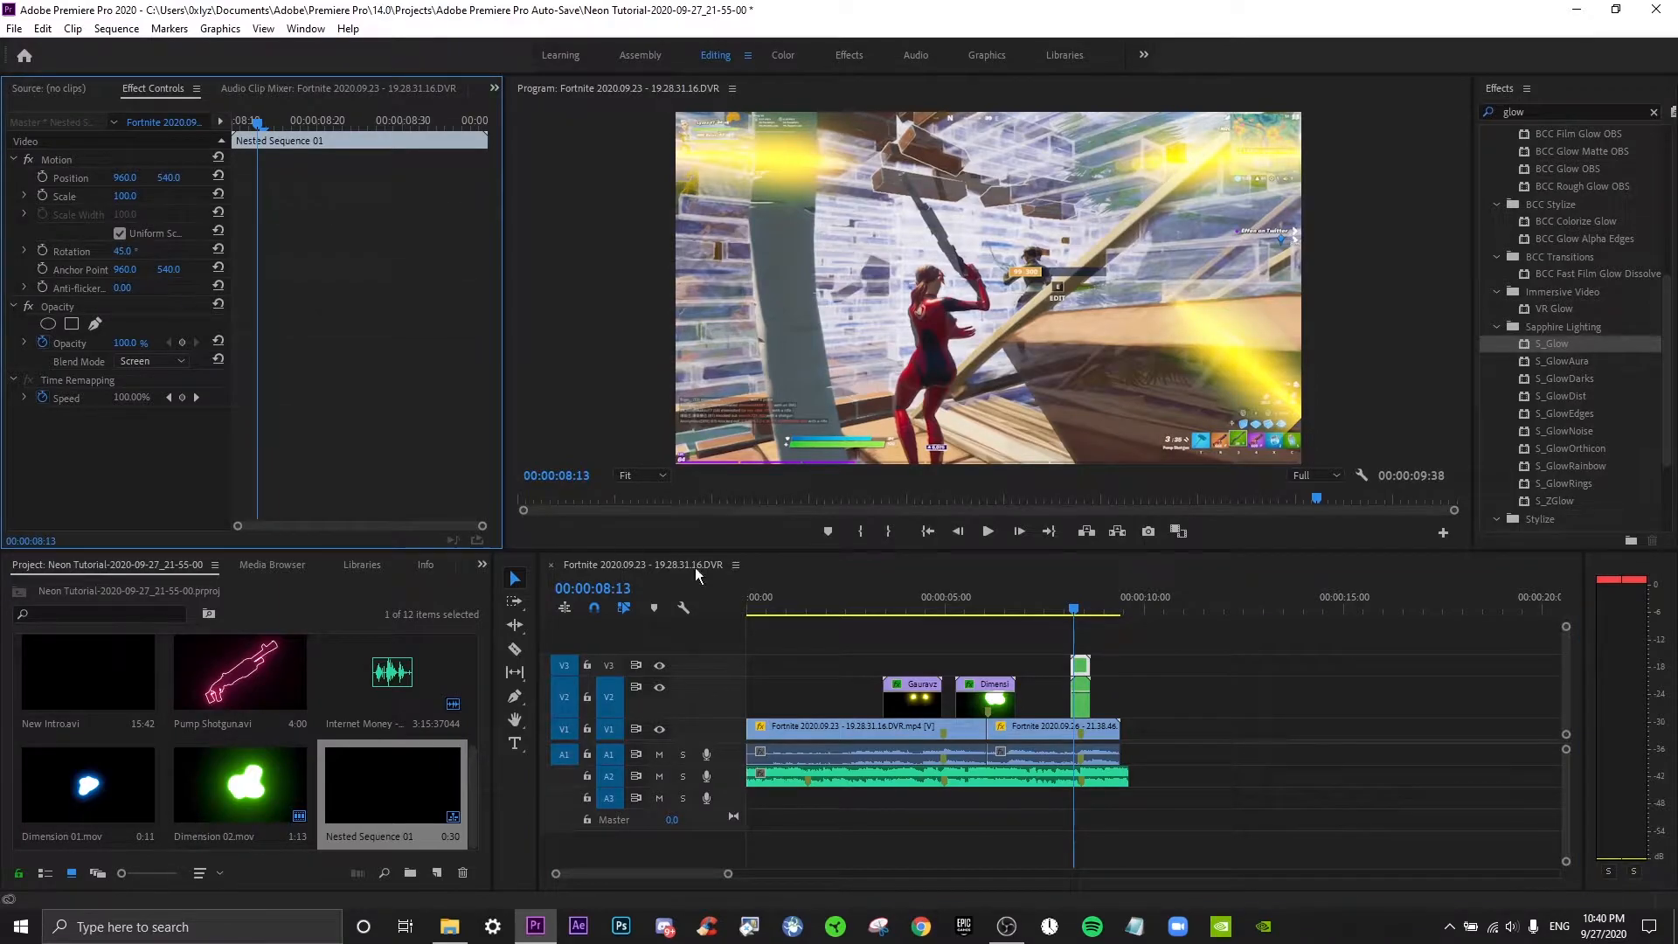
# Set the rotation of the V2 nested sequence to -45° and play back the crossed overlay.
pyautogui.click(1082, 703)
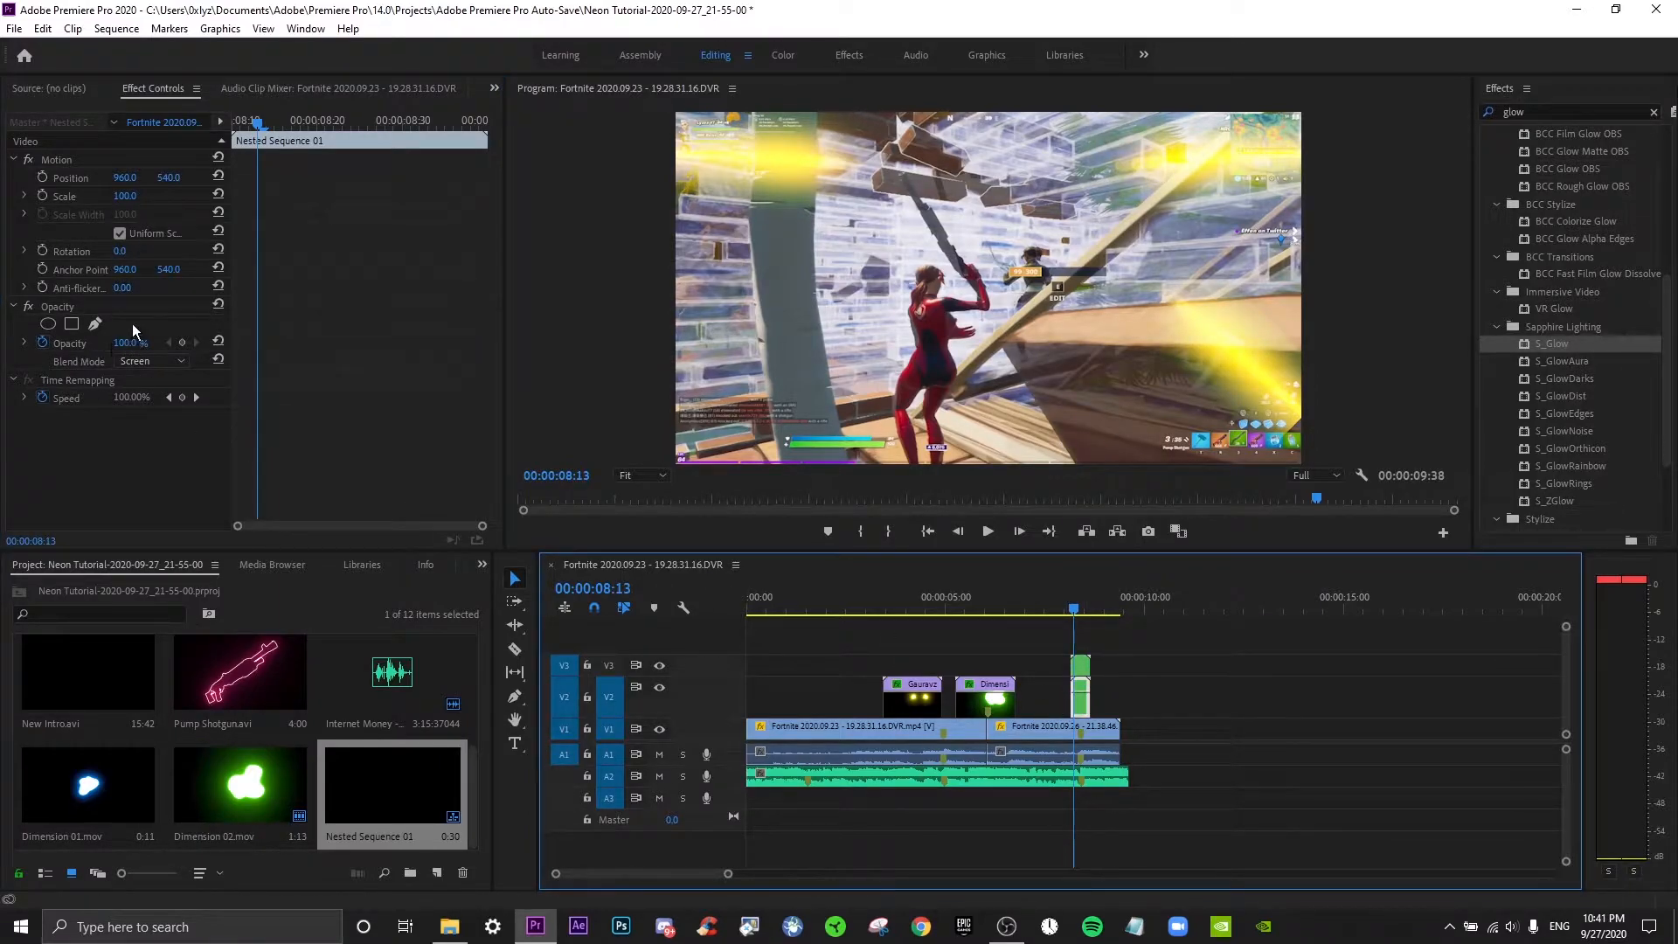
pyautogui.click(126, 253)
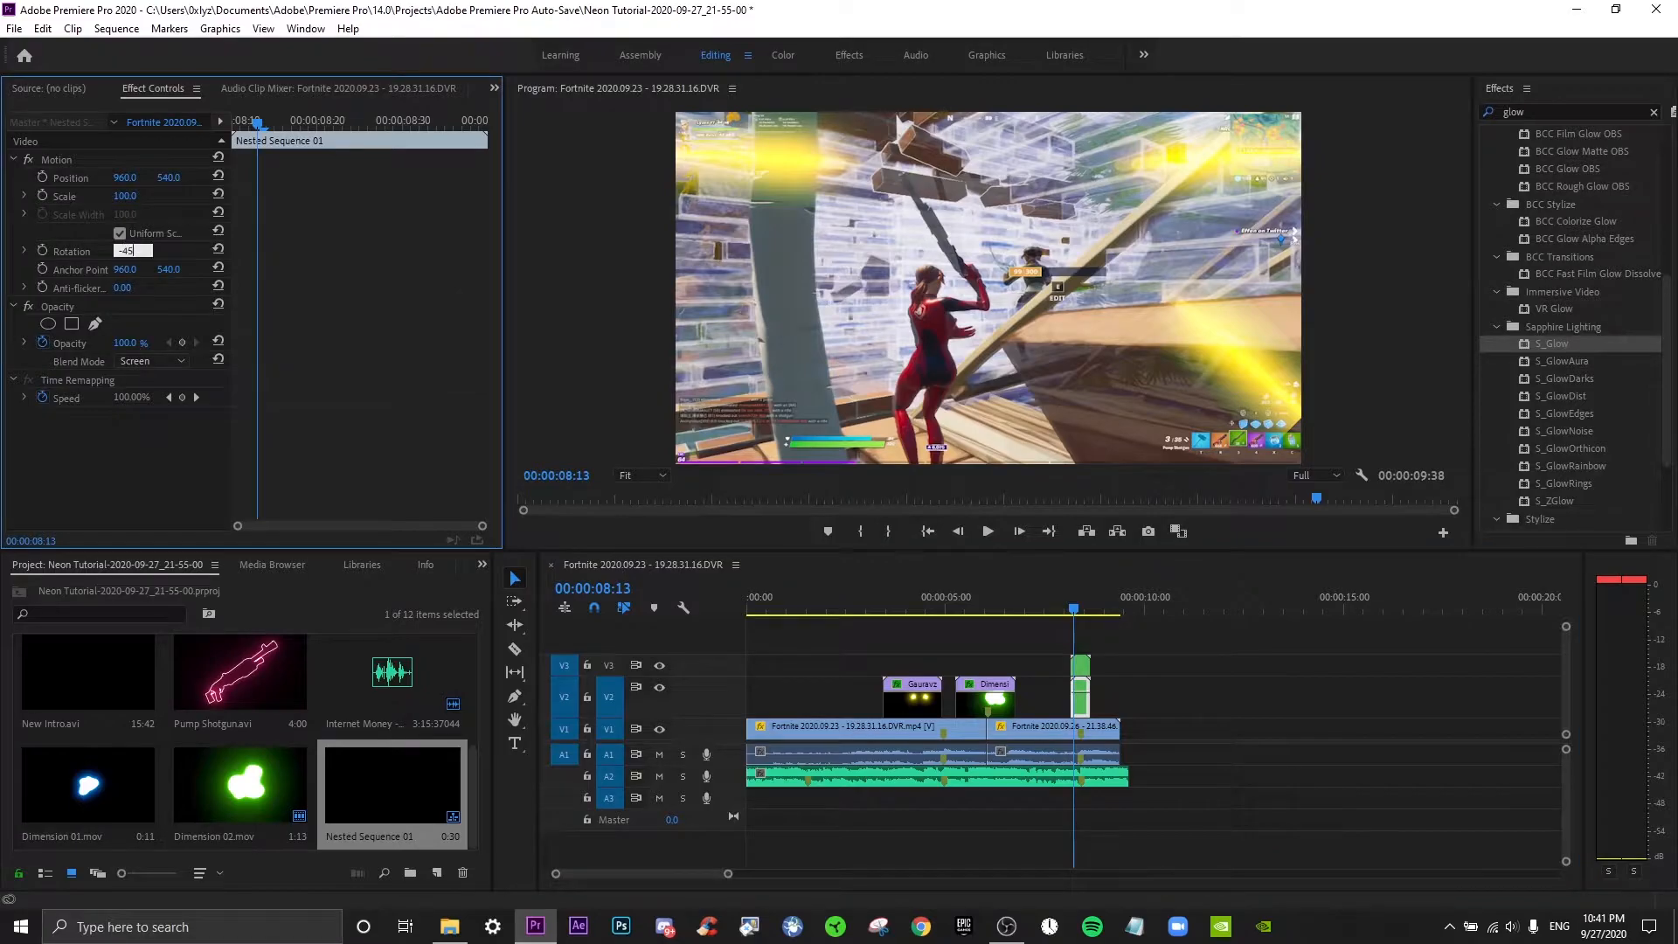
pyautogui.write('-45')
pyautogui.press('Return')
pyautogui.press('space')
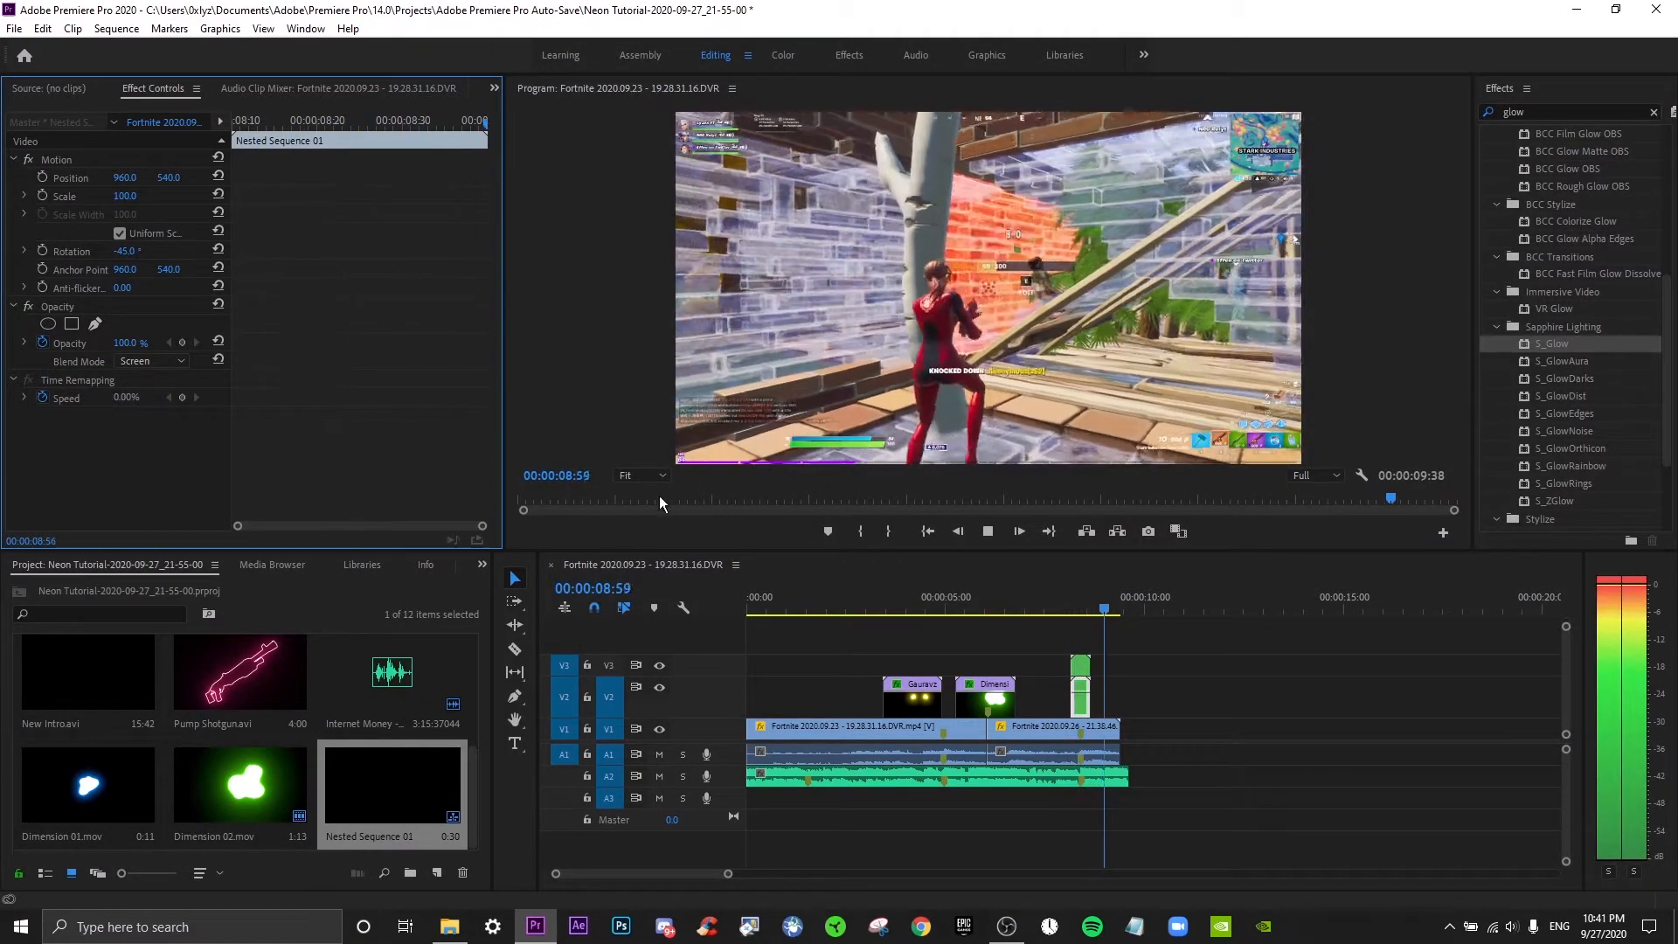
pyautogui.click(1047, 600)
pyautogui.press('space')
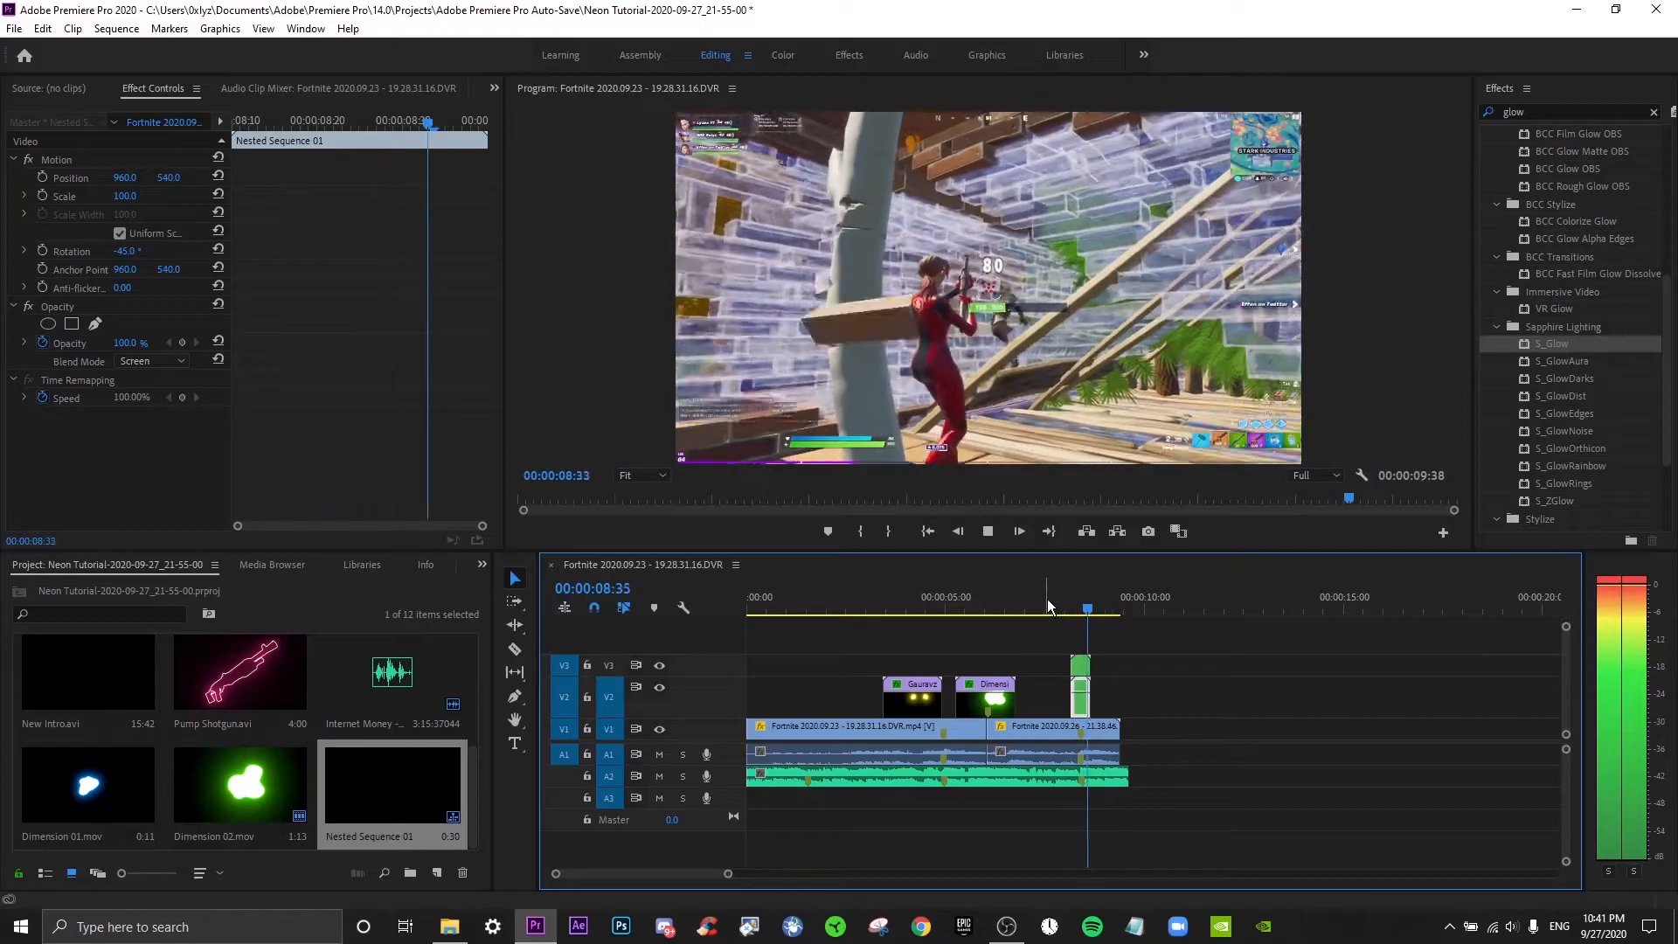
pyautogui.click(1089, 607)
pyautogui.moveTo(1089, 607)
pyautogui.mouseDown()
pyautogui.moveTo(1064, 608)
pyautogui.moveTo(1087, 612)
pyautogui.mouseUp()
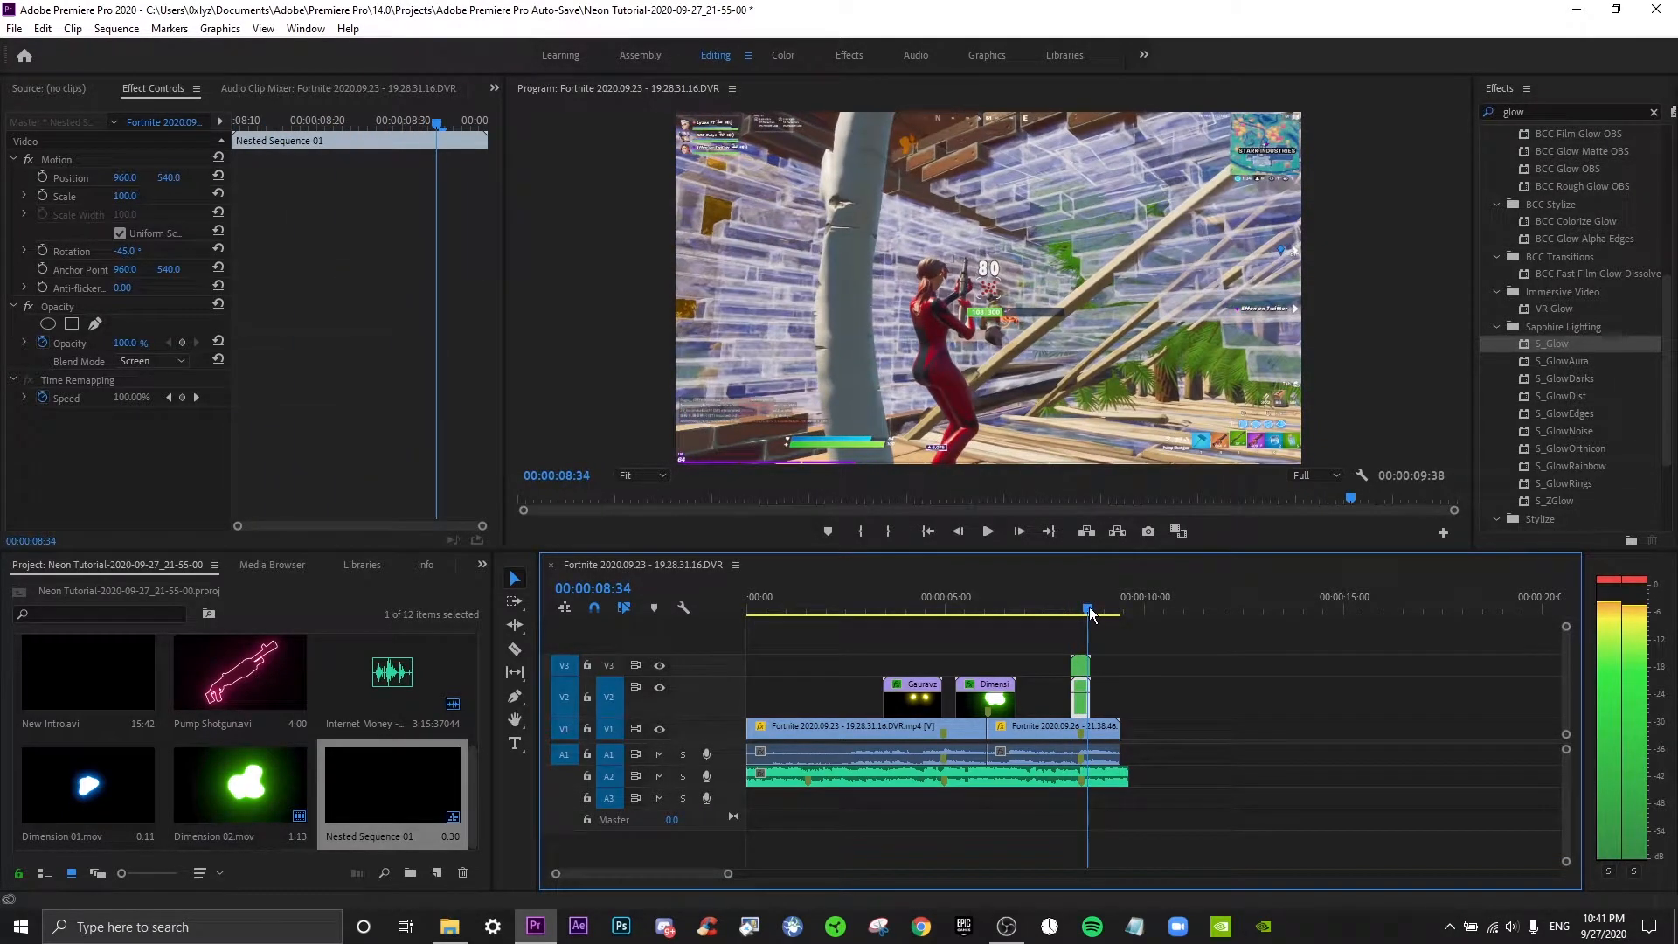
# Nest the two rotated sequences on V2 and V3 into one sequence, keeping the default name.
pyautogui.click(1084, 667)
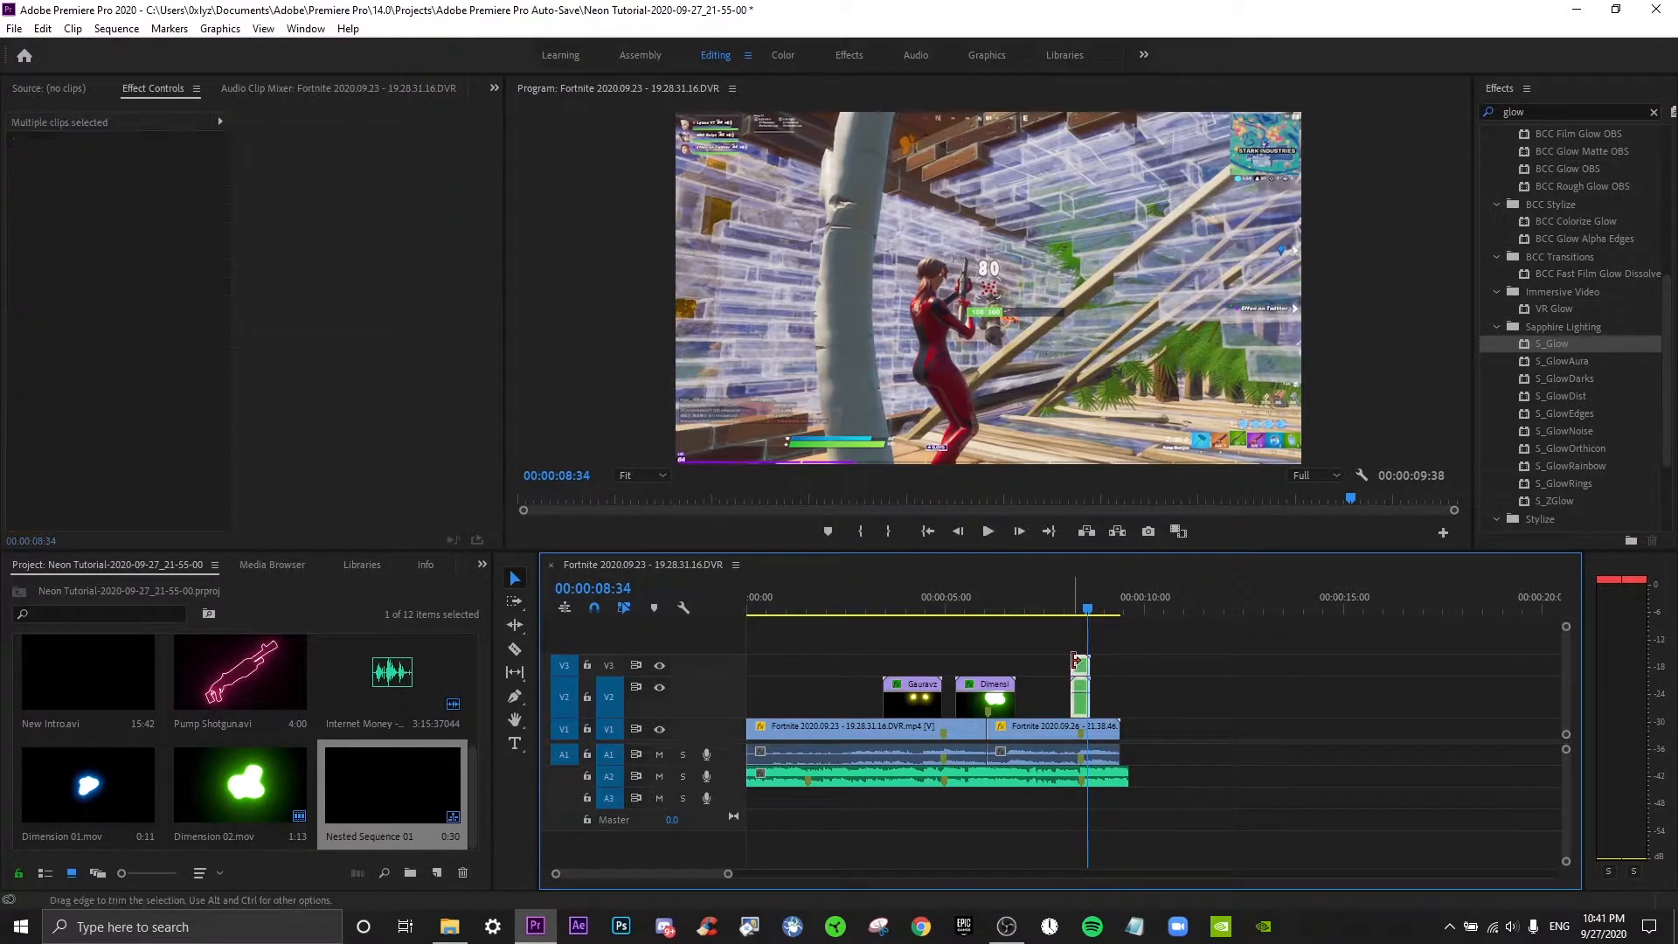
pyautogui.moveTo(1077, 662); pyautogui.dragTo(1077, 662)
pyautogui.rightClick(1080, 664)
pyautogui.click(1127, 518)
pyautogui.click(809, 483)
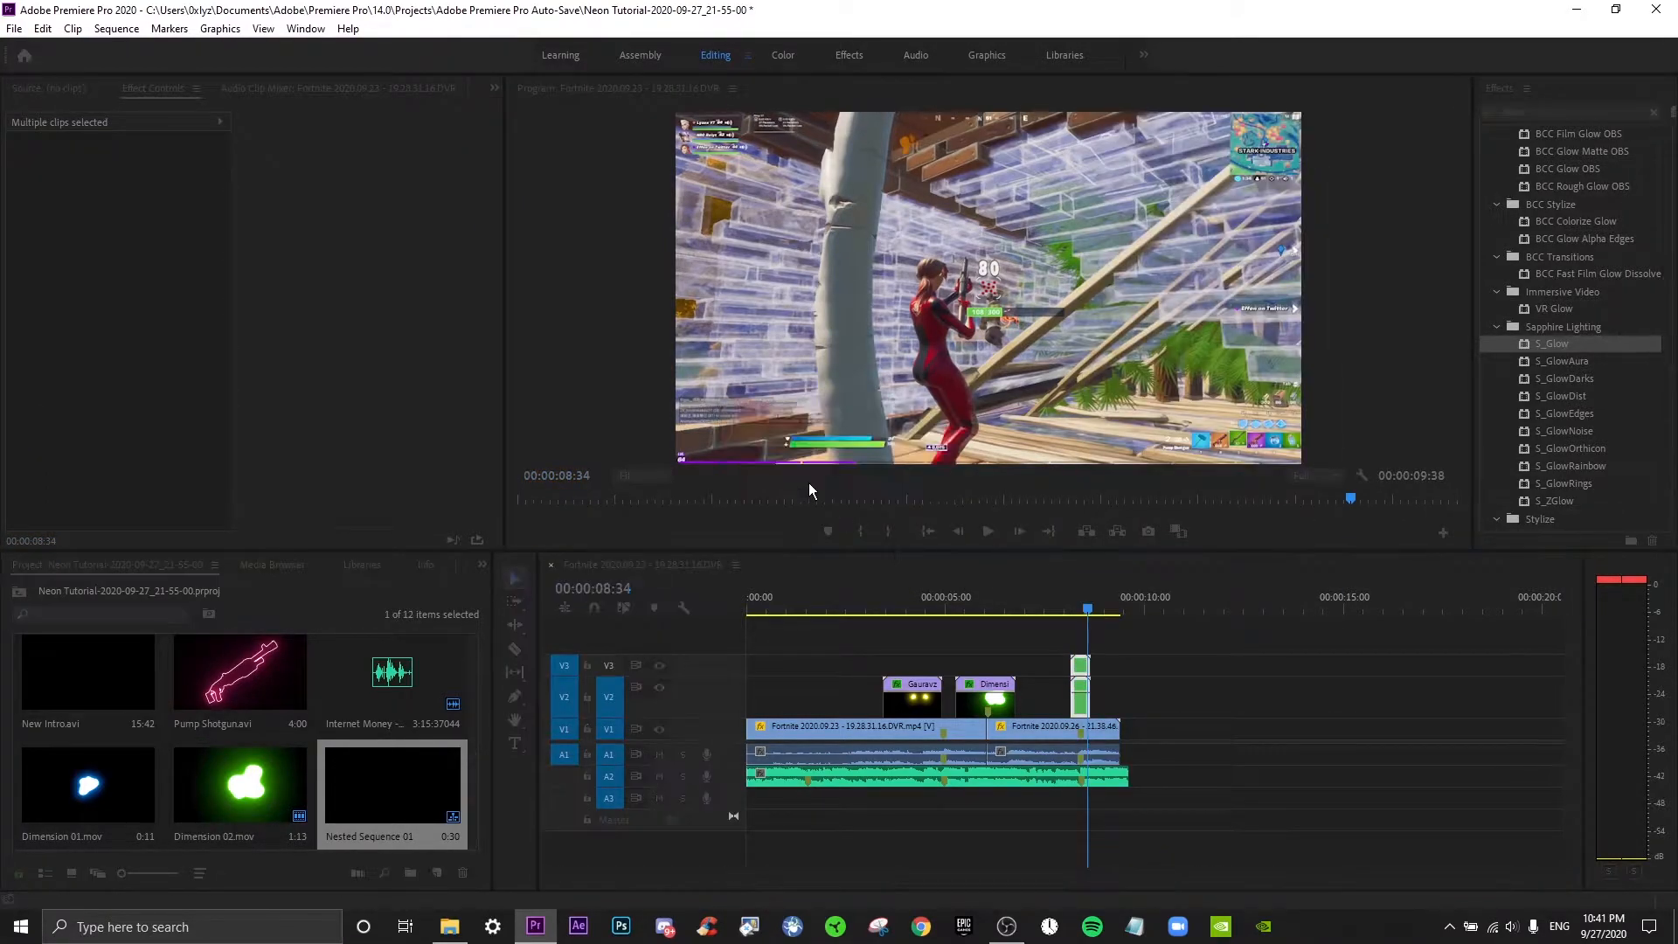
# Set the blend mode of Nested Sequence 02 to Screen and scrub through the result.
pyautogui.click(1081, 710)
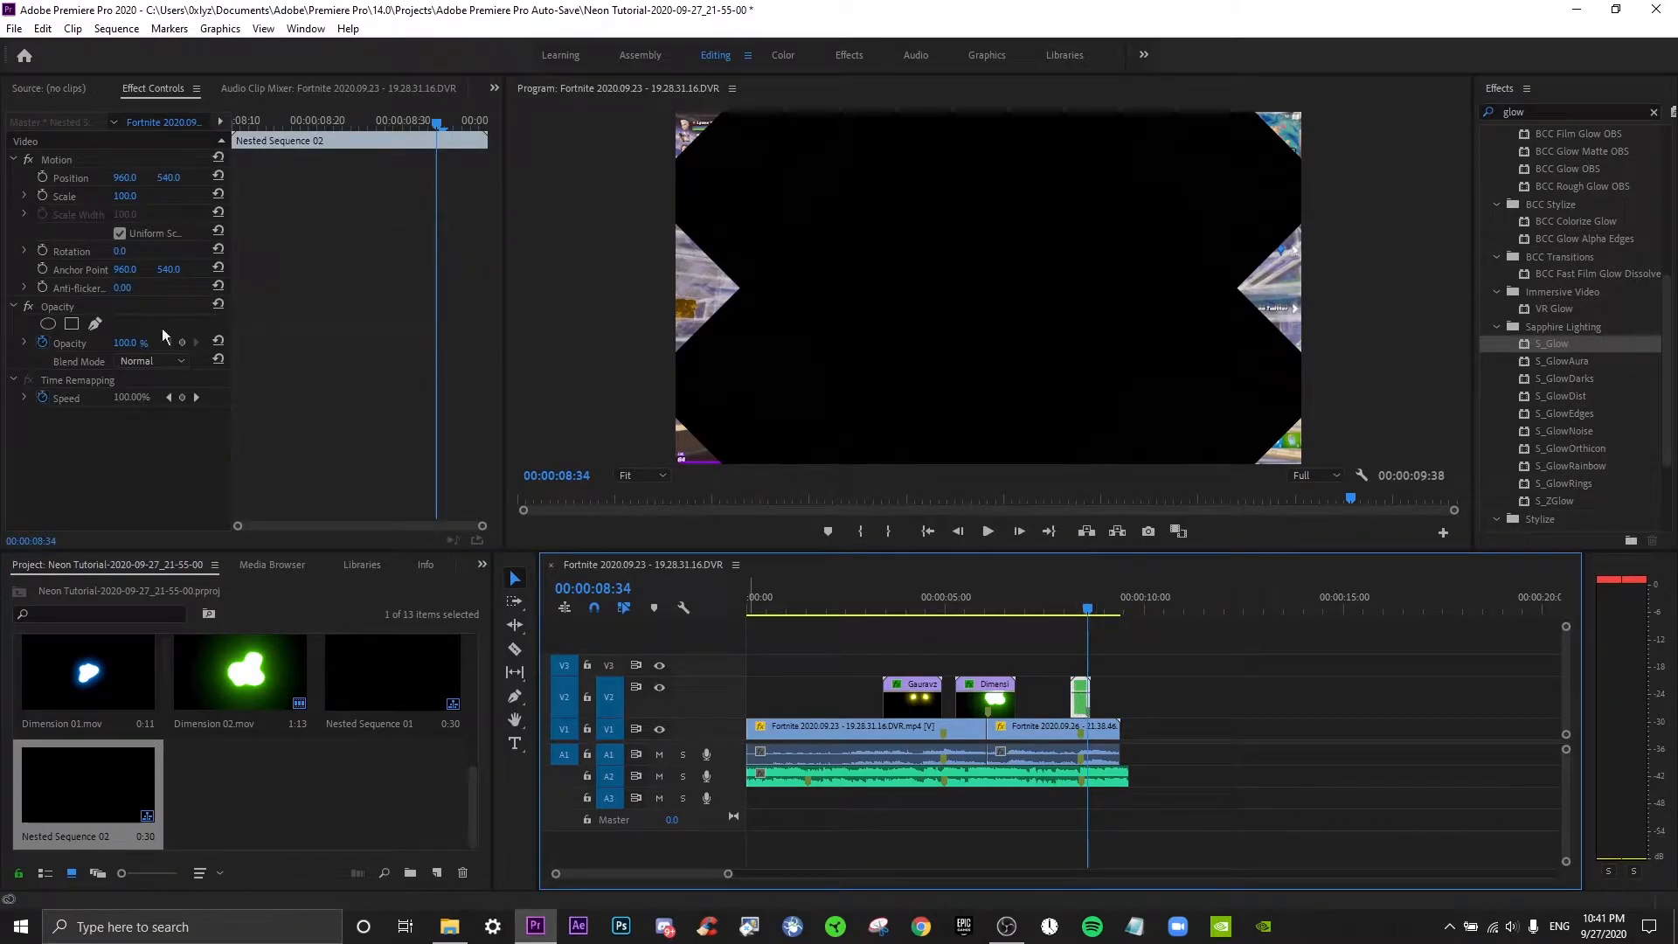
pyautogui.click(133, 362)
pyautogui.click(148, 541)
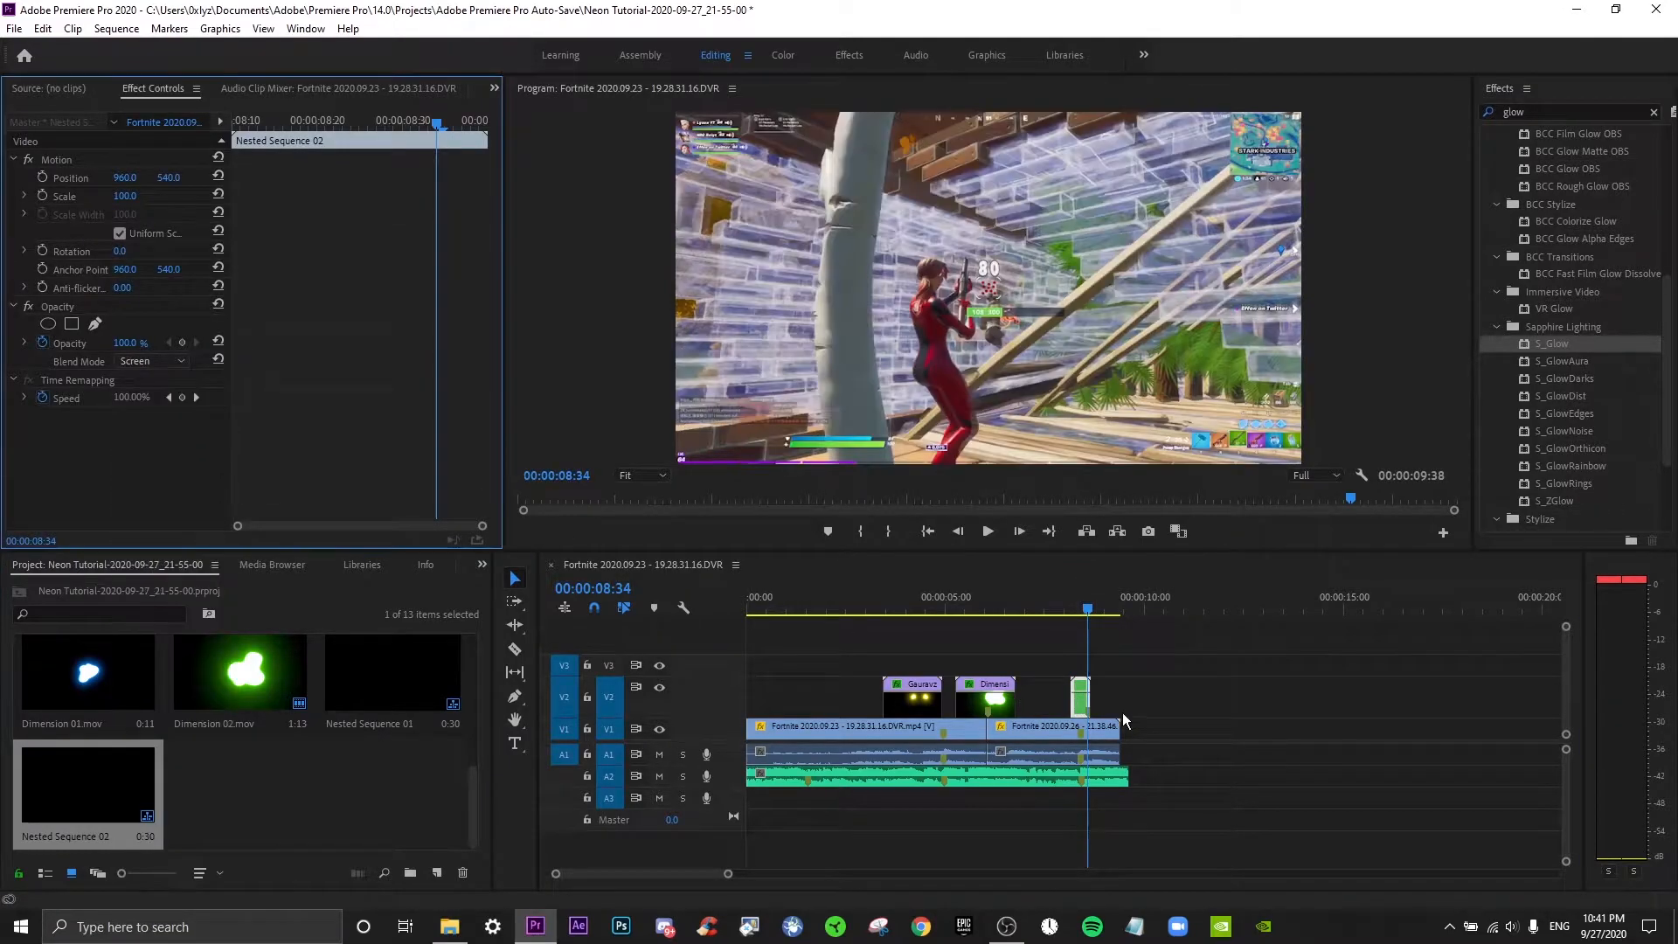
pyautogui.click(1062, 608)
pyautogui.press('space')
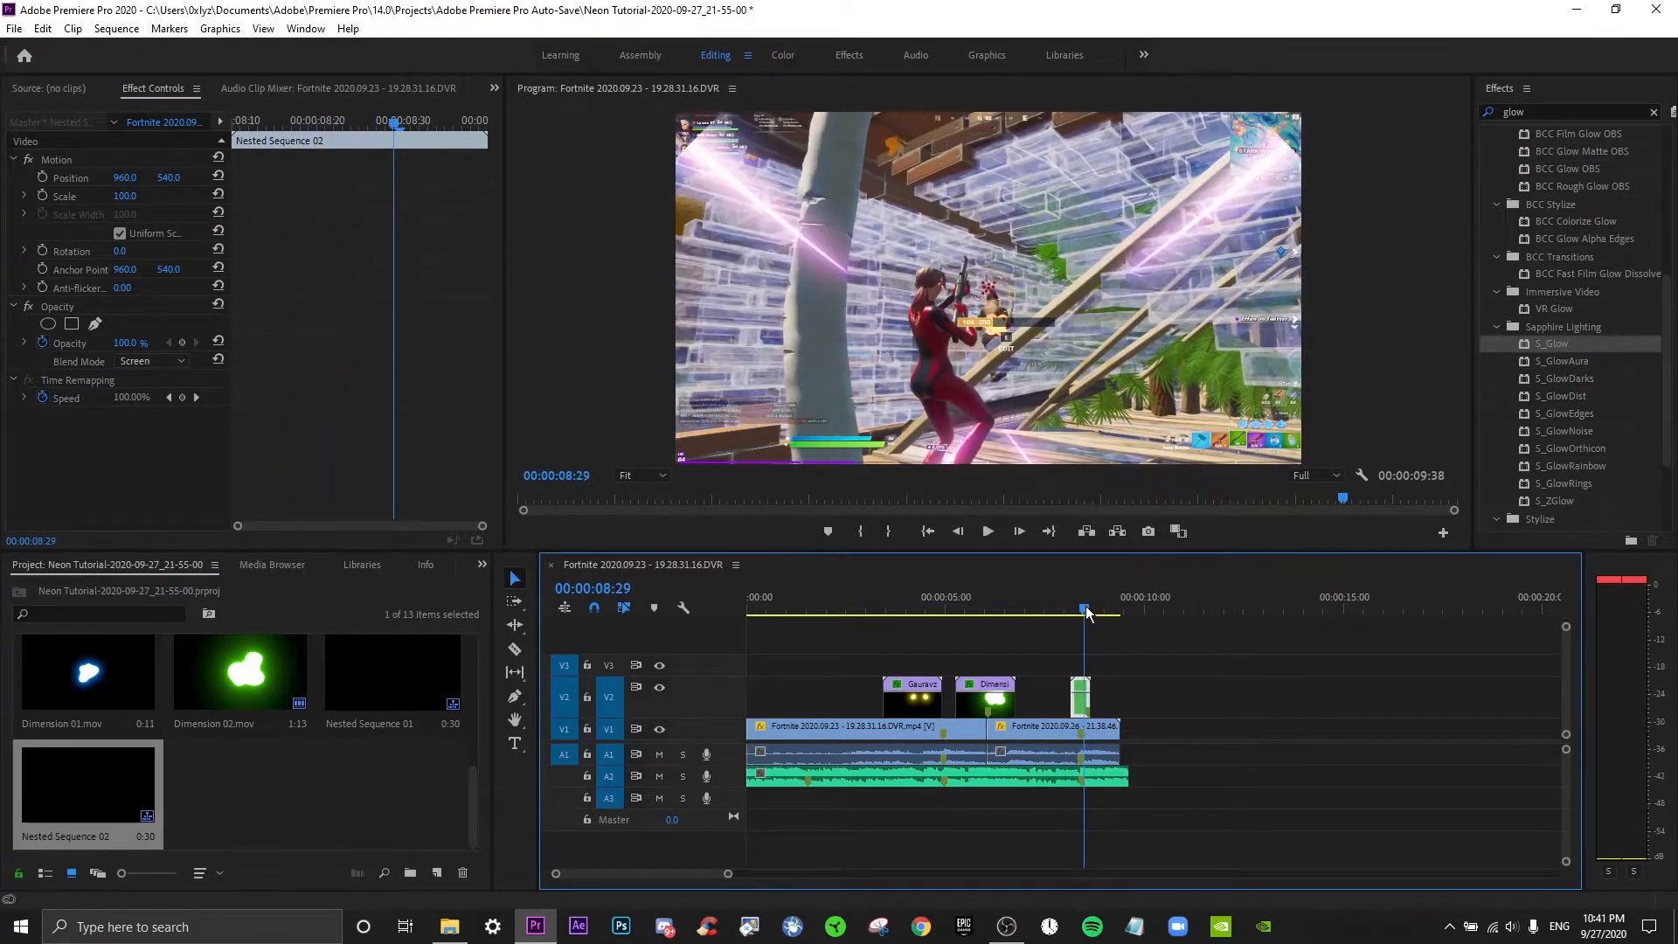
pyautogui.click(1086, 611)
pyautogui.click(1088, 611)
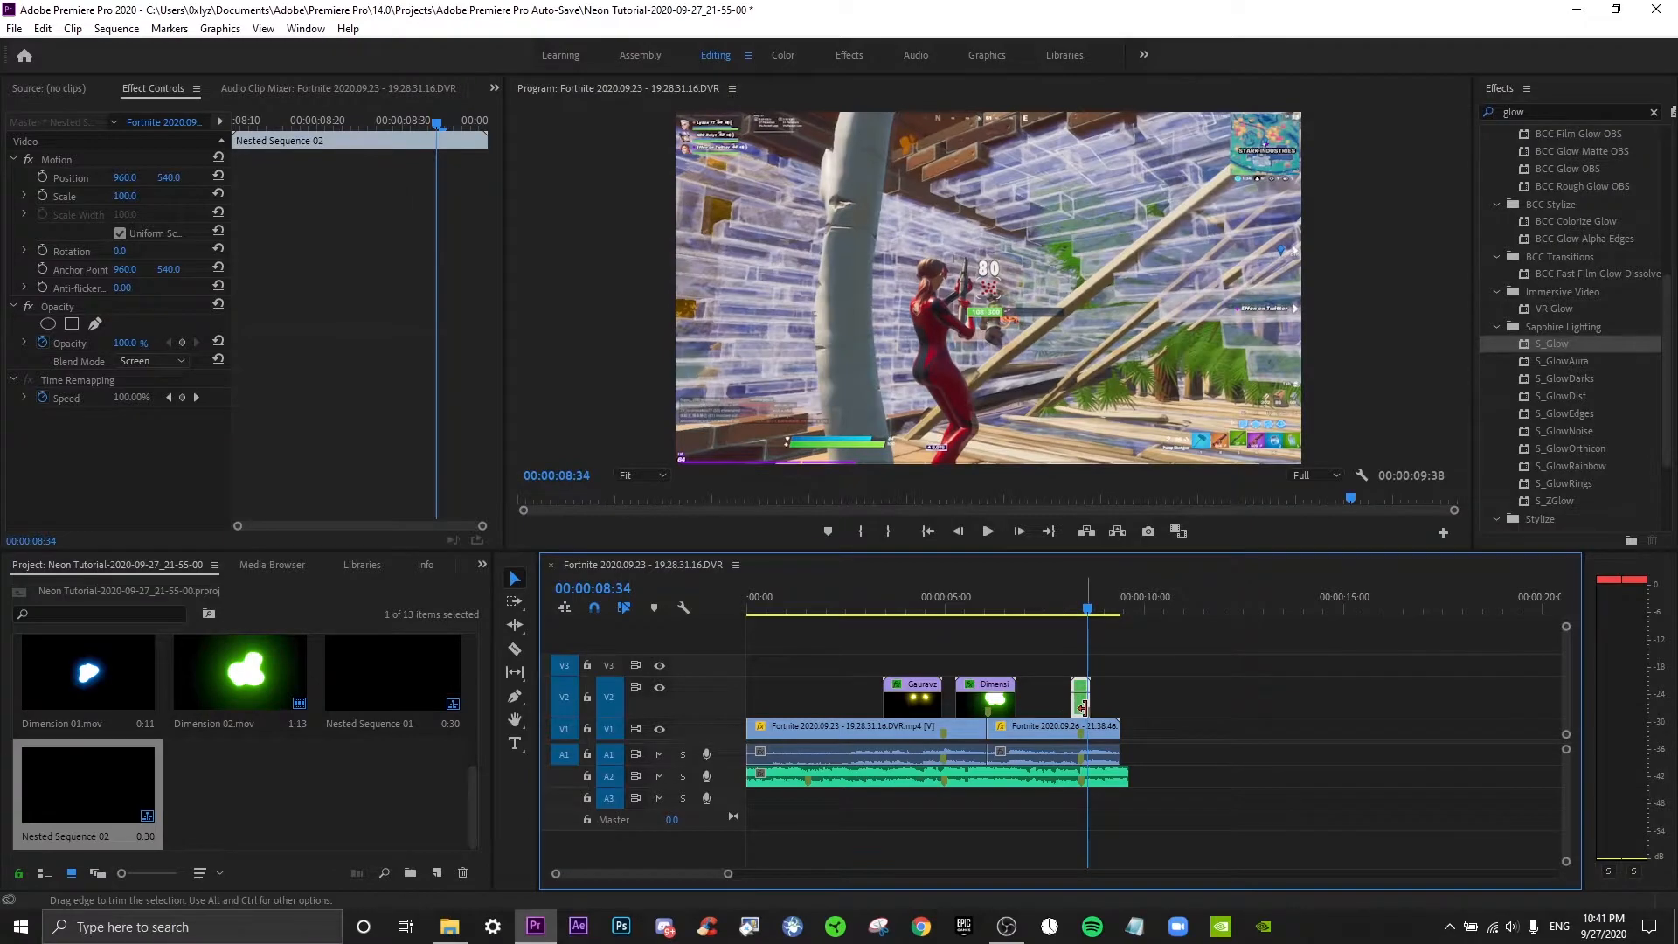
# Move Nested Sequence 02 slightly earlier on V2 to start at about 00:00:08:00, and replay the section.
pyautogui.moveTo(1081, 709); pyautogui.dragTo(1075, 710)
pyautogui.click(1054, 598)
pyautogui.press('space')
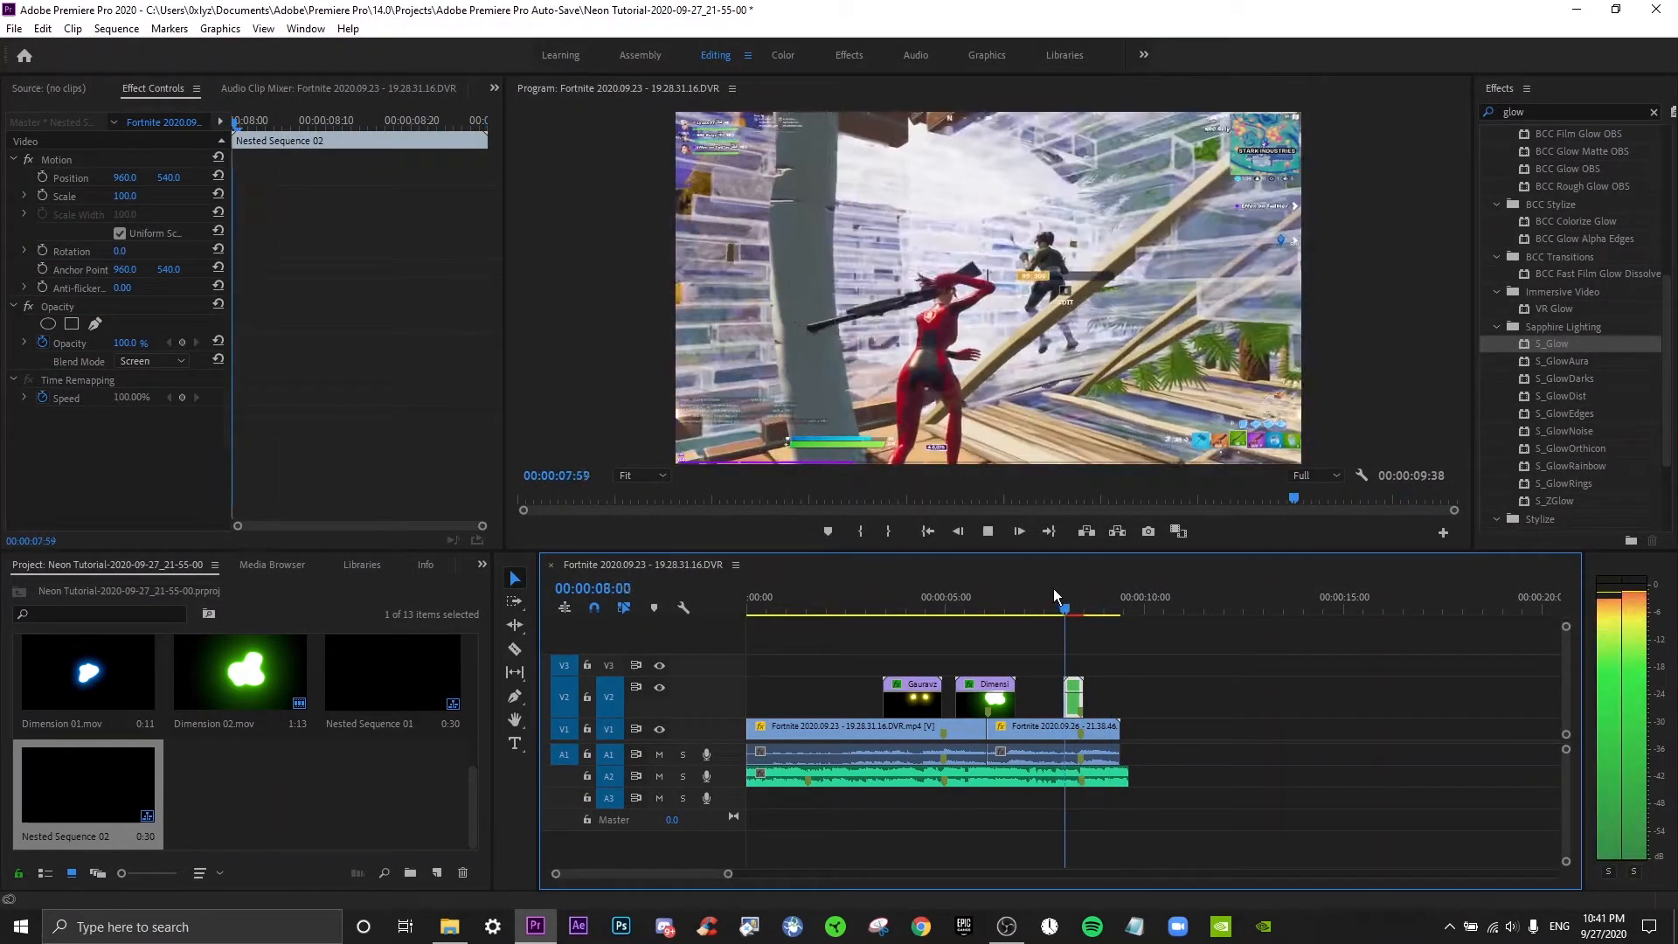
pyautogui.click(1052, 590)
pyautogui.press('space')
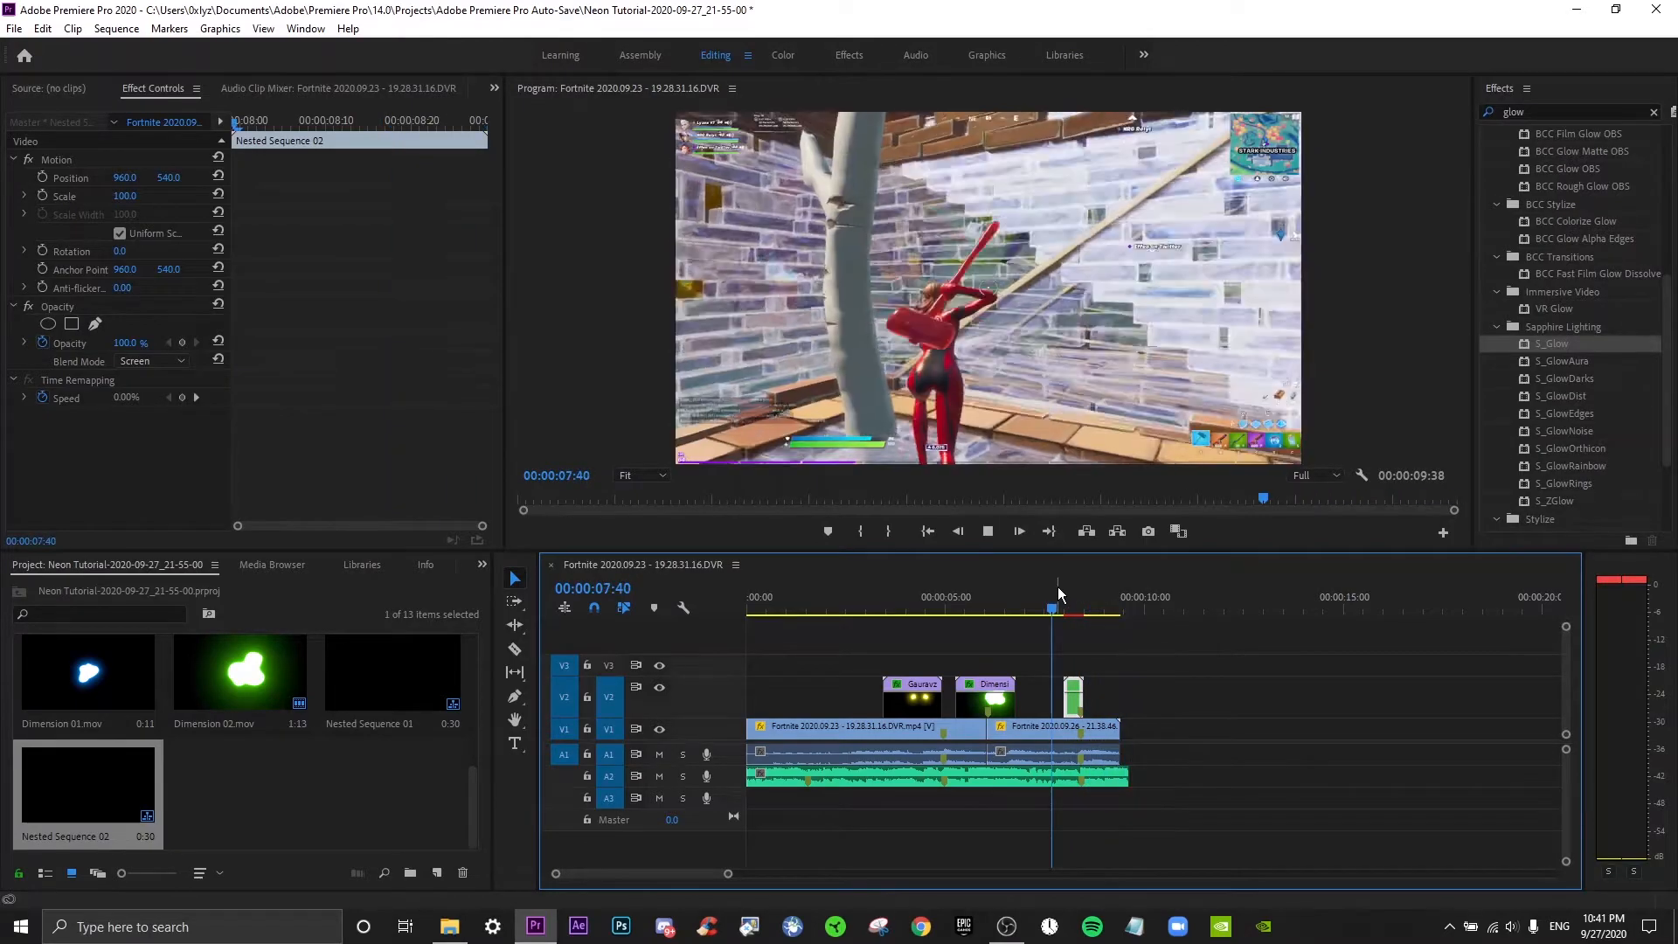
pyautogui.click(1068, 588)
pyautogui.moveTo(1068, 587); pyautogui.dragTo(1085, 586)
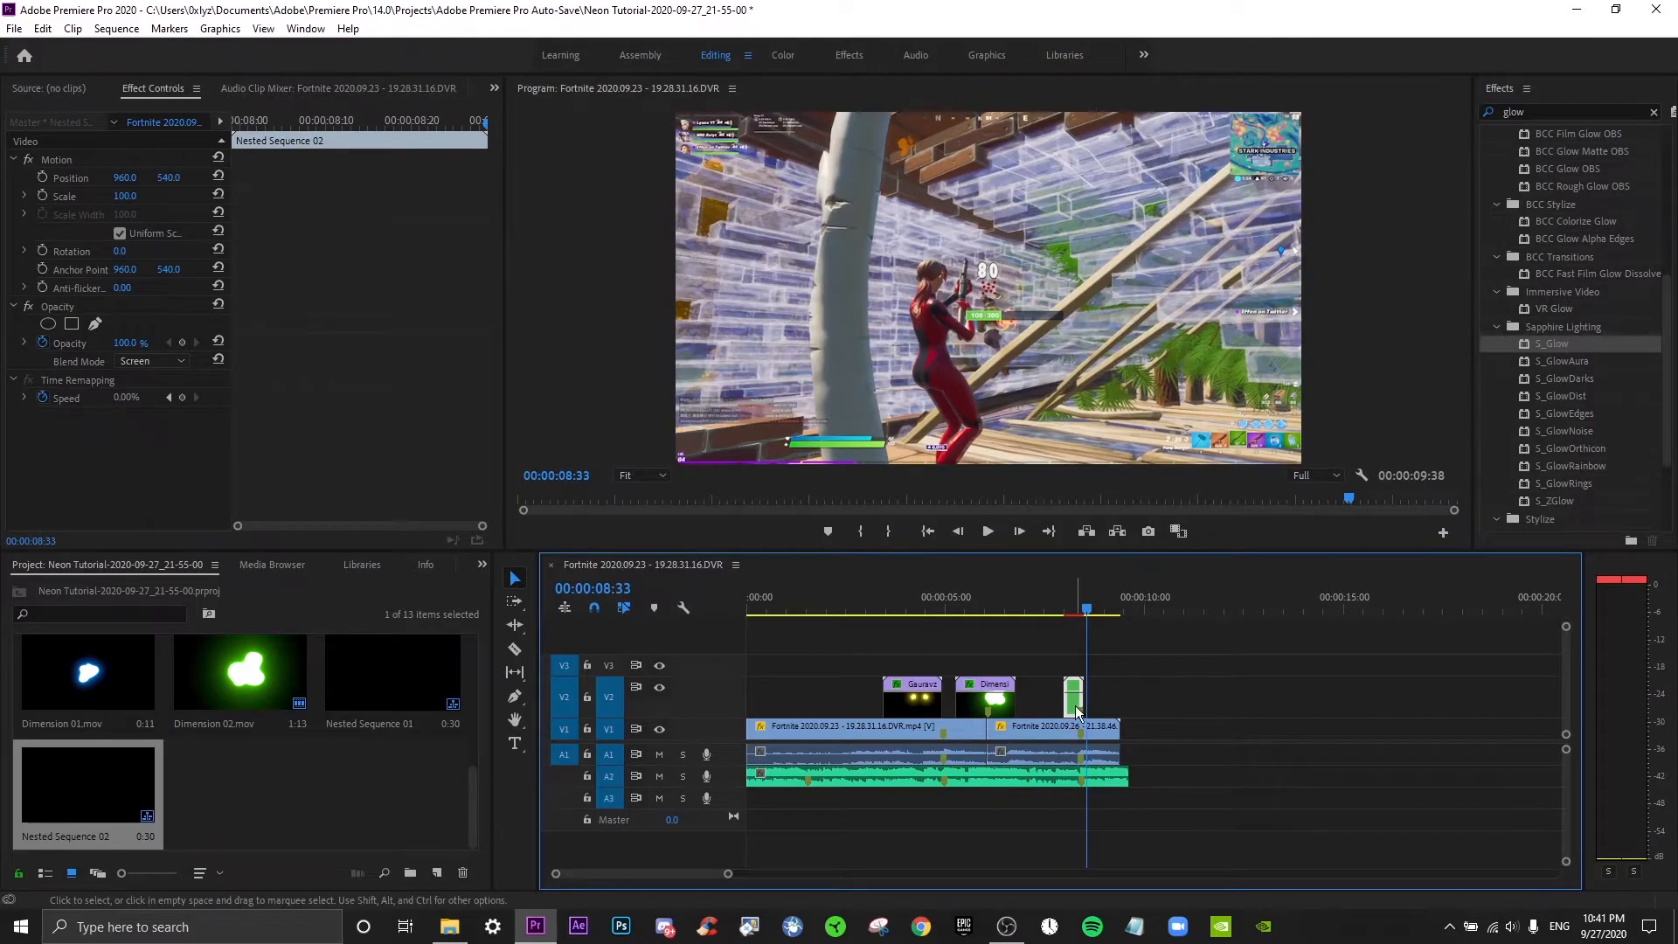
# Slow Nested Sequence 02 to 50% speed with Frame Blending time interpolation.
pyautogui.rightClick(1075, 705)
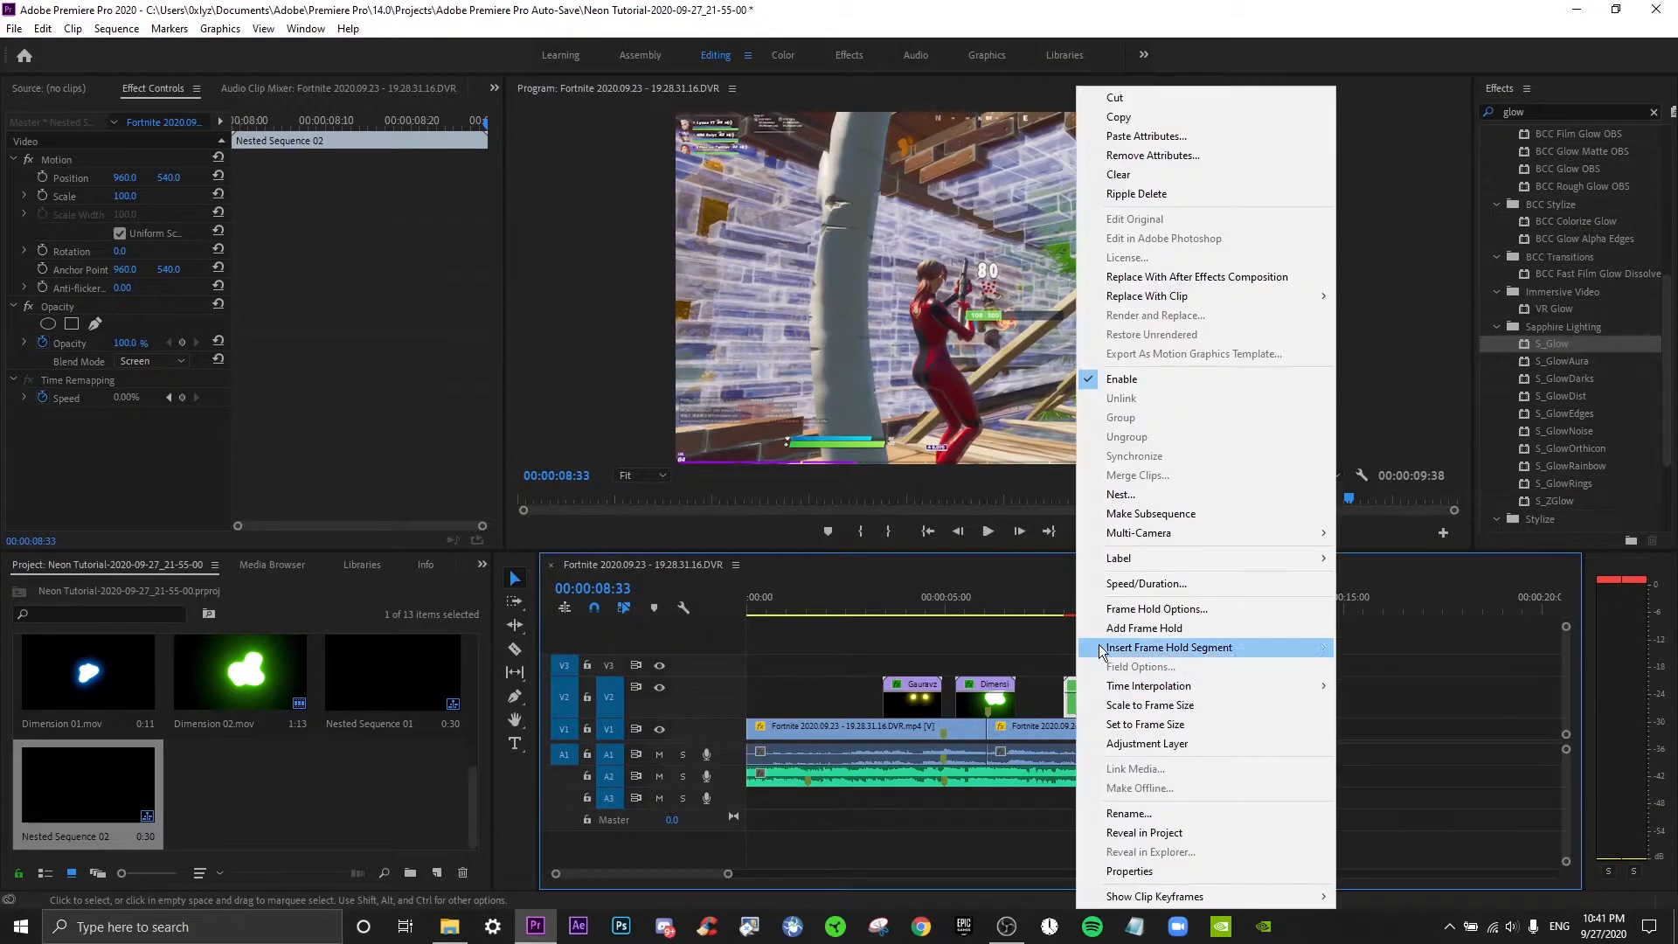
pyautogui.click(1159, 585)
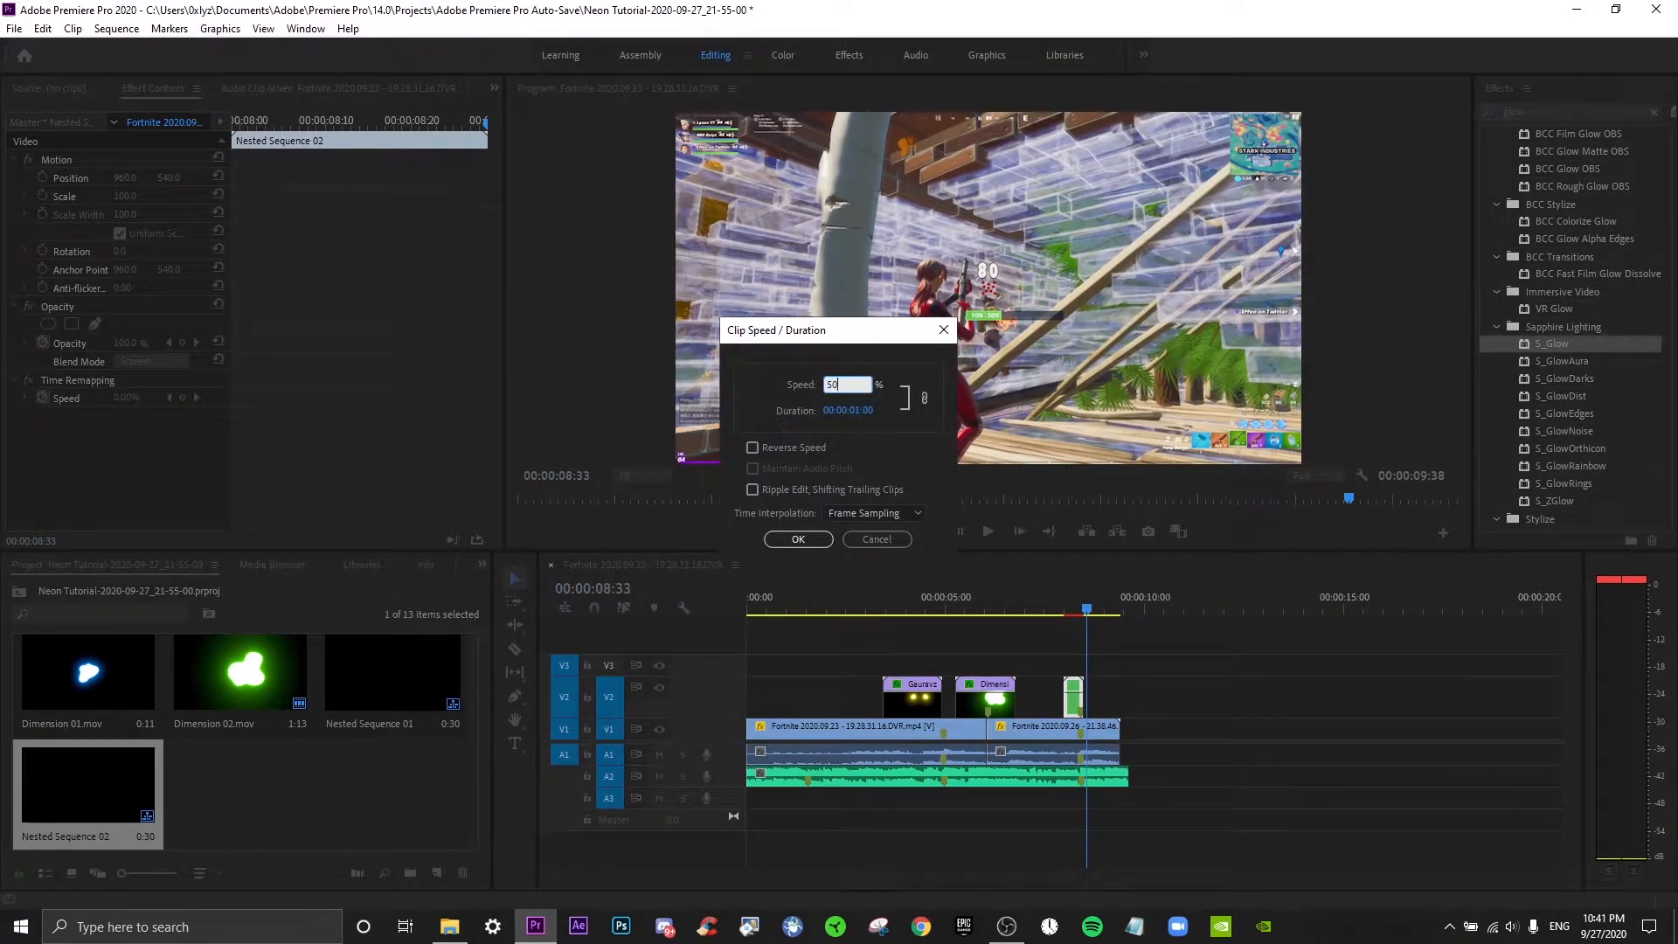
pyautogui.click(877, 512)
pyautogui.click(885, 556)
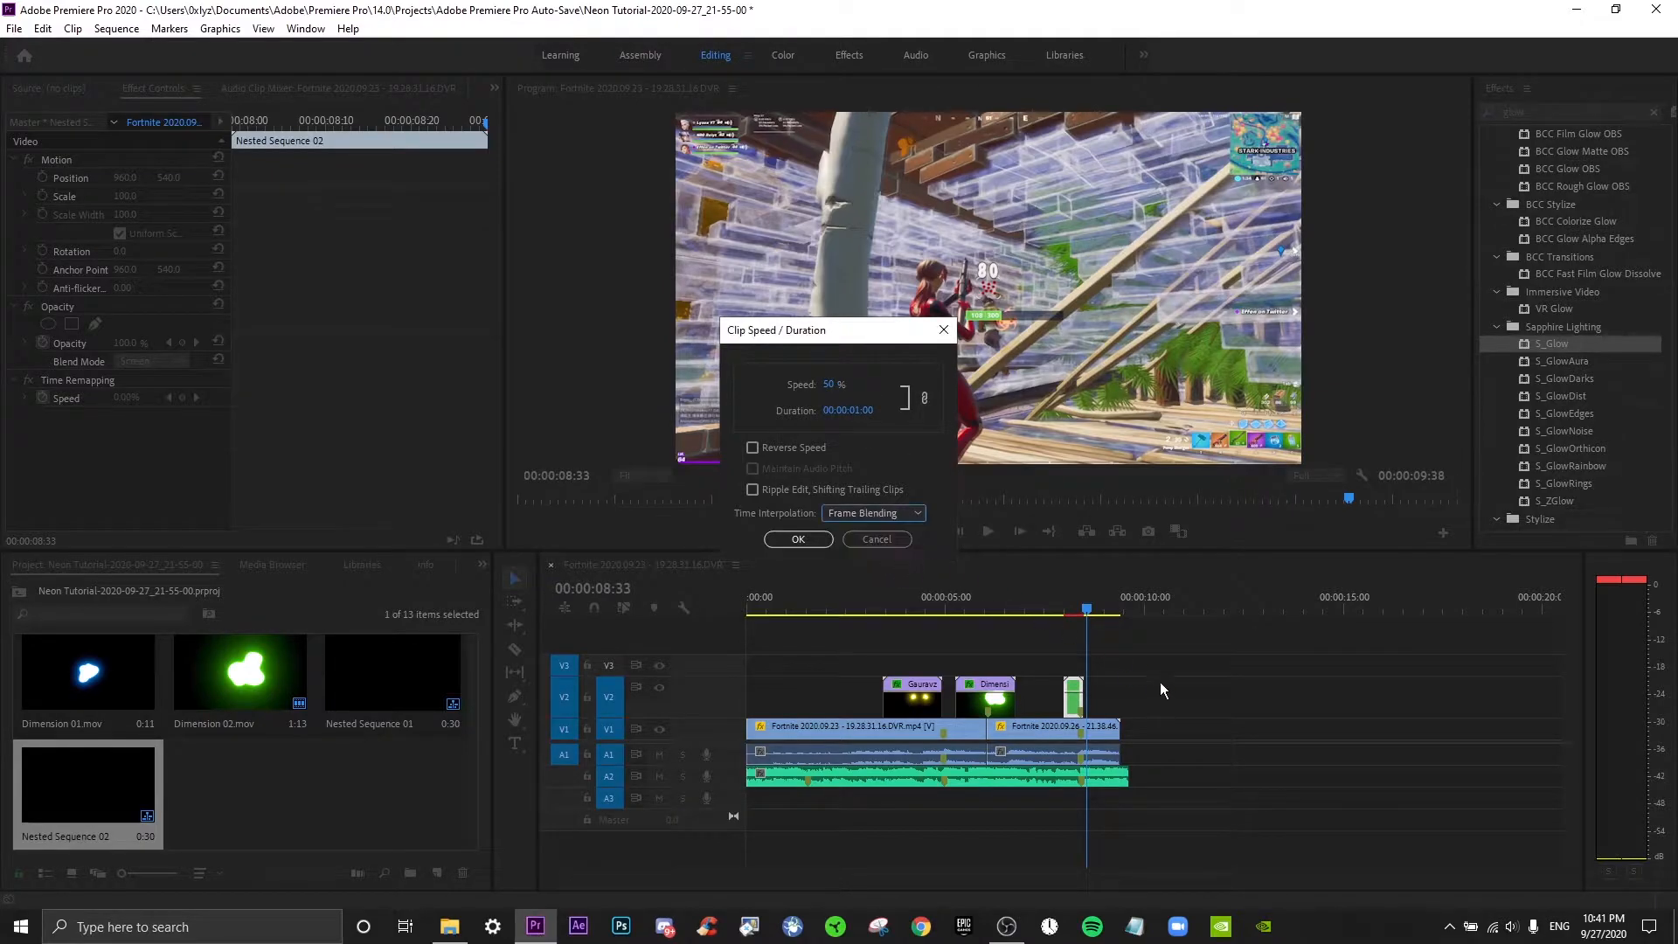
pyautogui.press('Return')
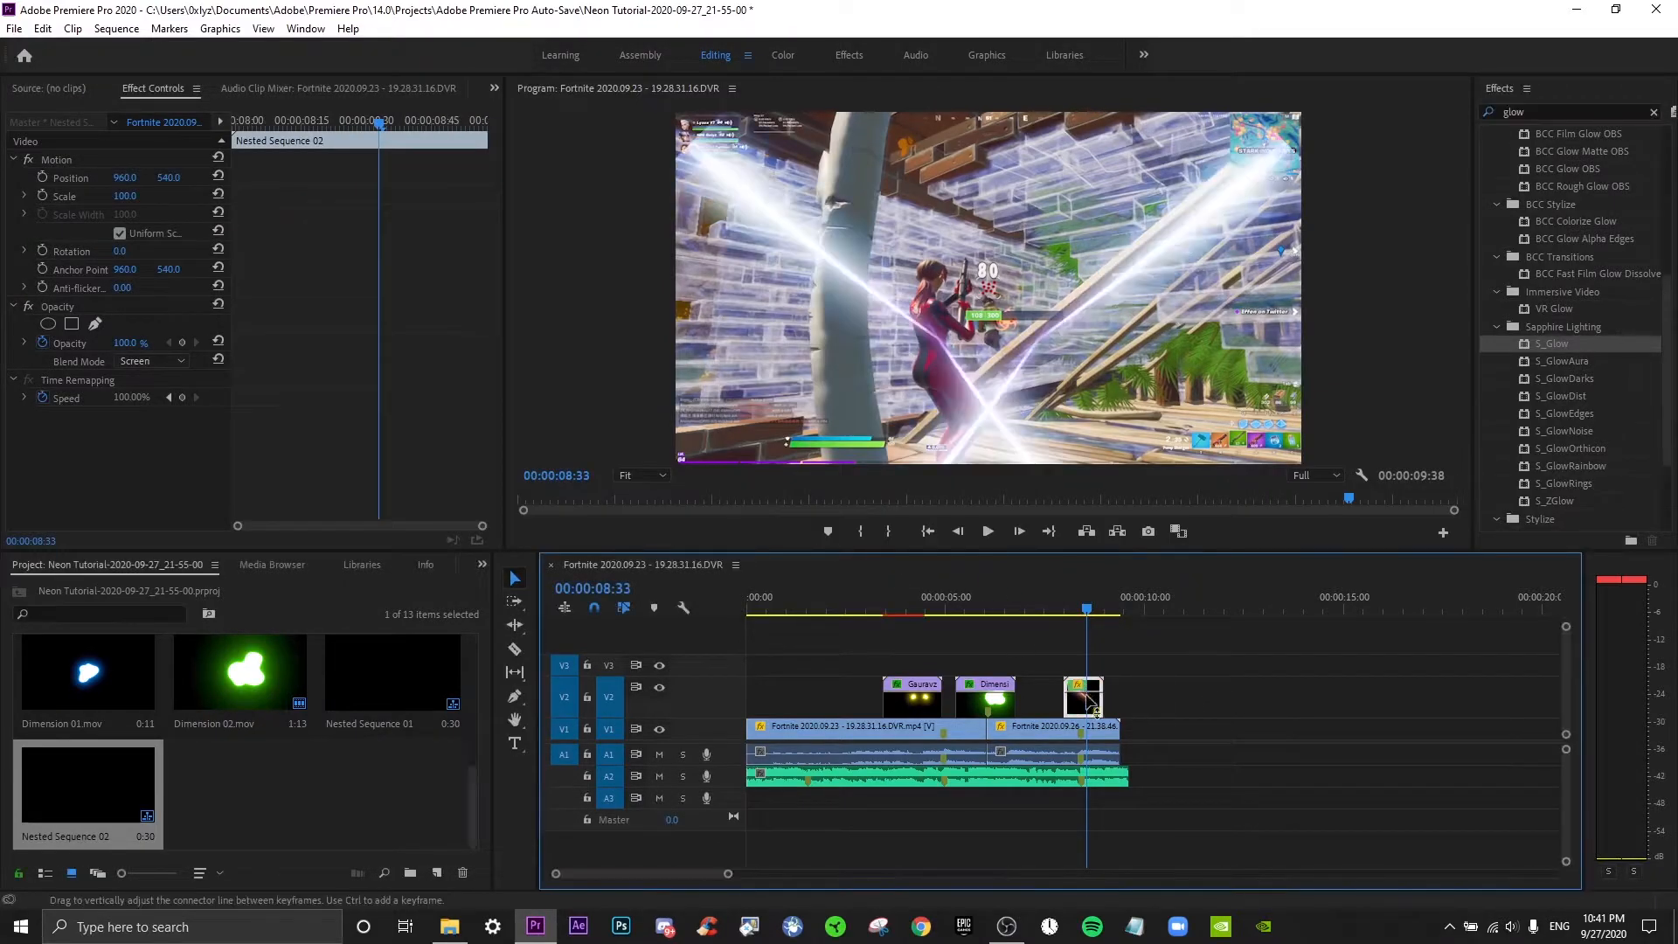
# Move the slowed nested clip earlier on V2 so it ends at about 00:00:08:33, and play back the section.
pyautogui.moveTo(1084, 702); pyautogui.dragTo(1068, 702)
pyautogui.click(1167, 704)
pyautogui.click(1035, 589)
pyautogui.press('space')
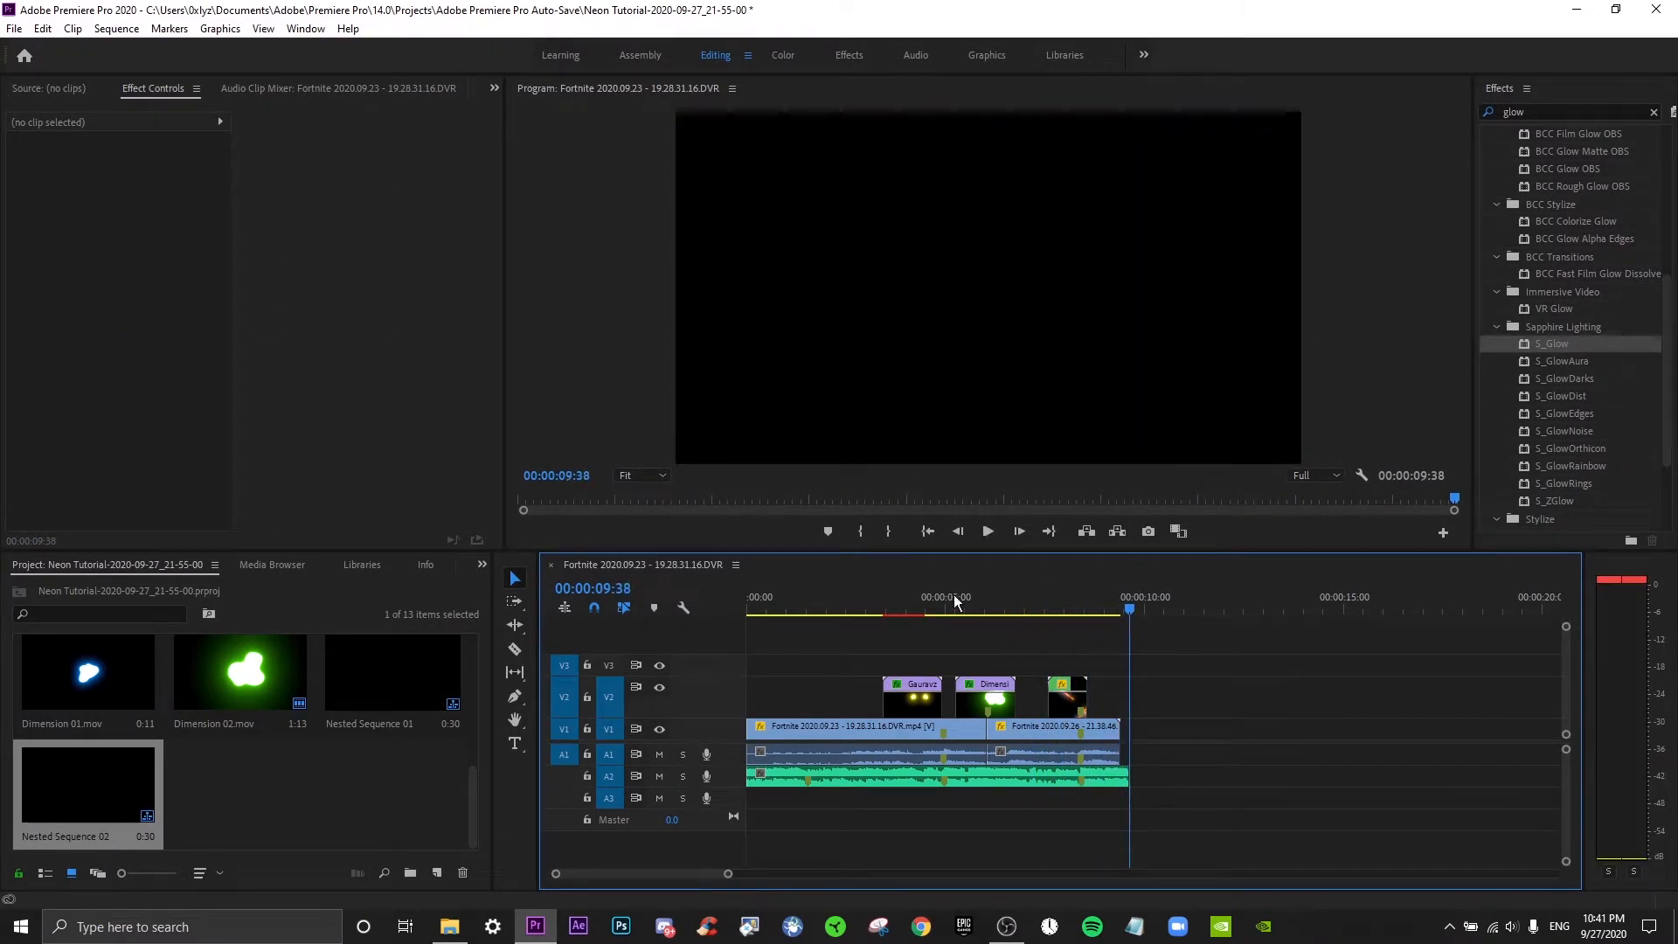
# Trim the end of the music track to match the end of the gameplay video, and save the project.
pyautogui.moveTo(1124, 769); pyautogui.dragTo(1119, 769)
pyautogui.click(1027, 600)
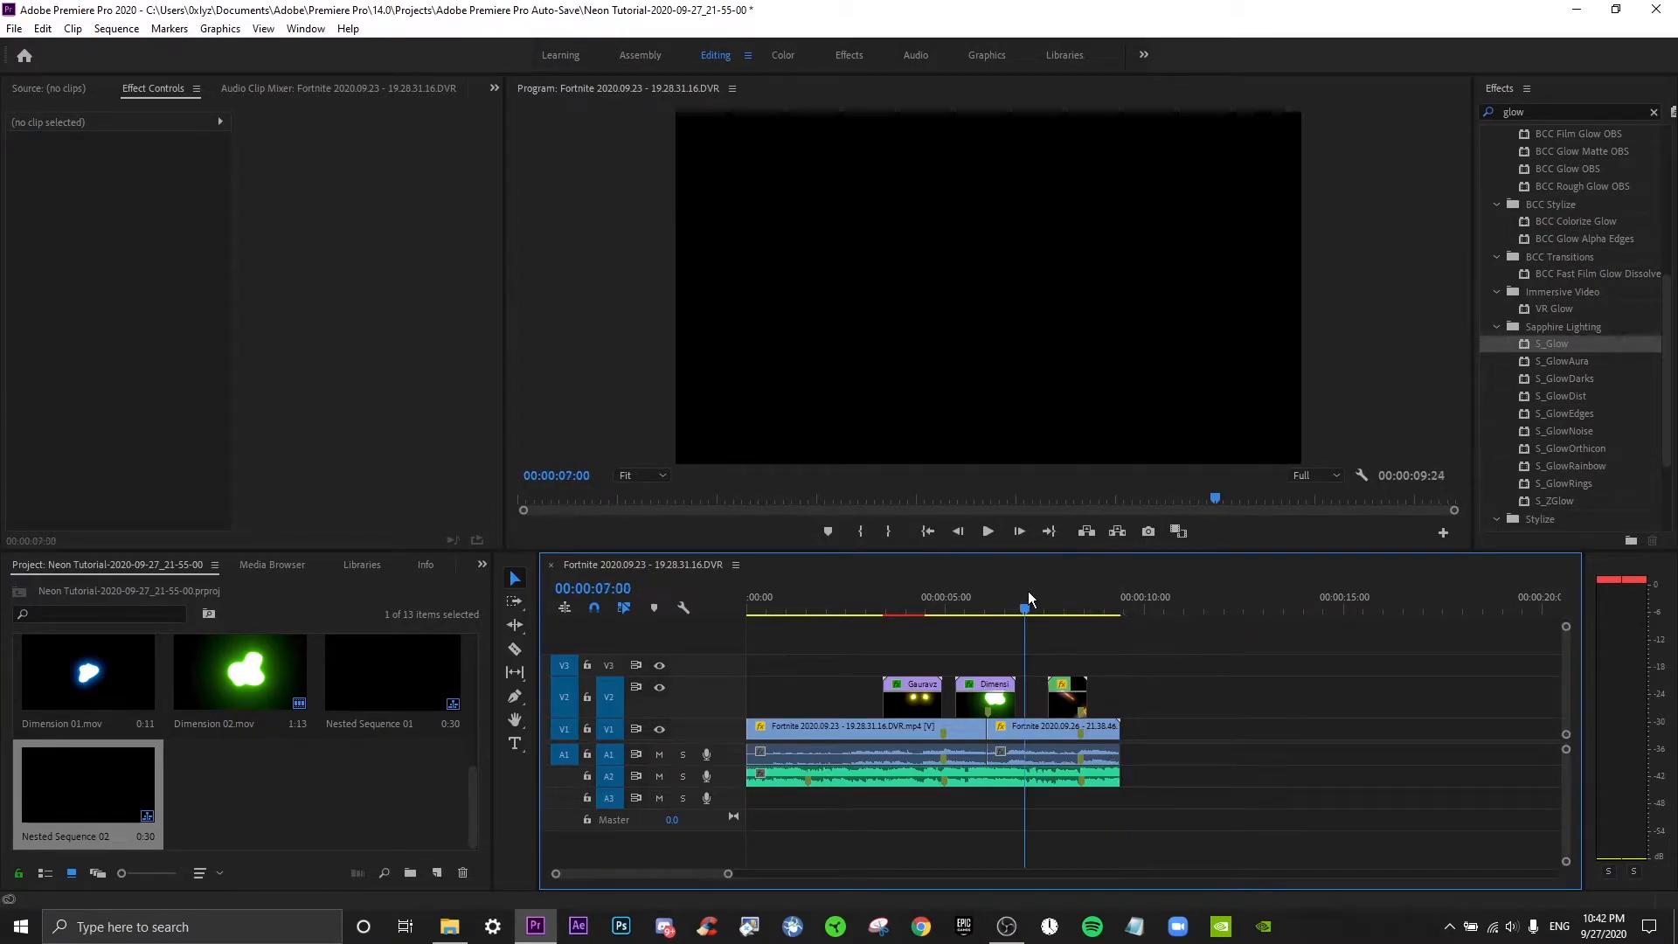
pyautogui.moveTo(1029, 594); pyautogui.dragTo(1034, 593)
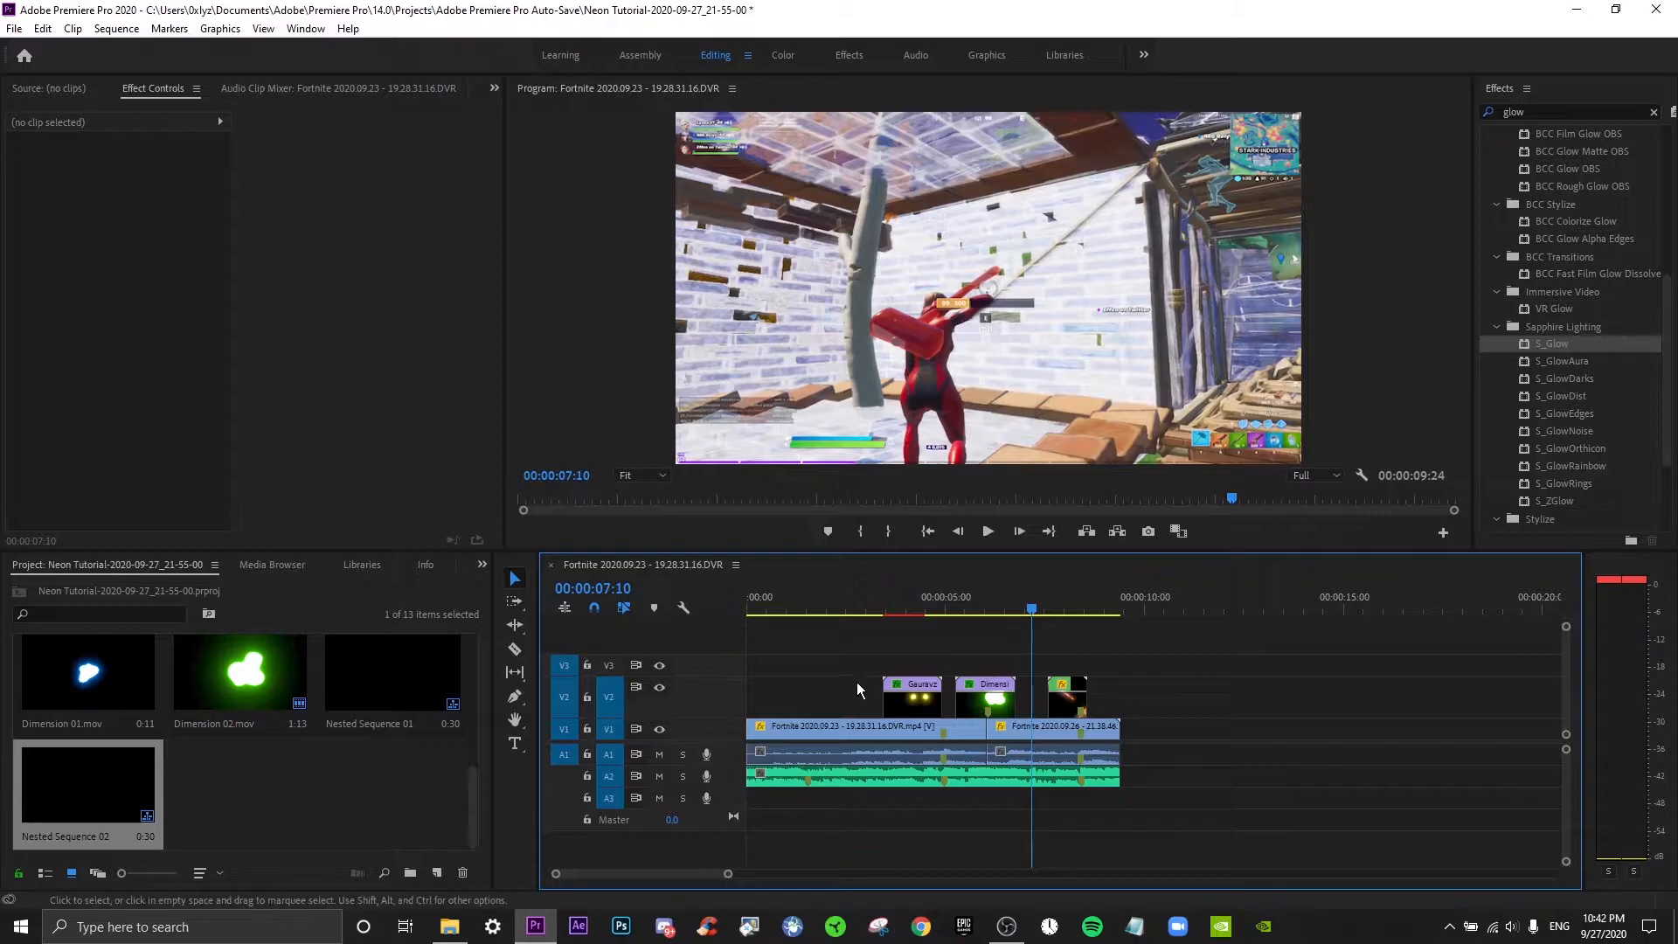
pyautogui.hotkey('ctrl', 's')
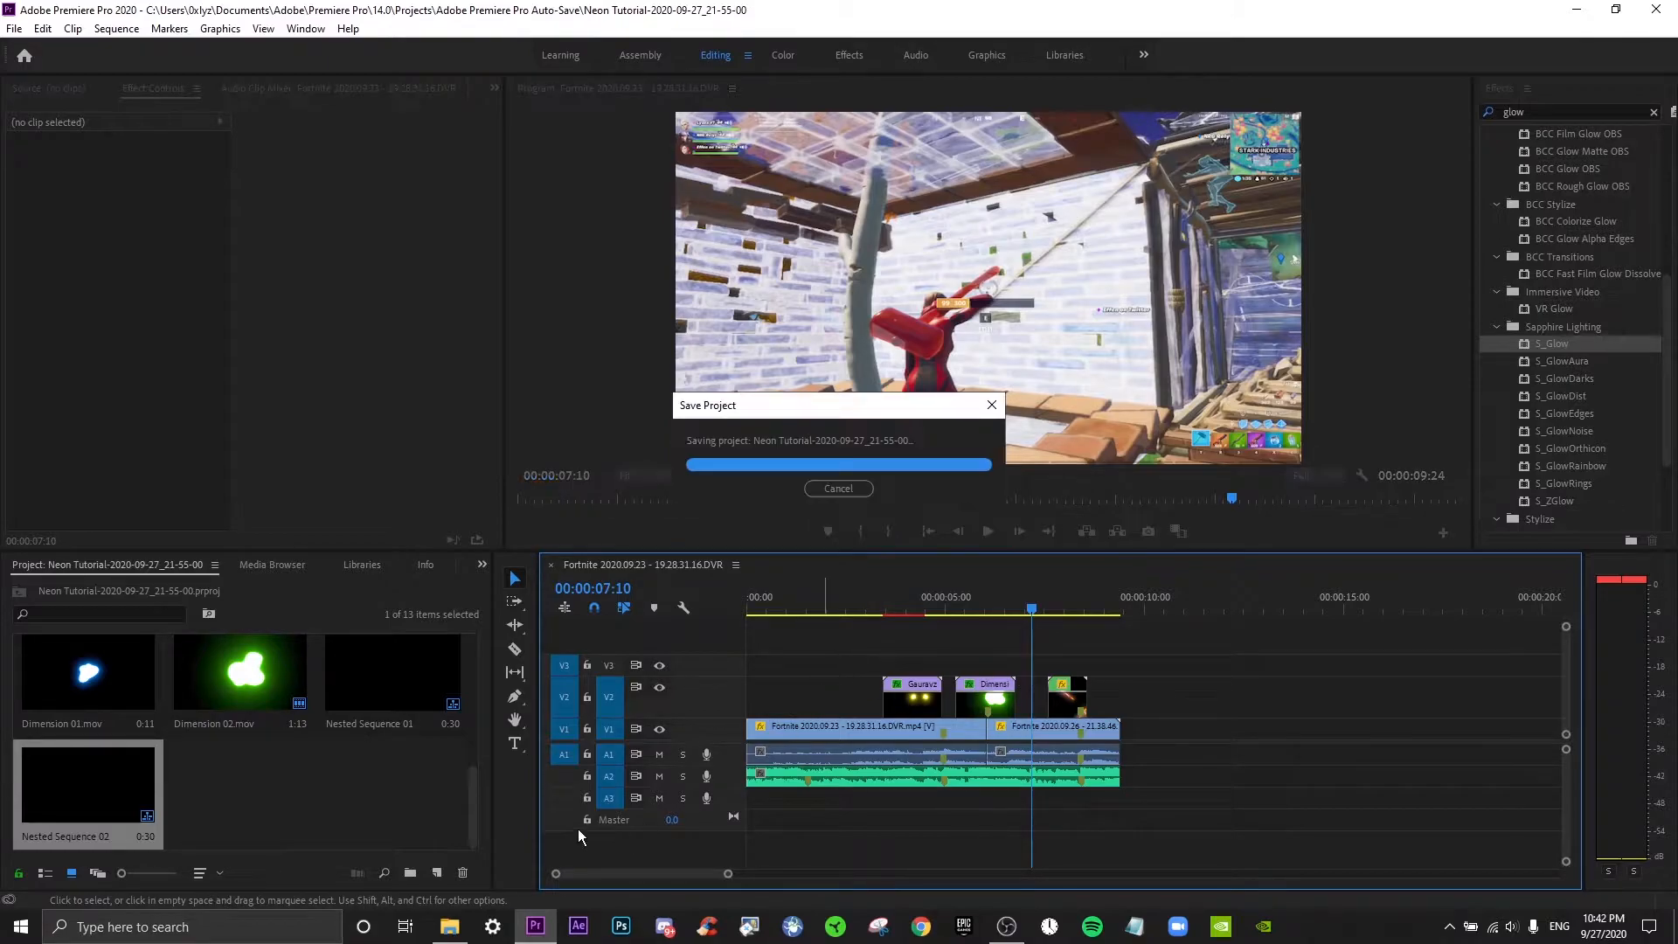
# Add the New Intro video from the Downloads folder to V2, after the end of the gameplay clips.
pyautogui.click(449, 927)
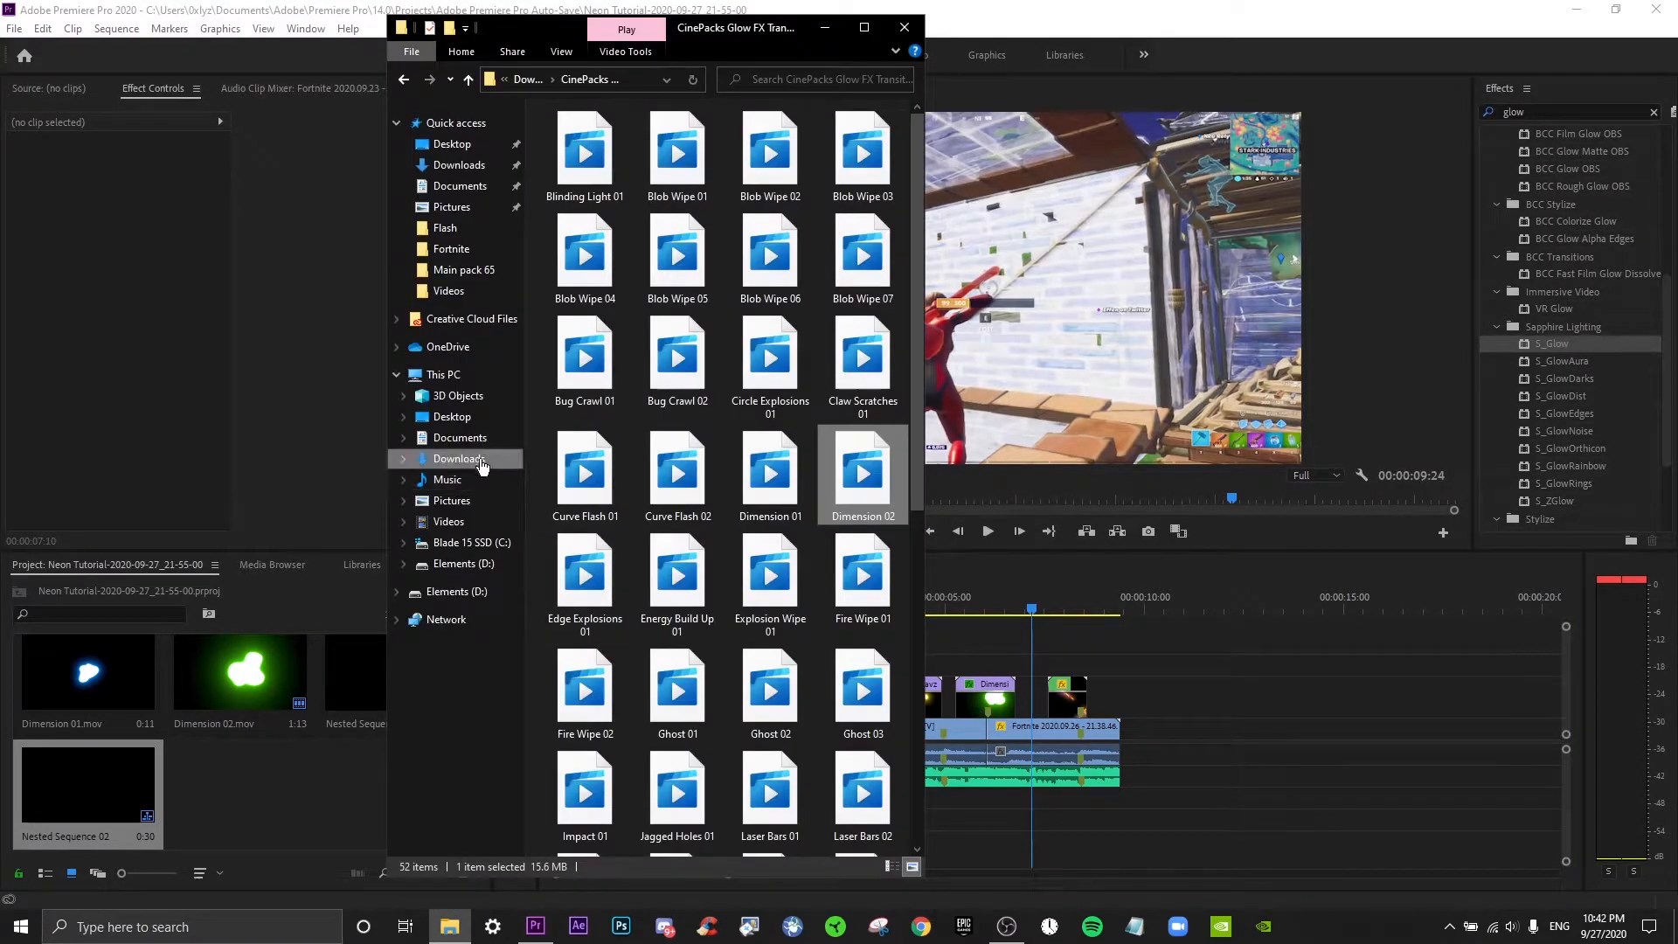
pyautogui.click(478, 460)
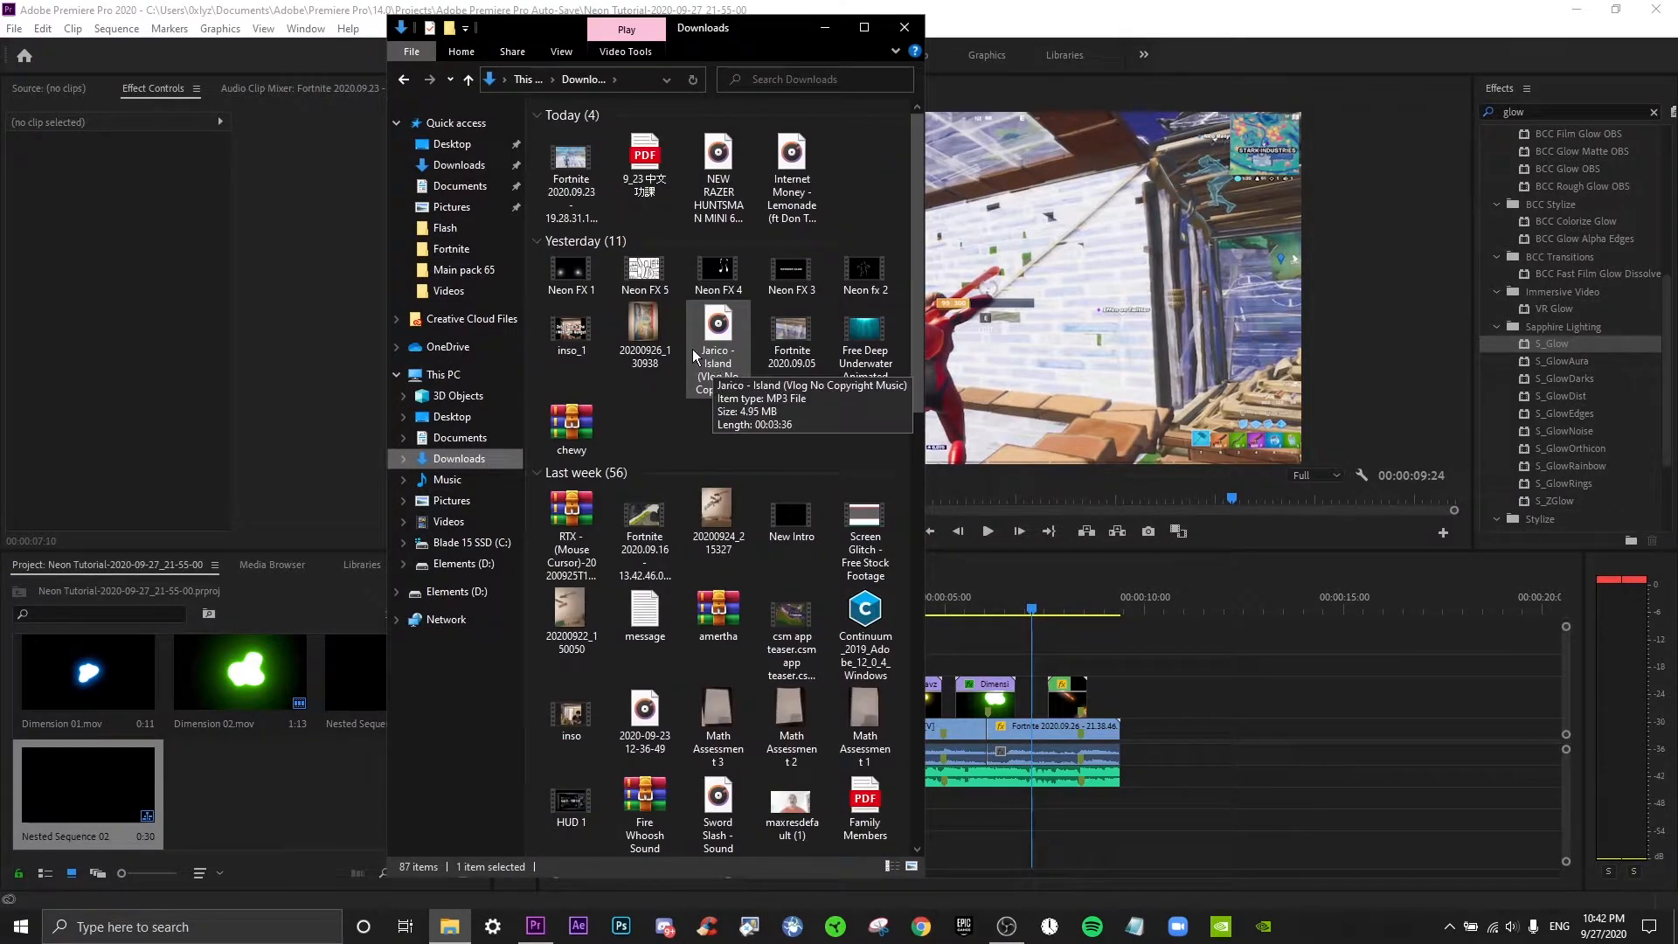
pyautogui.moveTo(791, 518); pyautogui.dragTo(1212, 699)
# Cut the New Intro clip at about 00:00:13:46 and delete the part after the cut.
pyautogui.click(1302, 732)
pyautogui.press('c')
pyautogui.click(1294, 706)
pyautogui.press('v')
pyautogui.click(1370, 705)
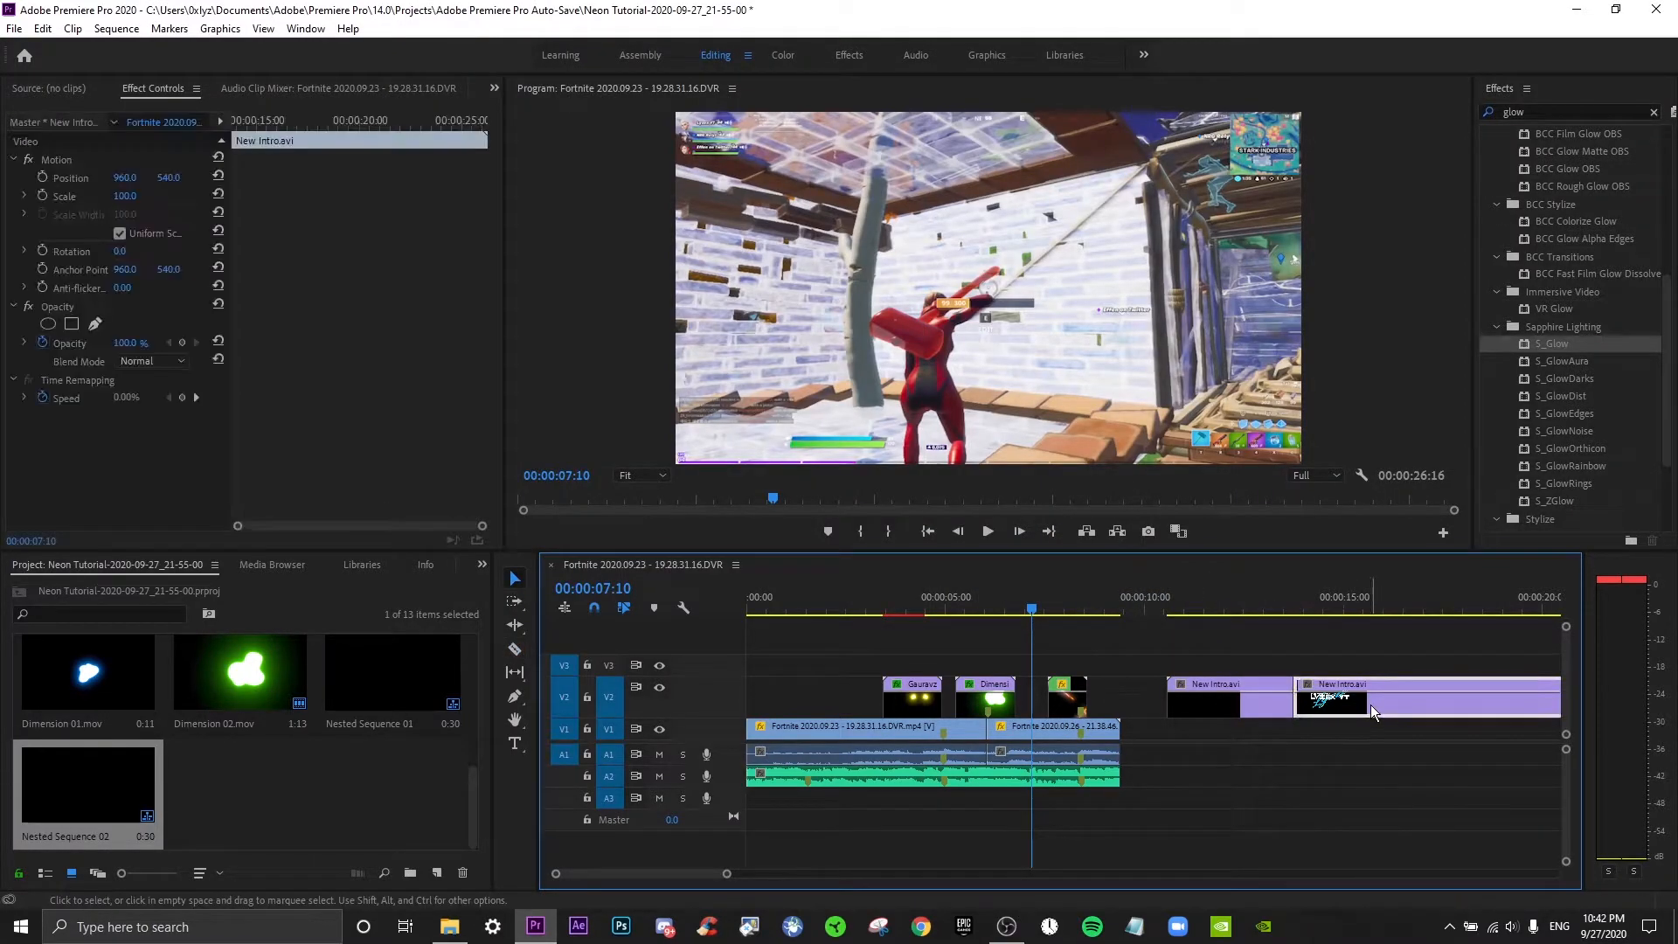
pyautogui.press('Delete')
# Scrub through the intro and extend the end of the New Intro clip to about 00:00:16:28.
pyautogui.click(1201, 603)
pyautogui.moveTo(1201, 603); pyautogui.dragTo(1274, 608)
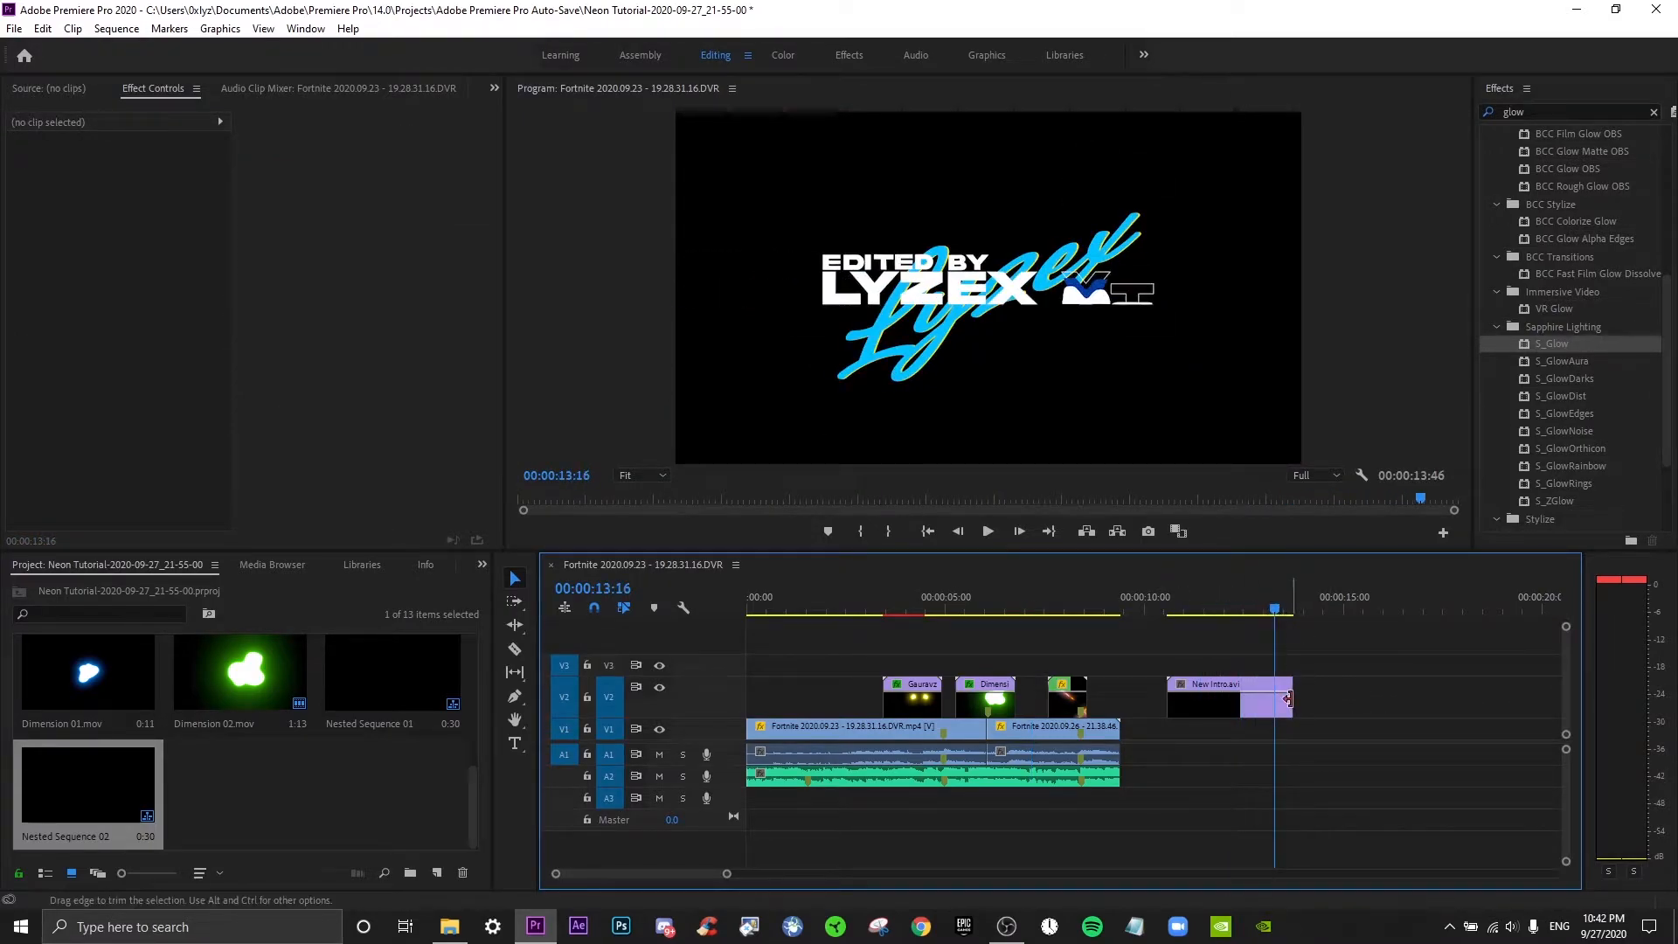
pyautogui.moveTo(1287, 699); pyautogui.dragTo(1398, 700)
pyautogui.moveTo(1215, 607); pyautogui.dragTo(1340, 614)
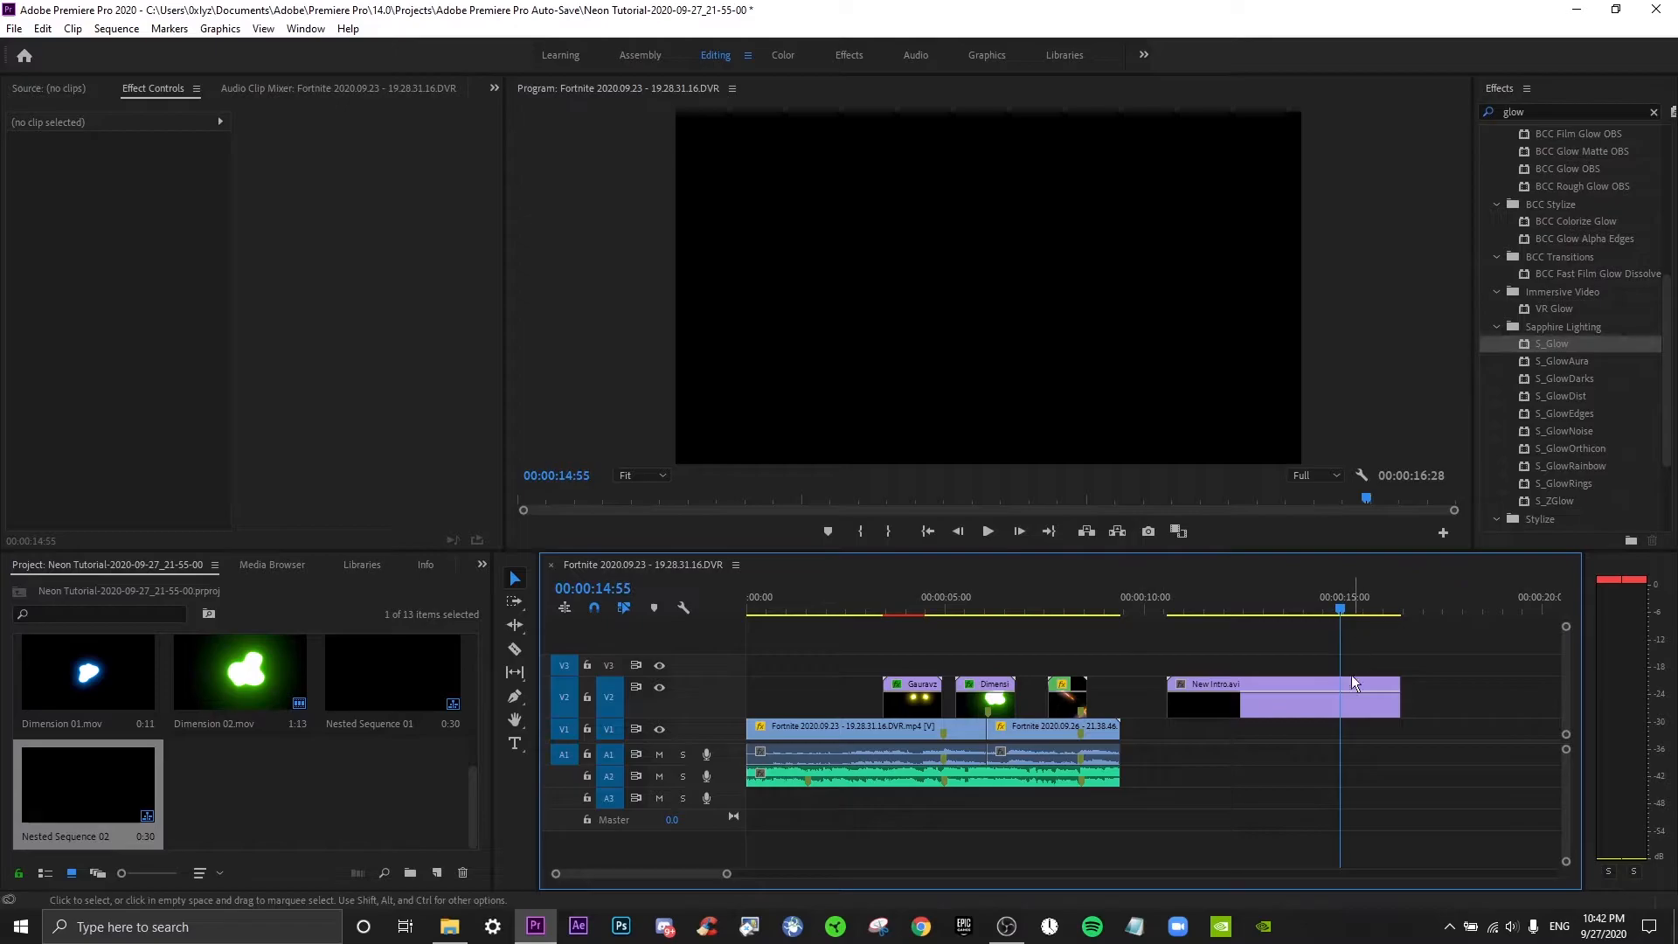
# Trim the end of the New Intro clip on V2 so the clip lasts about 4 seconds.
pyautogui.moveTo(1397, 704); pyautogui.dragTo(1319, 712)
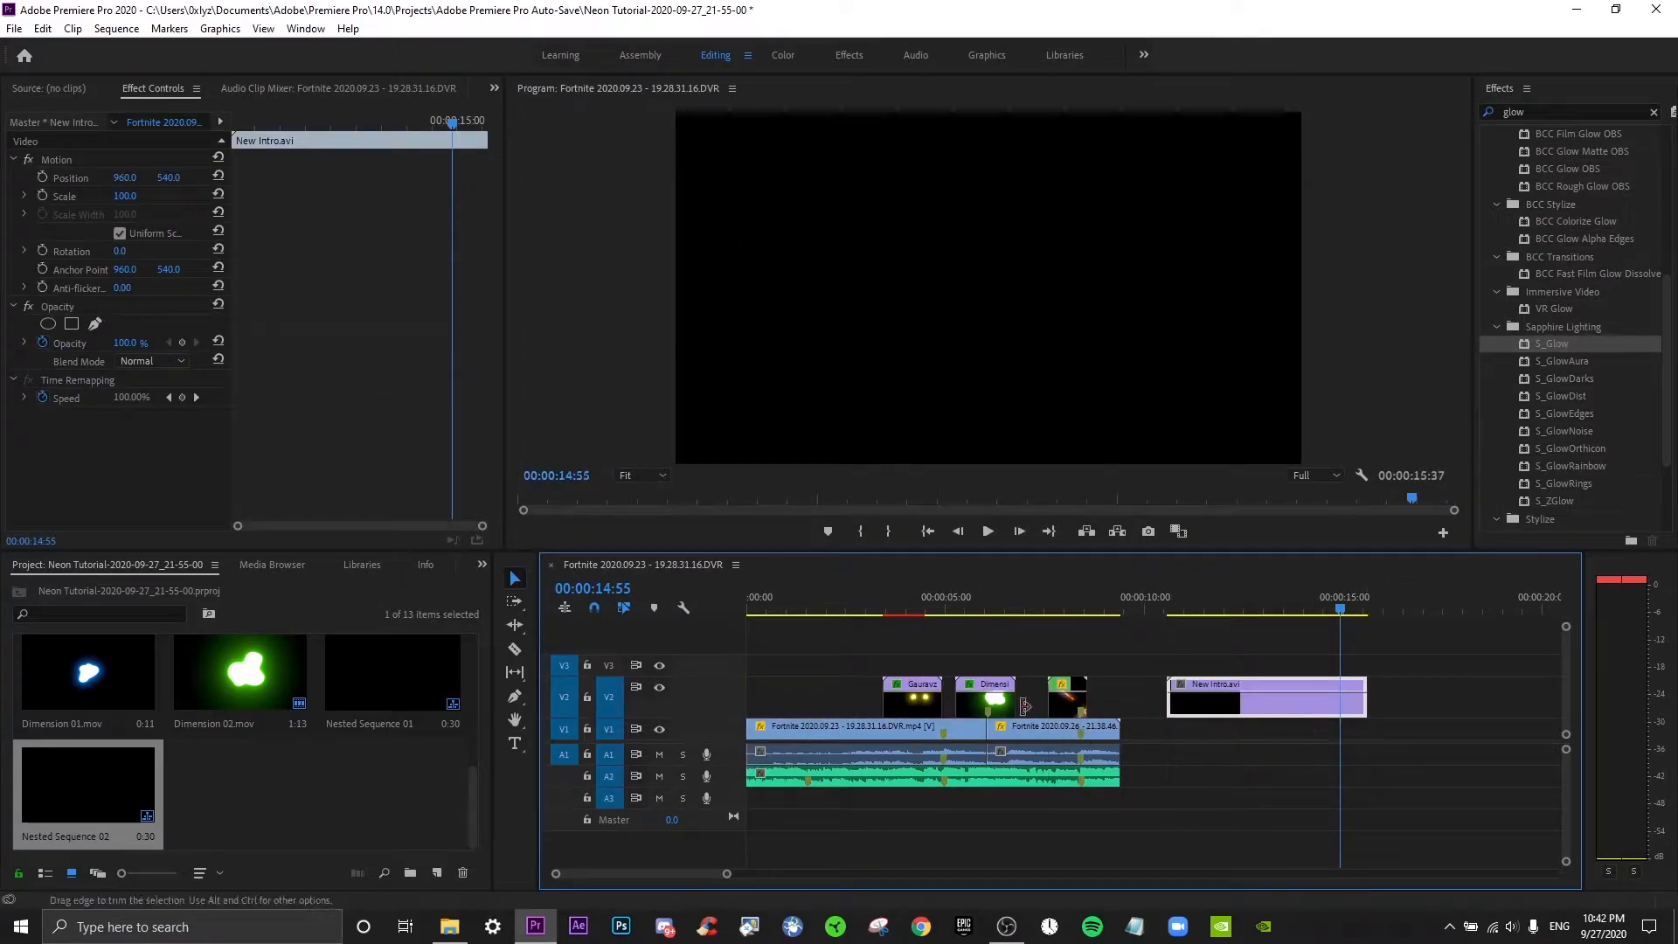
pyautogui.moveTo(1168, 600); pyautogui.dragTo(1327, 614)
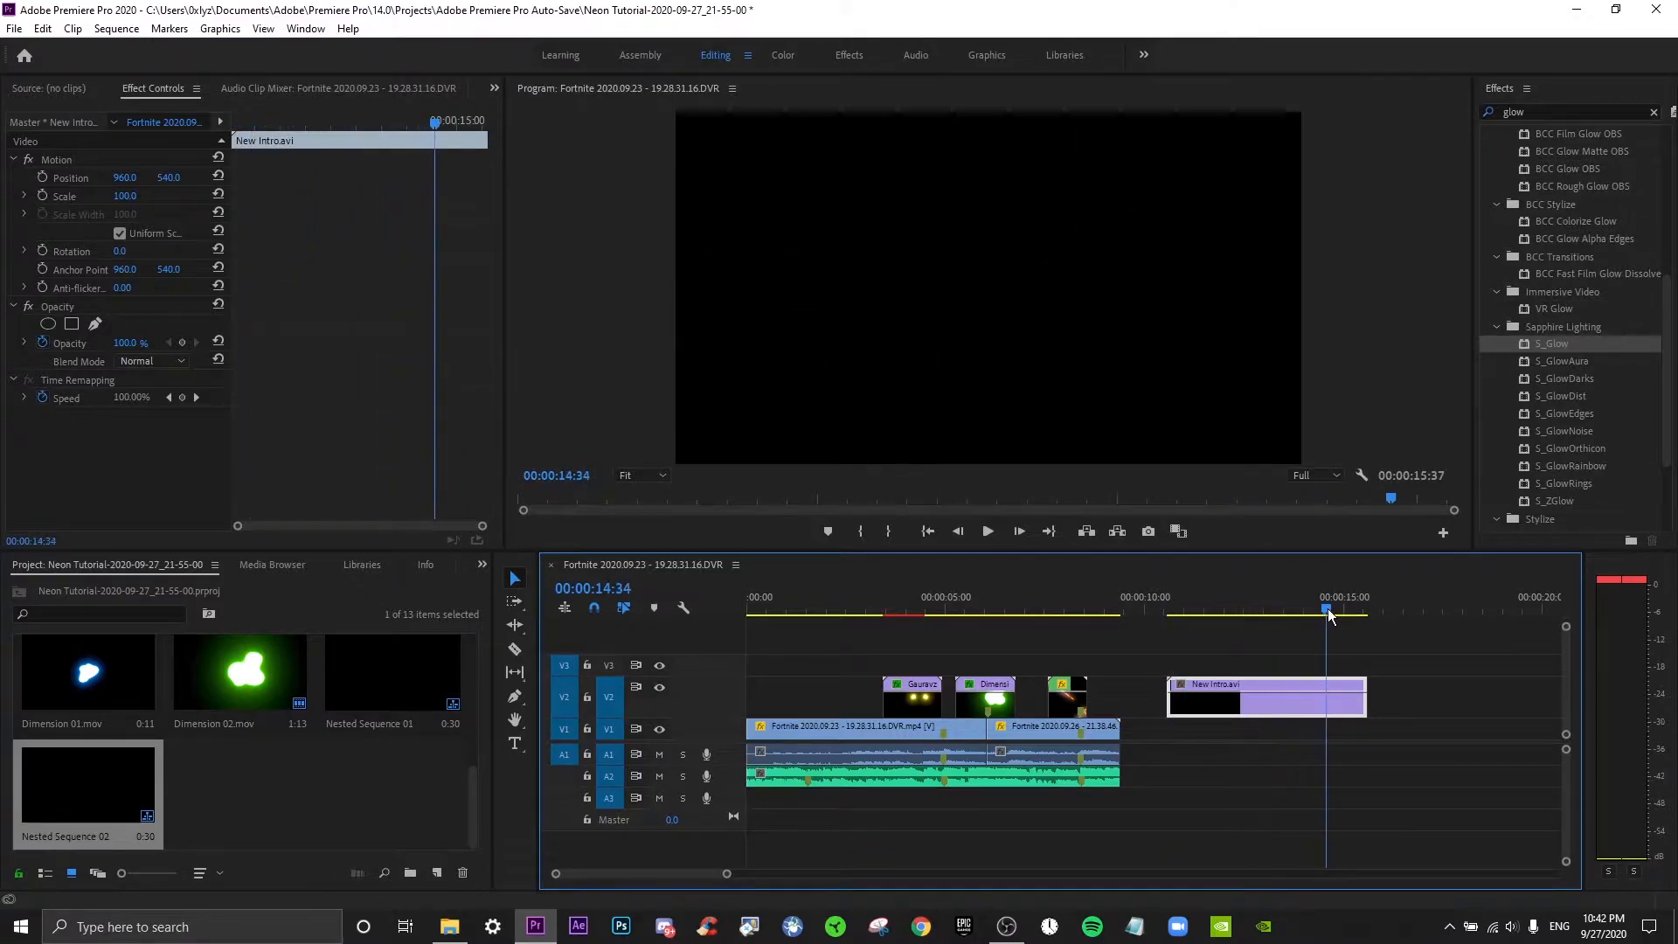
pyautogui.moveTo(1365, 700)
pyautogui.mouseDown()
pyautogui.moveTo(822, 714)
pyautogui.moveTo(1349, 715)
pyautogui.mouseUp()
# Shift the gameplay clips, overlays and music about 1.8 seconds later and extend the starts of the gameplay video and audio back to the sequence start.
pyautogui.moveTo(1246, 832); pyautogui.dragTo(971, 711)
pyautogui.click(837, 821)
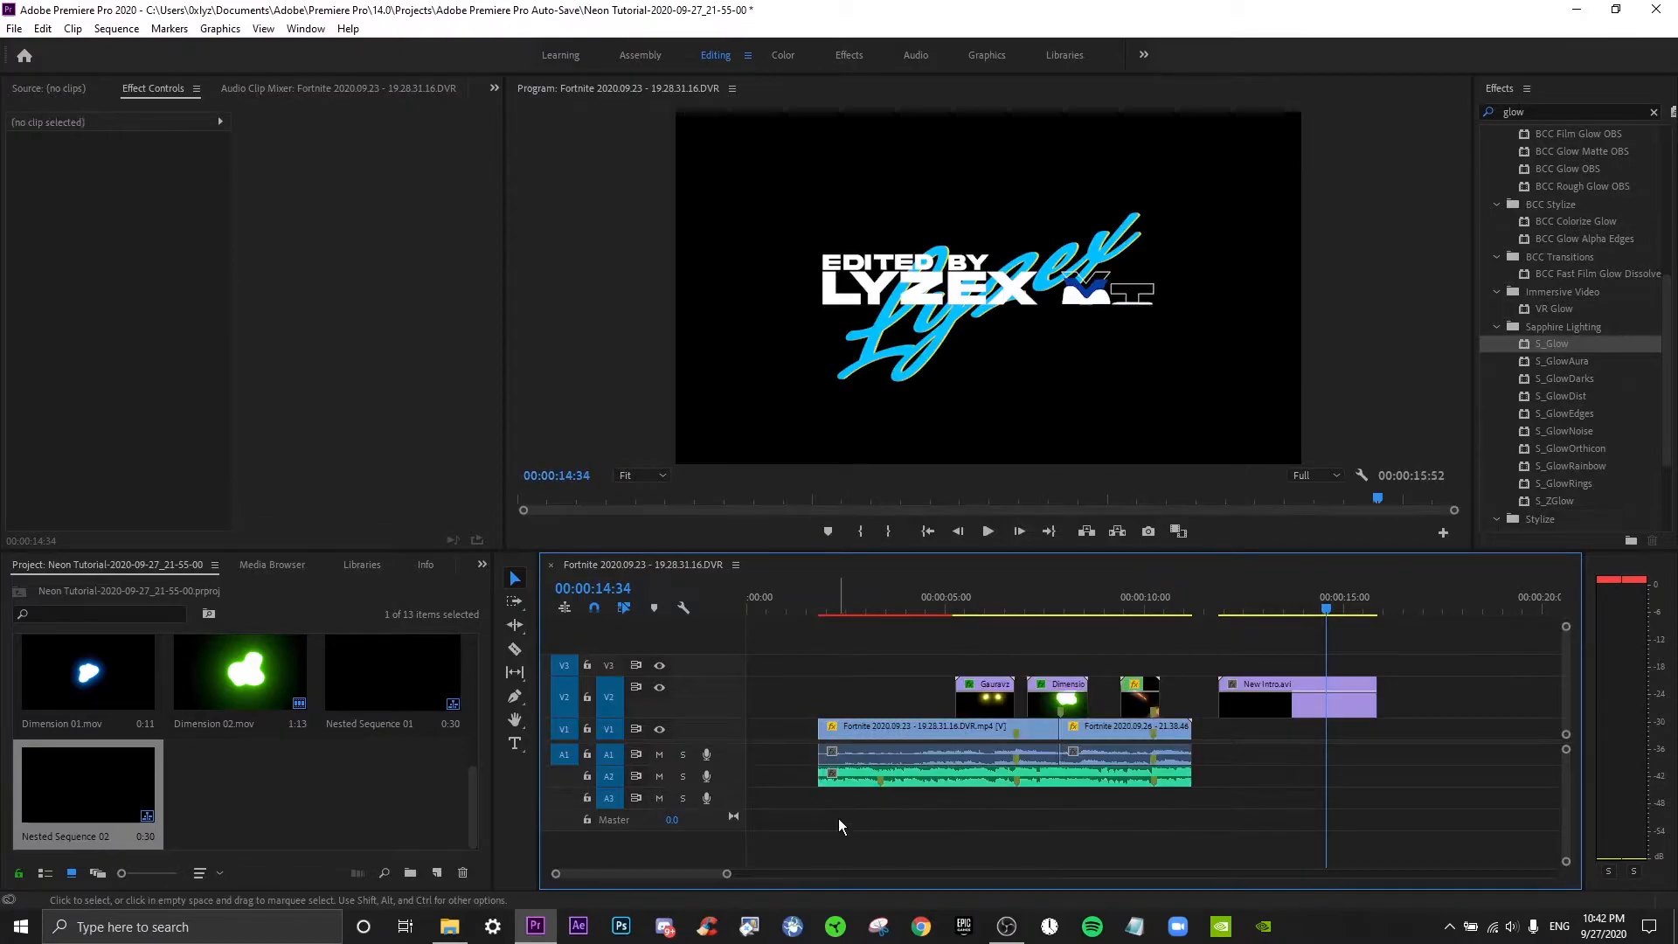
pyautogui.moveTo(820, 776); pyautogui.dragTo(747, 756)
# Move the New Intro clip to the start of V2, above the gameplay, and play it to about 00:00:01:29.
pyautogui.moveTo(1277, 704); pyautogui.dragTo(803, 691)
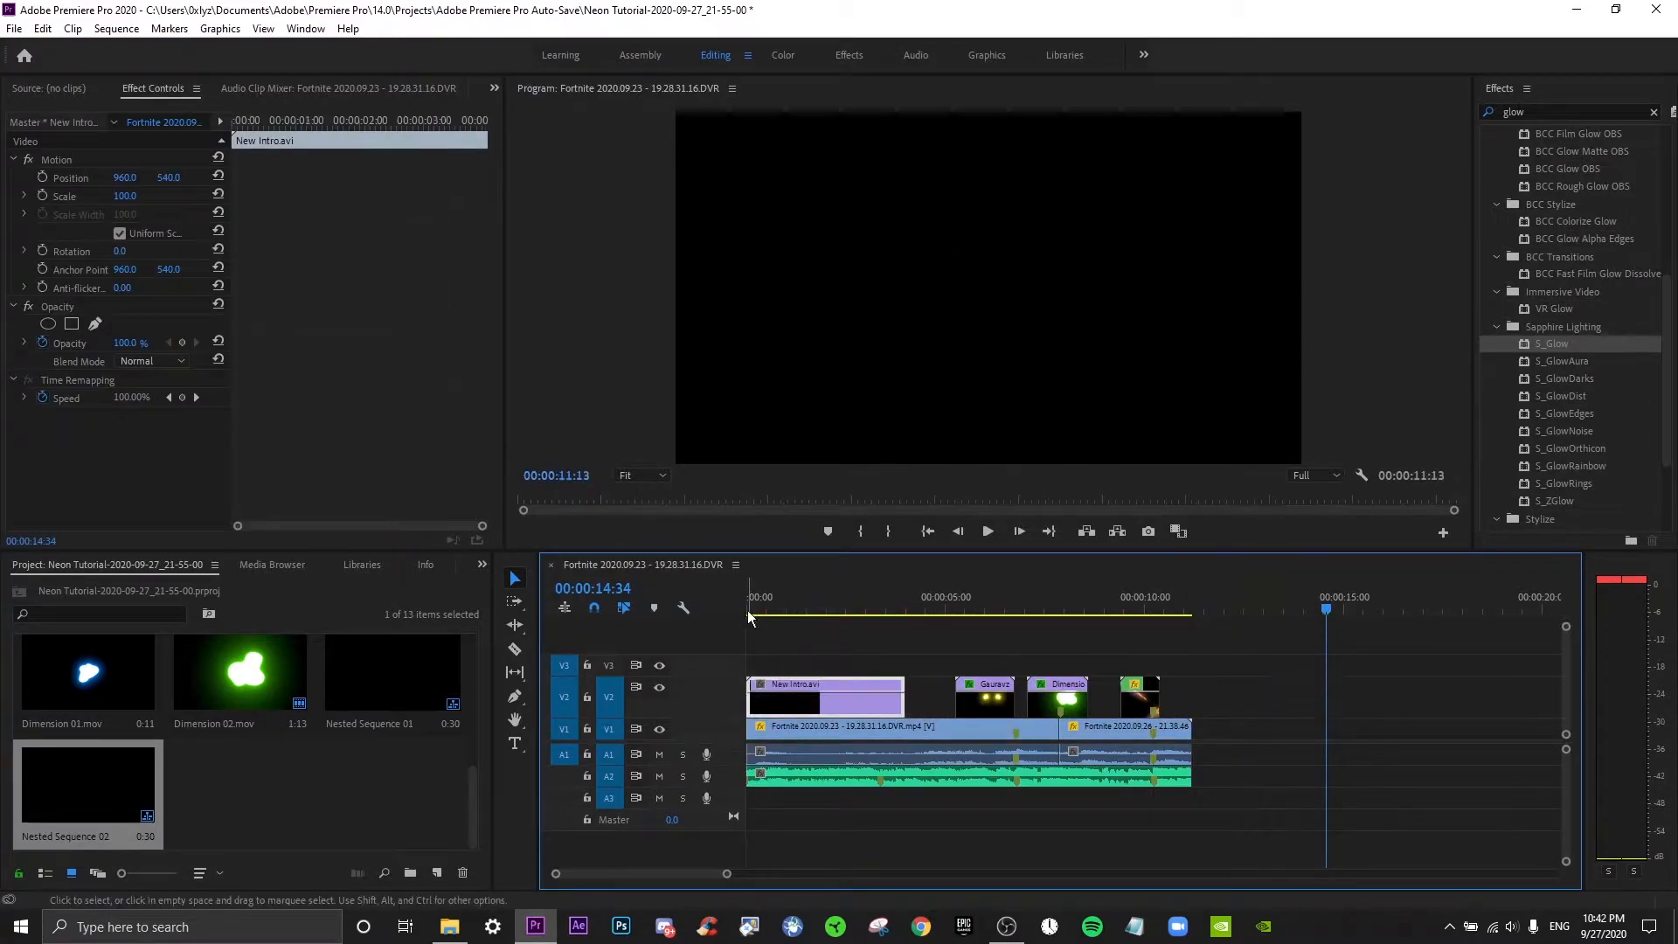
pyautogui.click(744, 600)
pyautogui.press('space')
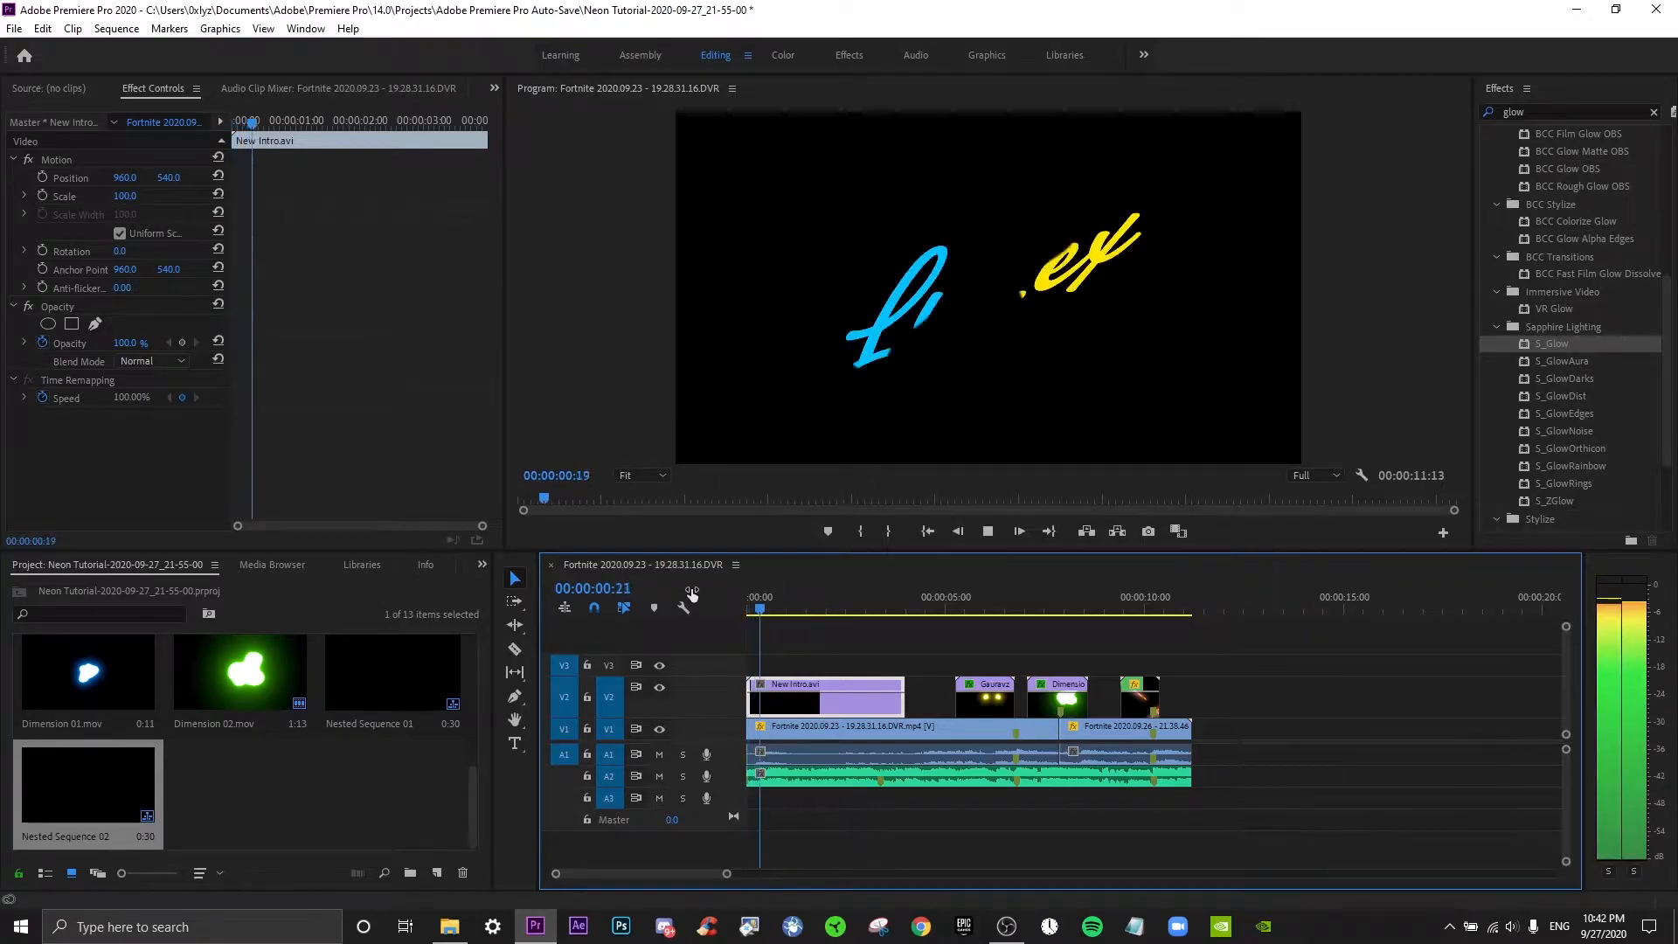
pyautogui.press('space')
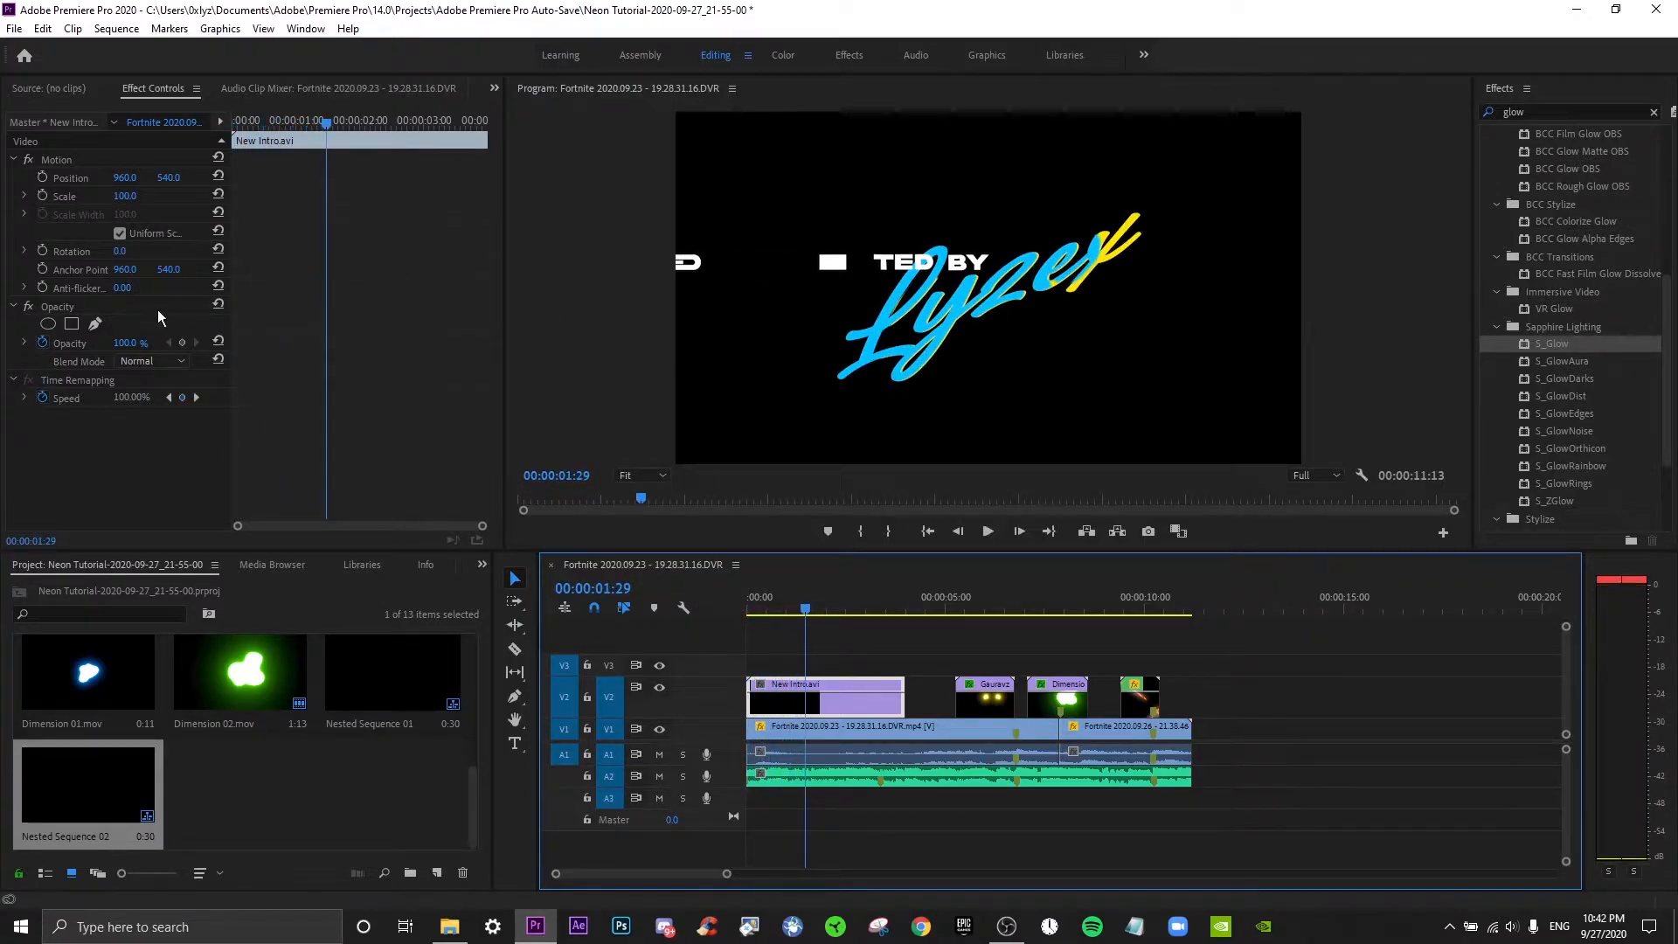
# Try the Screen blend mode on the New Intro clip and undo it.
pyautogui.click(119, 361)
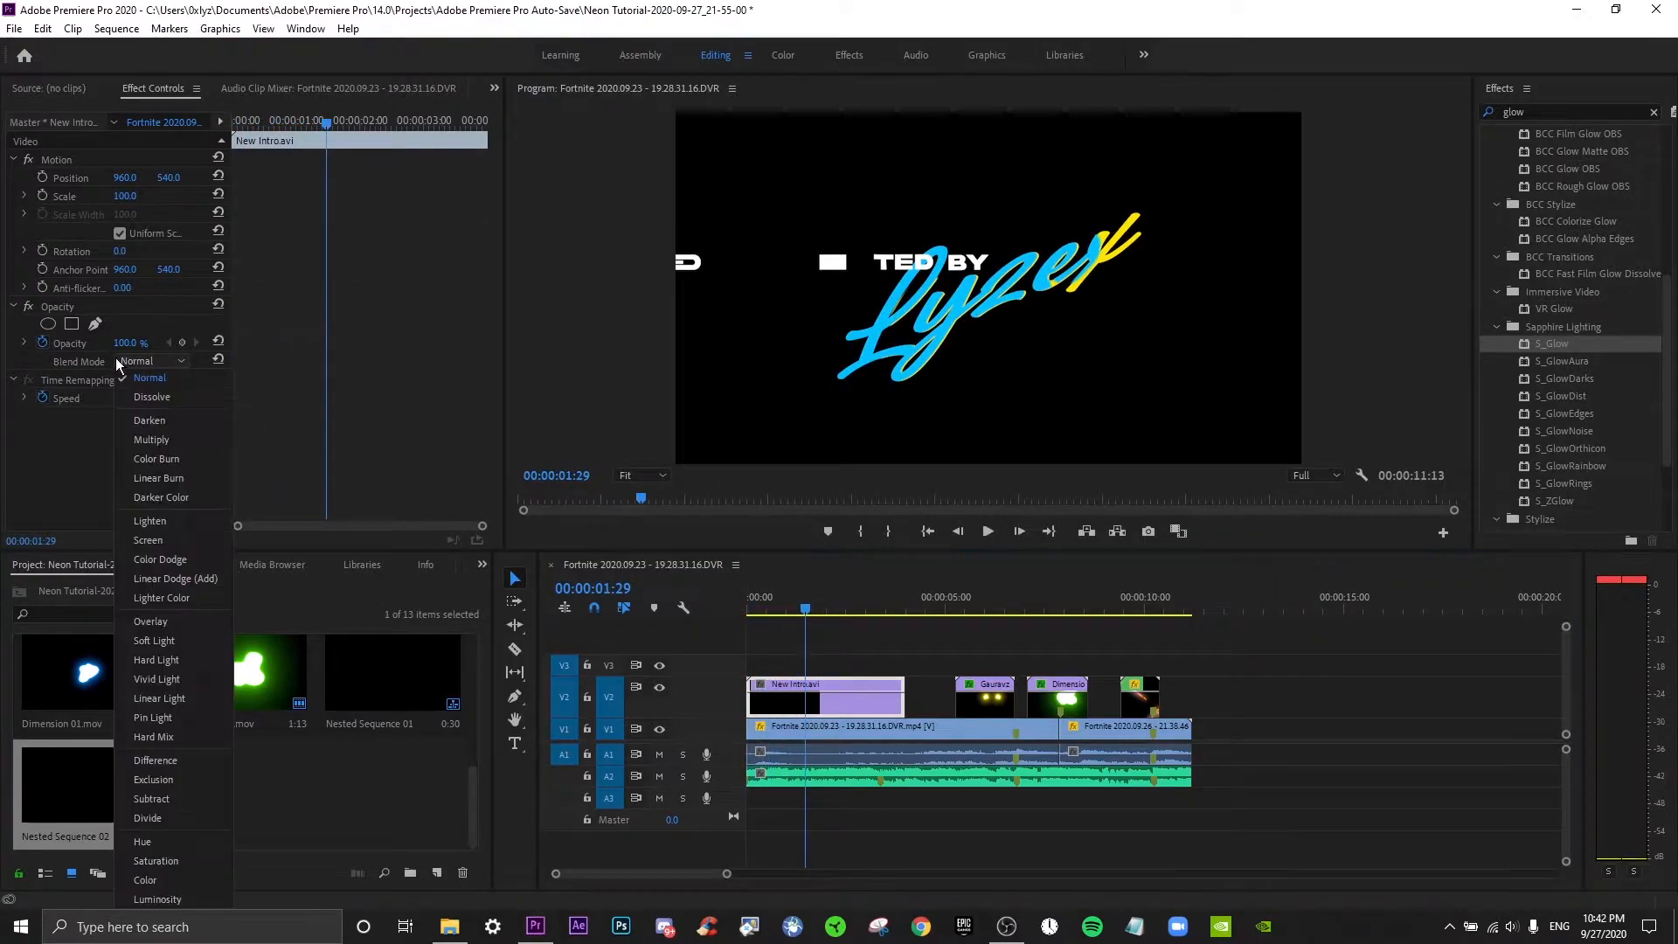
pyautogui.click(180, 543)
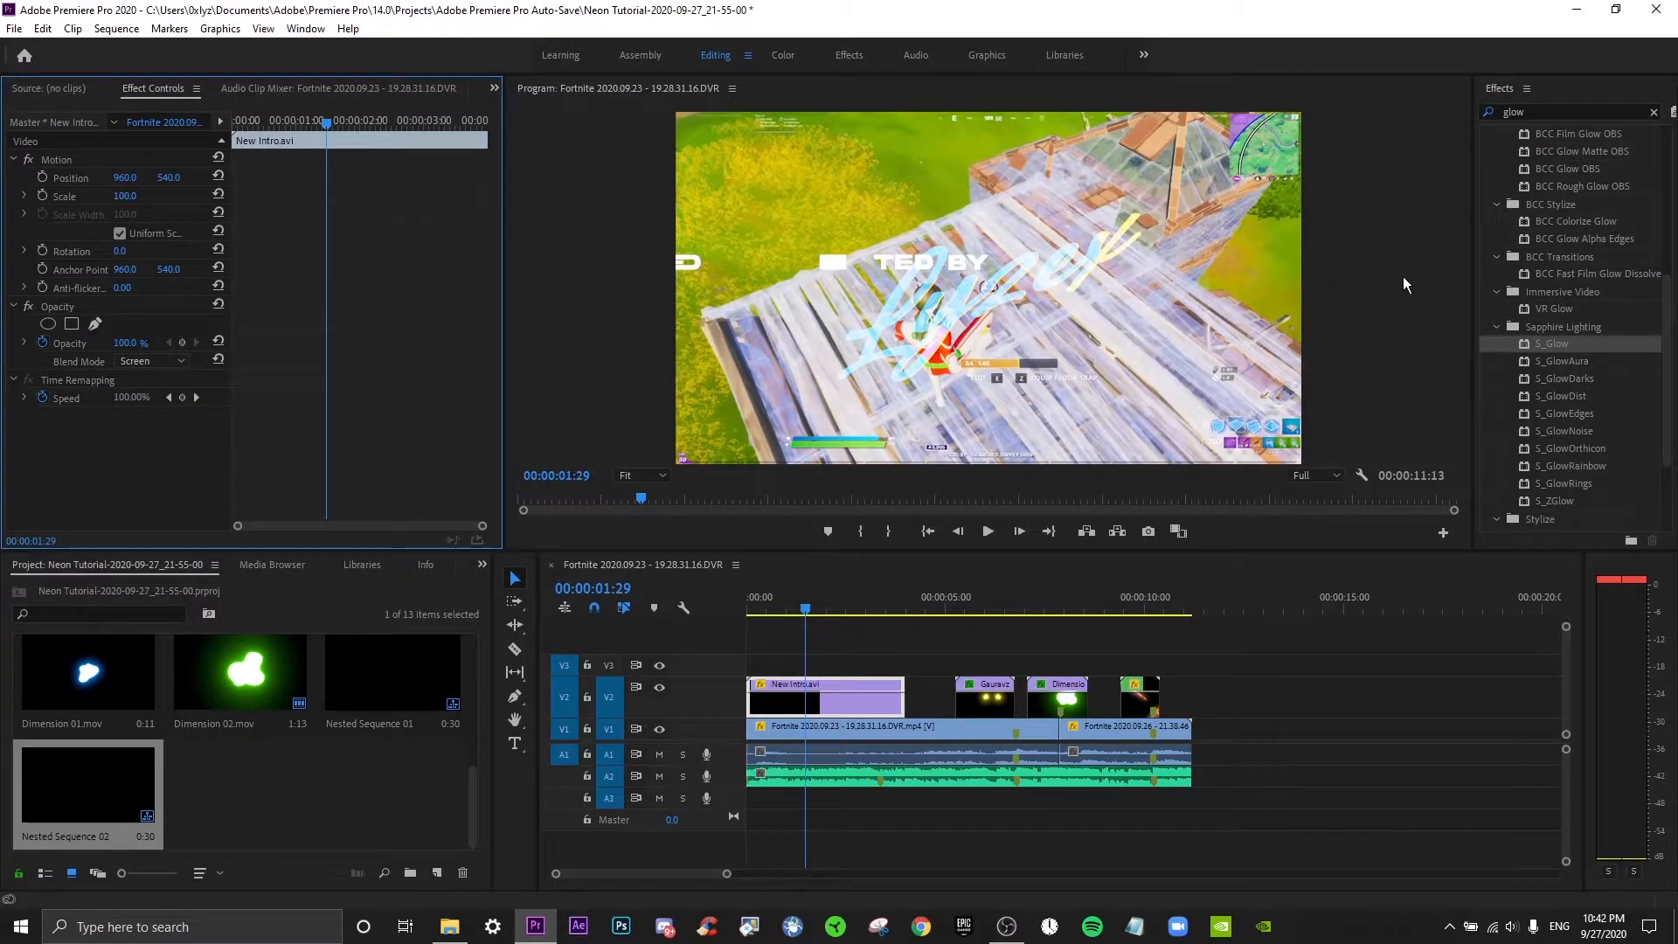
pyautogui.hotkey('ctrl', 'z')
# Search the effects for "color key" and apply the Color Key effect to the New Intro clip.
pyautogui.scroll(4, 1591, 277)
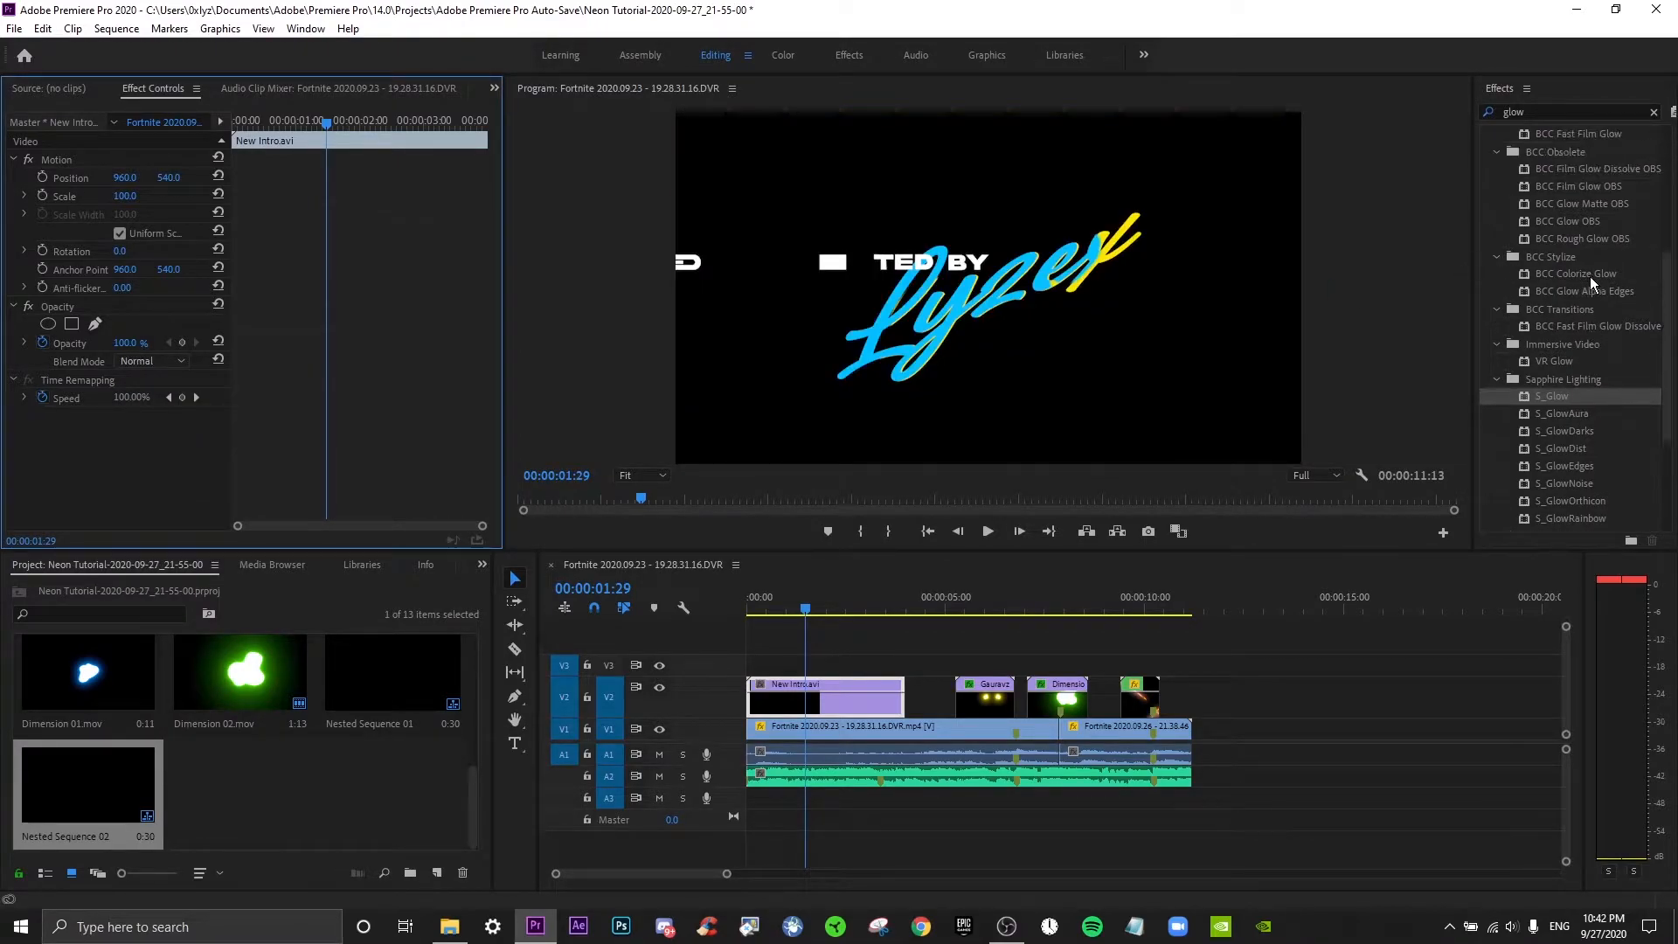
pyautogui.click(1652, 113)
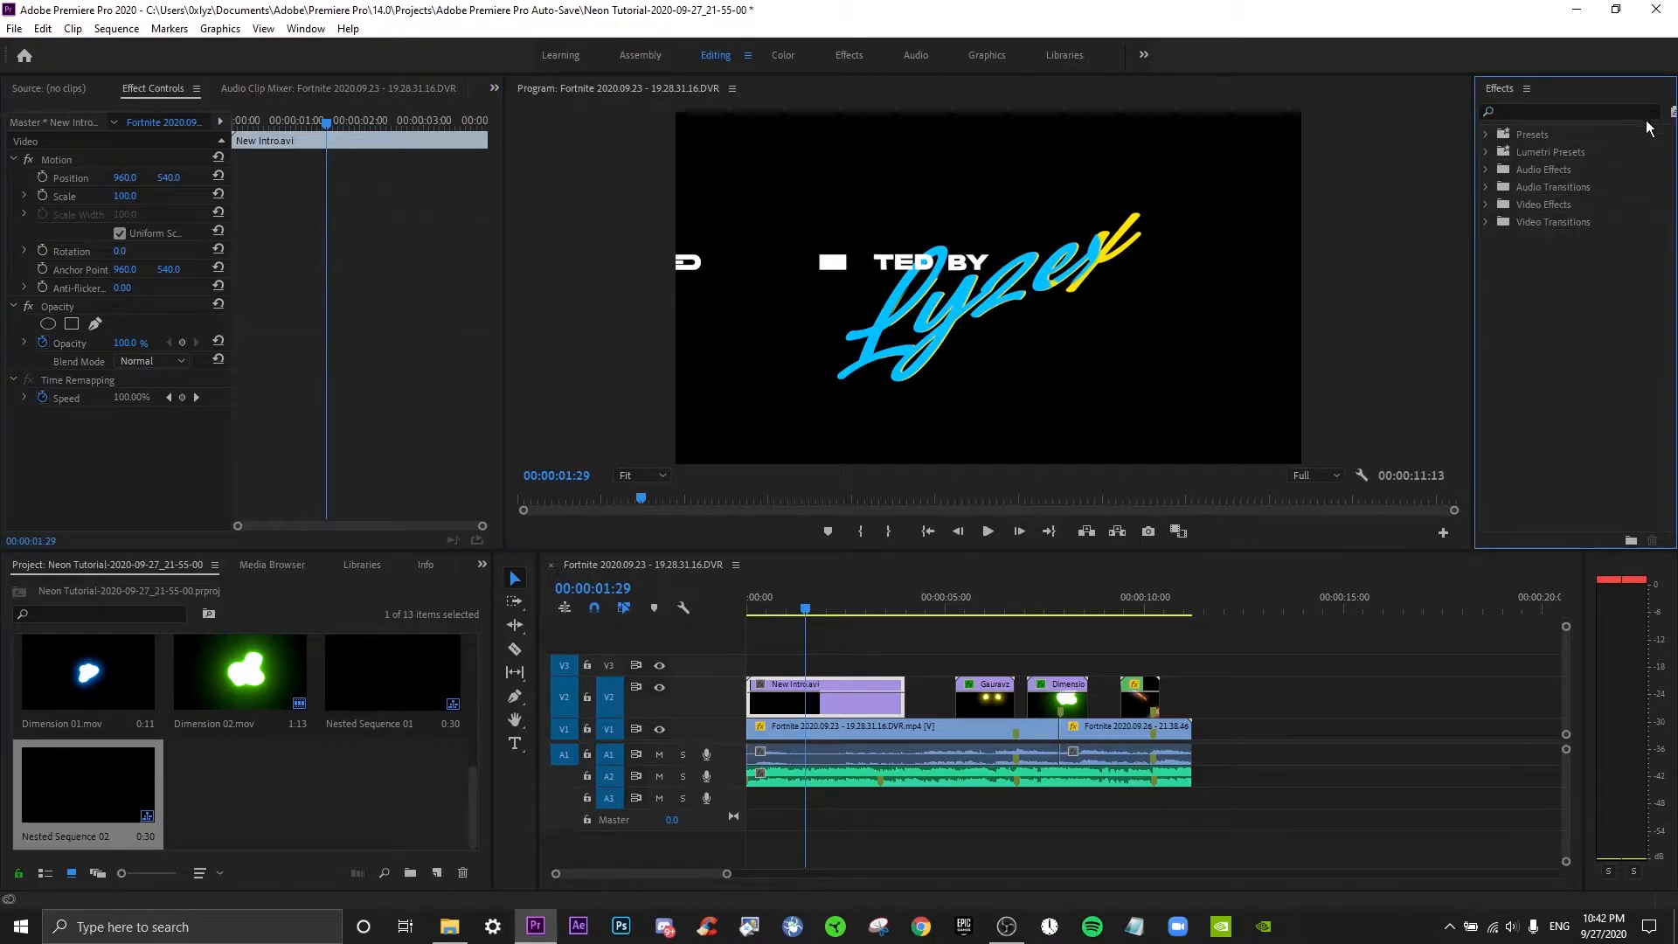
pyautogui.click(1504, 134)
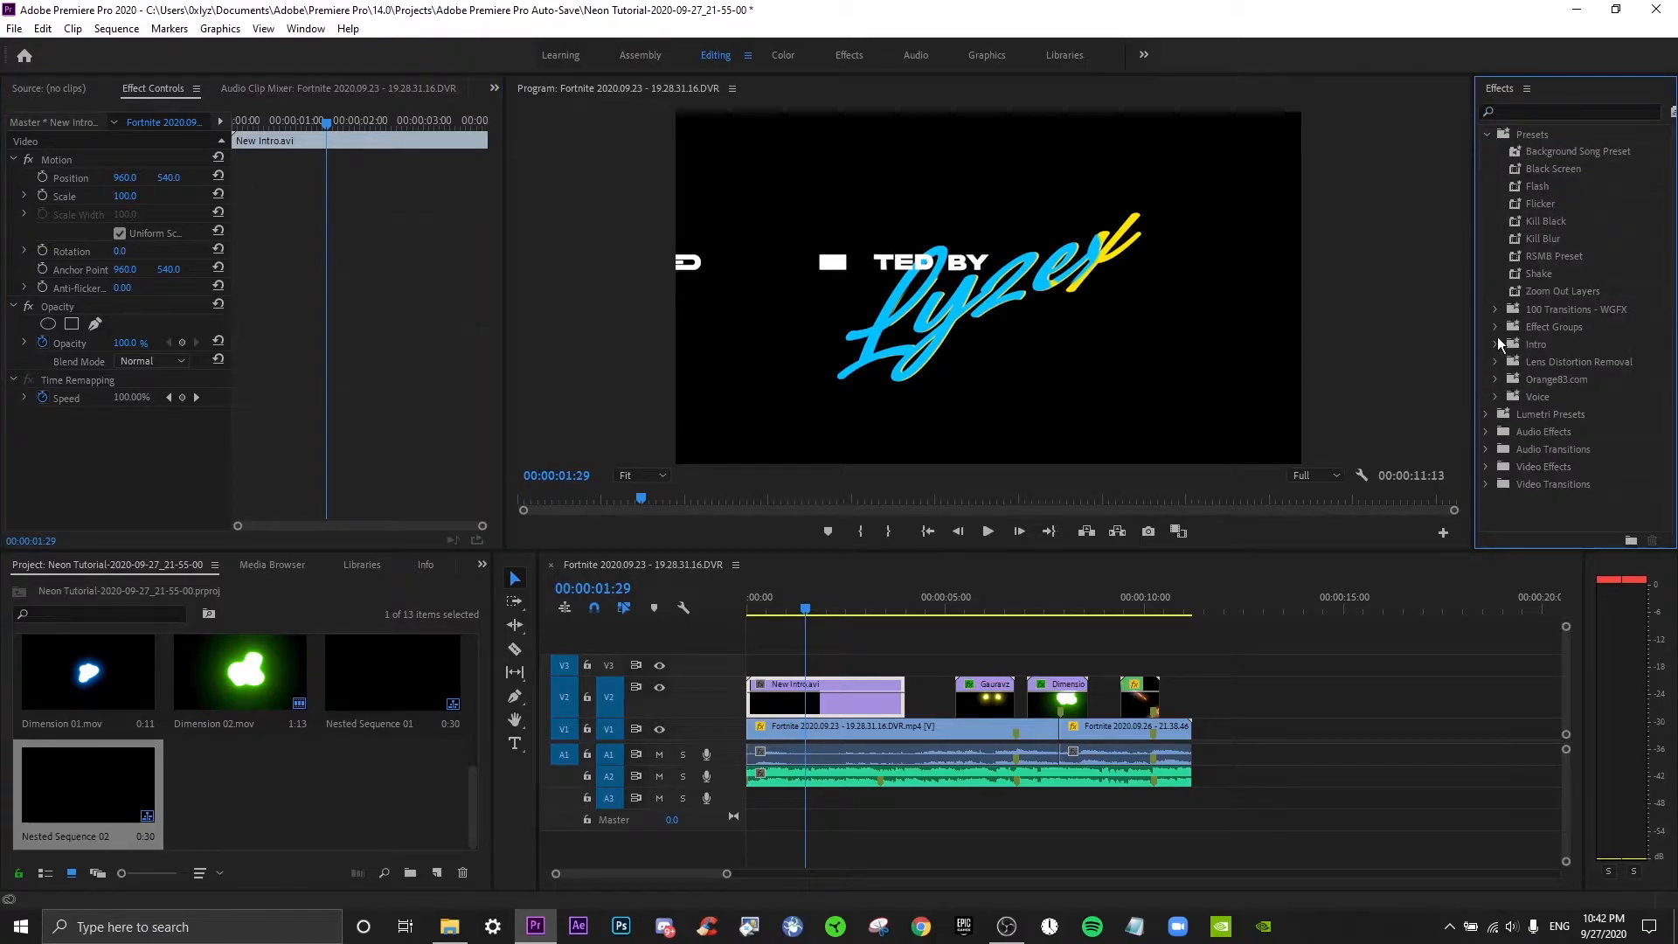
pyautogui.click(1540, 113)
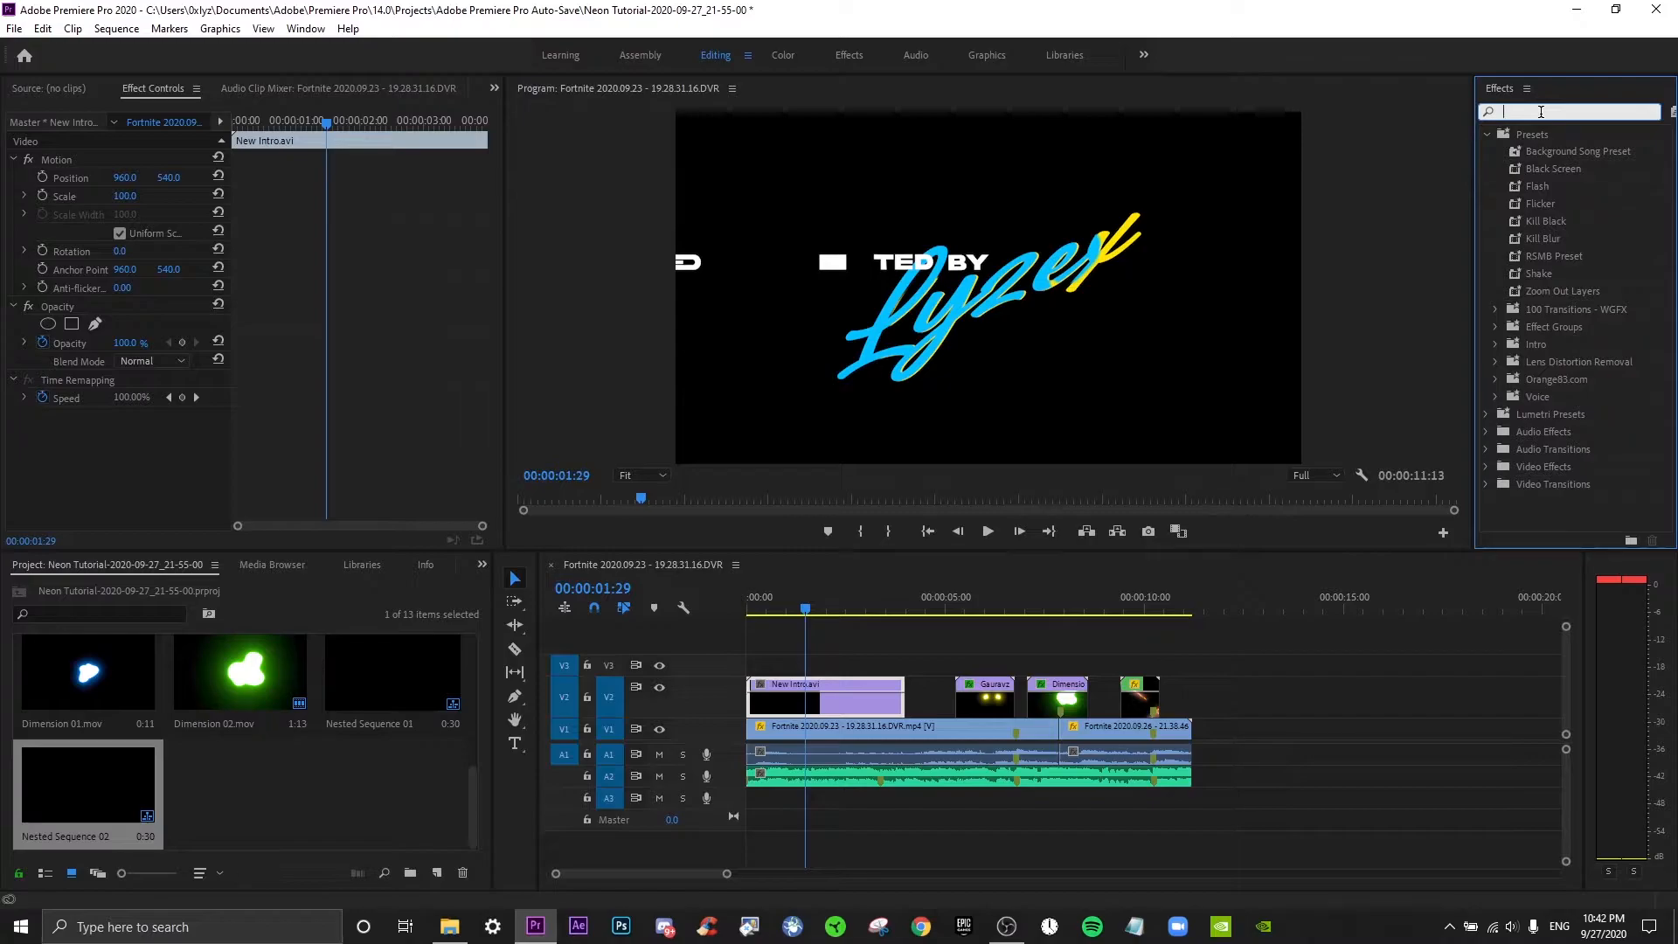
pyautogui.write('color ke')
pyautogui.press('BackSpace')
pyautogui.write('key')
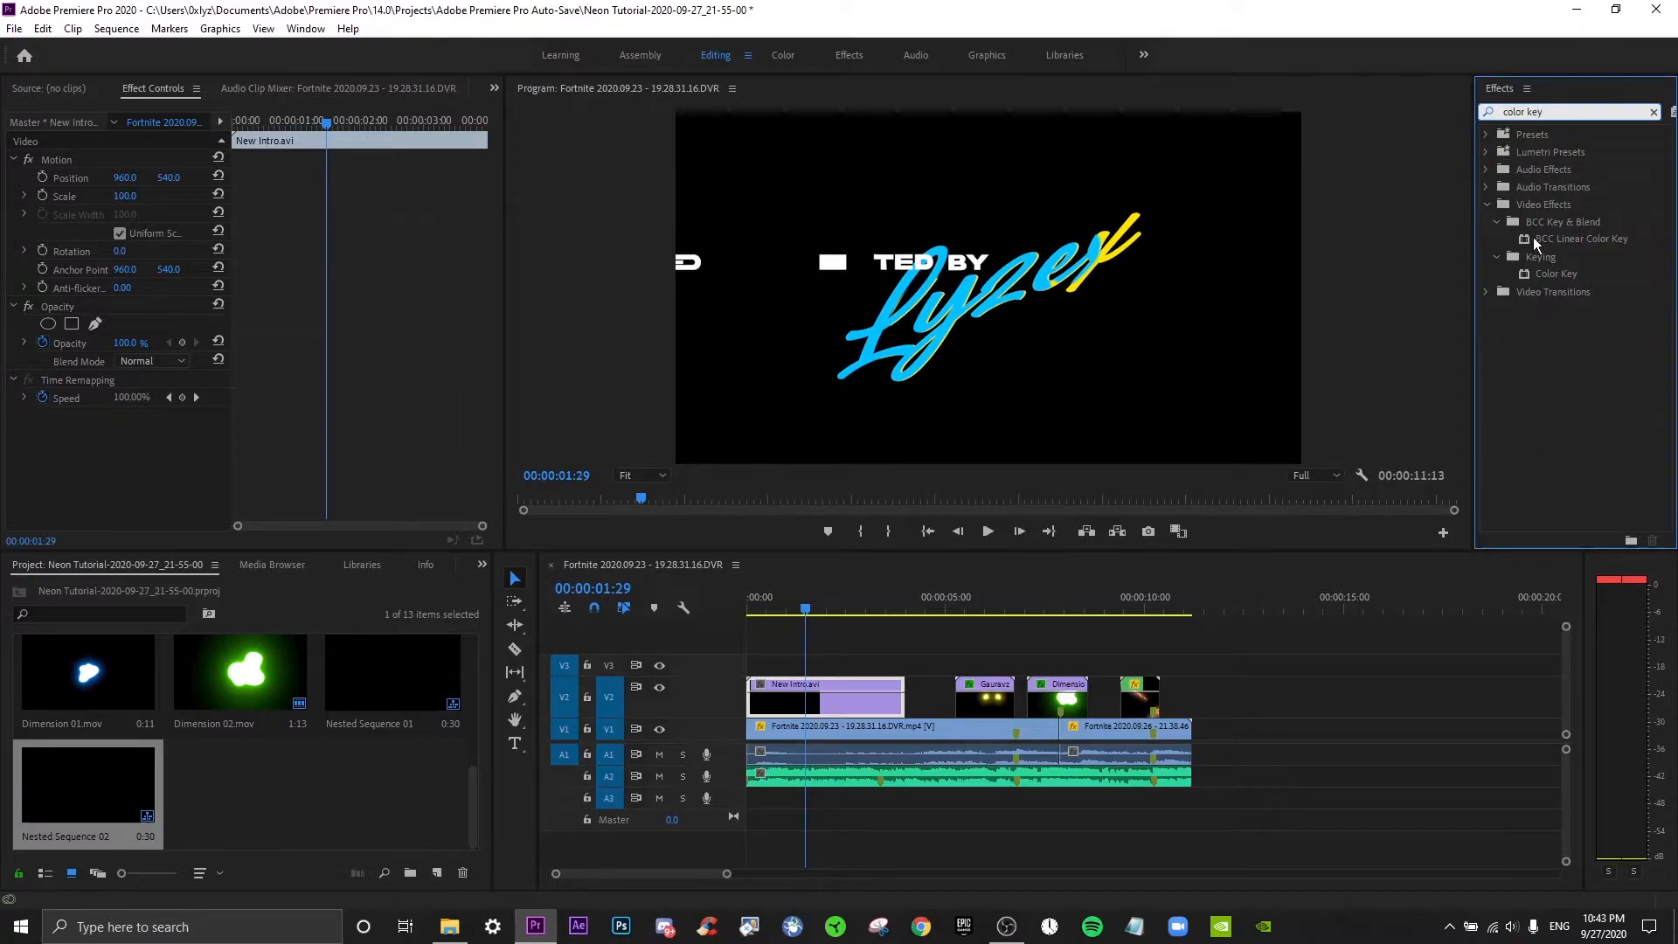
pyautogui.click(1556, 273)
pyautogui.moveTo(1556, 273); pyautogui.dragTo(813, 703)
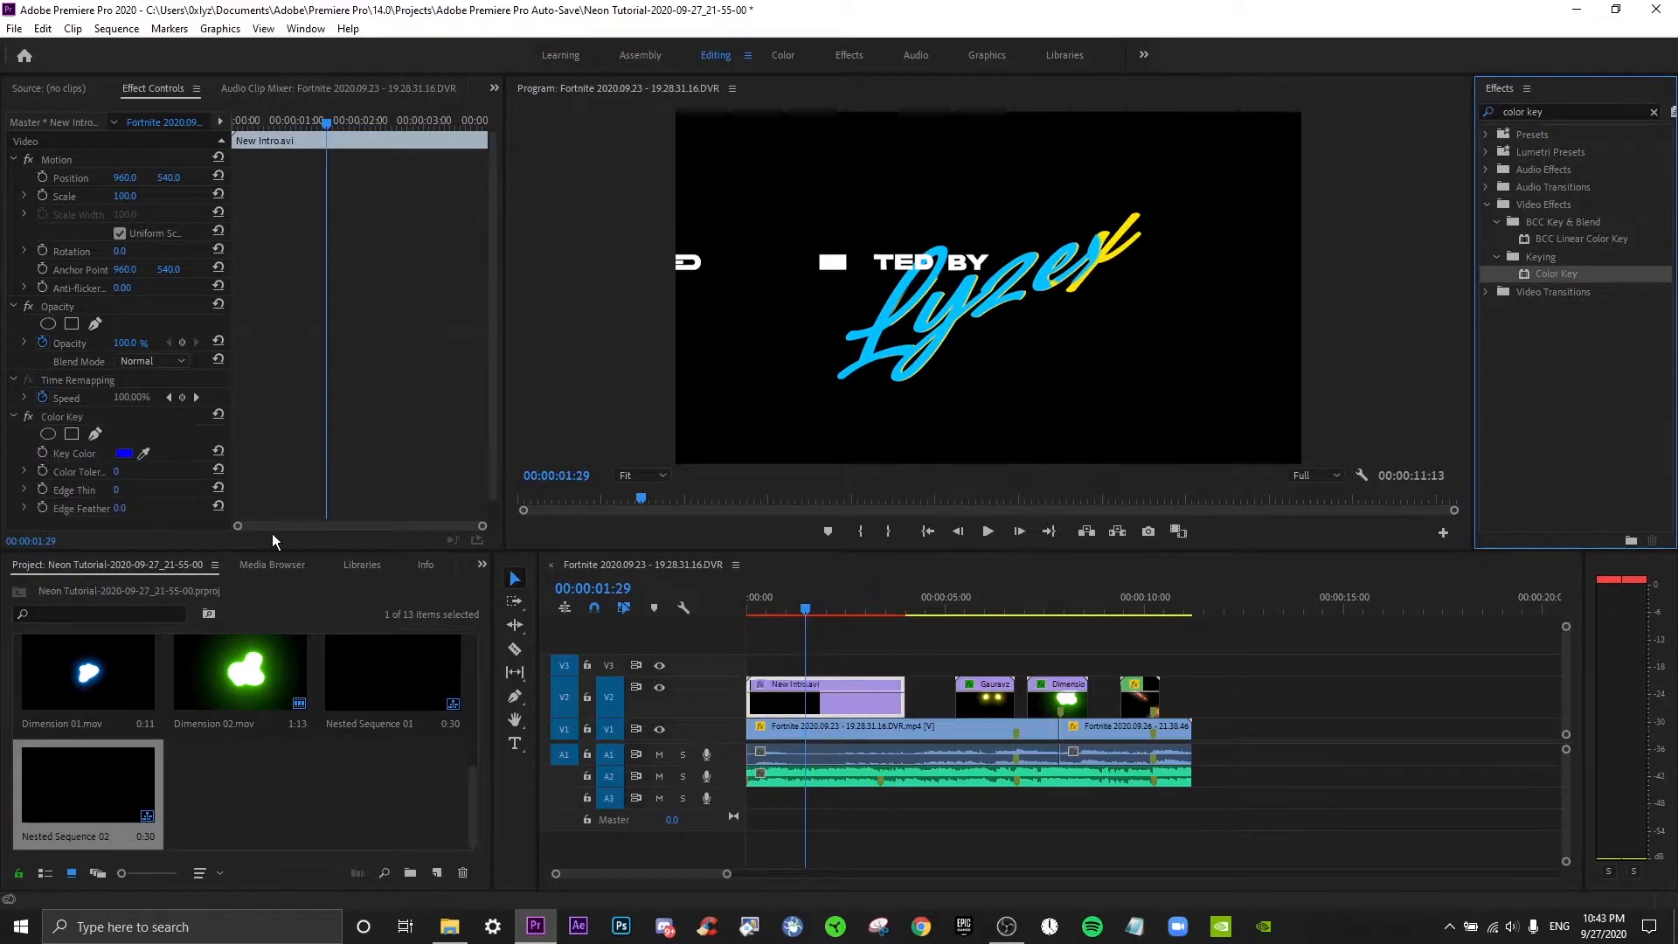
# Sample the intro's black background as the Color Key key colour and play the keyed intro over the gameplay.
pyautogui.click(143, 453)
pyautogui.click(741, 409)
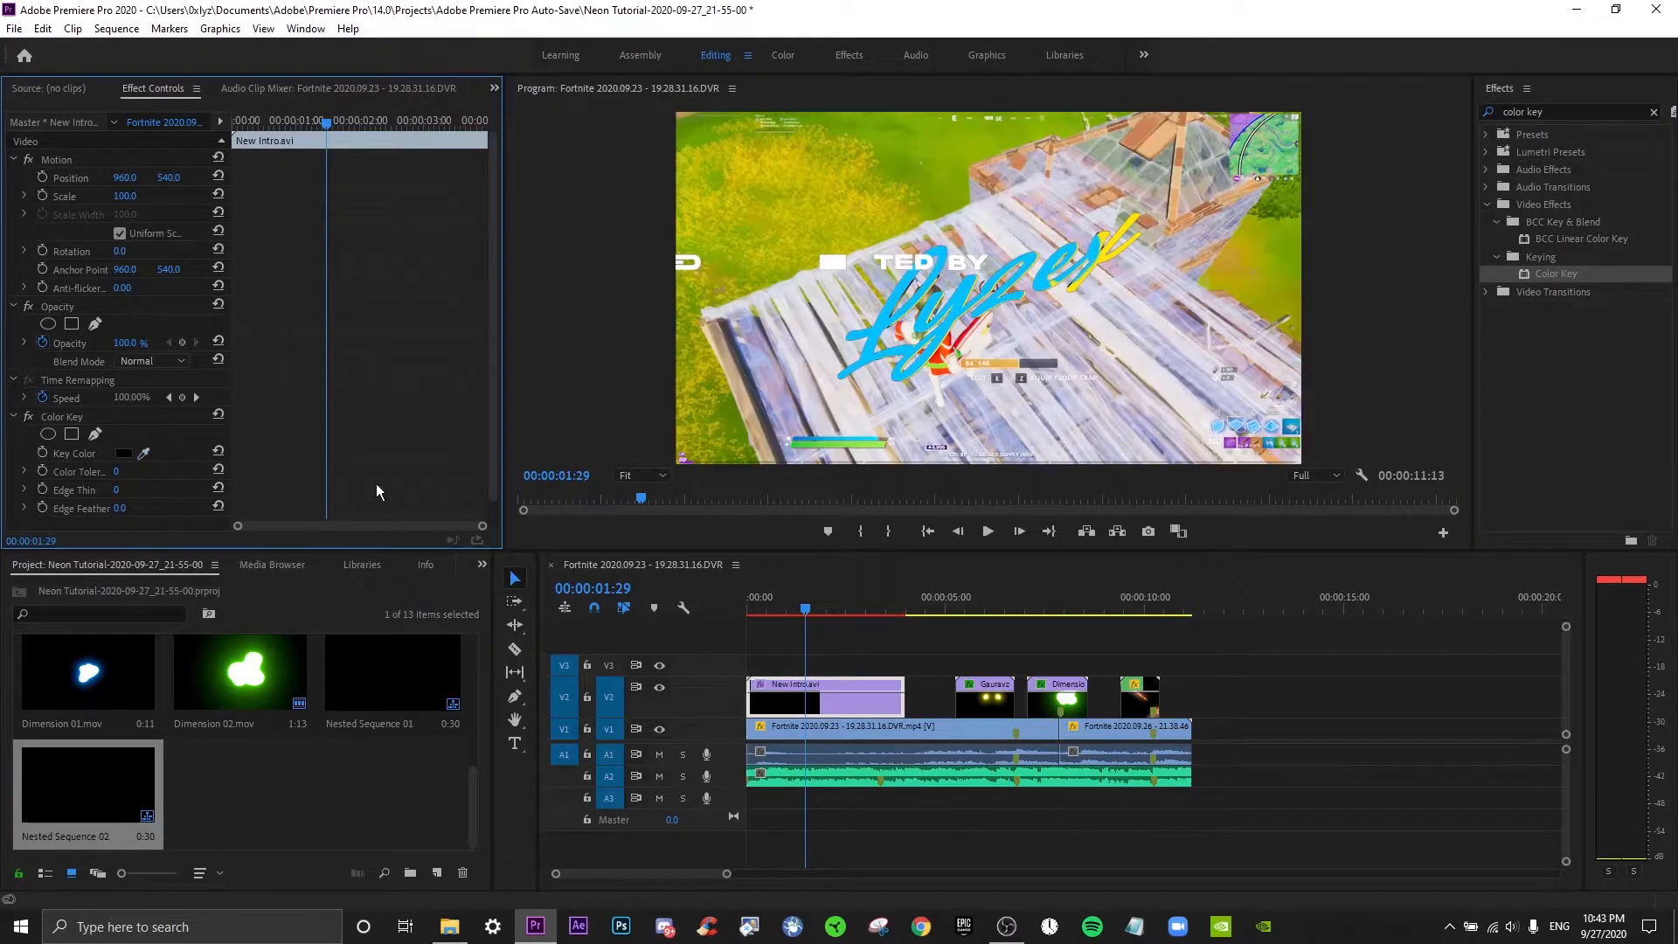
pyautogui.press('space')
pyautogui.press('space')
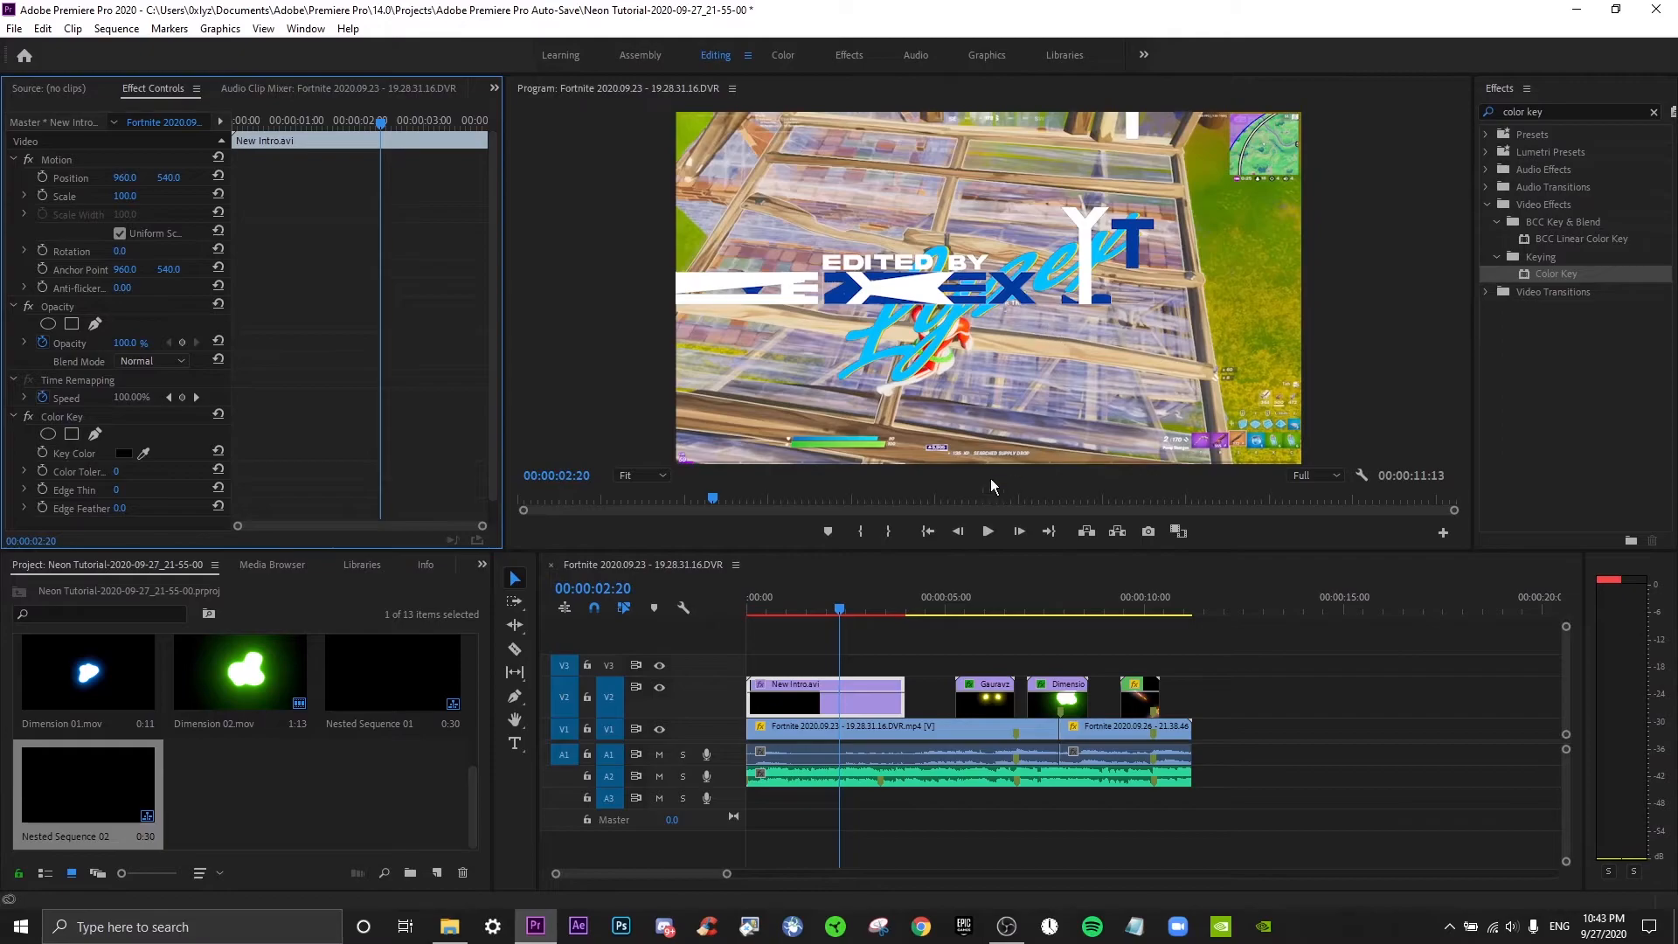
pyautogui.press('space')
pyautogui.press('space')
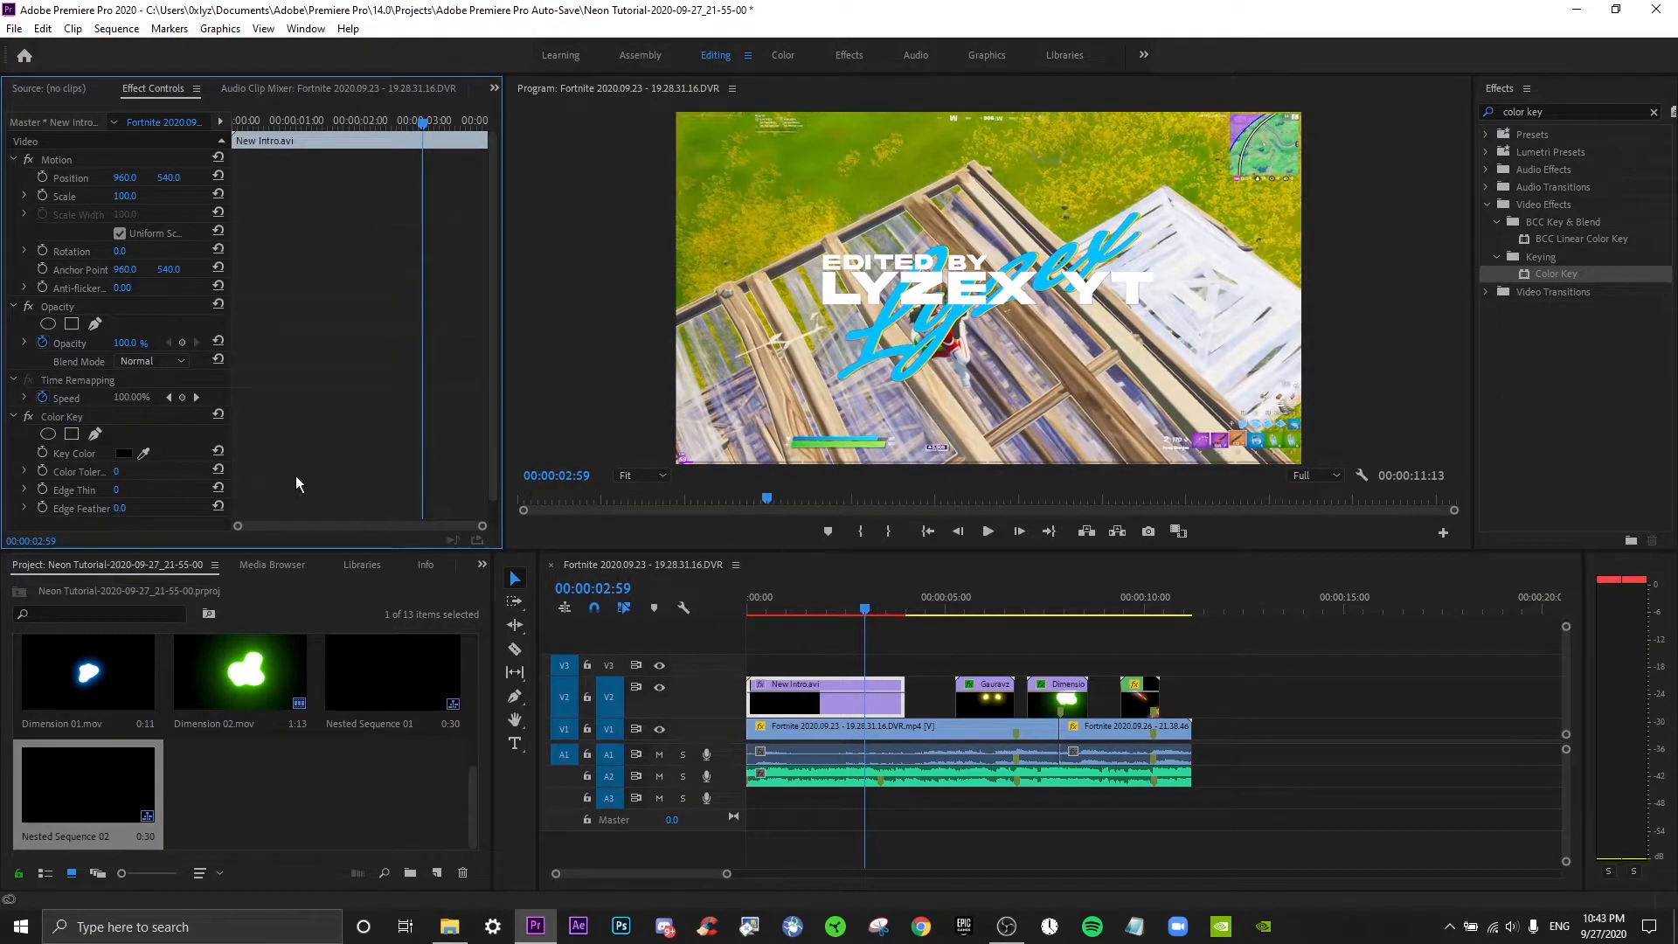
# Set the Color Key edge feather on the New Intro clip to 10 and play the result briefly.
pyautogui.click(119, 510)
pyautogui.press('BackSpace')
pyautogui.write('50')
pyautogui.press('Return')
pyautogui.click(129, 509)
pyautogui.write('10')
pyautogui.press('Return')
pyautogui.press('space')
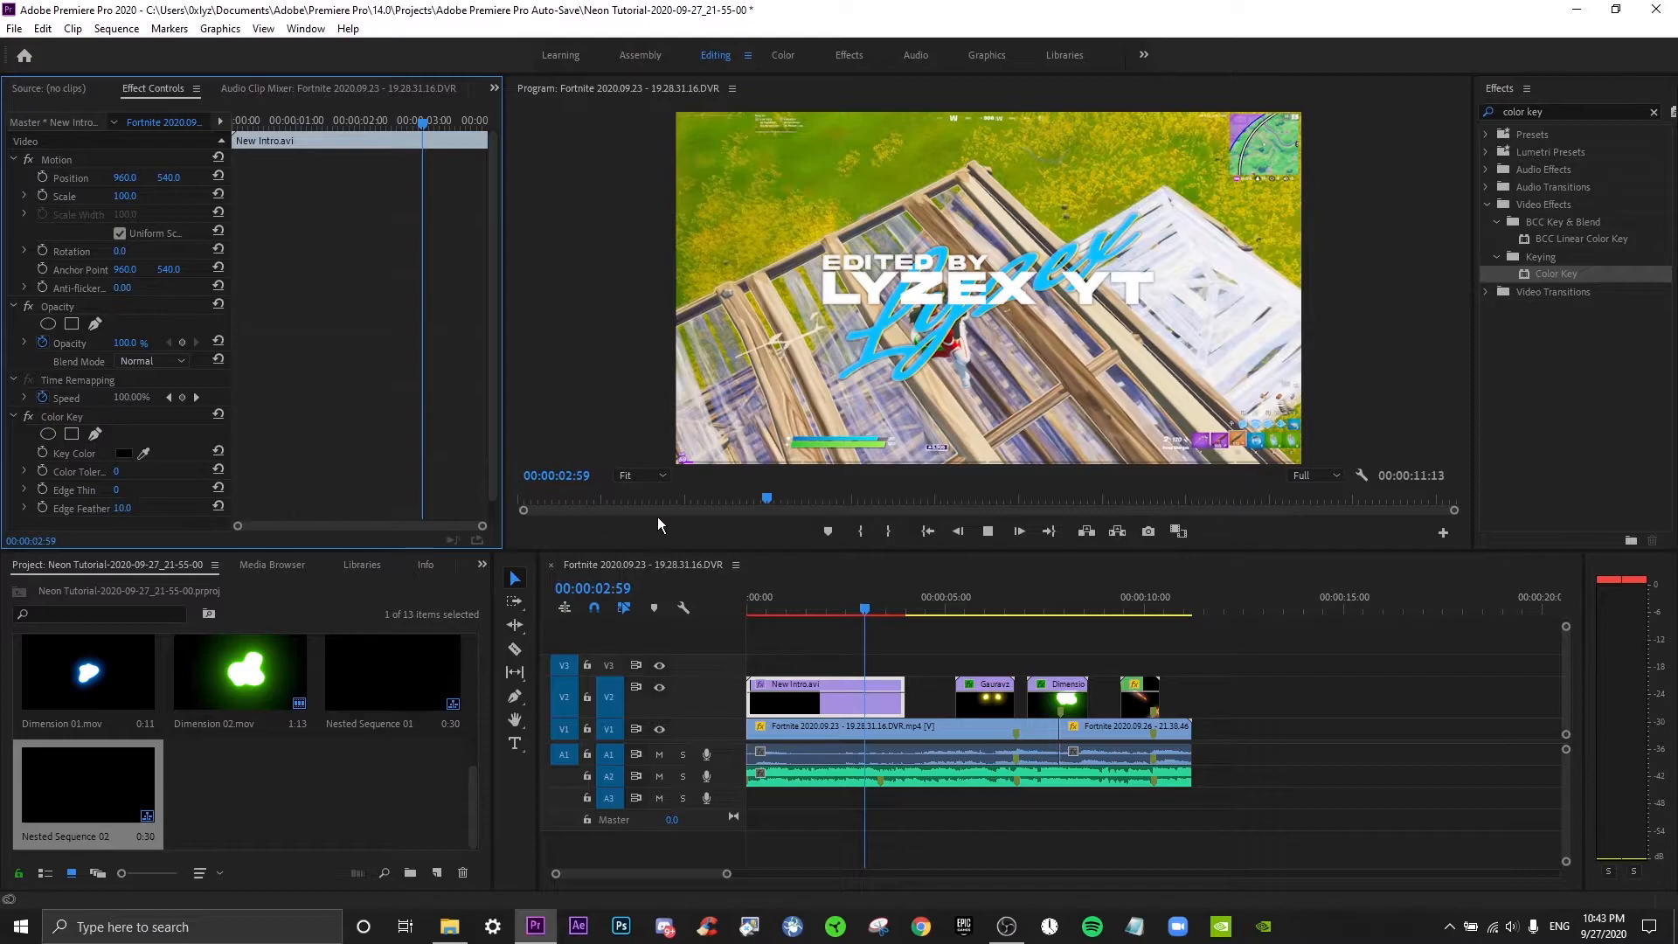
pyautogui.press('space')
# Play the intro from the sequence start, and render the timeline preview for full playback.
pyautogui.click(870, 622)
pyautogui.press('Home')
pyautogui.press('space')
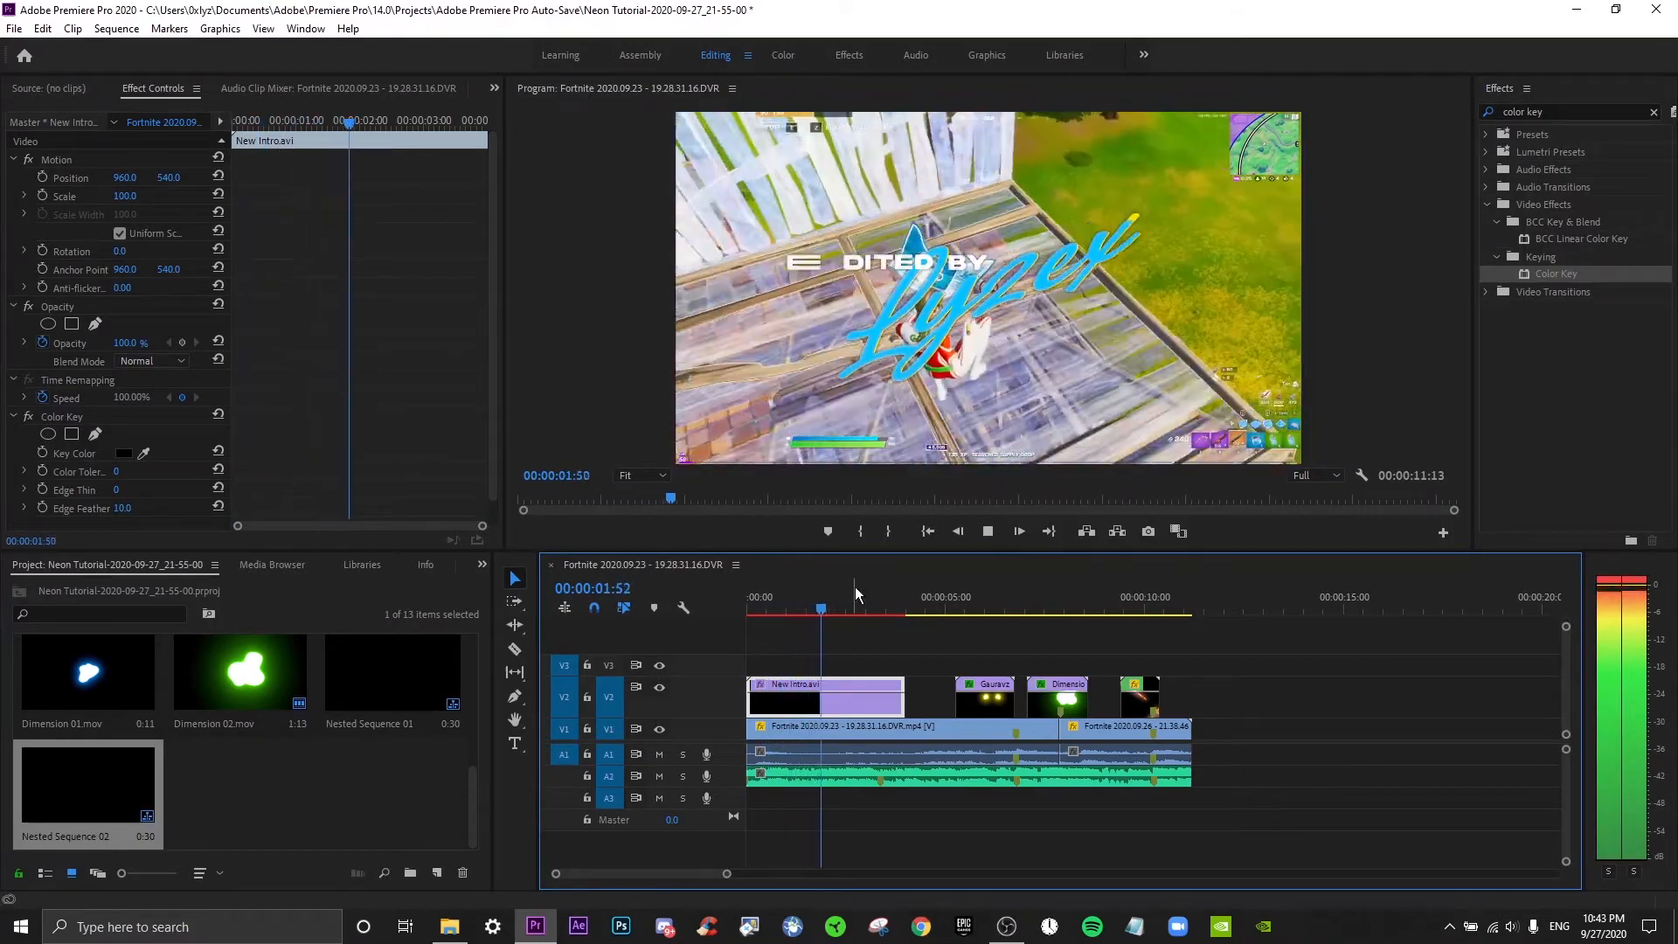
pyautogui.press('space')
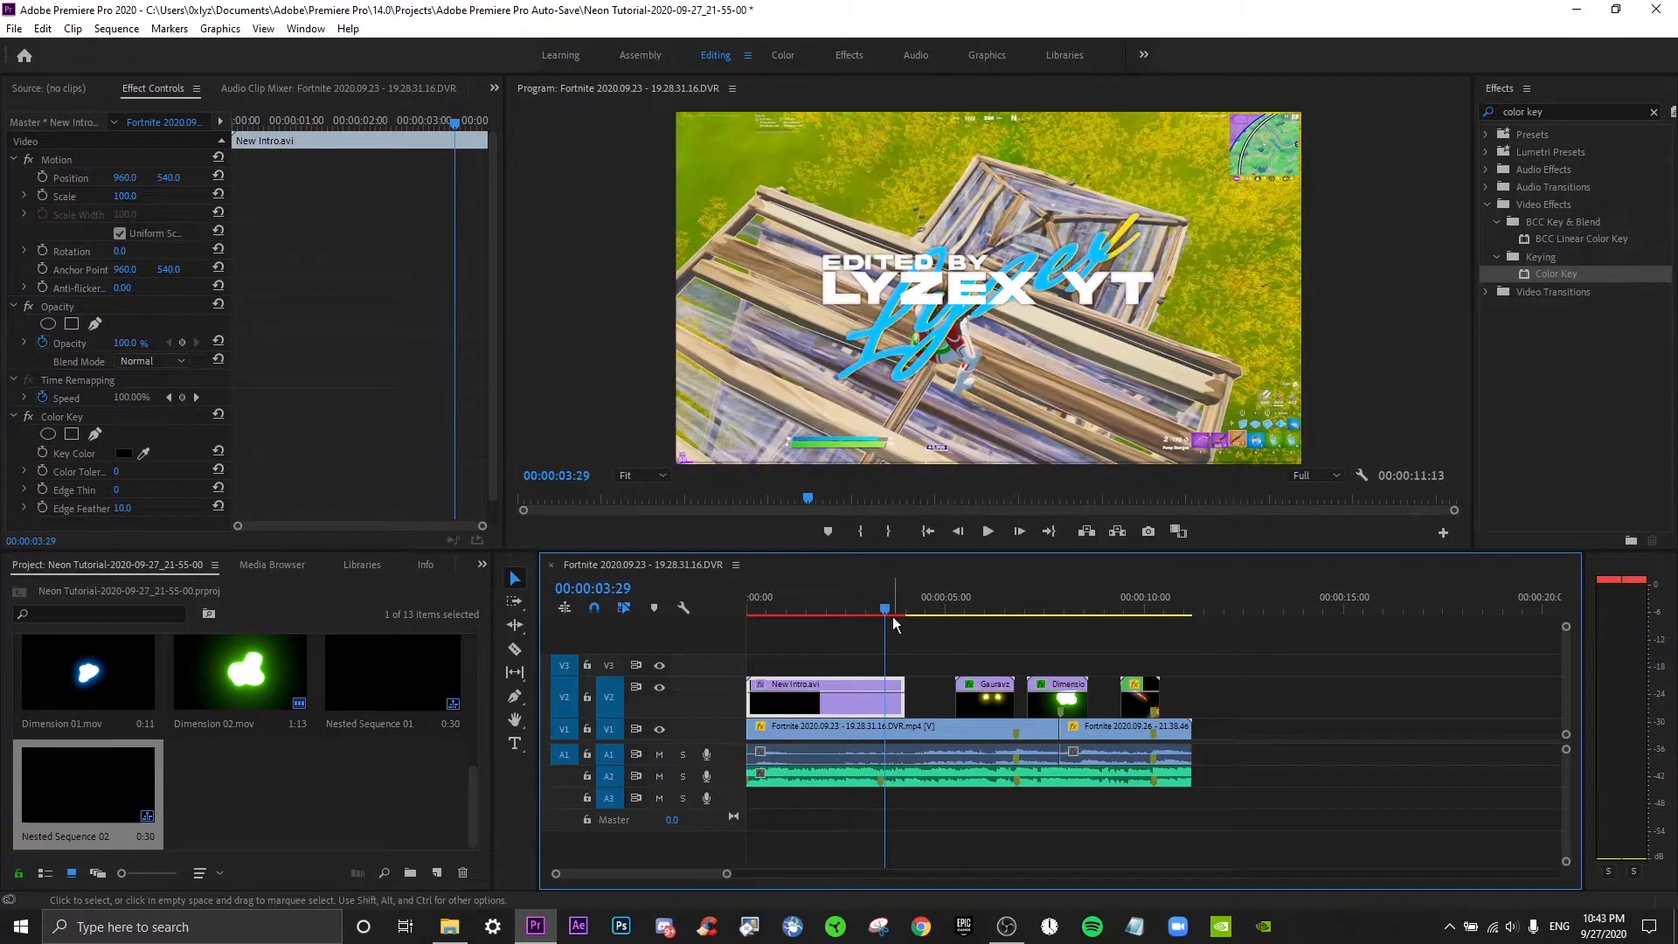
pyautogui.press('Return')
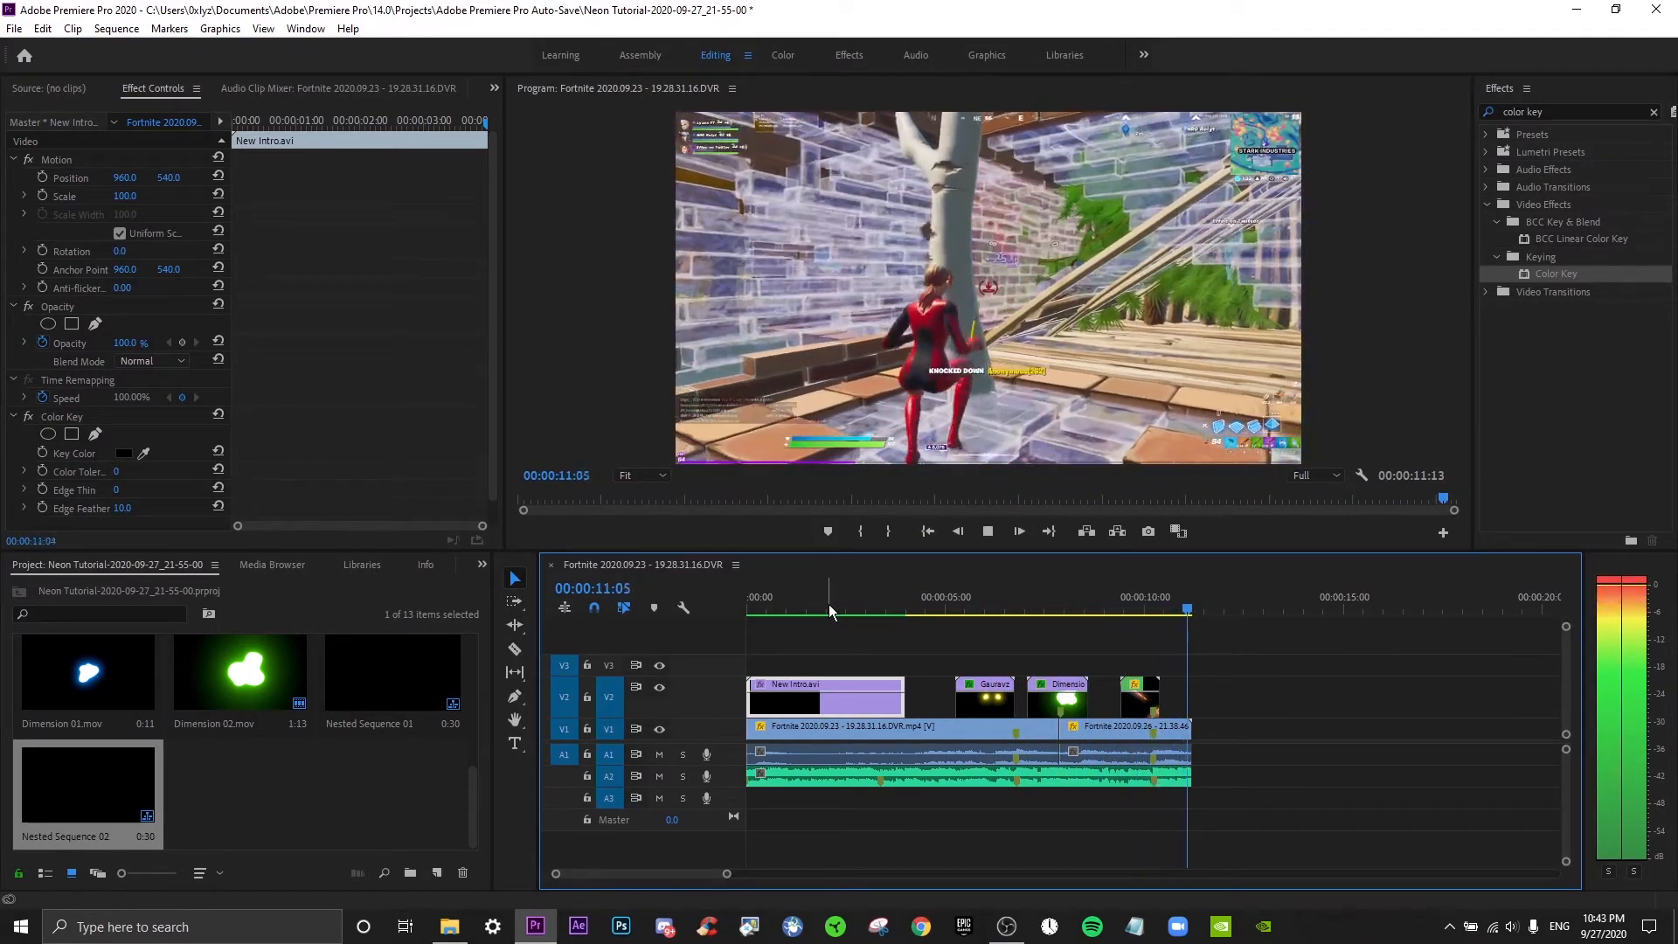
pyautogui.press('space')
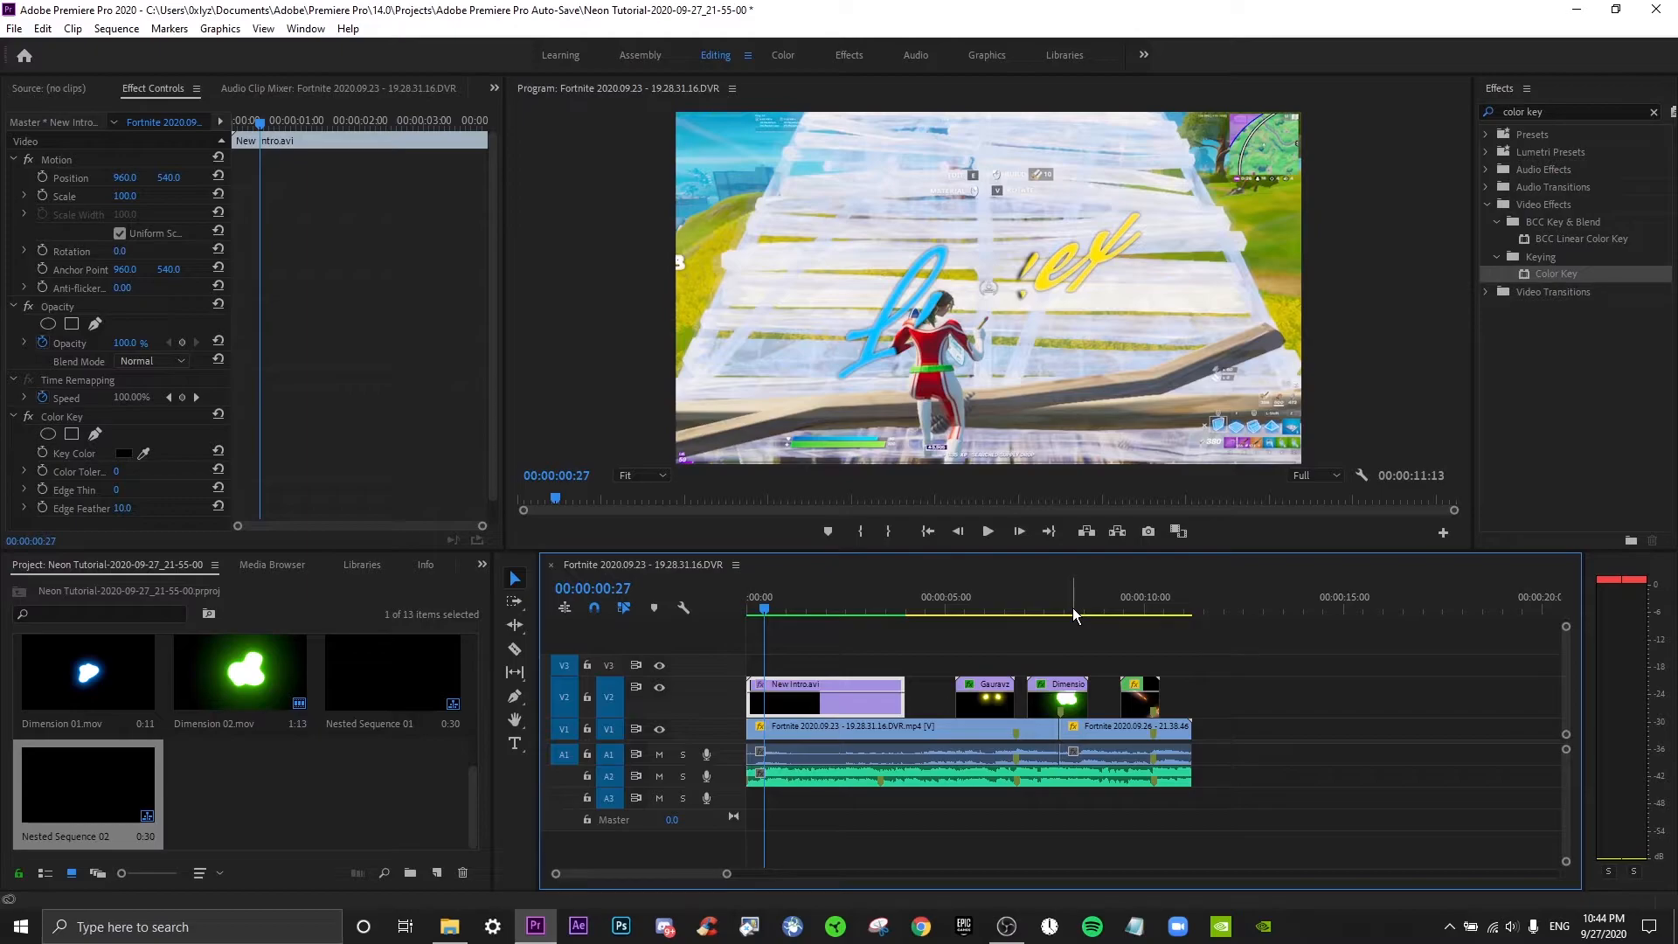
# Look over the files in the Downloads folder, return to the timeline, and switch to OBS.
pyautogui.click(450, 926)
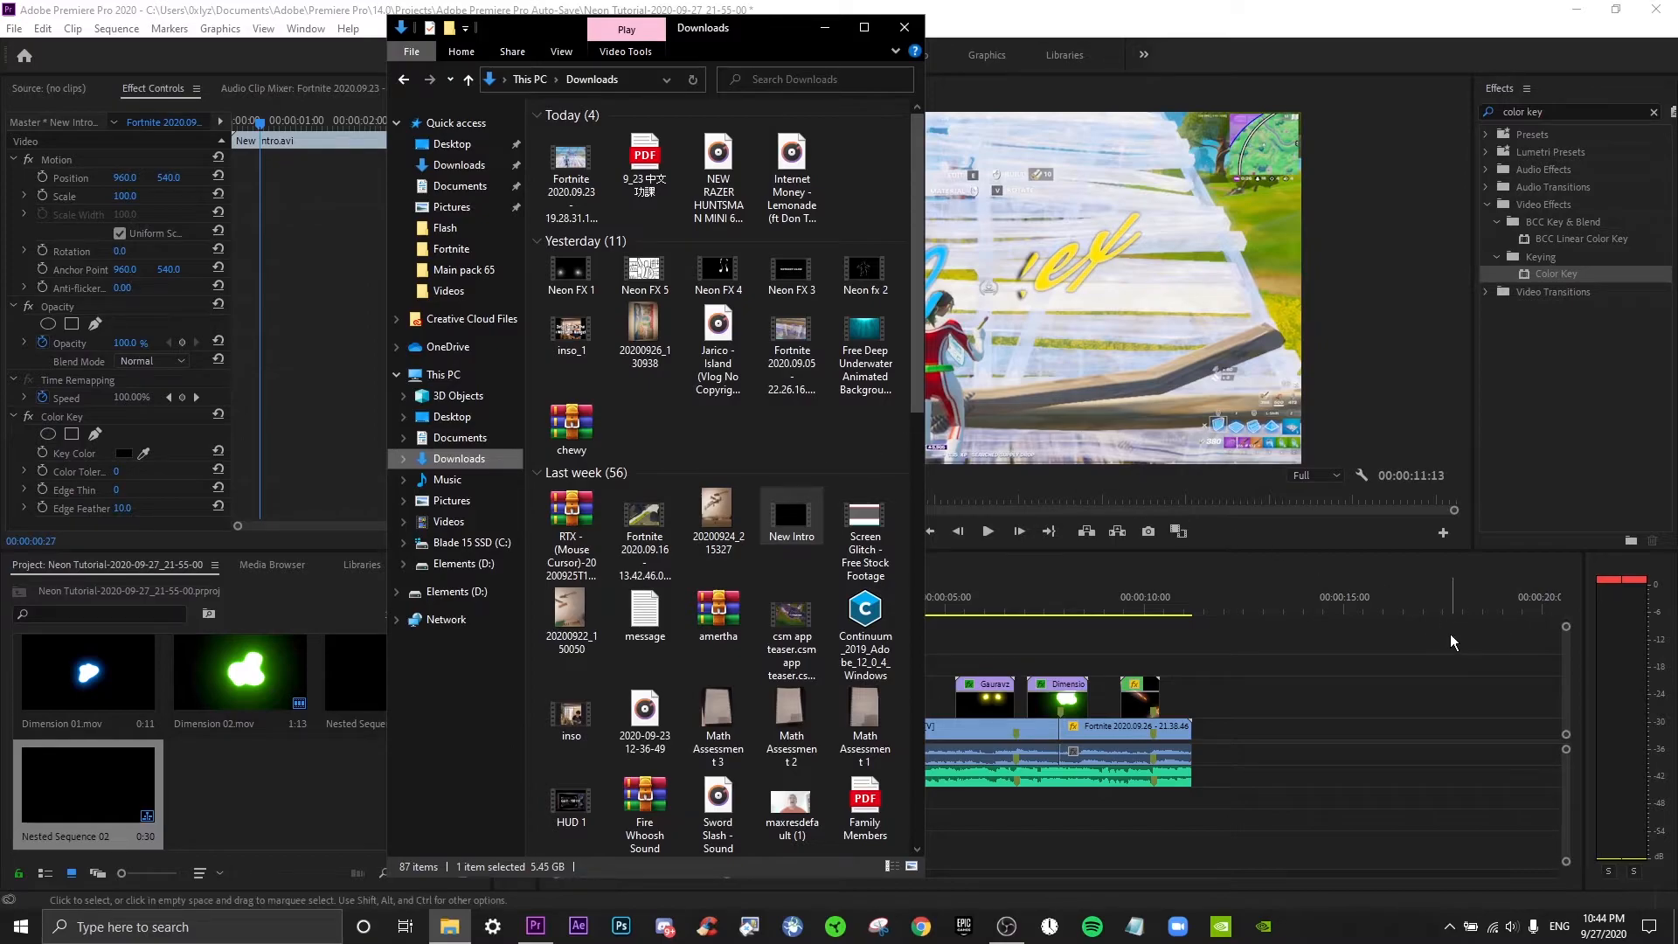
pyautogui.click(1247, 667)
pyautogui.click(1247, 667)
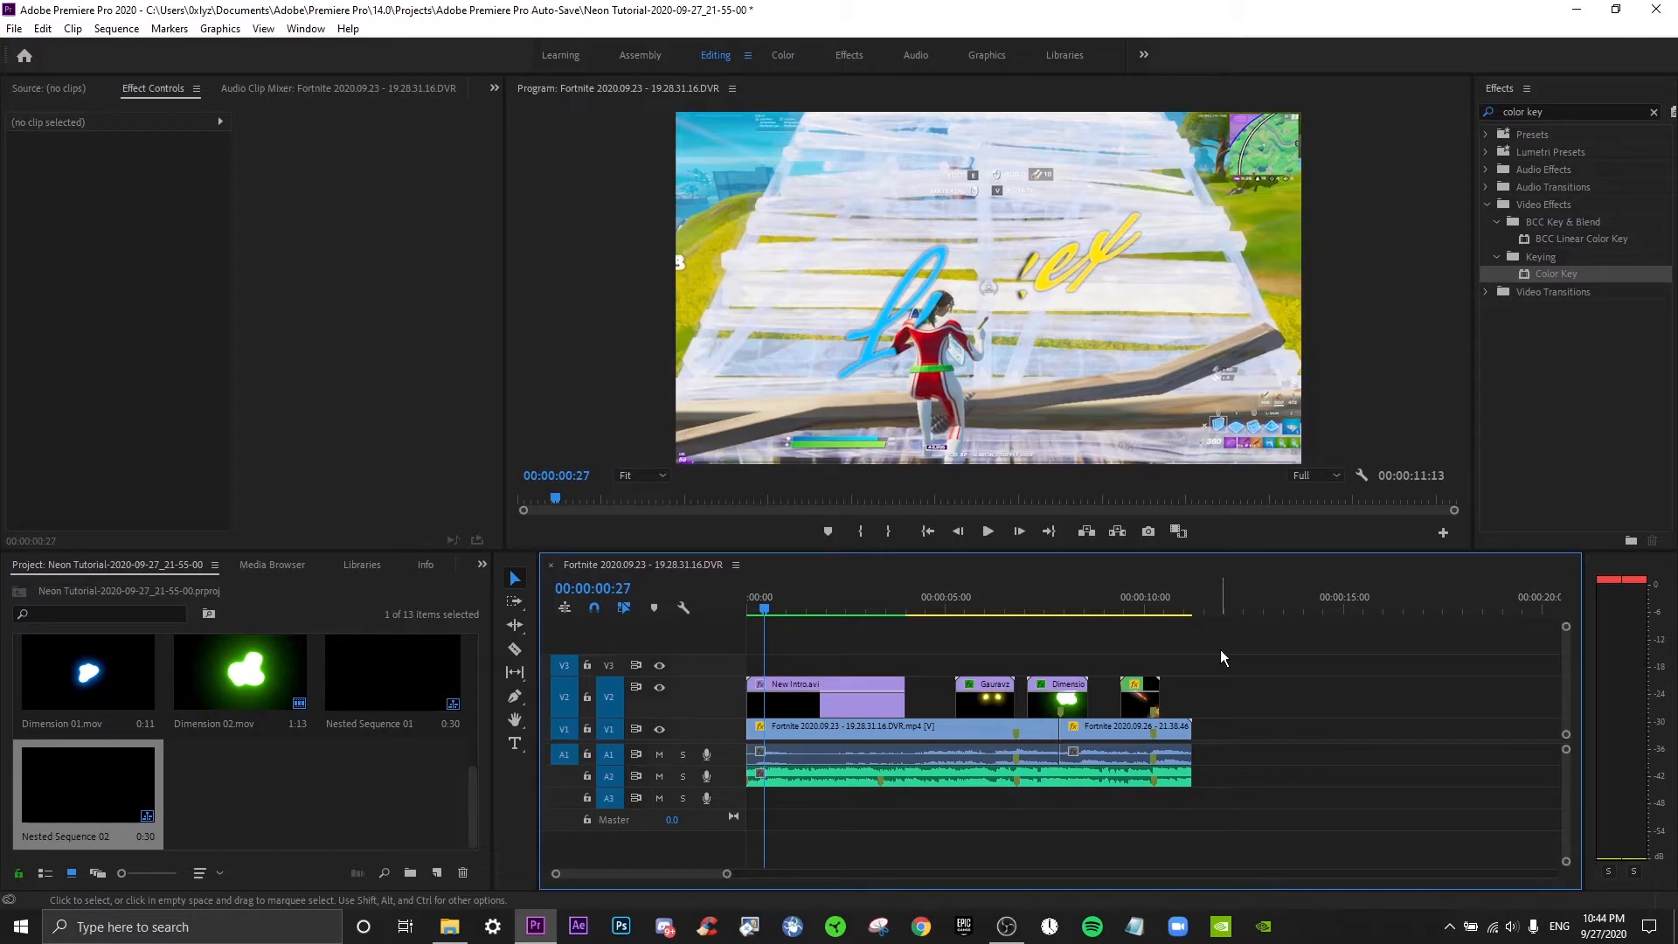
pyautogui.click(1007, 928)
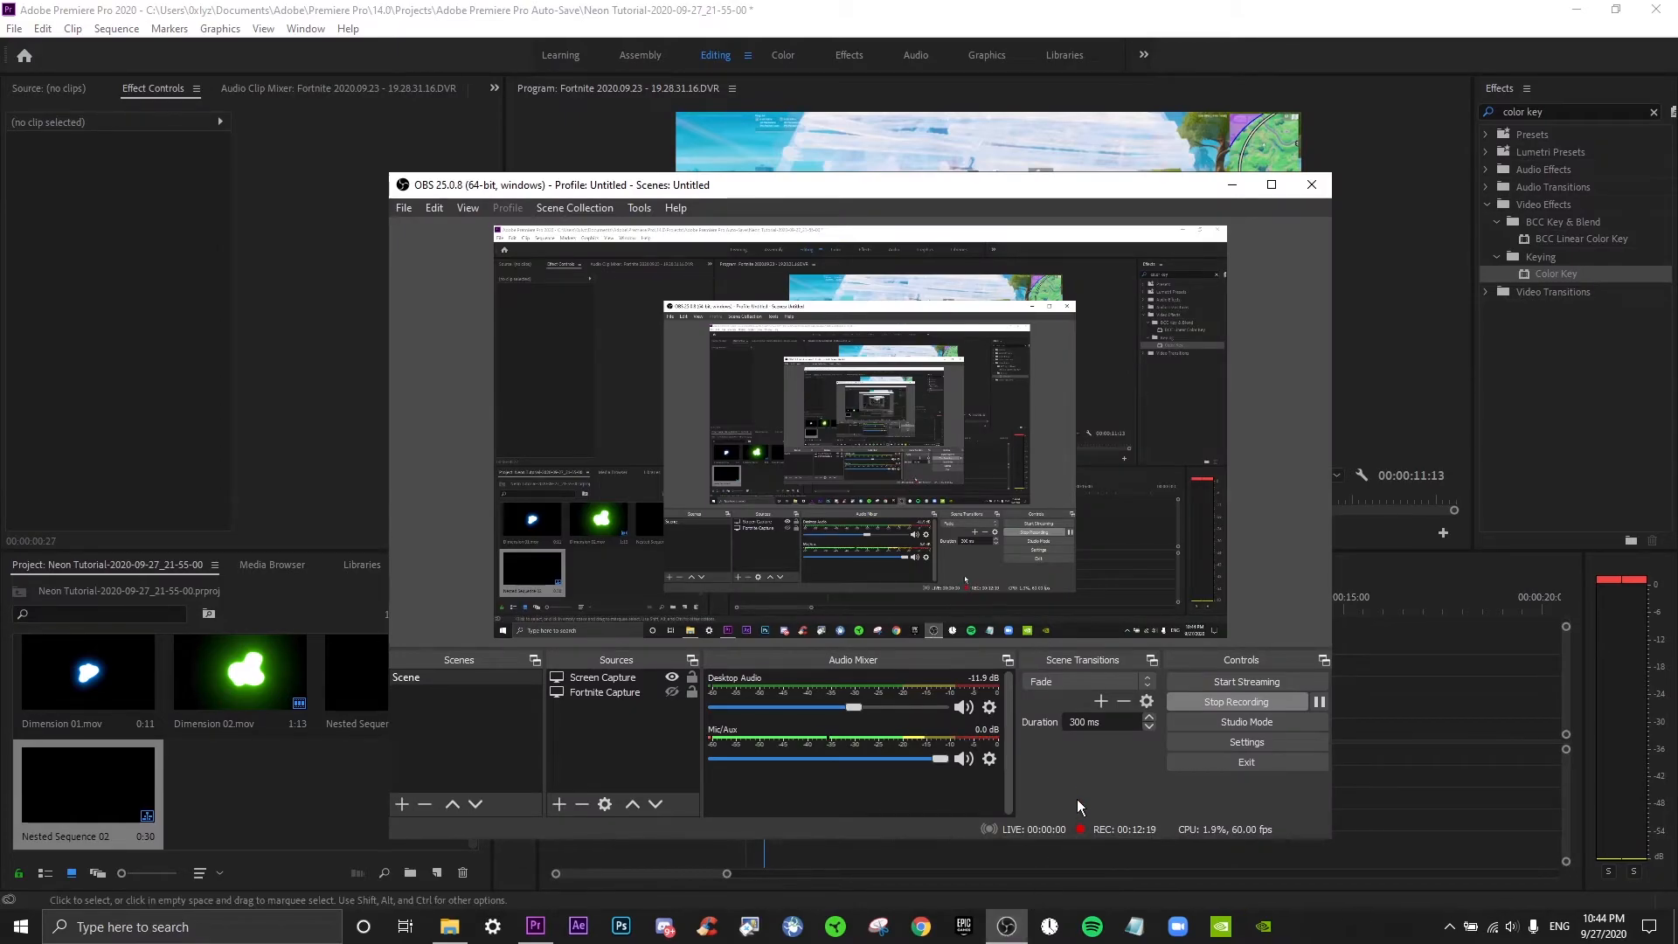